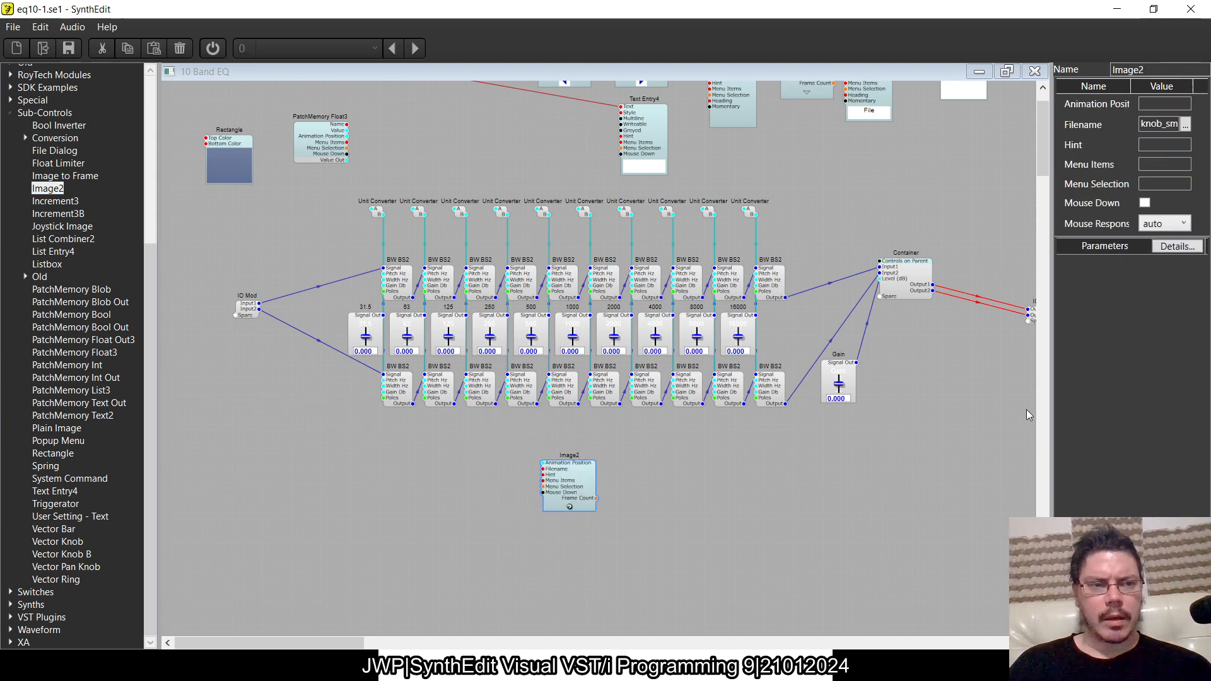
- Browse for the Image2 module's image file in the Public Documents folder SynthEdit Projects\skins\default
{"action": "left_click", "coordinate": [1186, 125]}
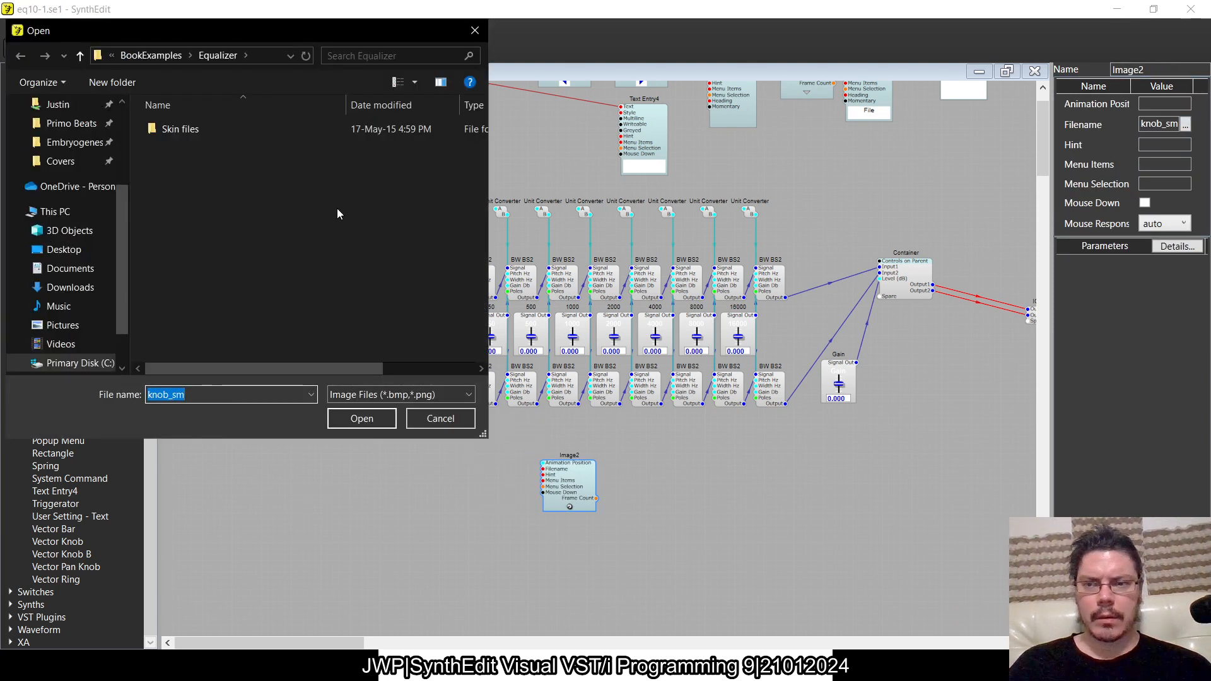
{"action": "scroll", "coordinate": [89, 220], "scroll_direction": "down", "scroll_amount": 1}
{"action": "left_click", "coordinate": [89, 308]}
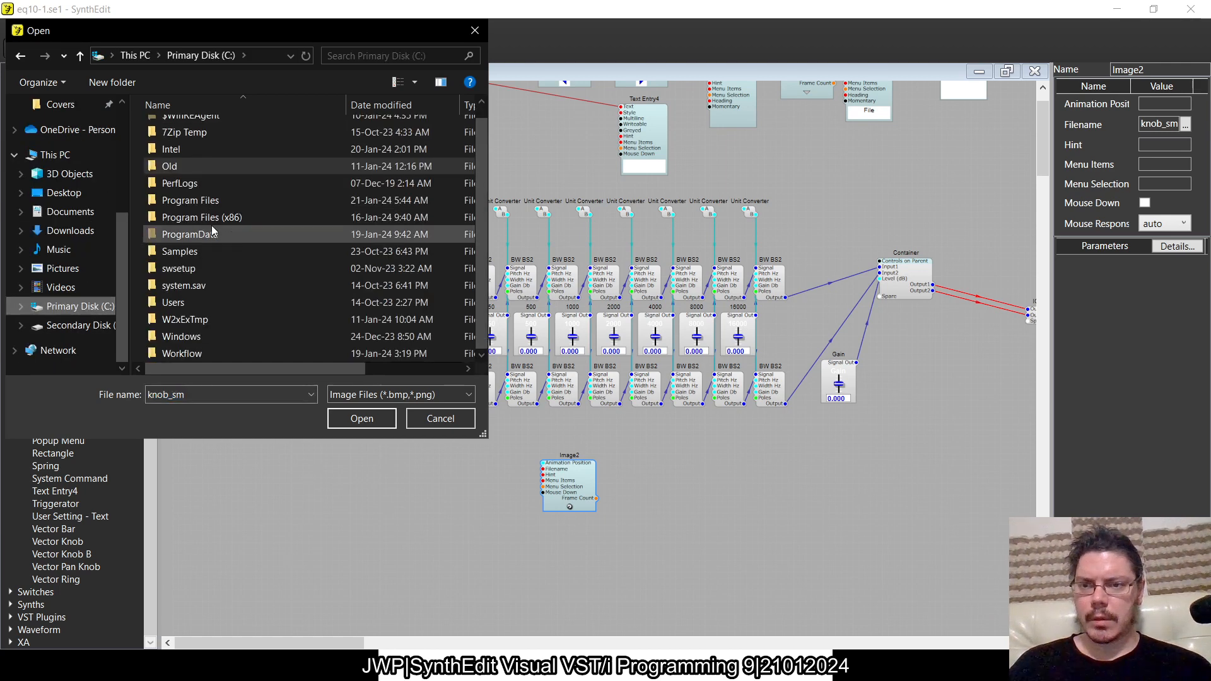
{"action": "double_click", "coordinate": [217, 316]}
{"action": "double_click", "coordinate": [221, 163]}
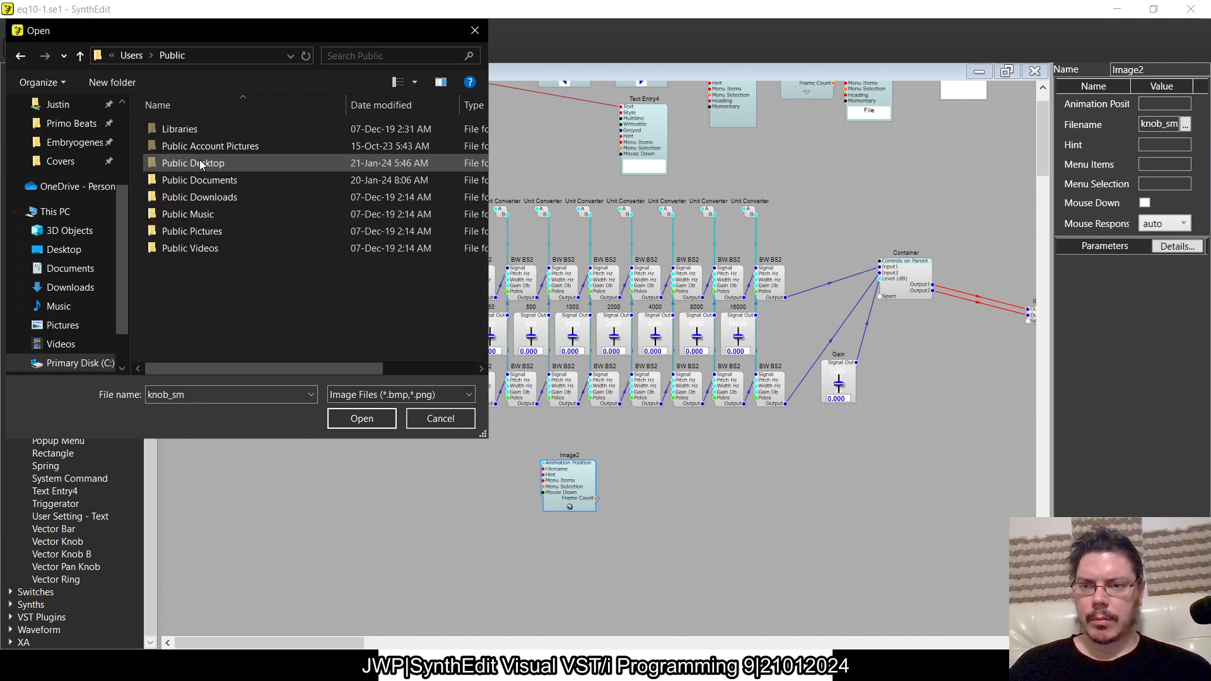
{"action": "double_click", "coordinate": [190, 181]}
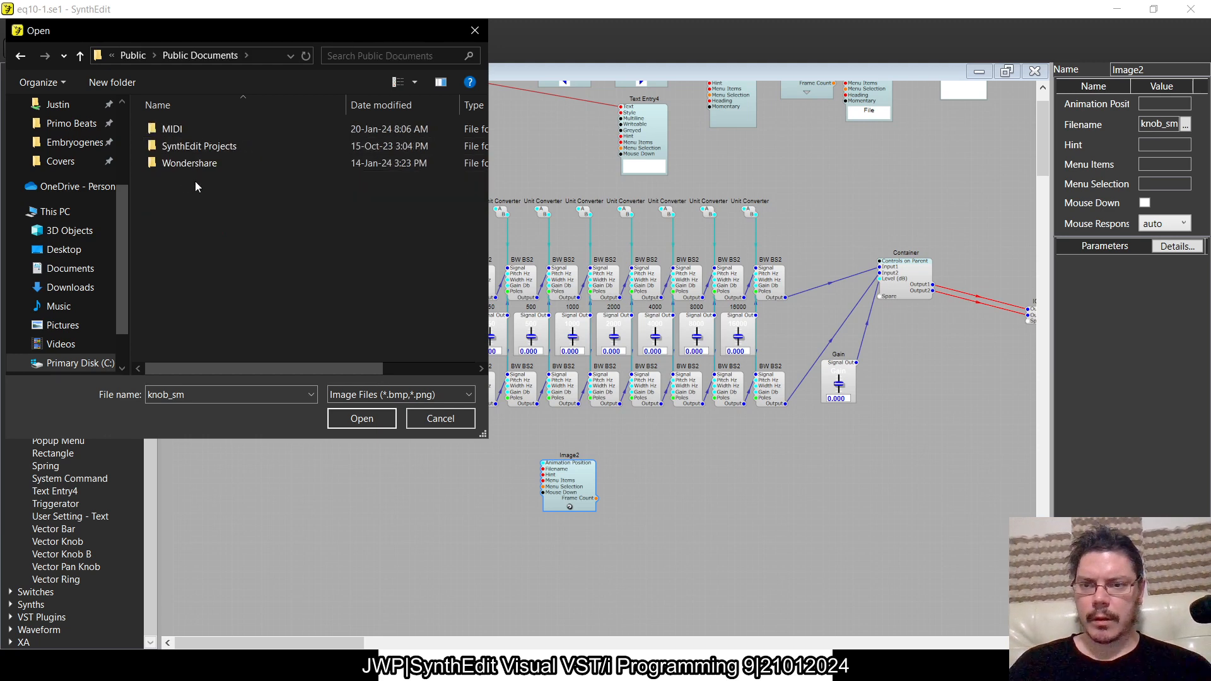
{"action": "double_click", "coordinate": [187, 150]}
{"action": "double_click", "coordinate": [184, 145]}
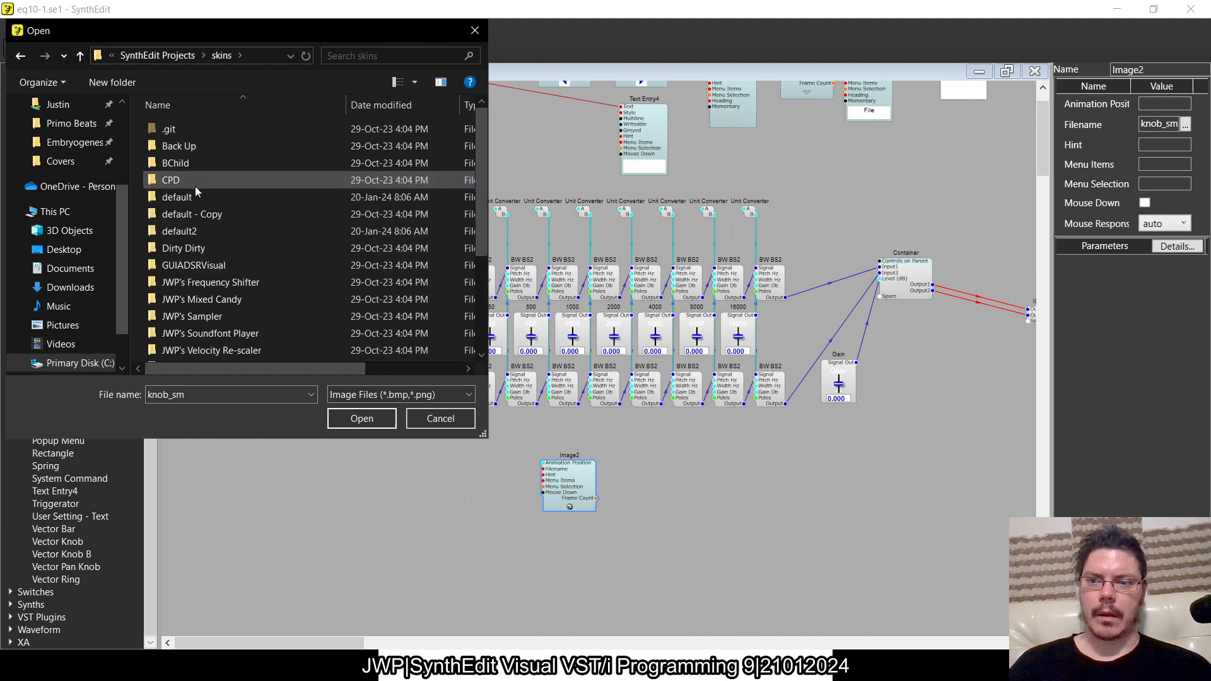
{"action": "double_click", "coordinate": [195, 197]}
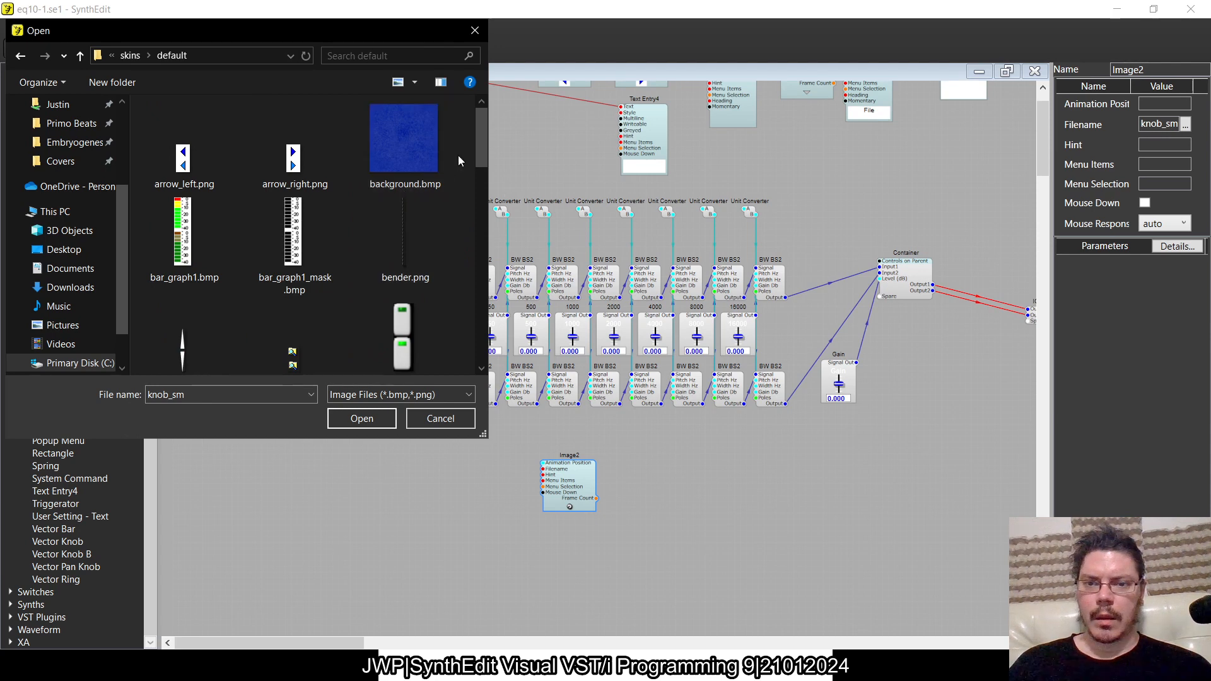
- Show all file types in the default skin folder and open vslider_med.txt to view the slider's settings
{"action": "scroll", "coordinate": [479, 157], "scroll_direction": "down", "scroll_amount": 3}
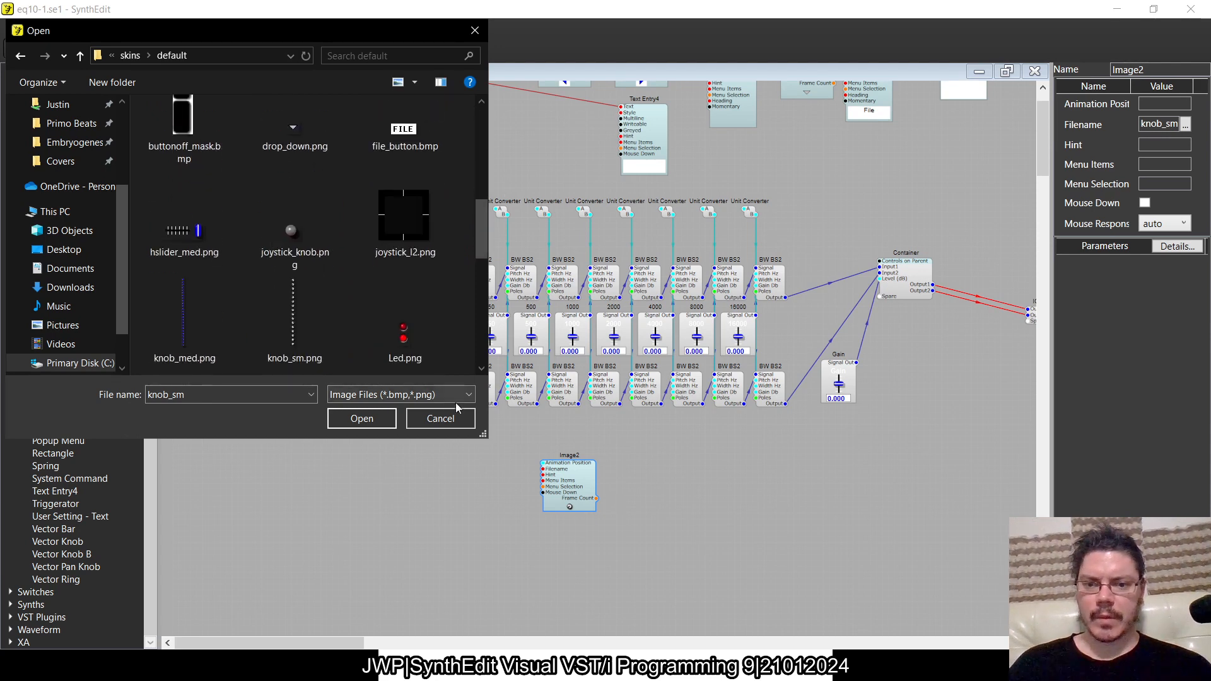
{"action": "left_click", "coordinate": [401, 394]}
{"action": "left_click", "coordinate": [429, 421]}
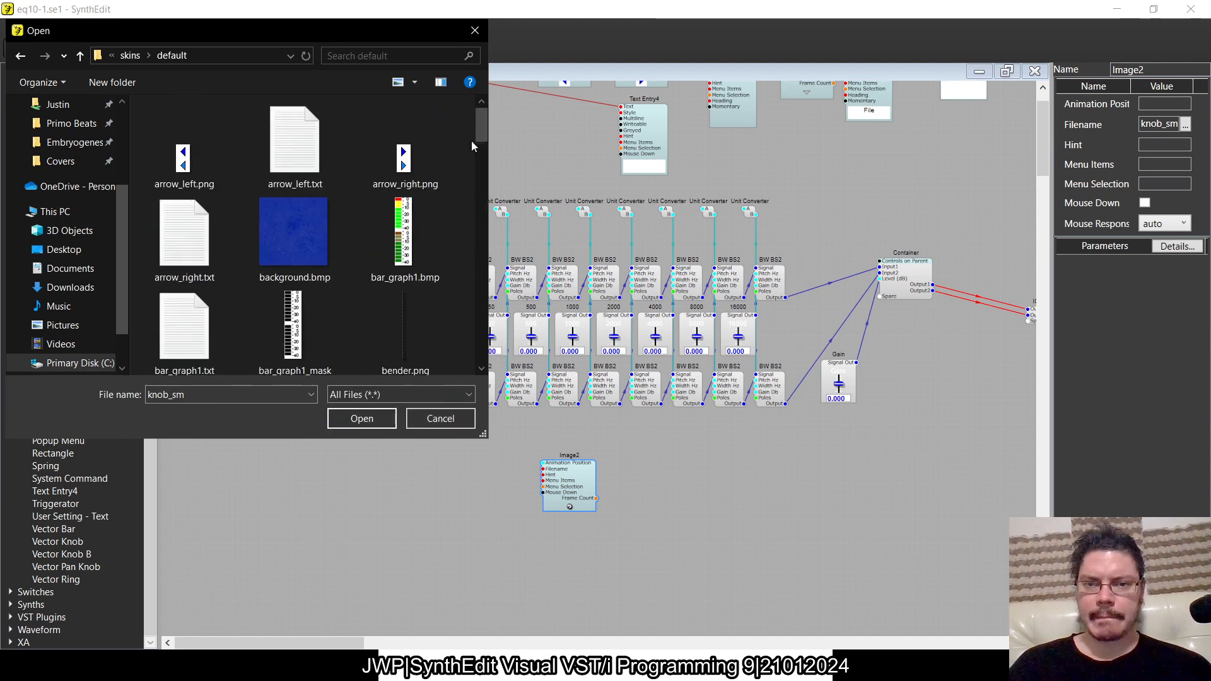
{"action": "left_click_drag", "start_coordinate": [483, 122], "coordinate": [479, 351]}
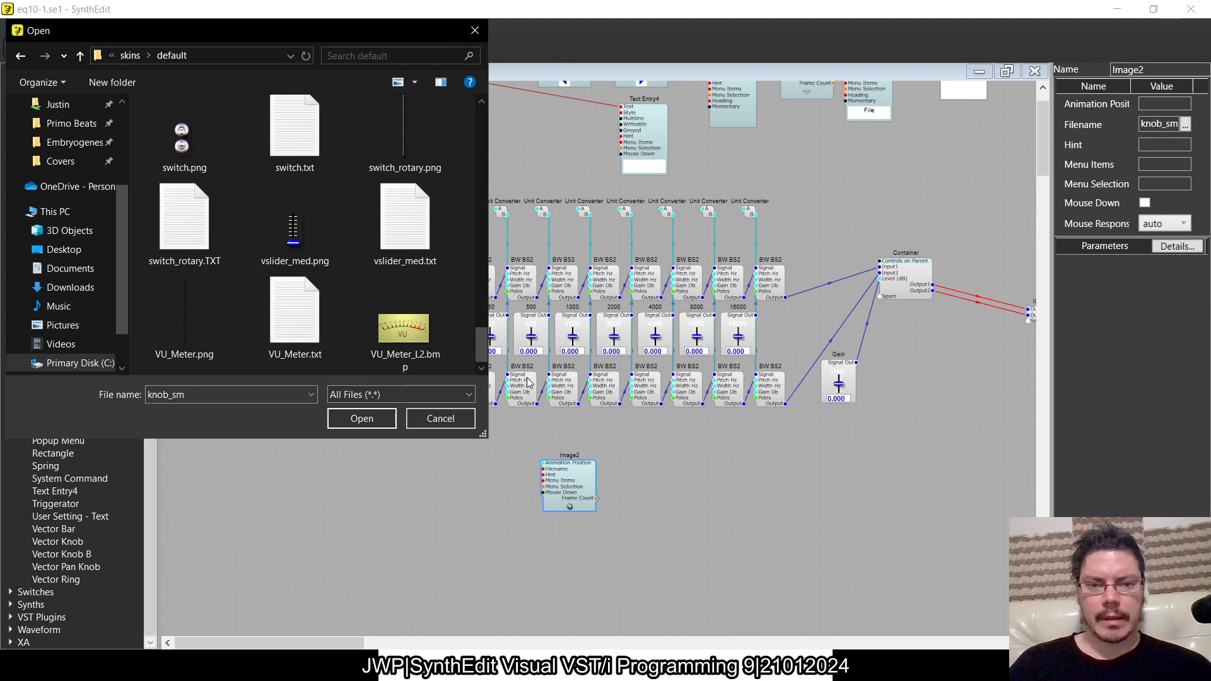
{"action": "left_click", "coordinate": [281, 230]}
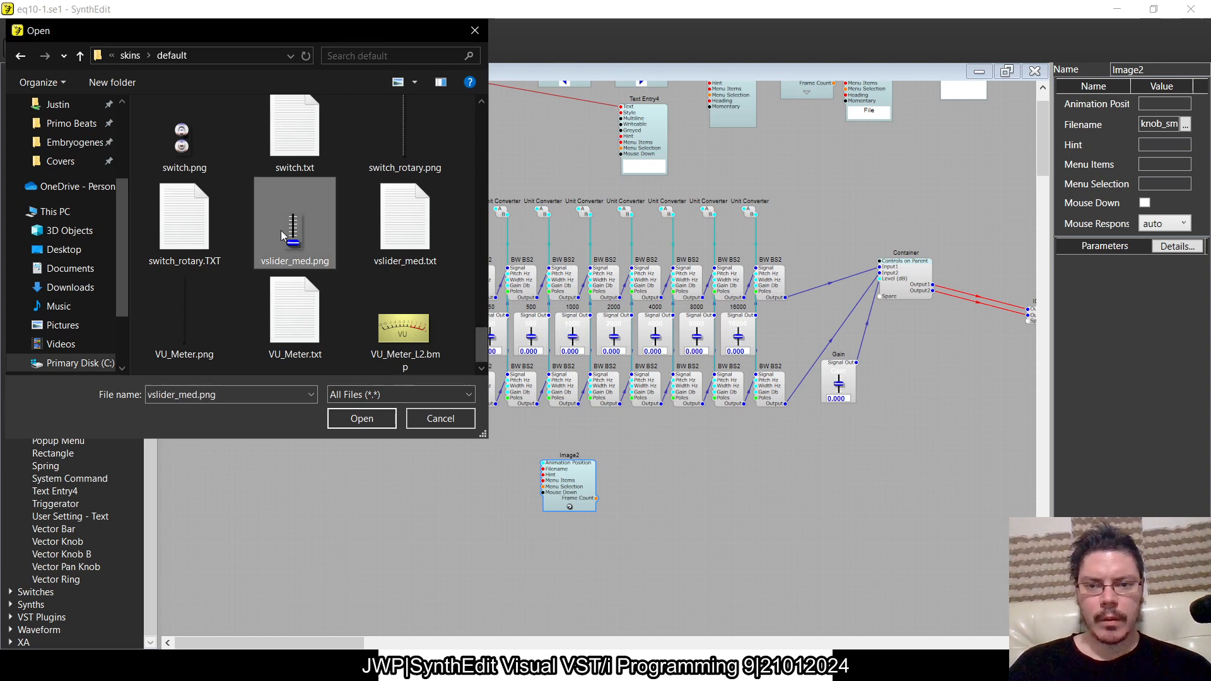
{"action": "left_click", "coordinate": [395, 214]}
{"action": "right_click", "coordinate": [395, 215]}
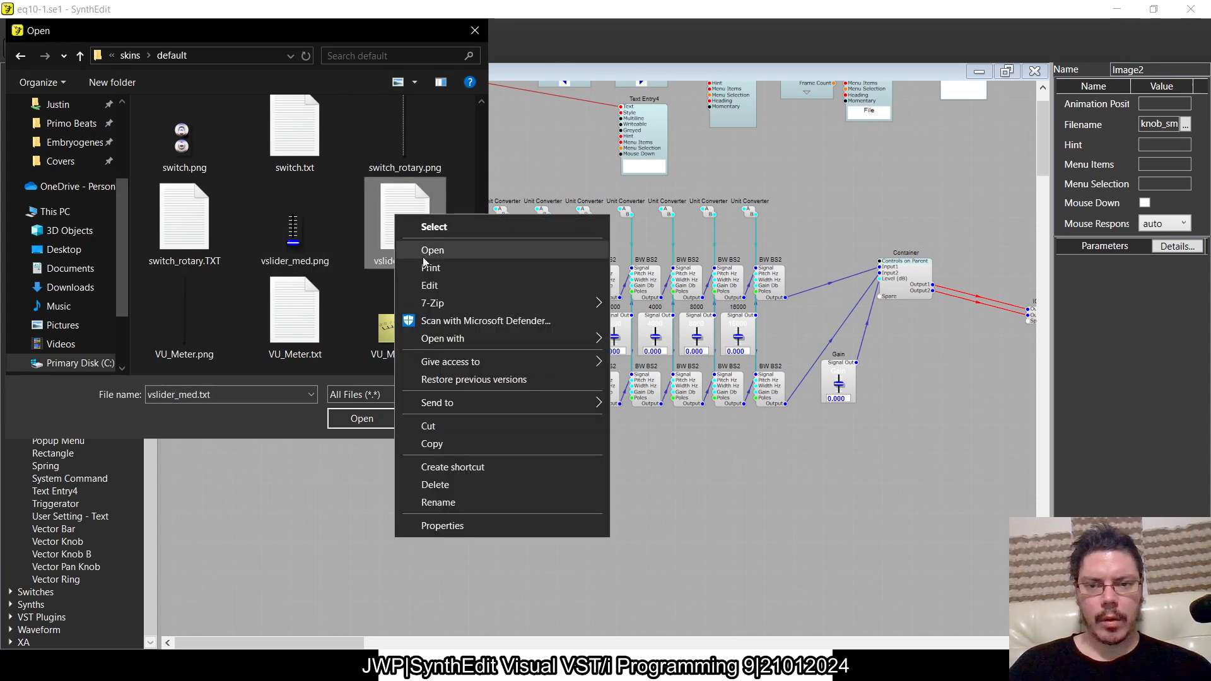
{"action": "left_click", "coordinate": [426, 247]}
- Load vslider_med.png as the Image2 module's image and move the module further below the equalizer bands
{"action": "left_click", "coordinate": [308, 252]}
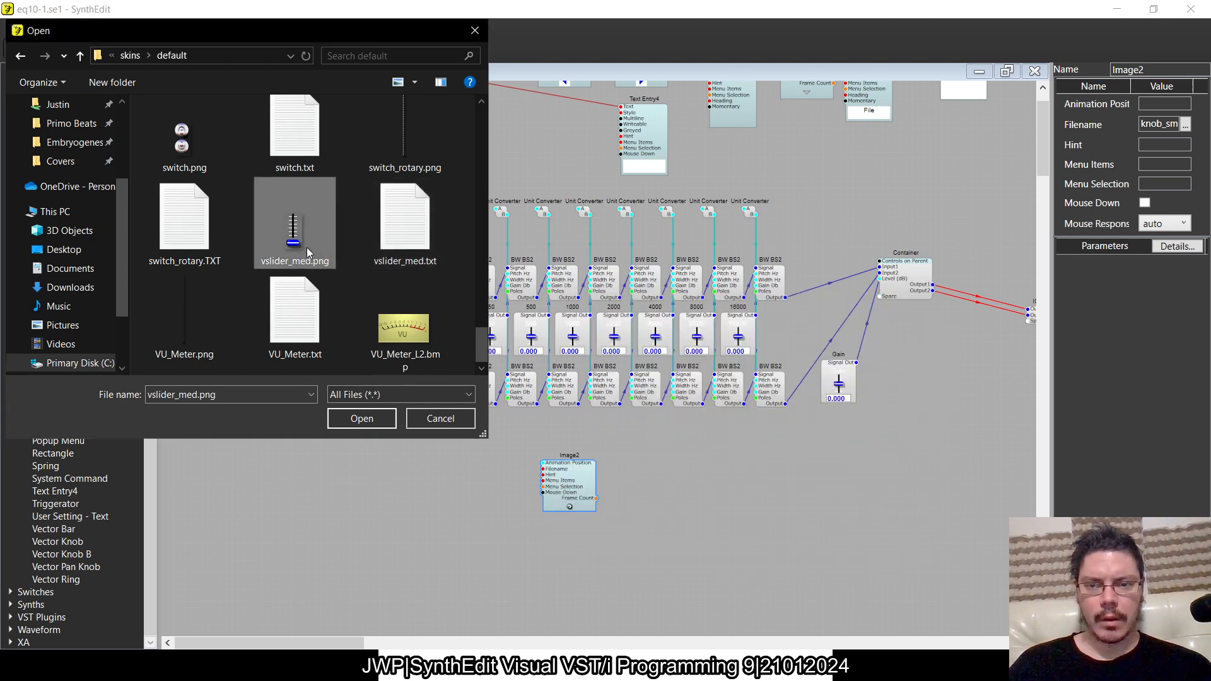
{"action": "left_click", "coordinate": [368, 427]}
{"action": "left_click_drag", "start_coordinate": [577, 483], "coordinate": [679, 542]}
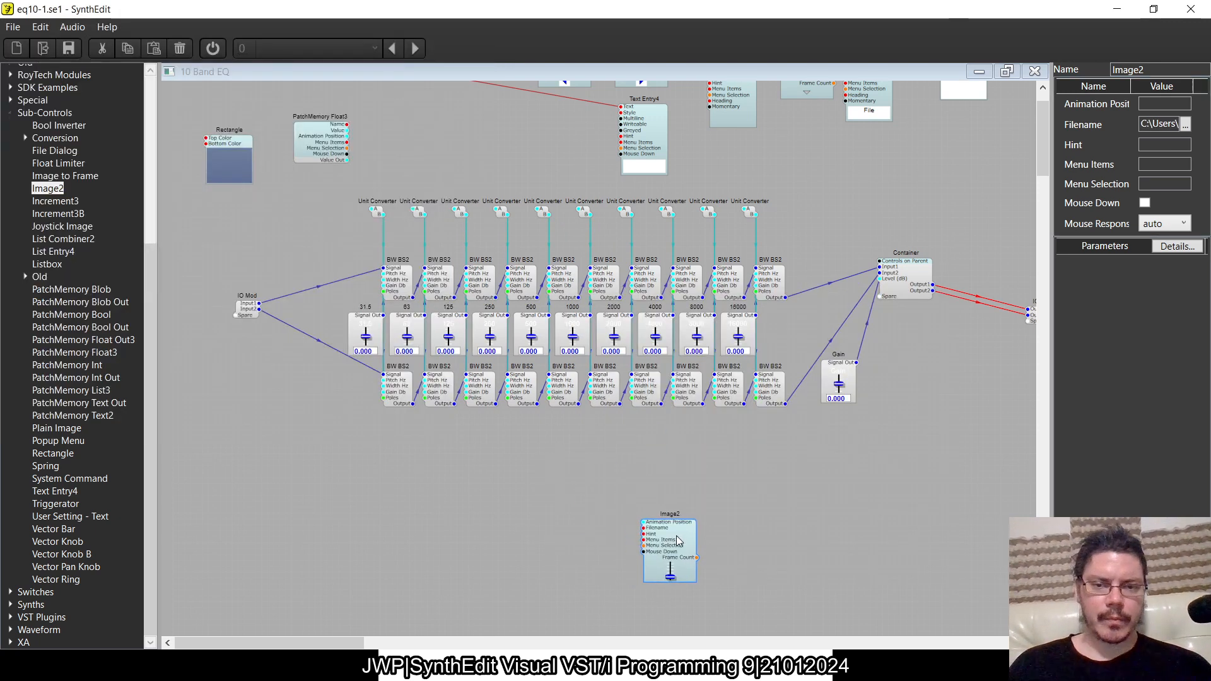
- Consult the book's linked sliders page, vslider_med.txt and the eq10-2.se1 project for how the slider is built
{"action": "key", "text": "alt+Tab"}
{"action": "key", "text": "Tab"}
{"action": "key", "text": "alt+Tab"}
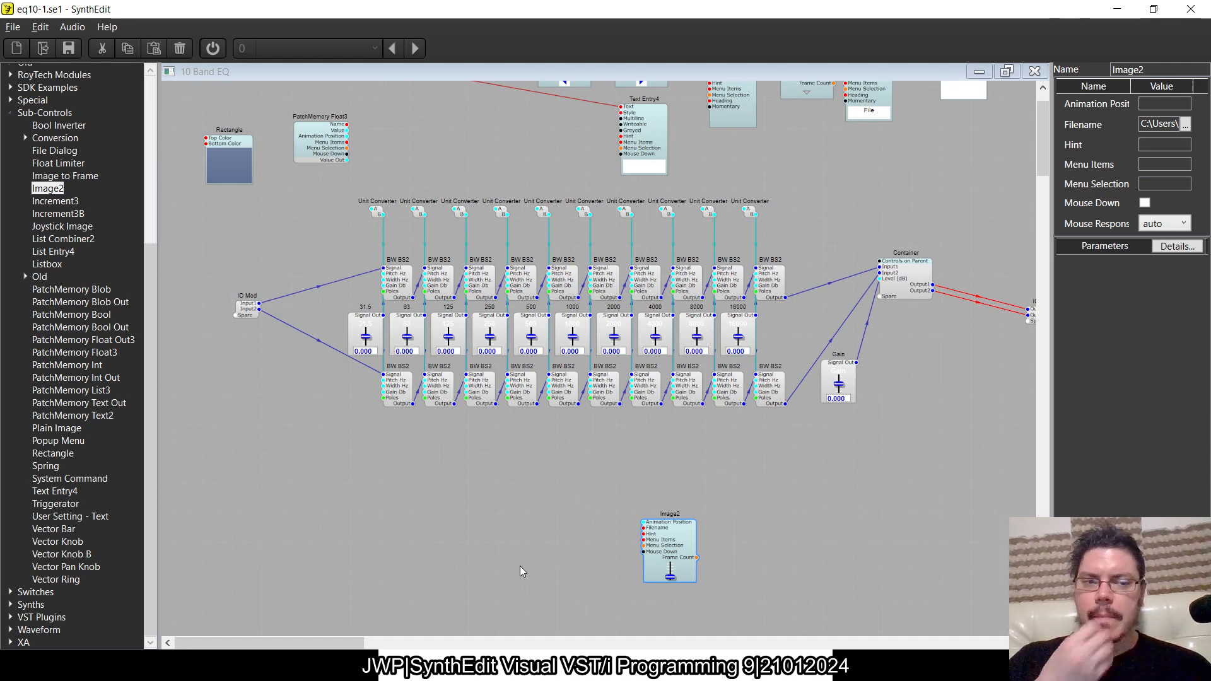
{"action": "left_click_drag", "start_coordinate": [674, 553], "coordinate": [686, 505]}
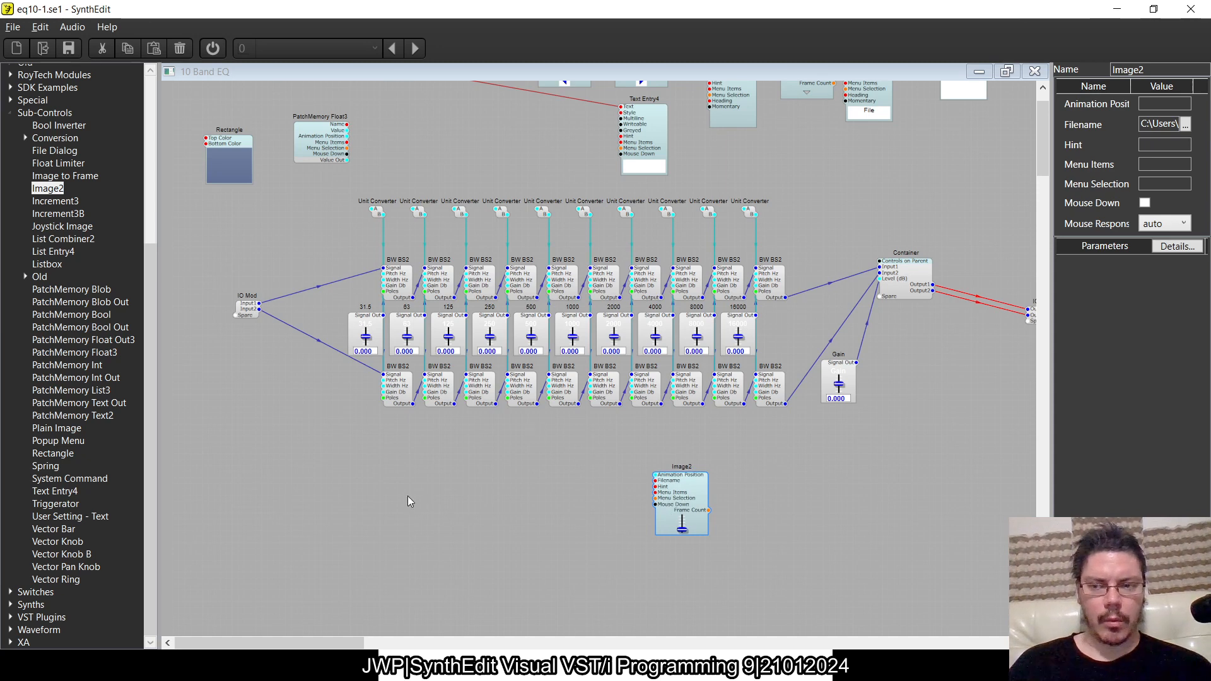
{"action": "key", "text": "alt+Tab"}
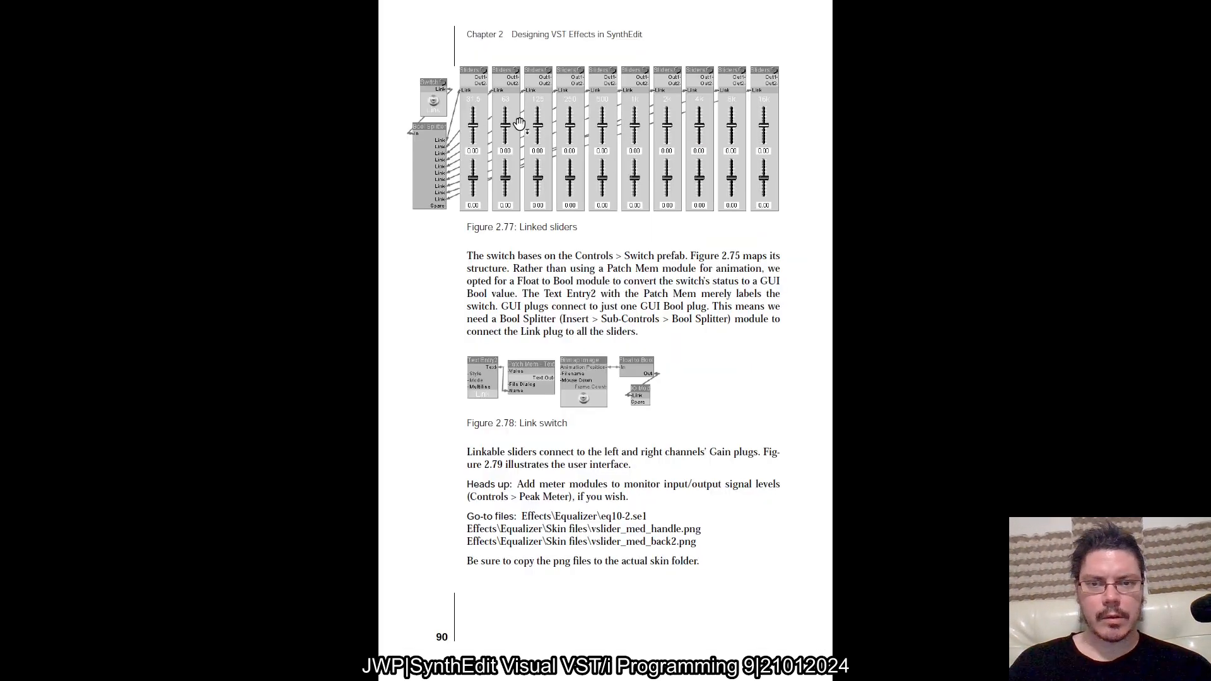
{"action": "key", "text": "alt+Tab"}
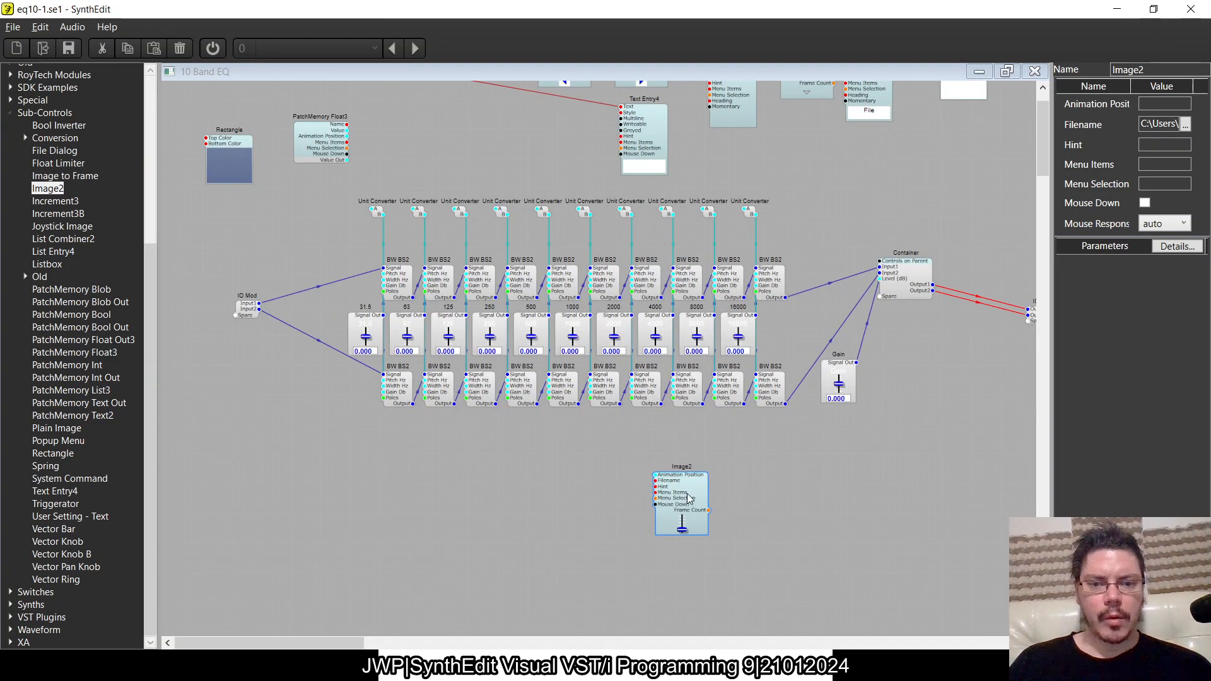
{"action": "left_click_drag", "start_coordinate": [686, 513], "coordinate": [656, 495]}
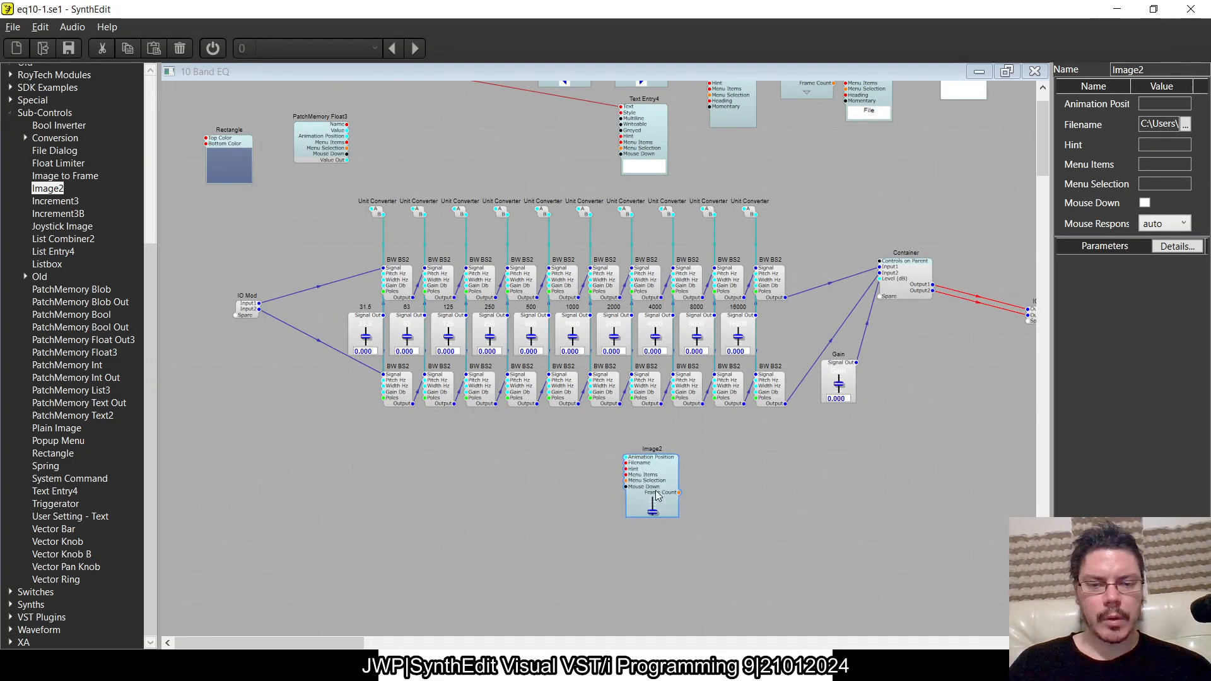
{"action": "key", "text": "alt+Tab"}
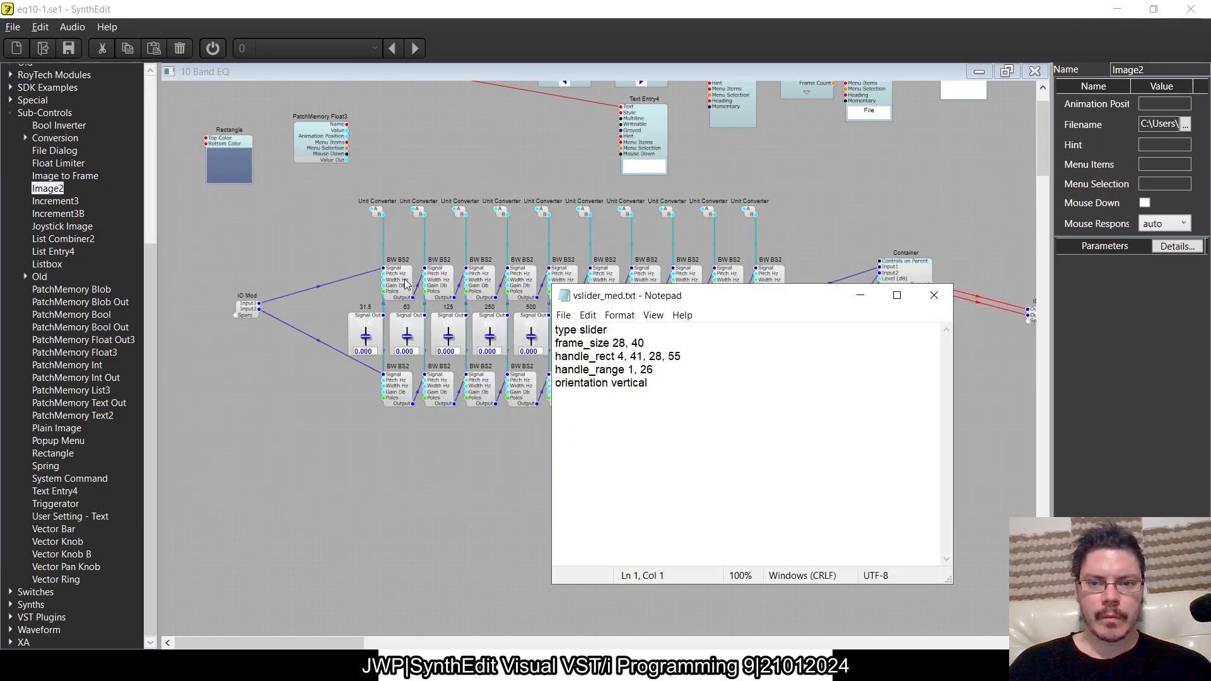
{"action": "key", "text": "alt+Tab"}
{"action": "key", "text": "alt+Tab"}
{"action": "key", "text": "alt+Tab"}
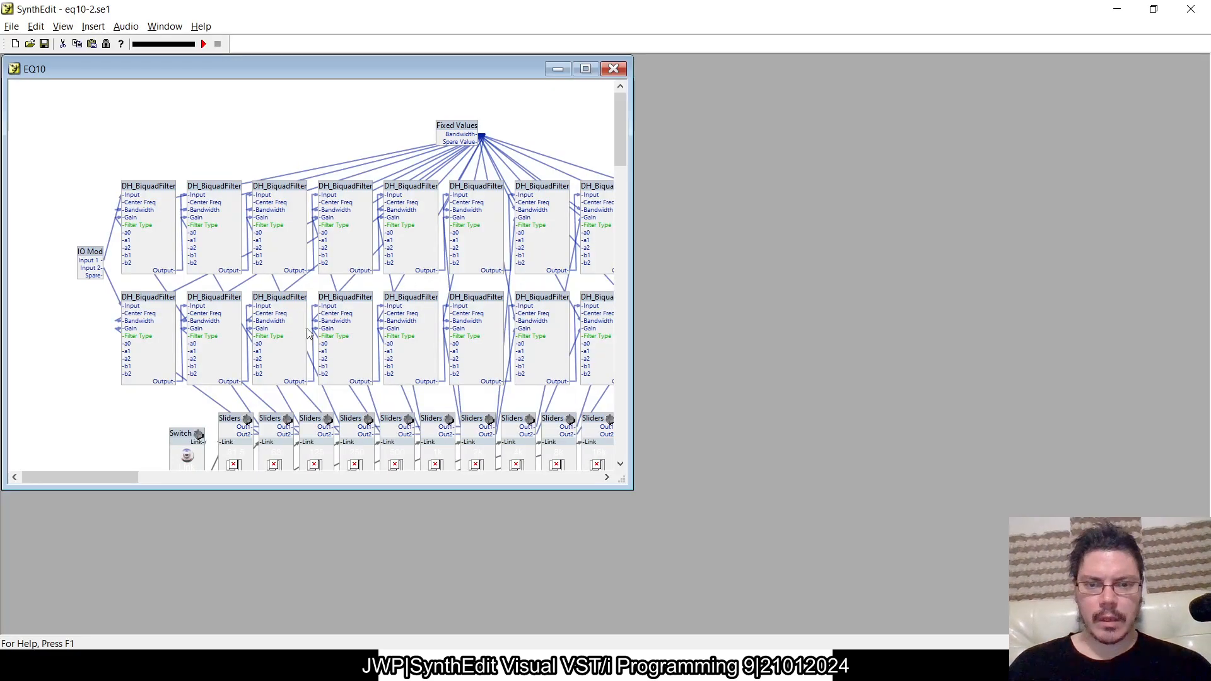
{"action": "key", "text": "alt+Tab"}
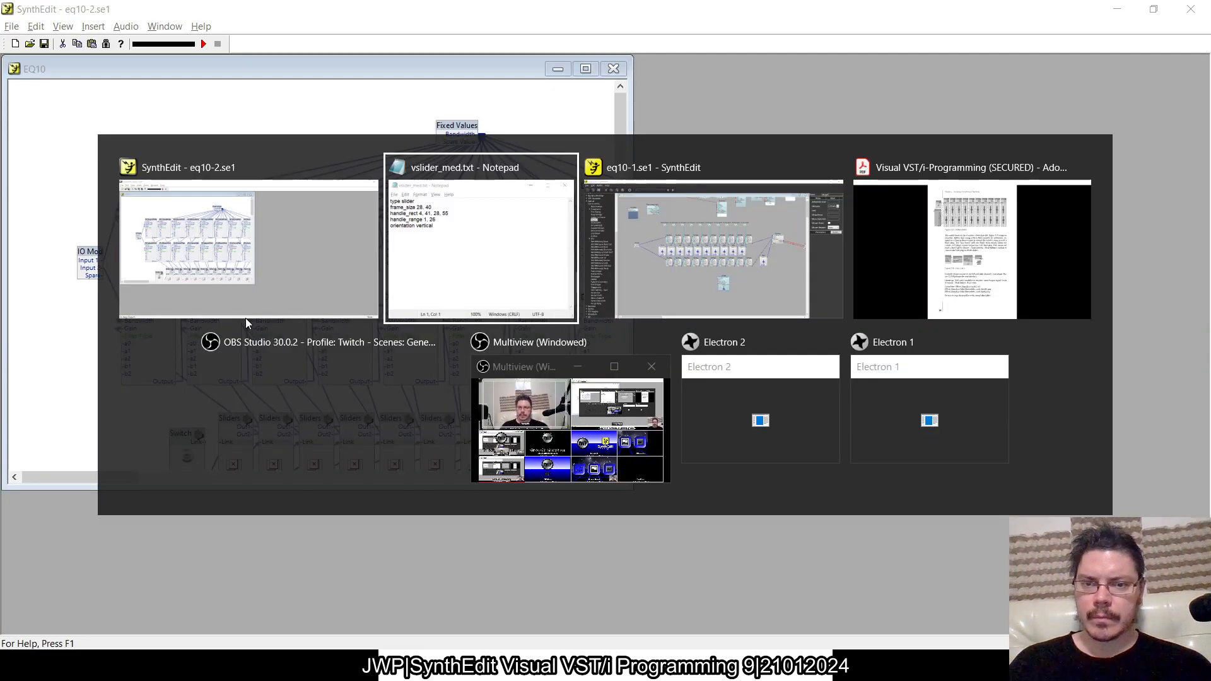
{"action": "key", "text": "alt+Tab"}
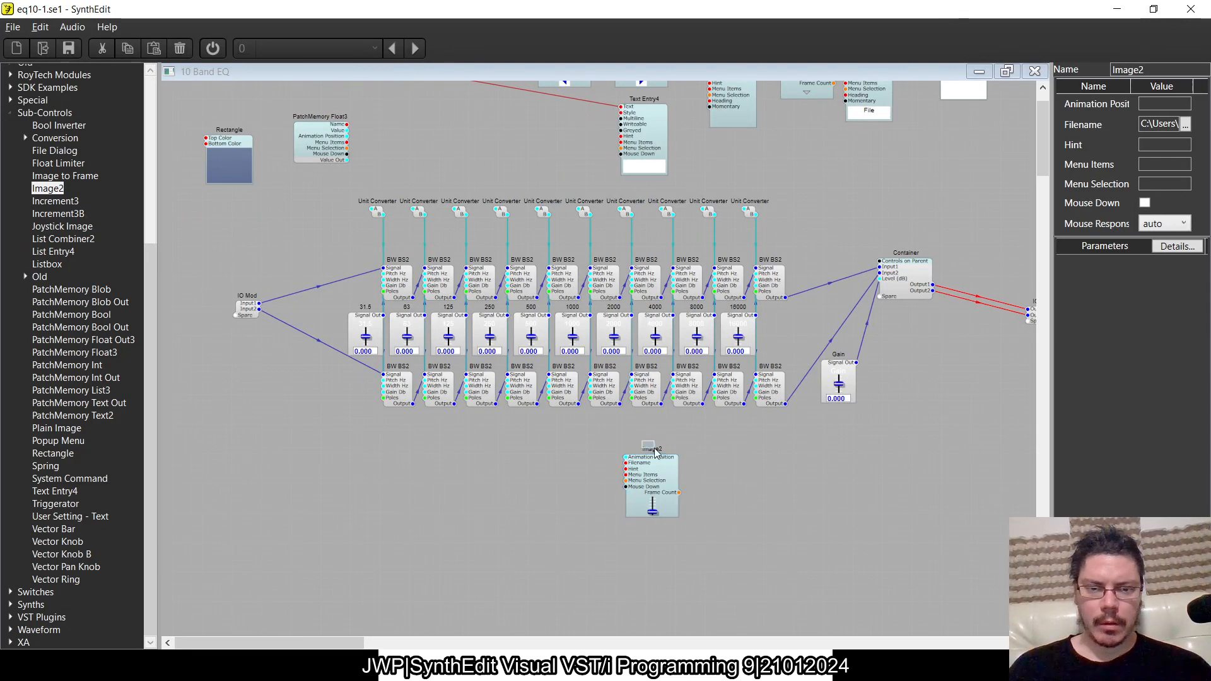
- Add a PatchMemory Float3 module beside Image2 and connect its Animation Position to Image2's Animation Position
{"action": "left_click_drag", "start_coordinate": [654, 485], "coordinate": [690, 503]}
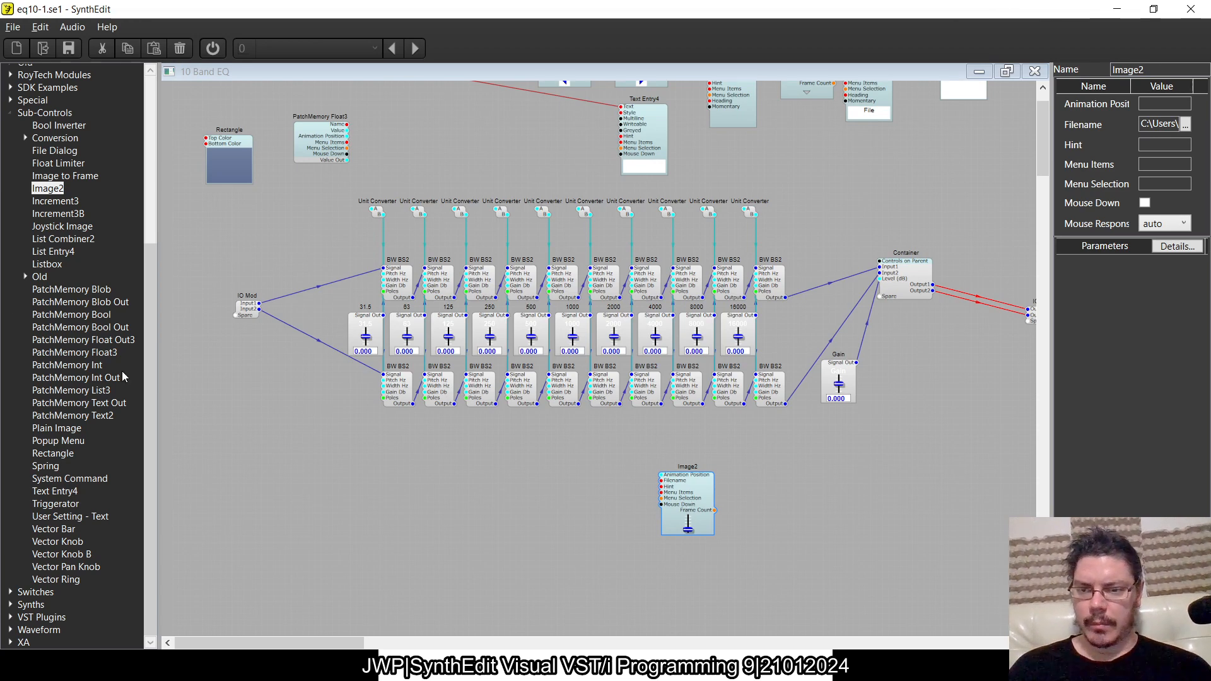
{"action": "left_click", "coordinate": [89, 353]}
{"action": "scroll", "coordinate": [691, 489], "scroll_direction": "up", "scroll_amount": 3}
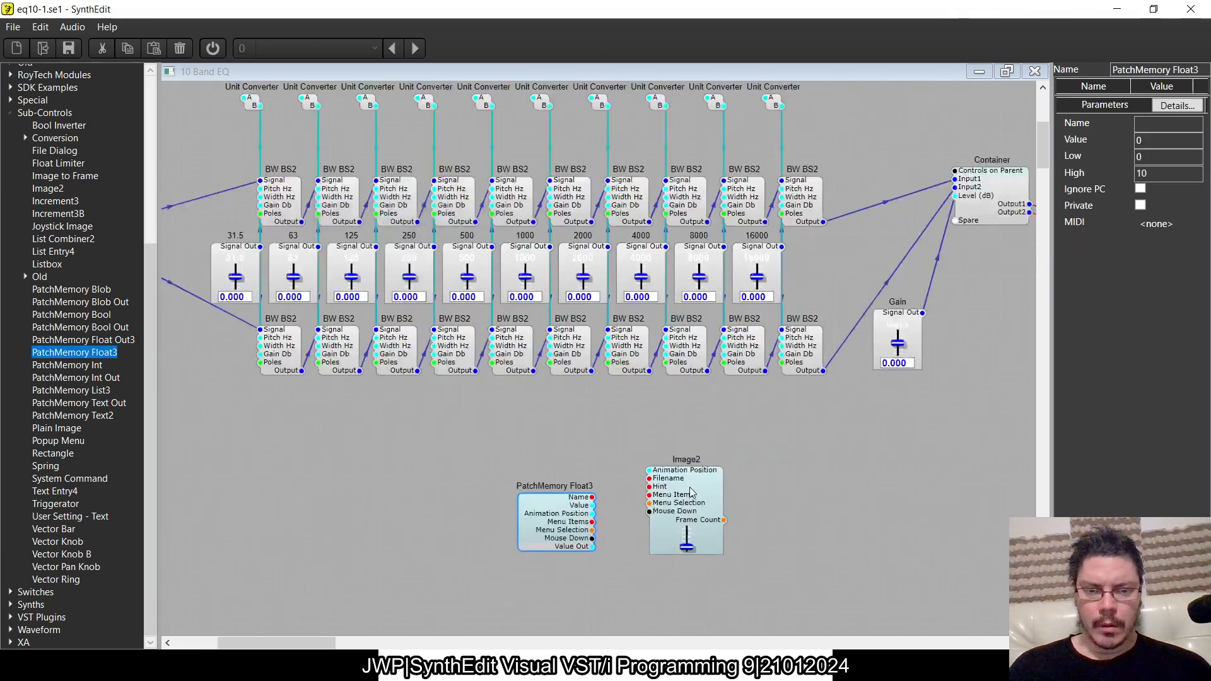
{"action": "scroll", "coordinate": [691, 489], "scroll_direction": "down", "scroll_amount": 3}
{"action": "left_click", "coordinate": [551, 380]}
{"action": "left_click_drag", "start_coordinate": [551, 381], "coordinate": [661, 314]}
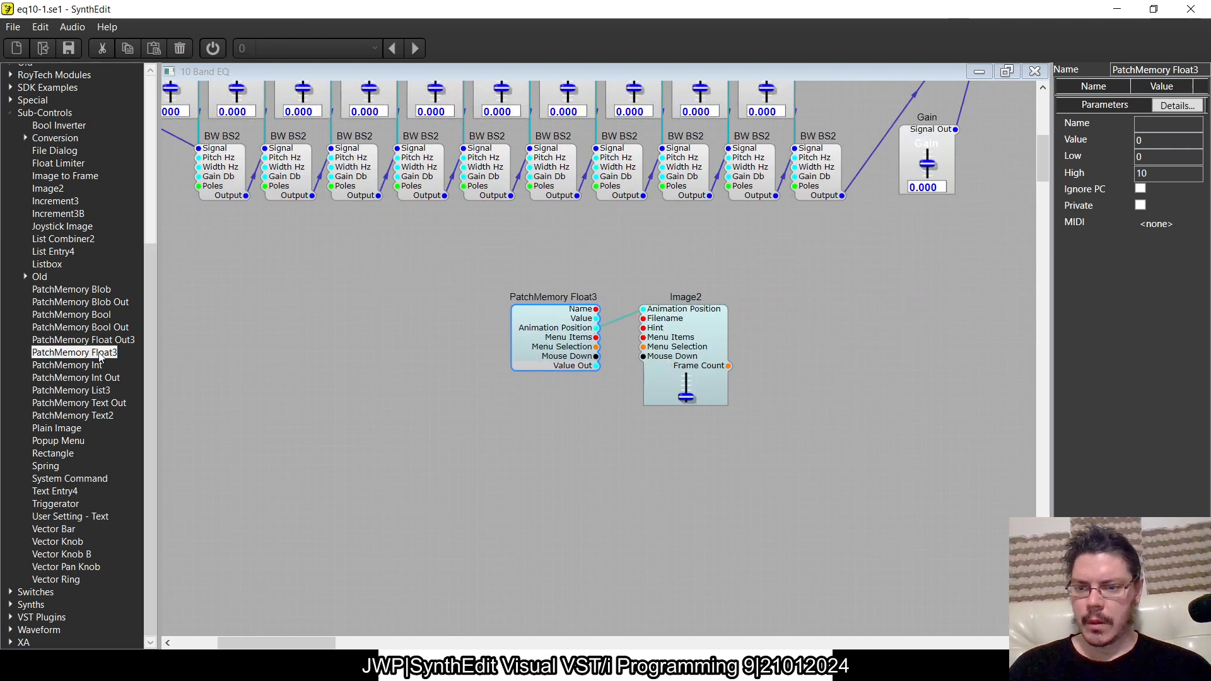
- Add a Text Entry4 module below Image2 and a Float To Text conversion module below PatchMemory Float3
{"action": "left_click_drag", "start_coordinate": [56, 492], "coordinate": [693, 455]}
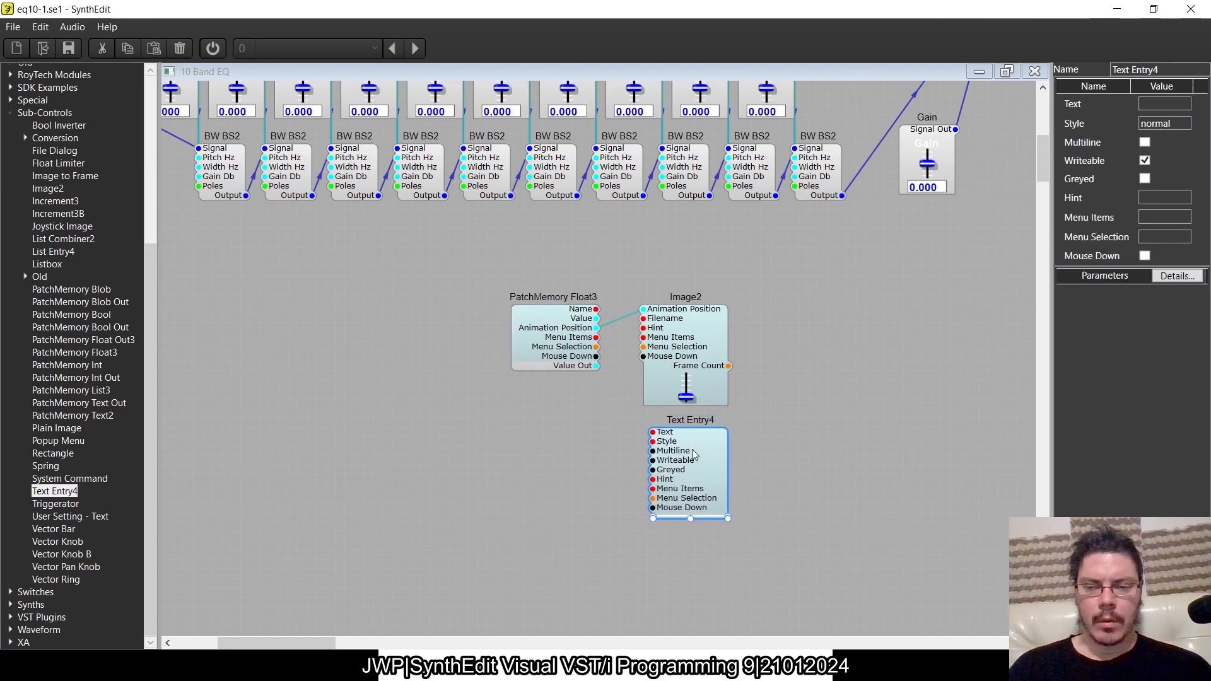
{"action": "key", "text": "alt+Tab"}
{"action": "key", "text": "alt+Tab"}
{"action": "key", "text": "alt+Tab"}
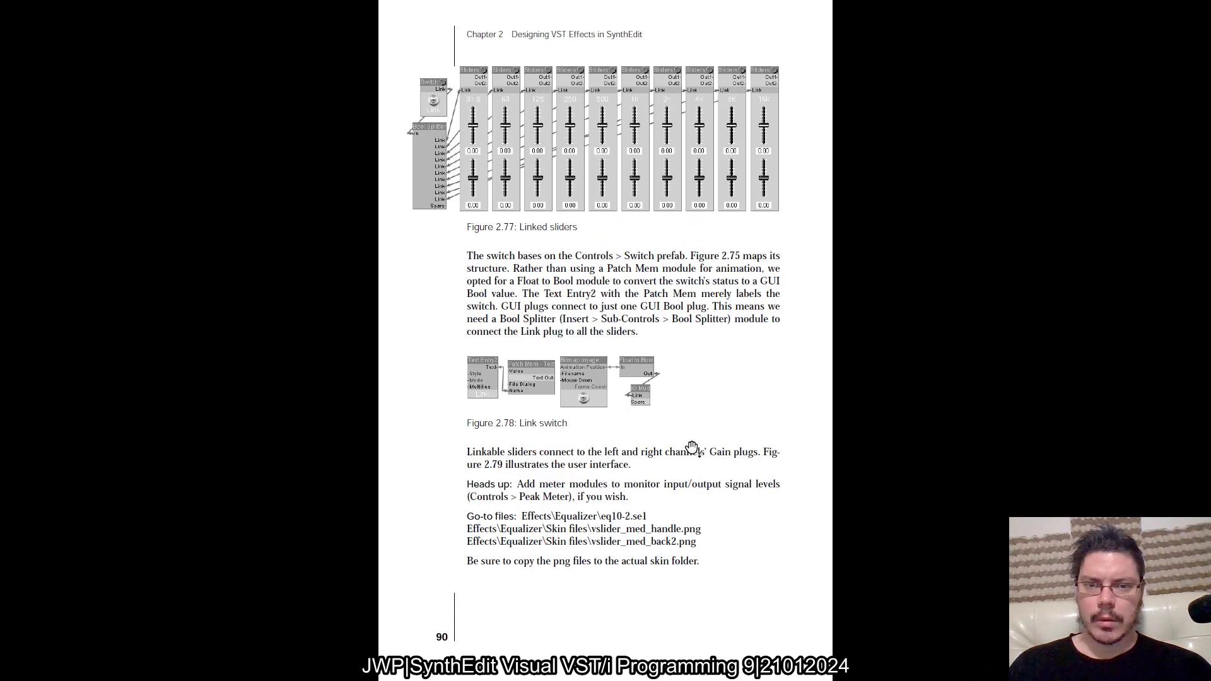
{"action": "key", "text": "alt+Tab"}
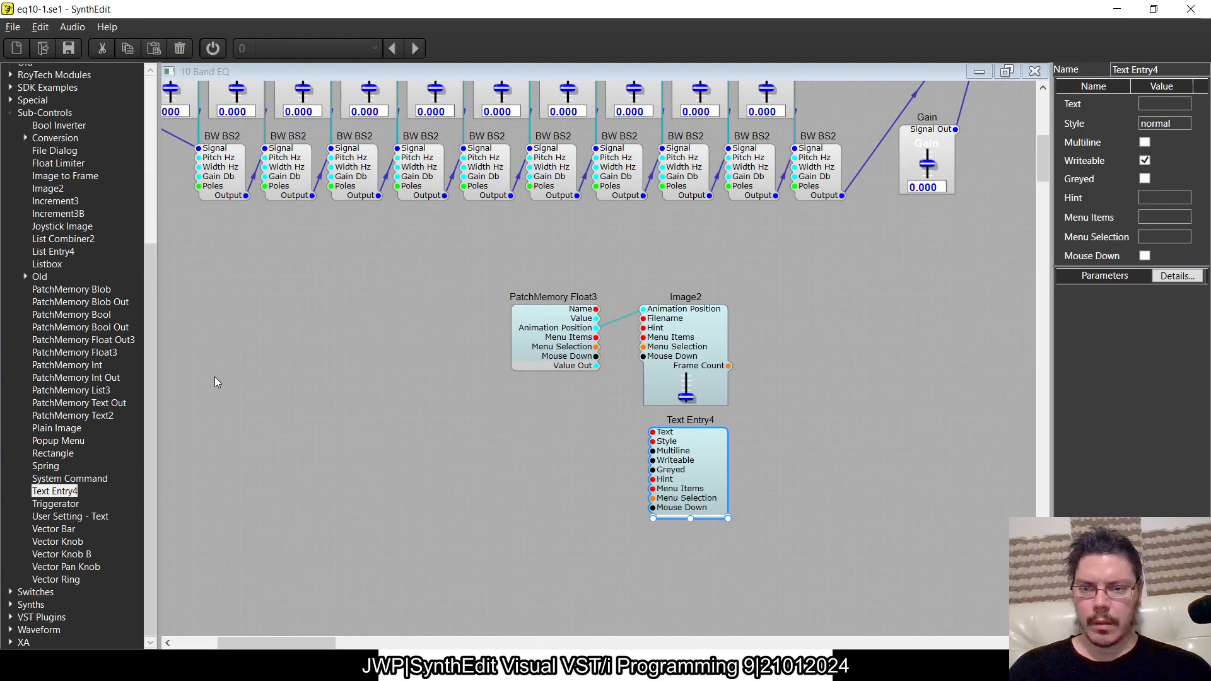
{"action": "left_click", "coordinate": [24, 138]}
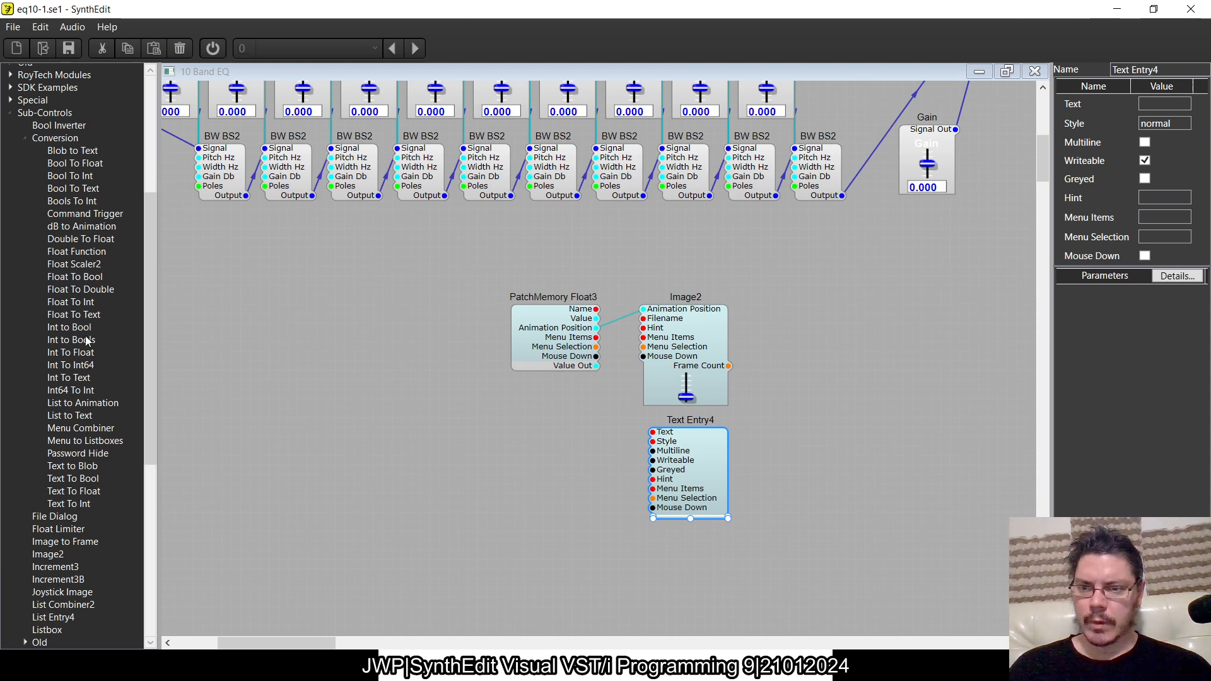
{"action": "left_click_drag", "start_coordinate": [74, 315], "coordinate": [527, 444]}
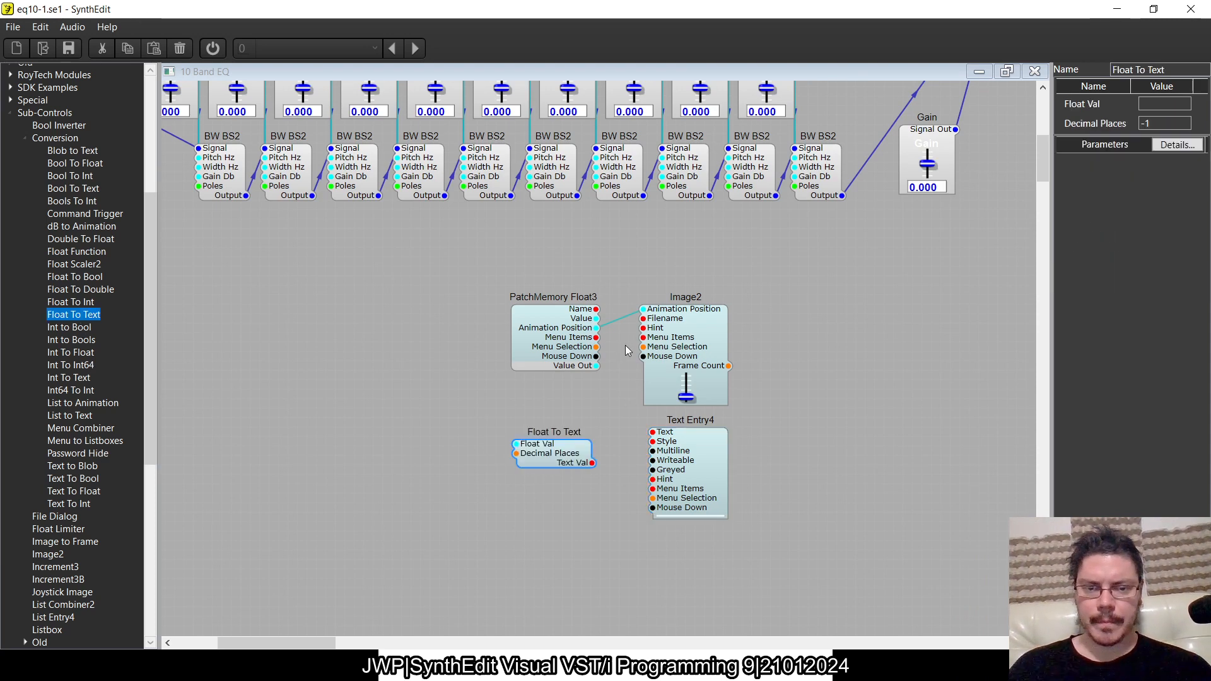
- Wire PatchMemory Float3's Animation Position through Float To Text into Text Entry4's Text input, and align the converter beside Text Entry4
{"action": "left_click_drag", "start_coordinate": [550, 331], "coordinate": [492, 318]}
{"action": "left_click_drag", "start_coordinate": [570, 343], "coordinate": [653, 432]}
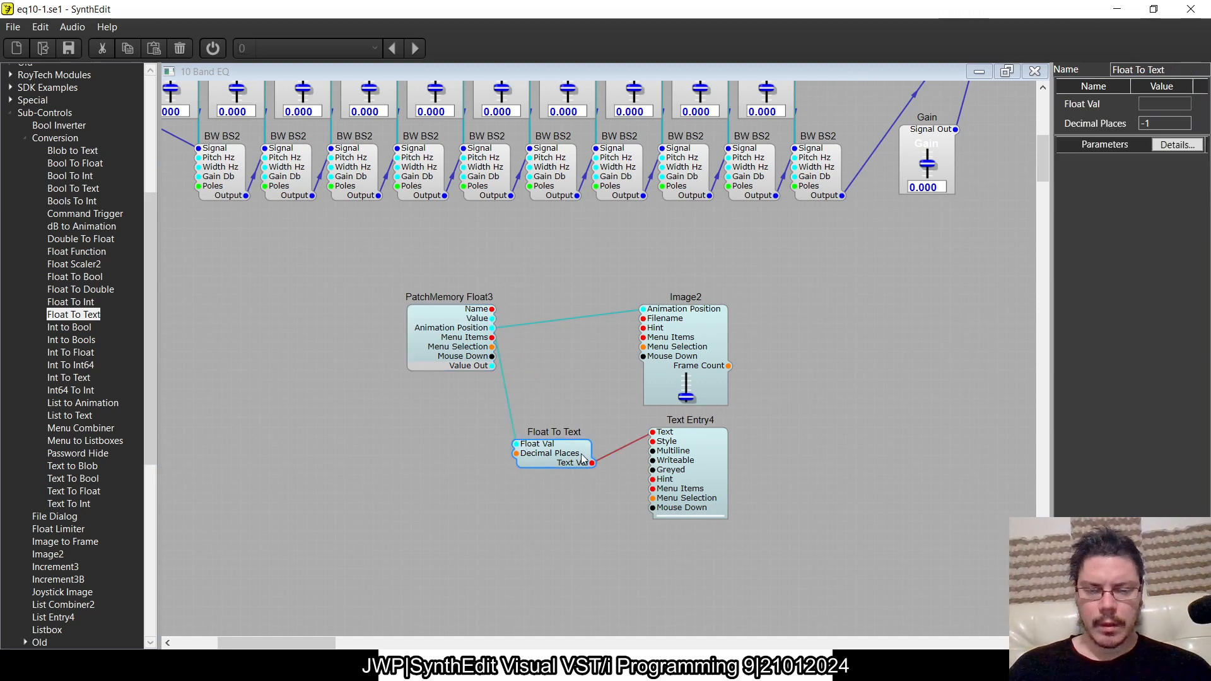
{"action": "scroll", "coordinate": [581, 395], "scroll_direction": "up", "scroll_amount": 3}
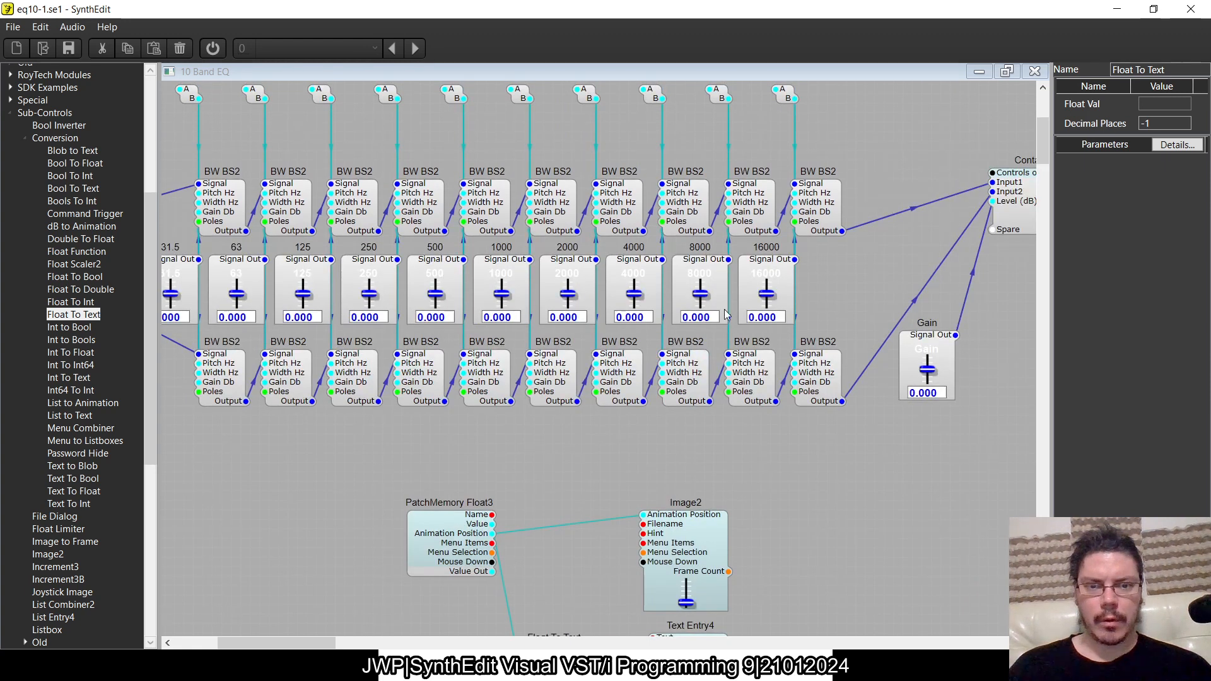
{"action": "scroll", "coordinate": [466, 601], "scroll_direction": "down", "scroll_amount": 3}
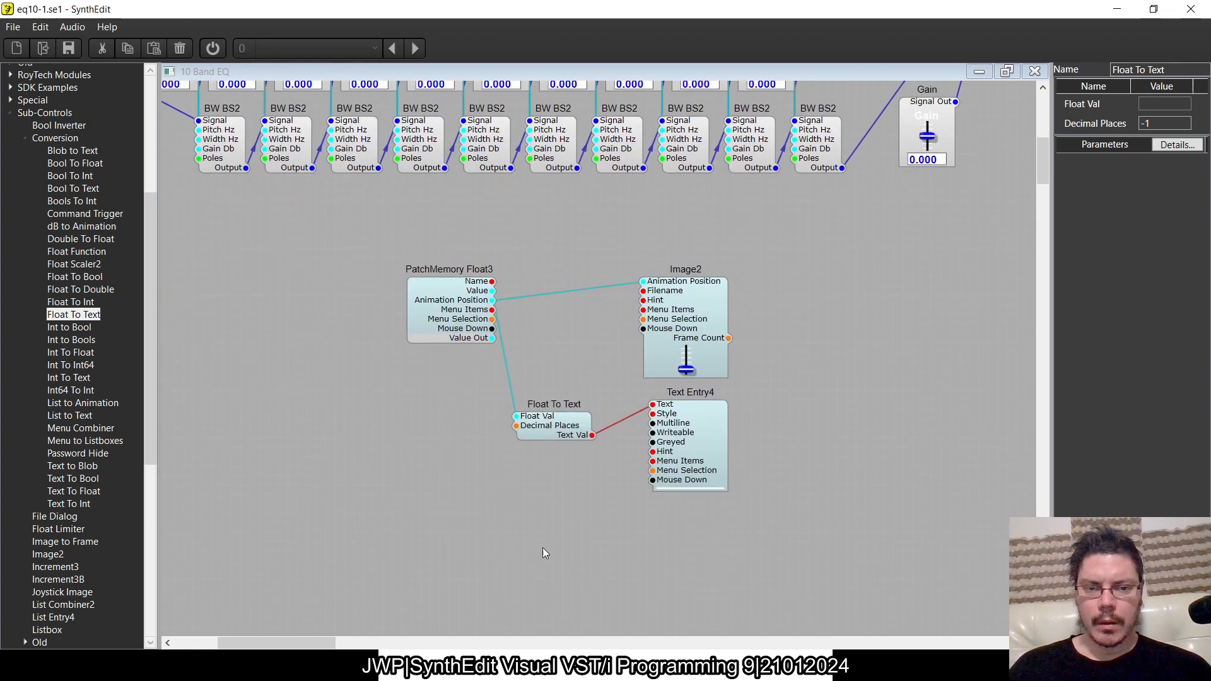
{"action": "left_click_drag", "start_coordinate": [581, 410], "coordinate": [590, 409]}
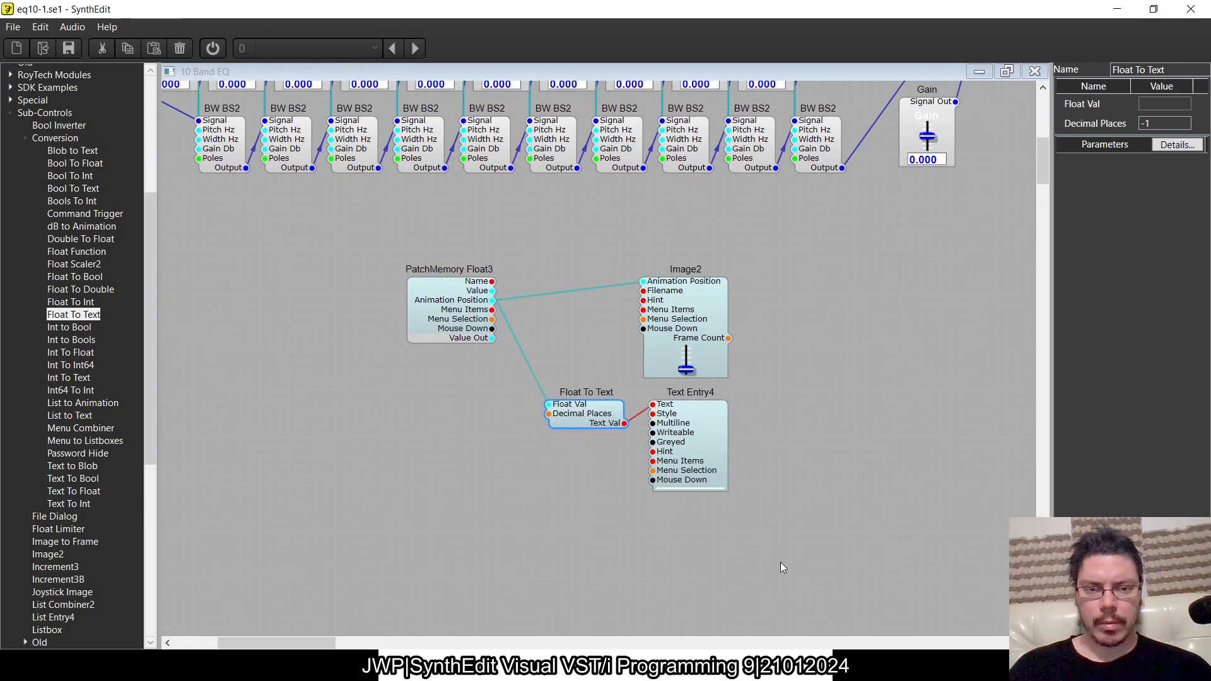
- Move the four slider modules together further down from the equalizer bands
{"action": "left_click_drag", "start_coordinate": [781, 562], "coordinate": [407, 343]}
{"action": "left_click_drag", "start_coordinate": [796, 529], "coordinate": [377, 240]}
{"action": "left_click_drag", "start_coordinate": [416, 297], "coordinate": [434, 363]}
{"action": "left_click", "coordinate": [827, 521]}
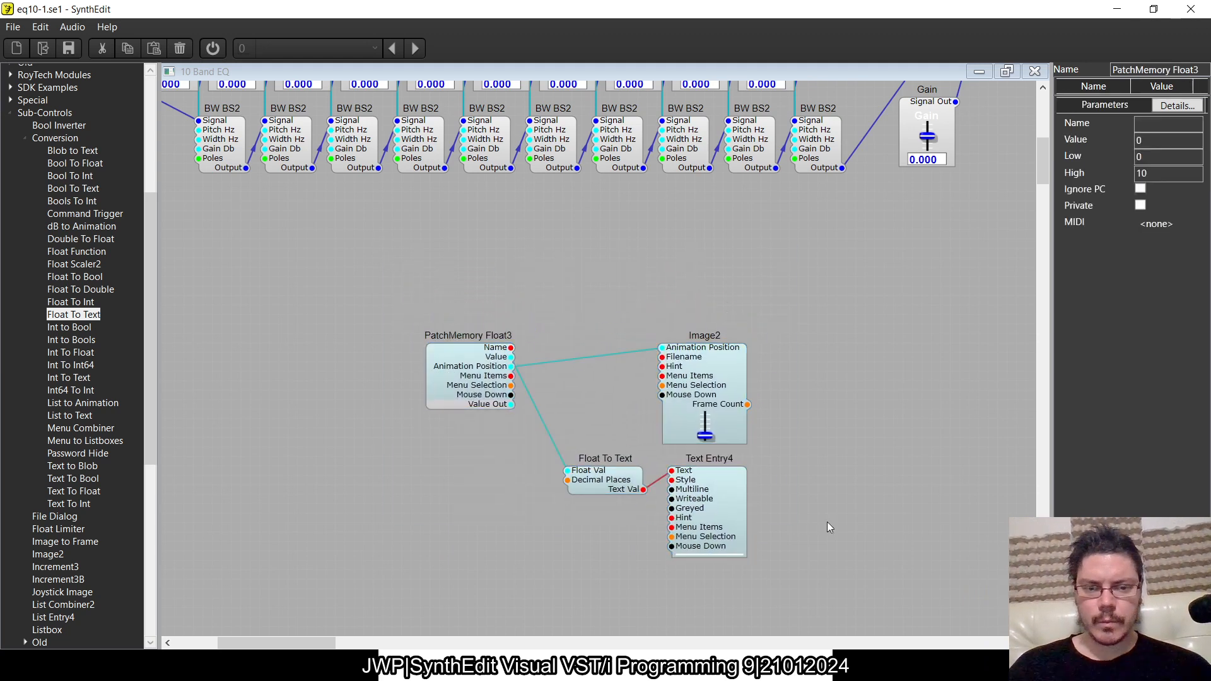
- Place a copy of Text Entry4 above Image2 and add a PatchMemory Text2 module beside it
{"action": "left_click", "coordinate": [738, 489]}
{"action": "key", "text": "ctrl+c"}
{"action": "key", "text": "ctrl+v"}
{"action": "left_click_drag", "start_coordinate": [747, 556], "coordinate": [710, 277]}
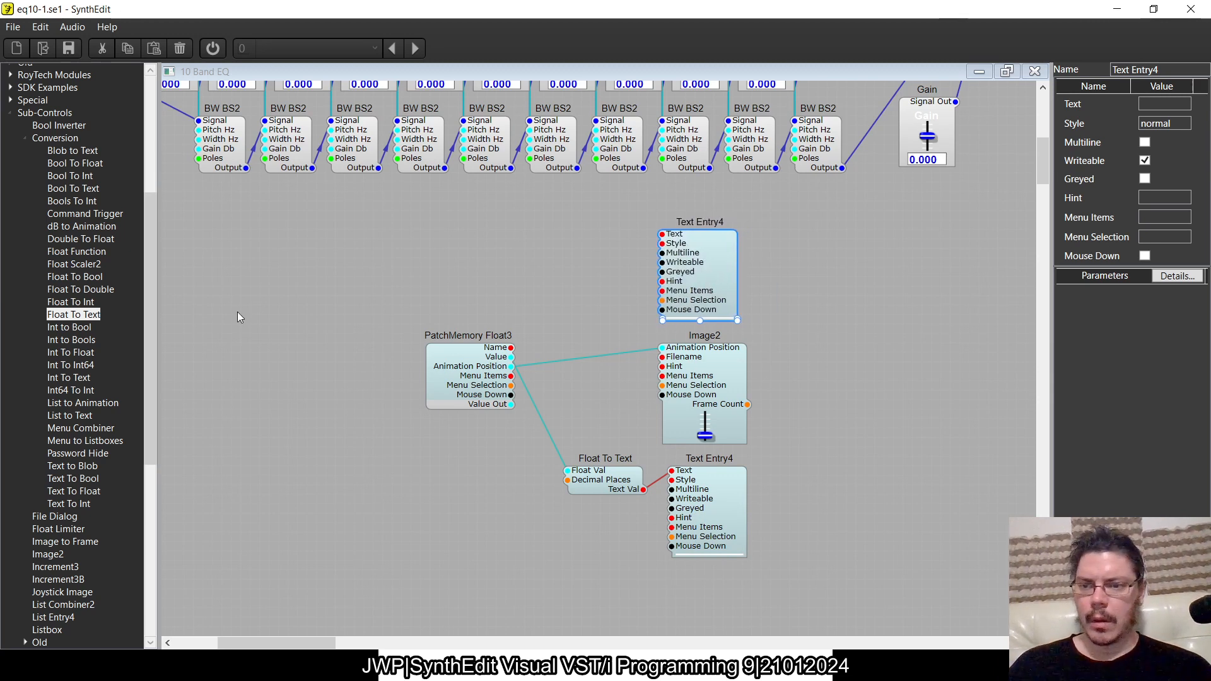
{"action": "left_click", "coordinate": [26, 137]}
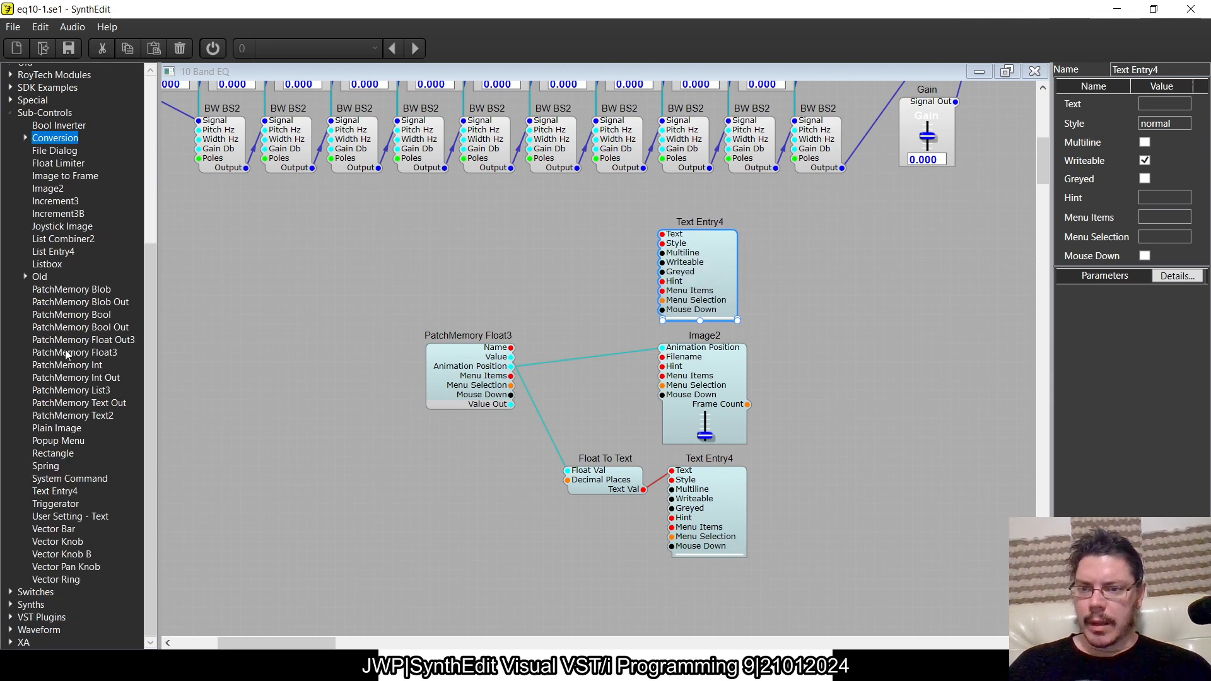
{"action": "left_click_drag", "start_coordinate": [71, 416], "coordinate": [473, 258]}
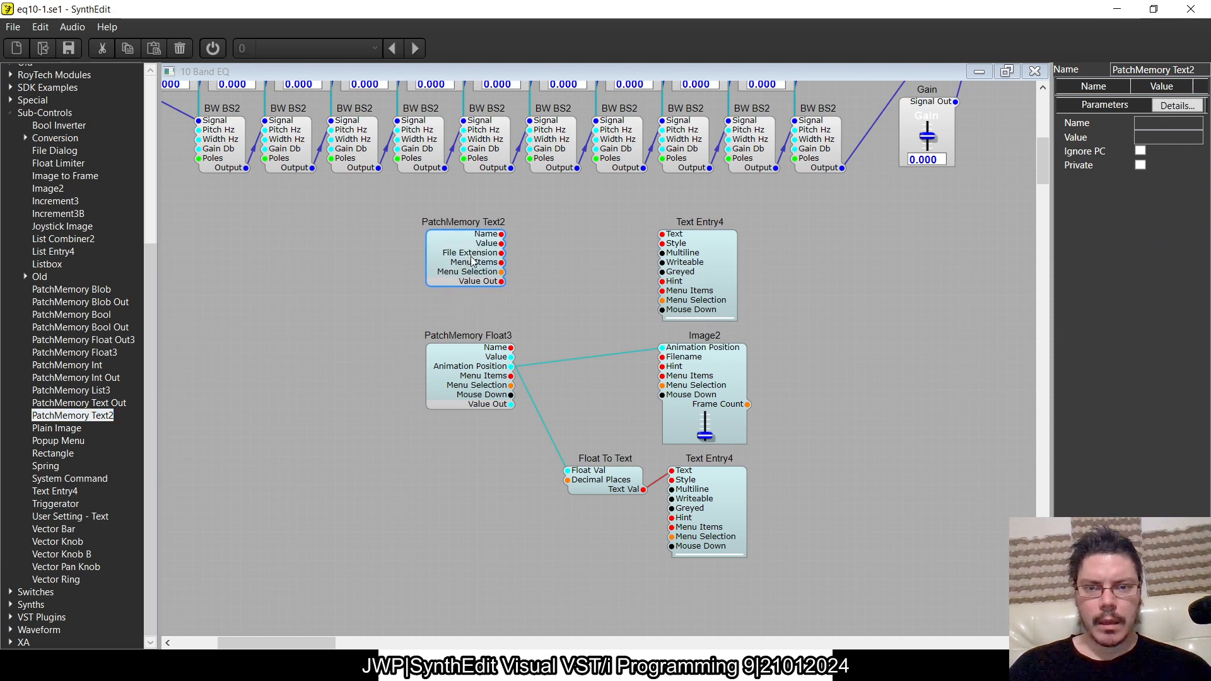
- Connect PatchMemory Text2's Value to the upper Text Entry4's Text input and move the memory module closer to it
{"action": "left_click", "coordinate": [489, 361]}
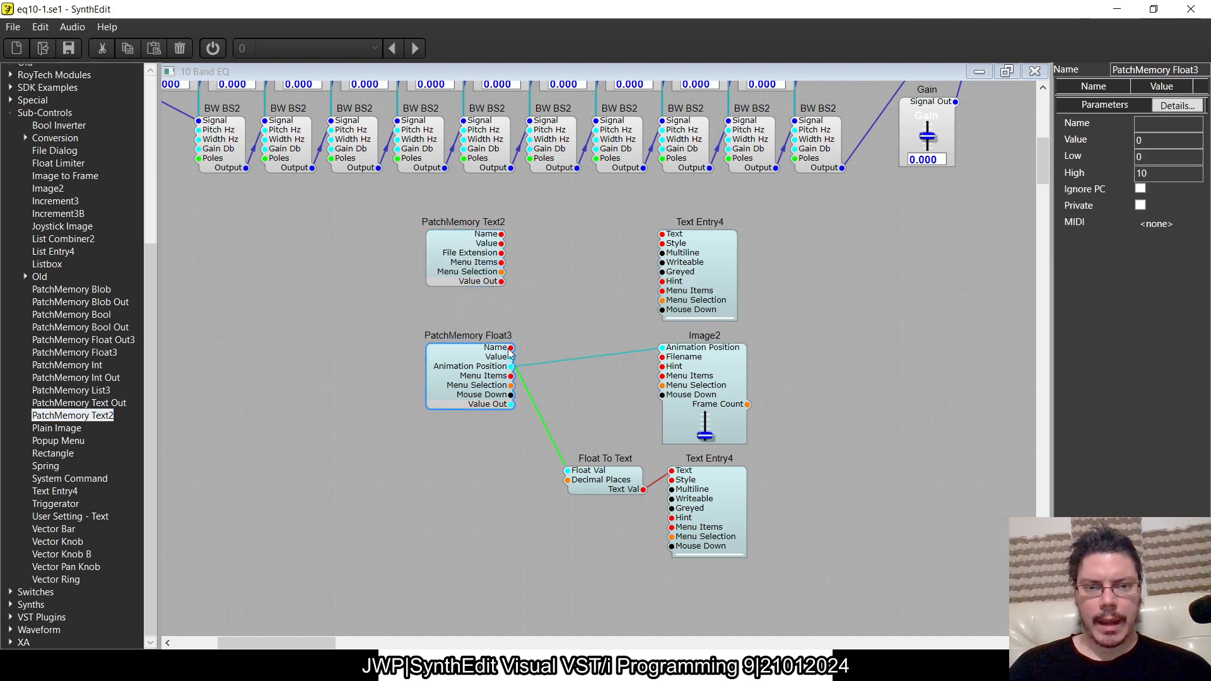
{"action": "left_click_drag", "start_coordinate": [511, 348], "coordinate": [658, 244]}
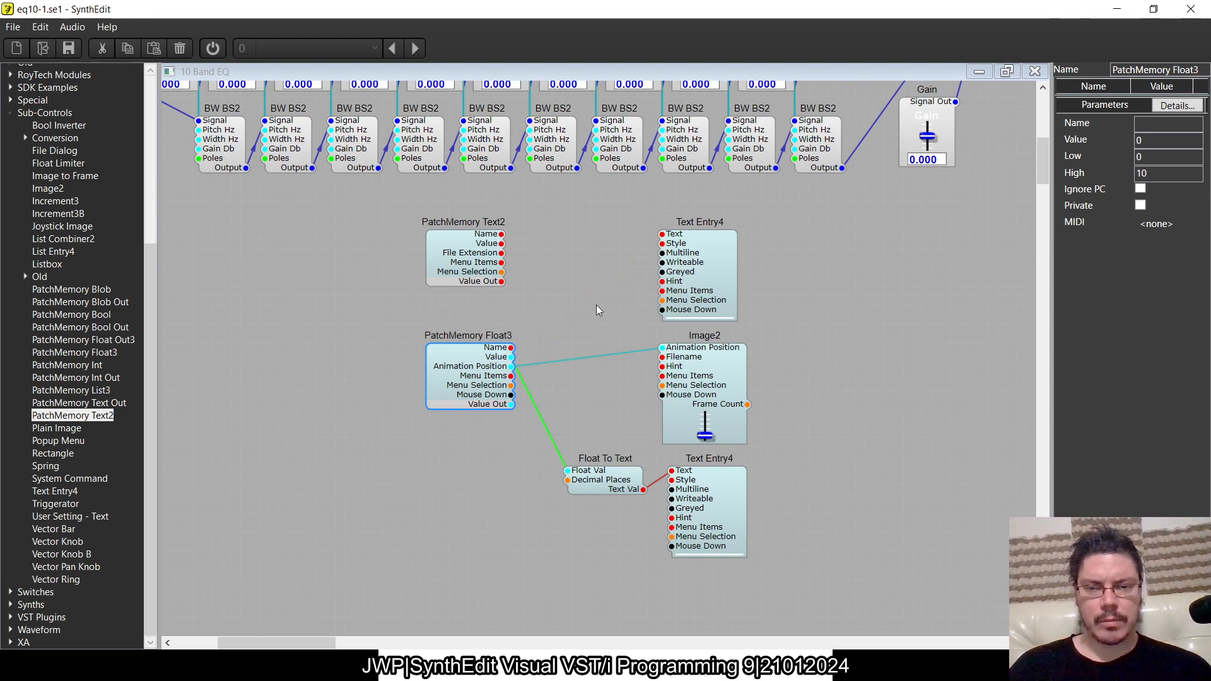
{"action": "left_click_drag", "start_coordinate": [510, 247], "coordinate": [652, 230]}
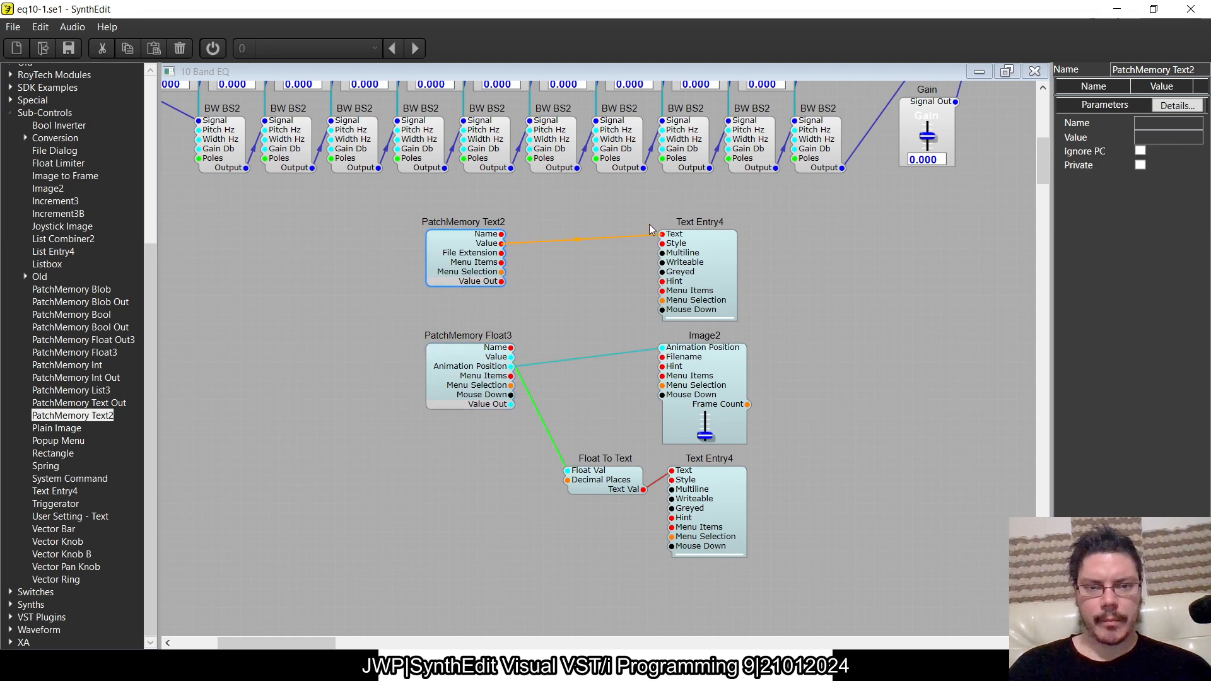
{"action": "left_click_drag", "start_coordinate": [480, 281], "coordinate": [603, 283]}
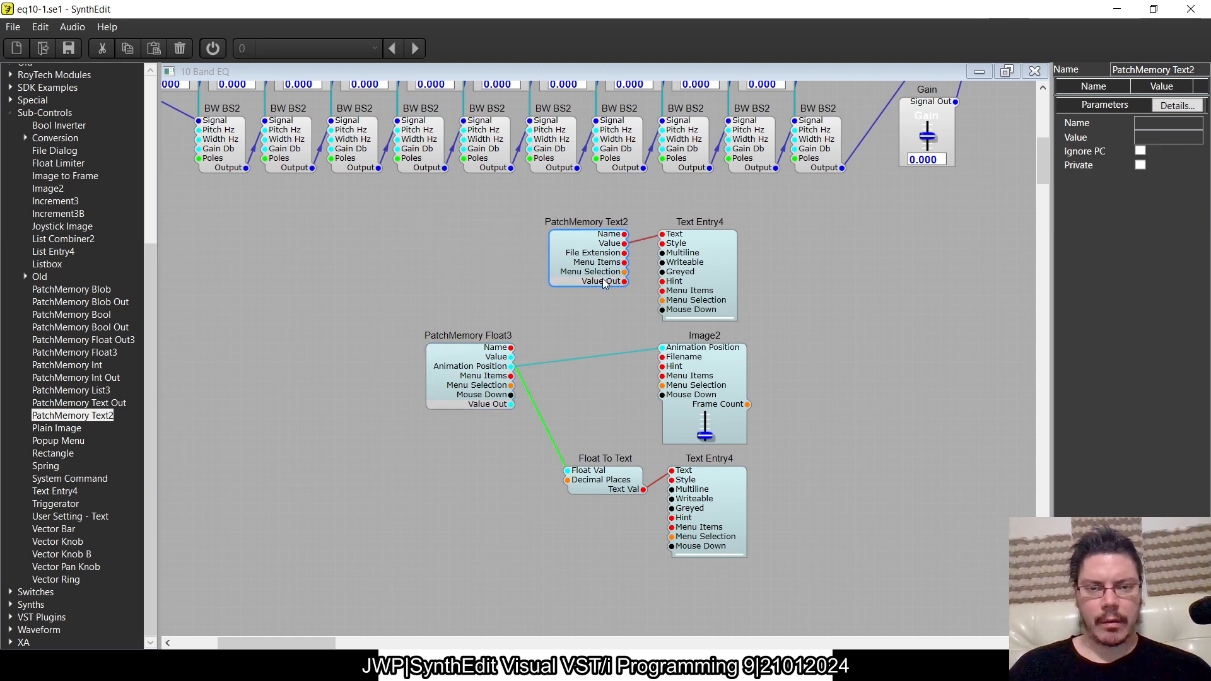
- Enlarge the upper Text Entry4's text box and shift it together with PatchMemory Text2 clear of Image2
{"action": "left_click", "coordinate": [727, 316]}
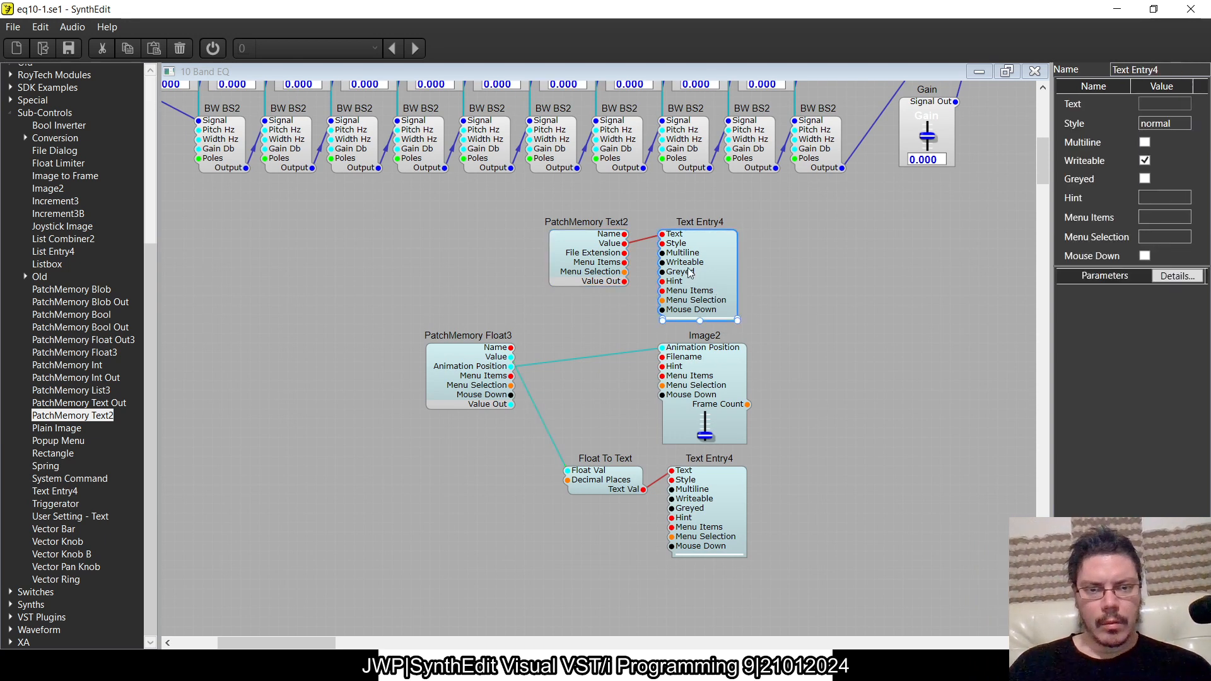
{"action": "left_click_drag", "start_coordinate": [699, 319], "coordinate": [698, 342]}
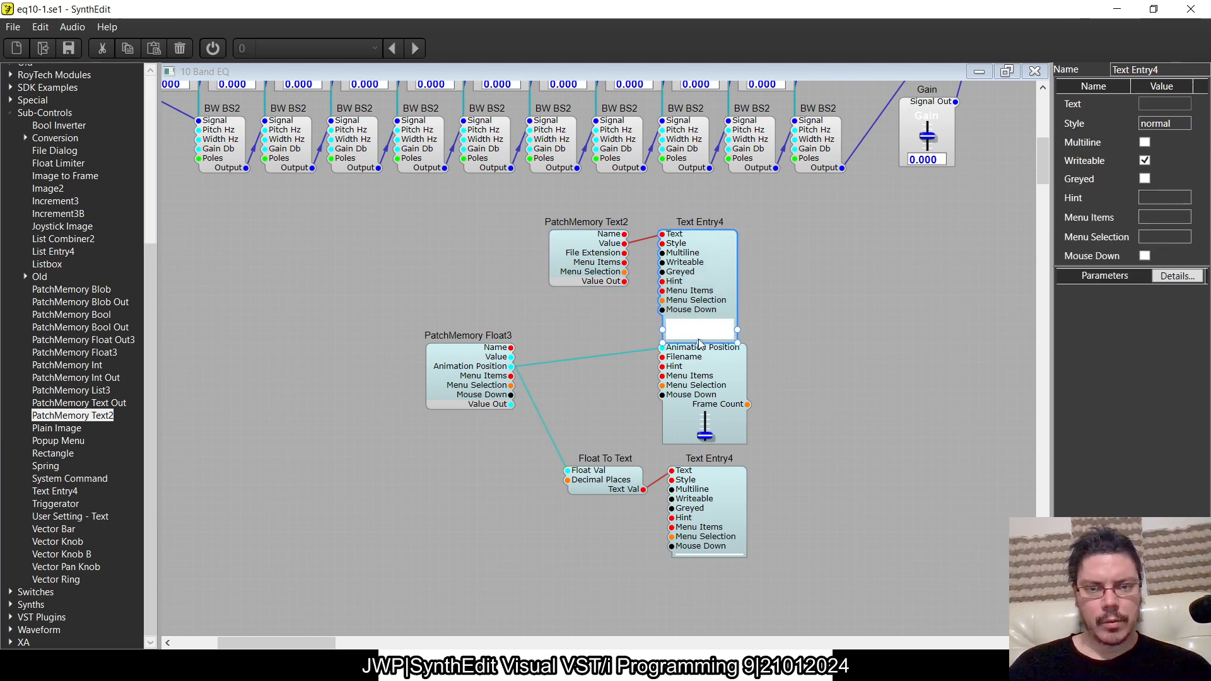
{"action": "left_click", "coordinate": [585, 266], "text": "ctrl"}
{"action": "mouse_move", "coordinate": [585, 266]}
{"action": "left_mouse_down"}
{"action": "mouse_move", "coordinate": [583, 238]}
{"action": "mouse_move", "coordinate": [593, 248]}
{"action": "left_mouse_up"}
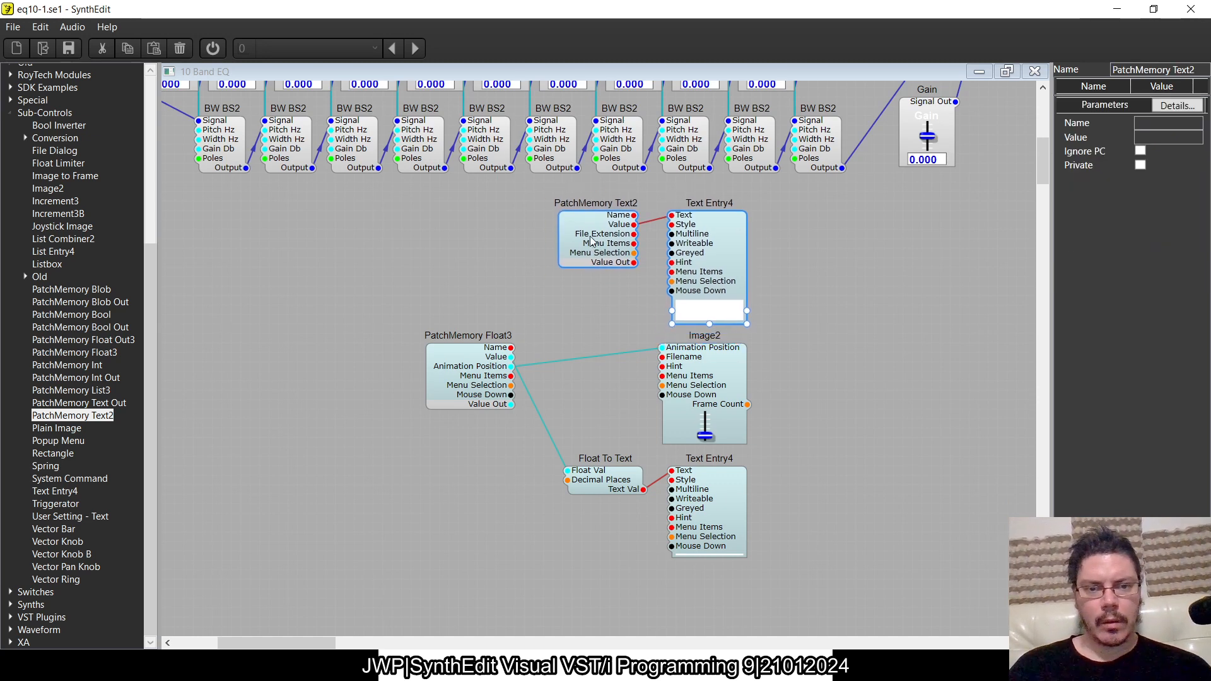
- Enable Ignore PC and Private on PatchMemory Text2, and disable Writeable on the upper Text Entry4
{"action": "left_click", "coordinate": [463, 365]}
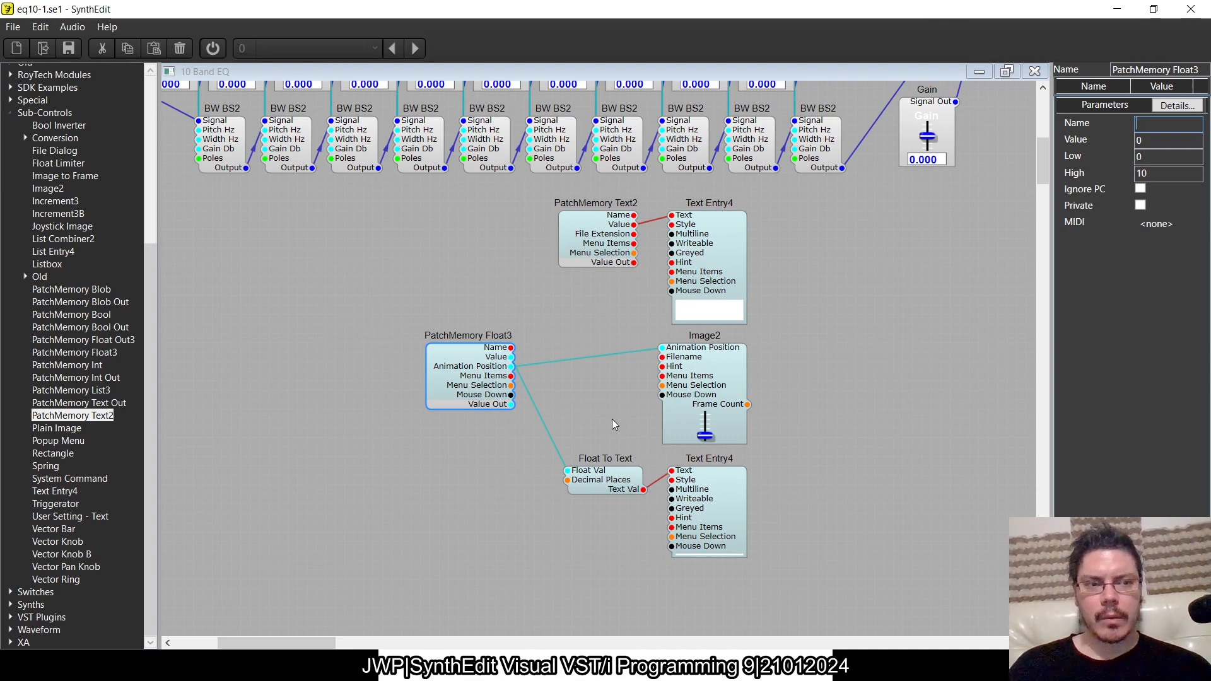
{"action": "scroll", "coordinate": [612, 419], "scroll_direction": "up", "scroll_amount": 5}
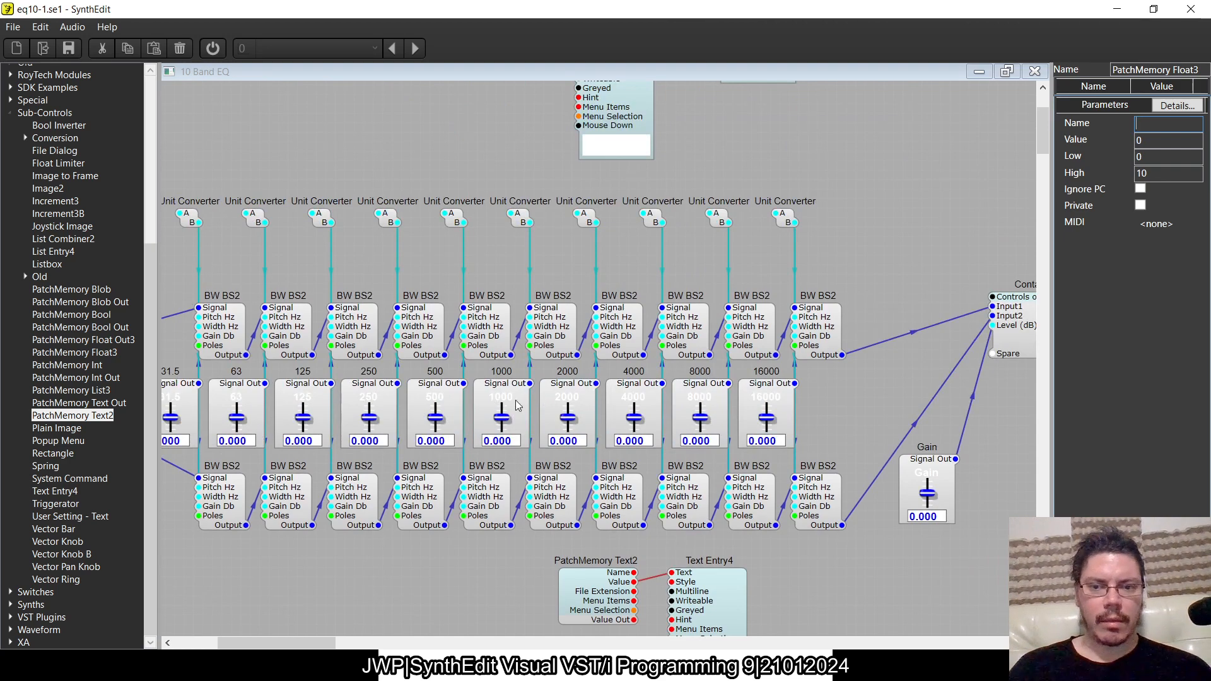
{"action": "scroll", "coordinate": [607, 470], "scroll_direction": "down", "scroll_amount": 3}
{"action": "scroll", "coordinate": [607, 466], "scroll_direction": "down", "scroll_amount": 2}
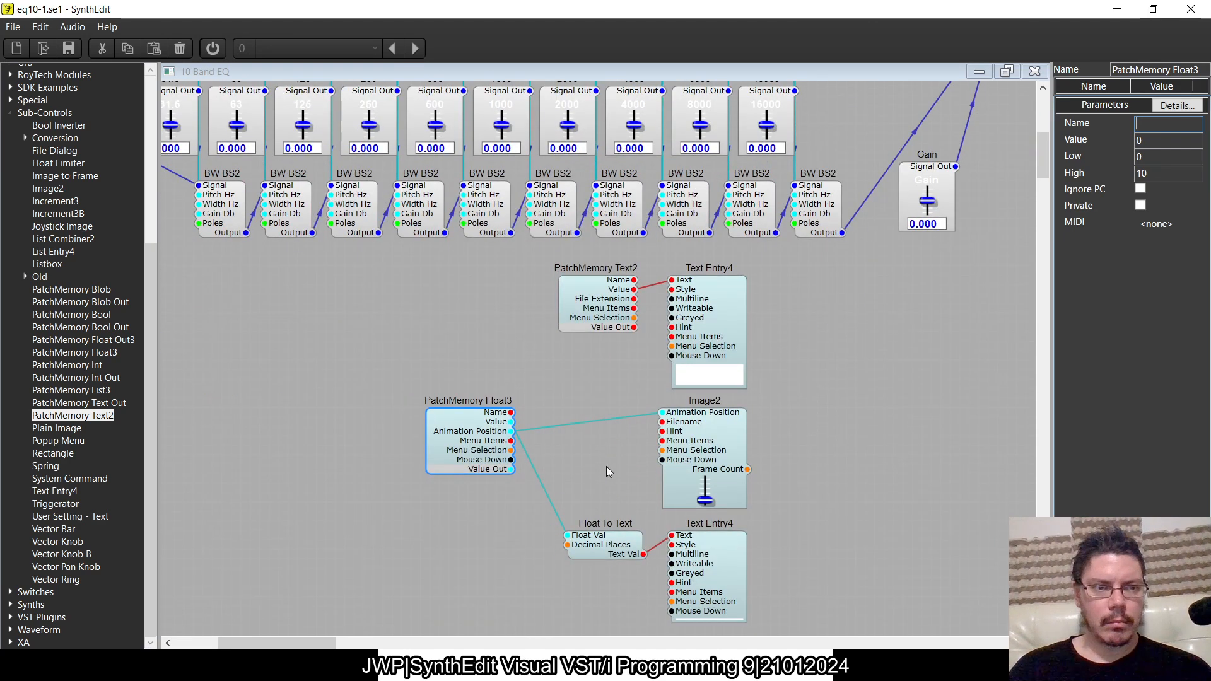
{"action": "left_click", "coordinate": [707, 321]}
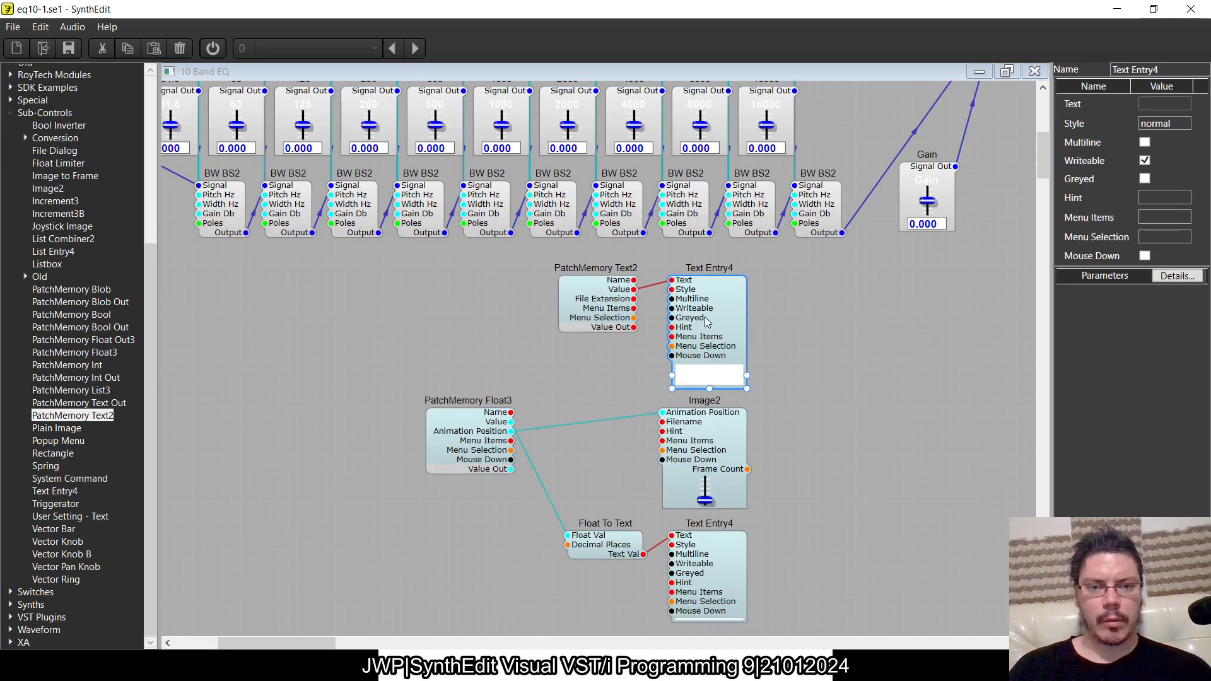
{"action": "left_click", "coordinate": [602, 318]}
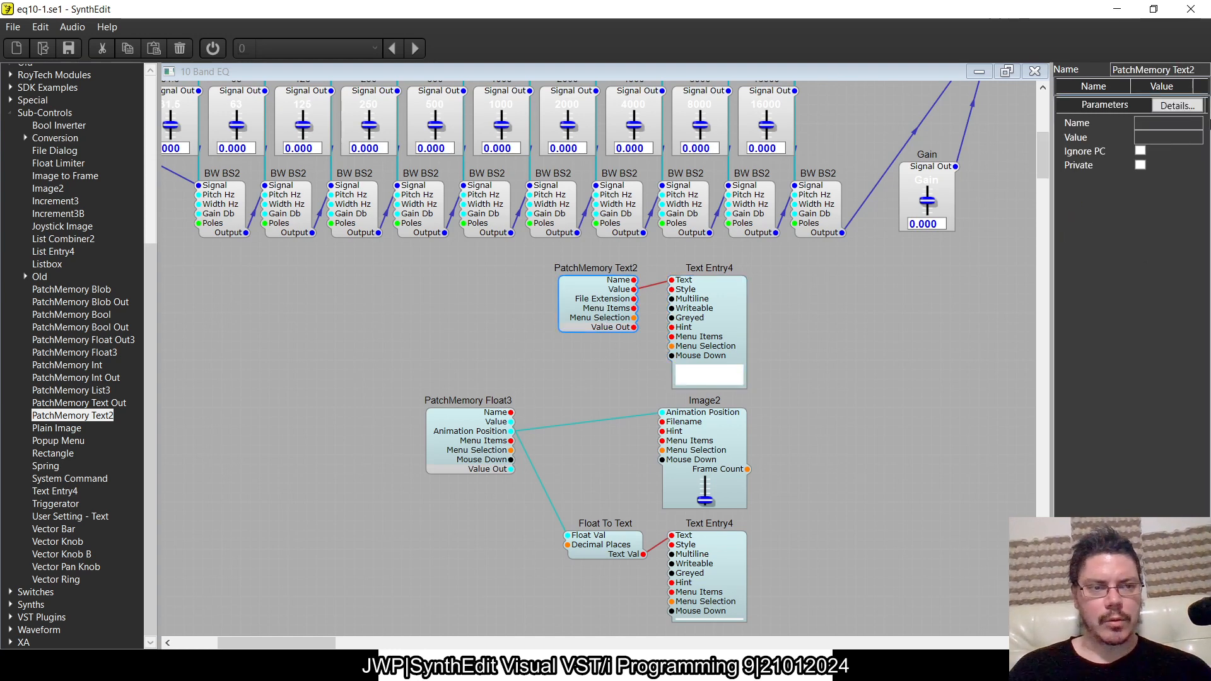
{"action": "left_click", "coordinate": [1140, 151]}
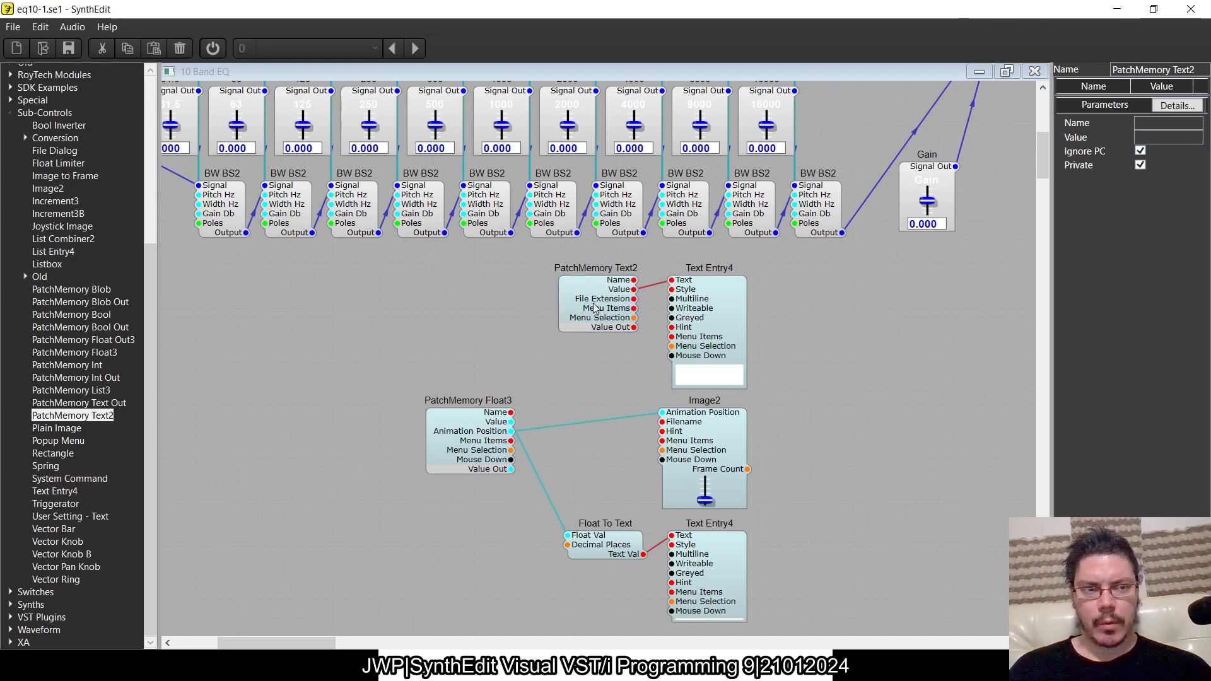
{"action": "left_click", "coordinate": [730, 304]}
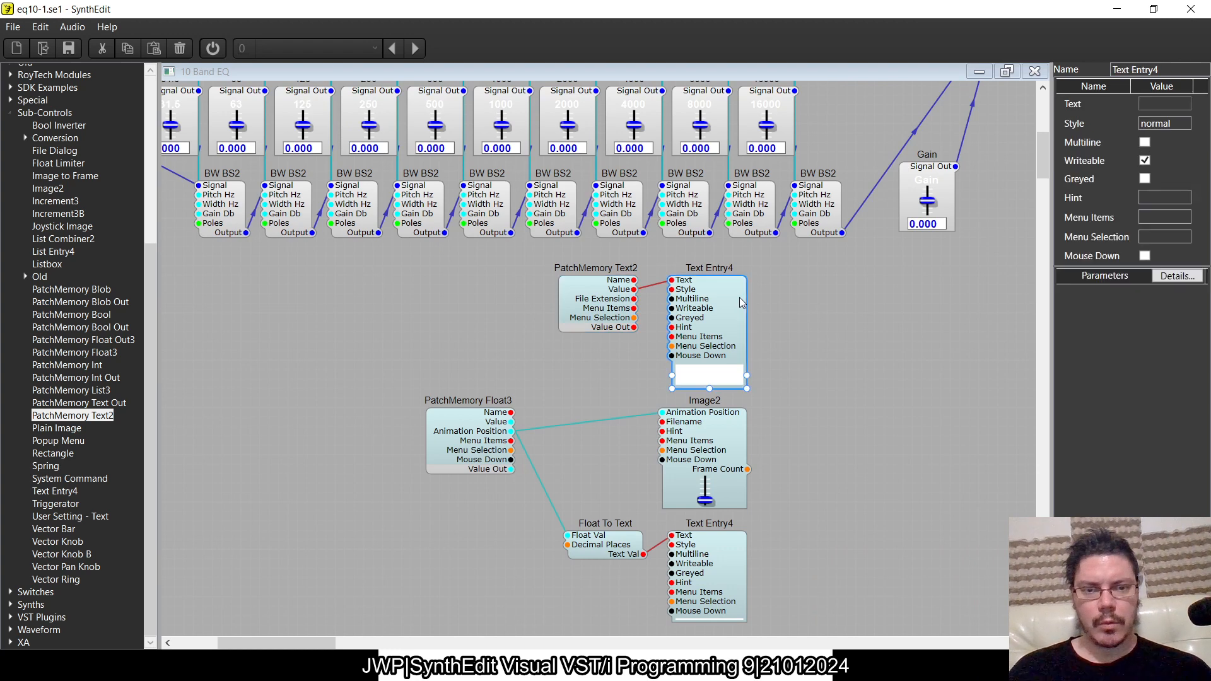
{"action": "left_click", "coordinate": [1145, 162]}
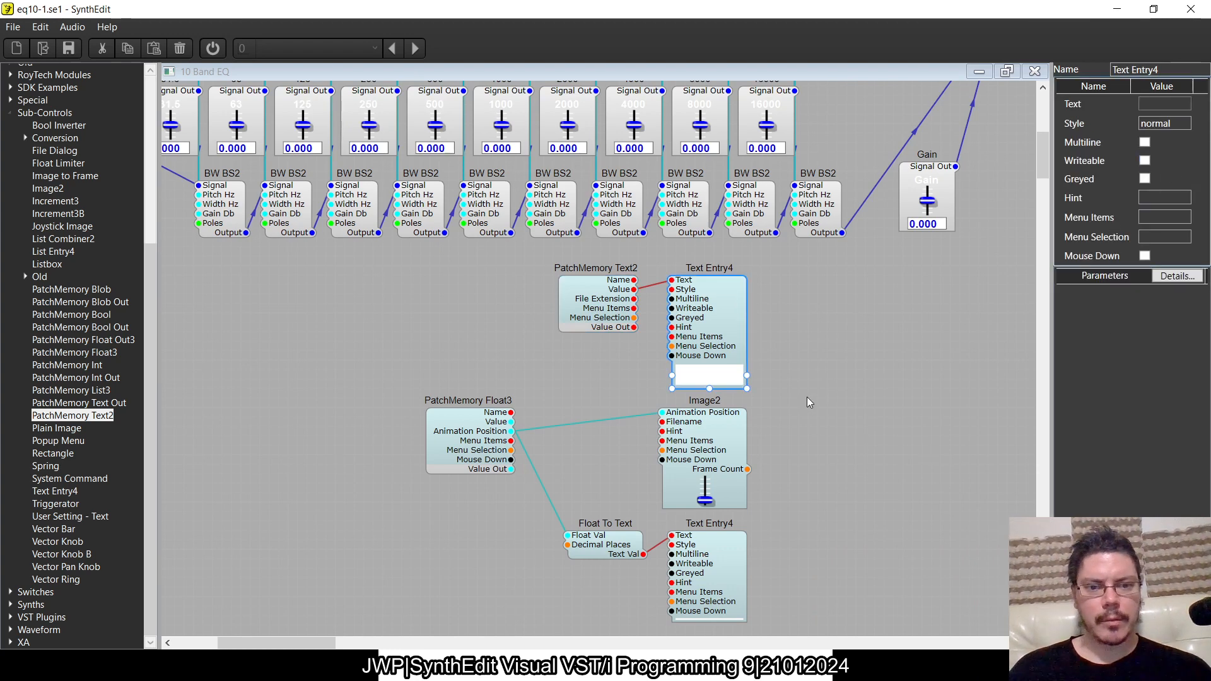
- Enlarge the text box of the Text Entry4 fed by Float To Text
{"action": "scroll", "coordinate": [808, 396], "scroll_direction": "down", "scroll_amount": 5}
{"action": "left_click", "coordinate": [716, 323]}
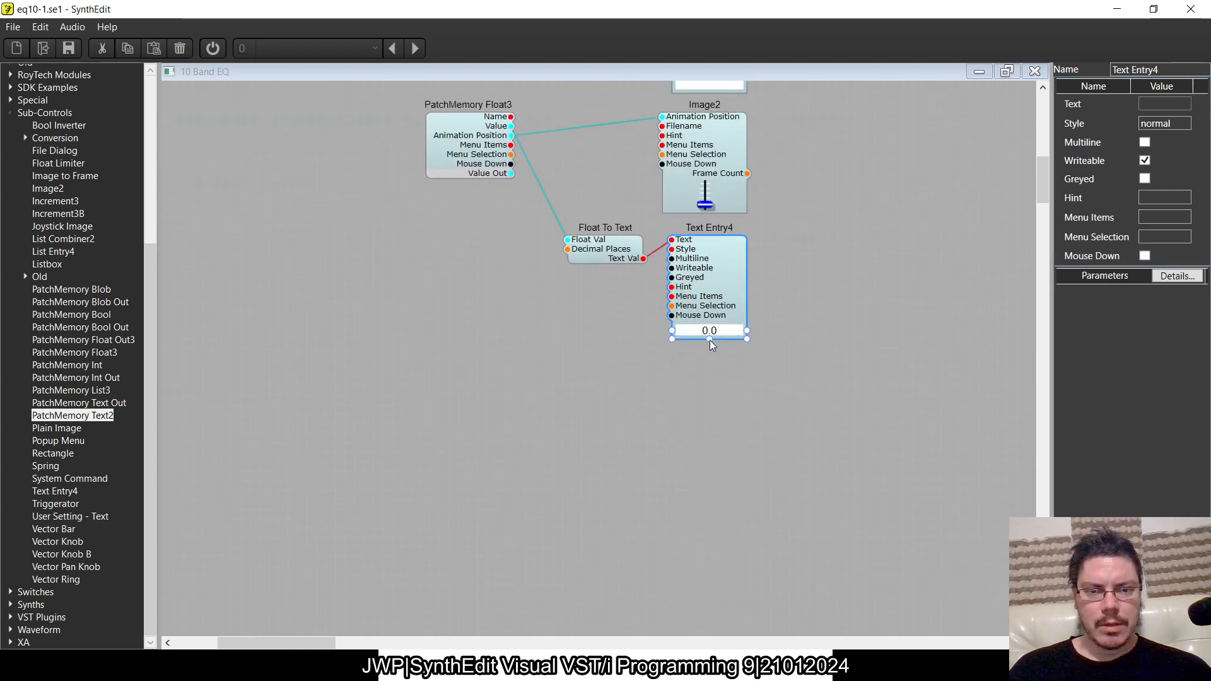
{"action": "scroll", "coordinate": [756, 337], "scroll_direction": "up", "scroll_amount": 3}
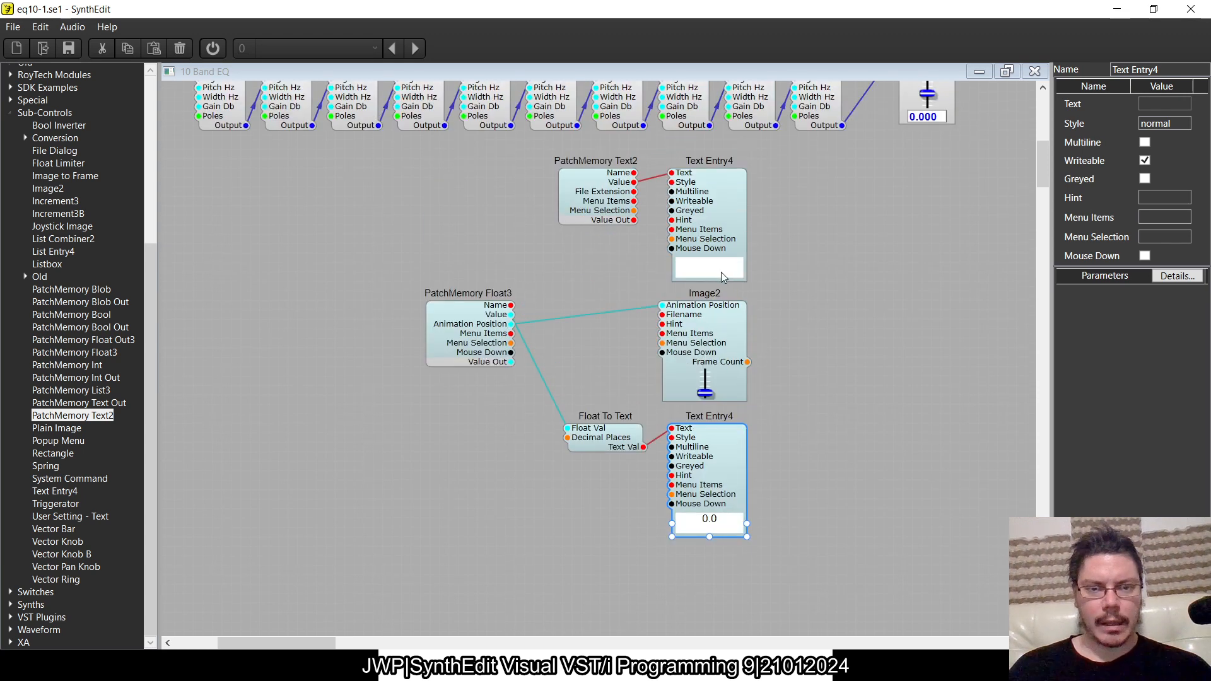
- Rearrange PatchMemory Text2, PatchMemory Float3 and Float To Text so that their wires run tidily to the display modules
{"action": "left_click_drag", "start_coordinate": [614, 205], "coordinate": [478, 198]}
{"action": "left_click_drag", "start_coordinate": [447, 357], "coordinate": [503, 338]}
{"action": "left_click_drag", "start_coordinate": [593, 449], "coordinate": [603, 451]}
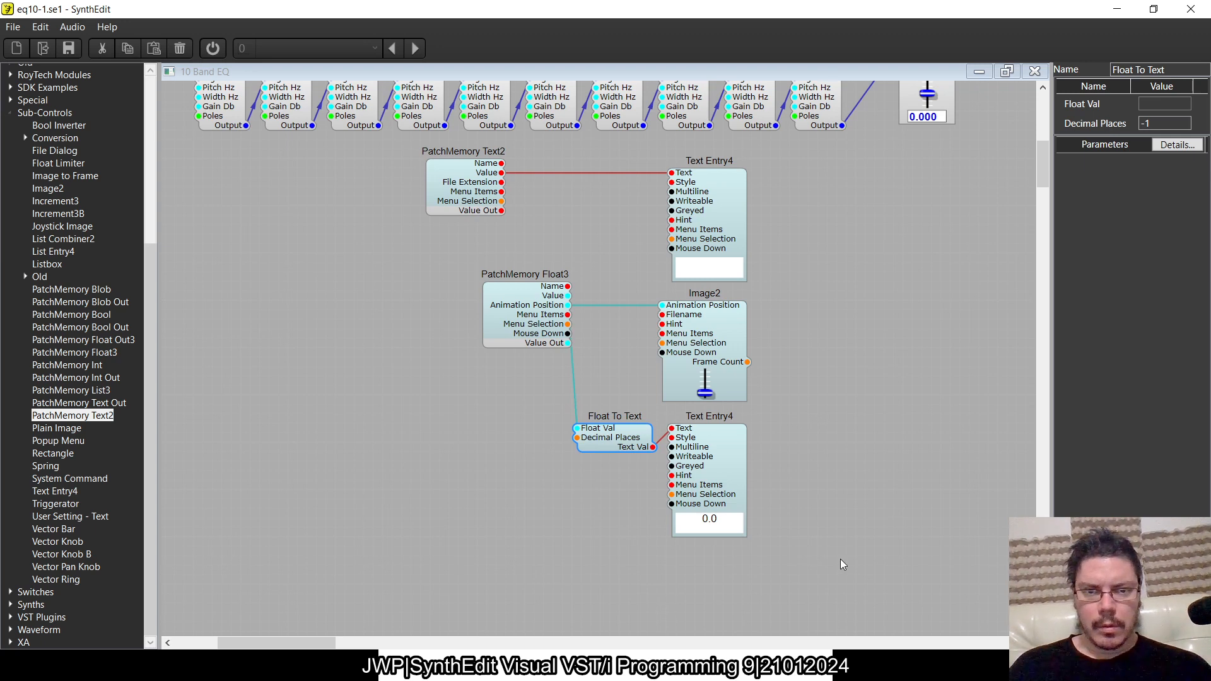
- Select all six slider modules and group them into a container
{"action": "left_click_drag", "start_coordinate": [844, 591], "coordinate": [361, 137]}
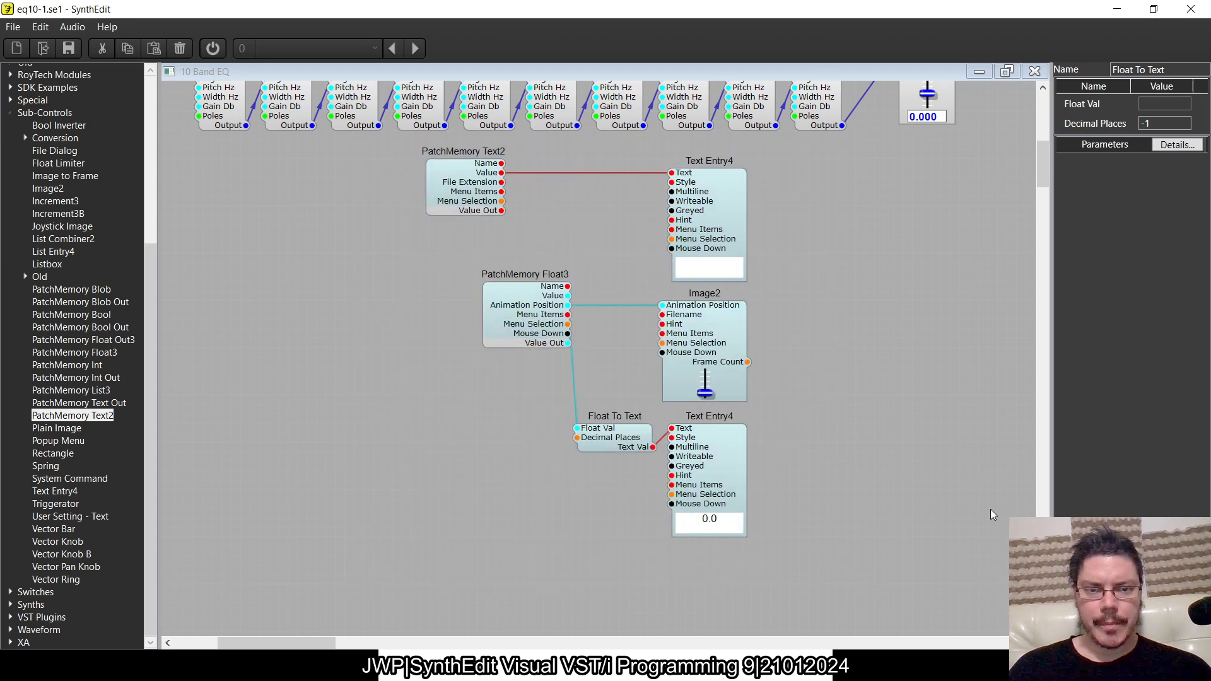
{"action": "left_click", "coordinate": [534, 325]}
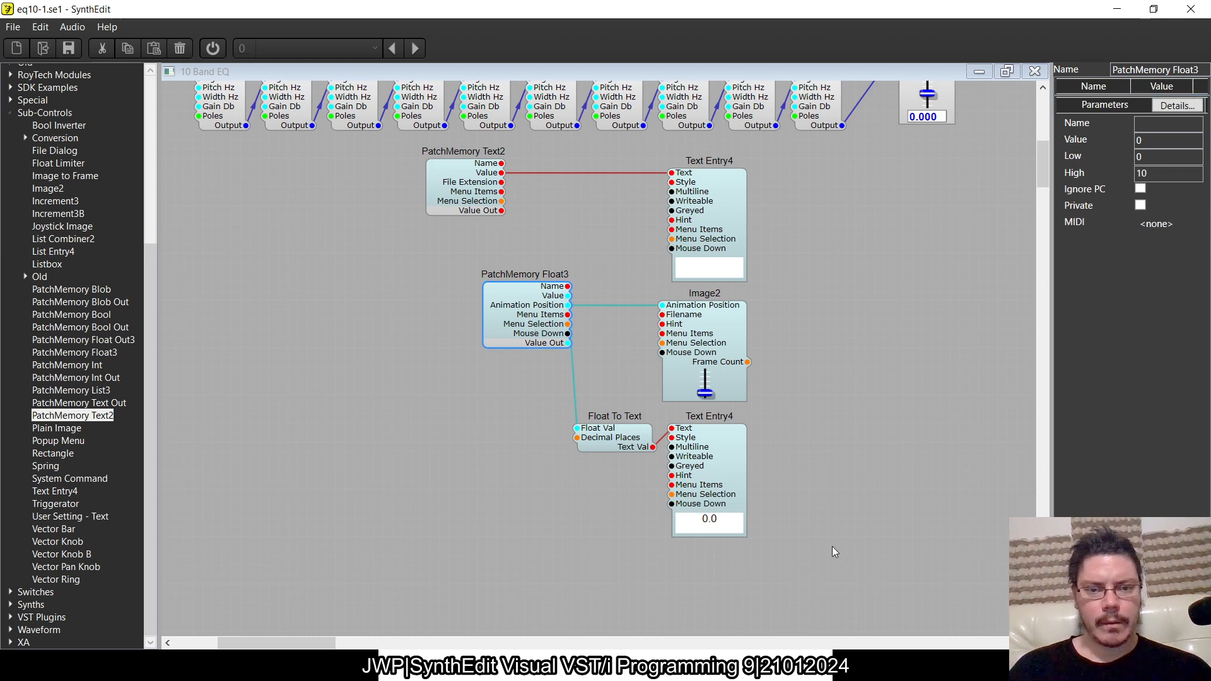
{"action": "left_click_drag", "start_coordinate": [821, 585], "coordinate": [379, 138]}
{"action": "right_click", "coordinate": [449, 175]}
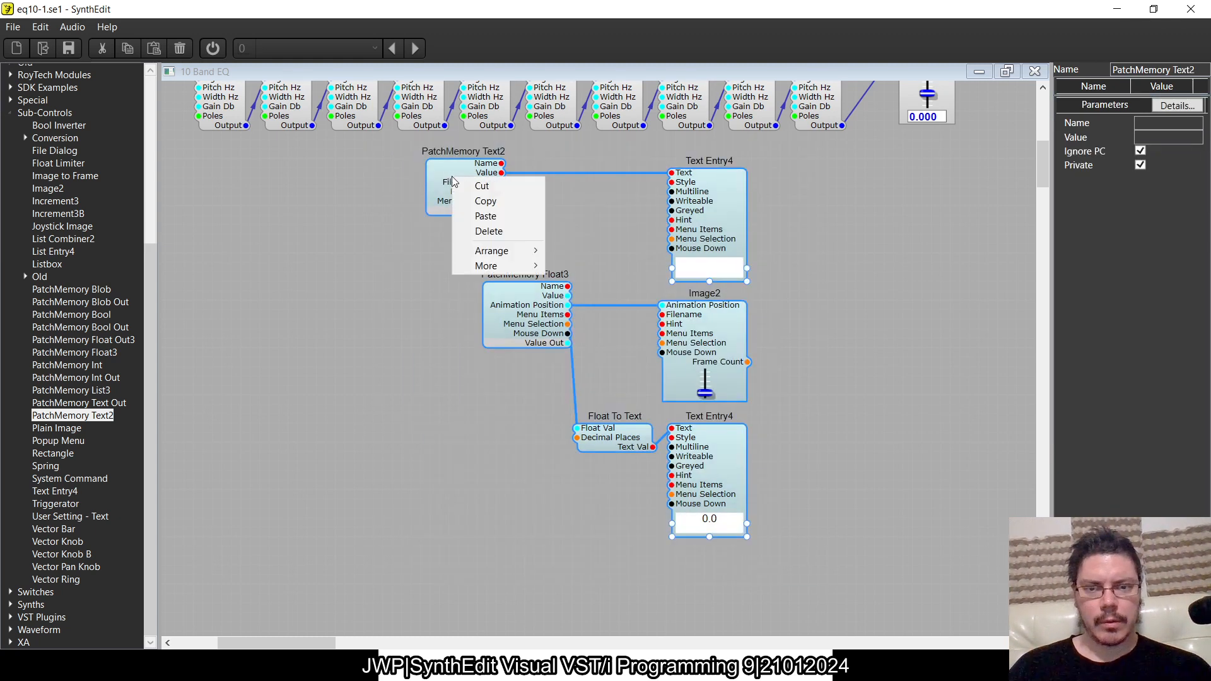
{"action": "mouse_move", "coordinate": [498, 266]}
{"action": "left_click", "coordinate": [587, 311]}
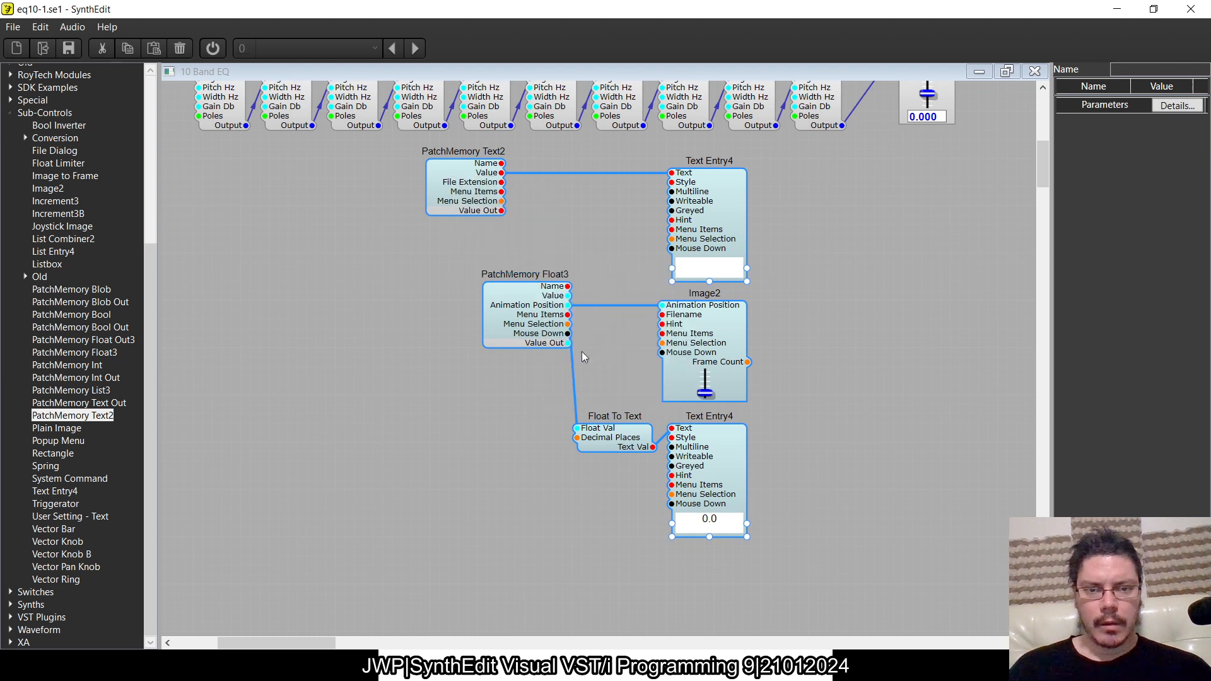
{"action": "left_click_drag", "start_coordinate": [627, 360], "coordinate": [638, 324]}
- Open the new container's panel for editing and move all its controls together onto the blue panel area
{"action": "double_click", "coordinate": [638, 324]}
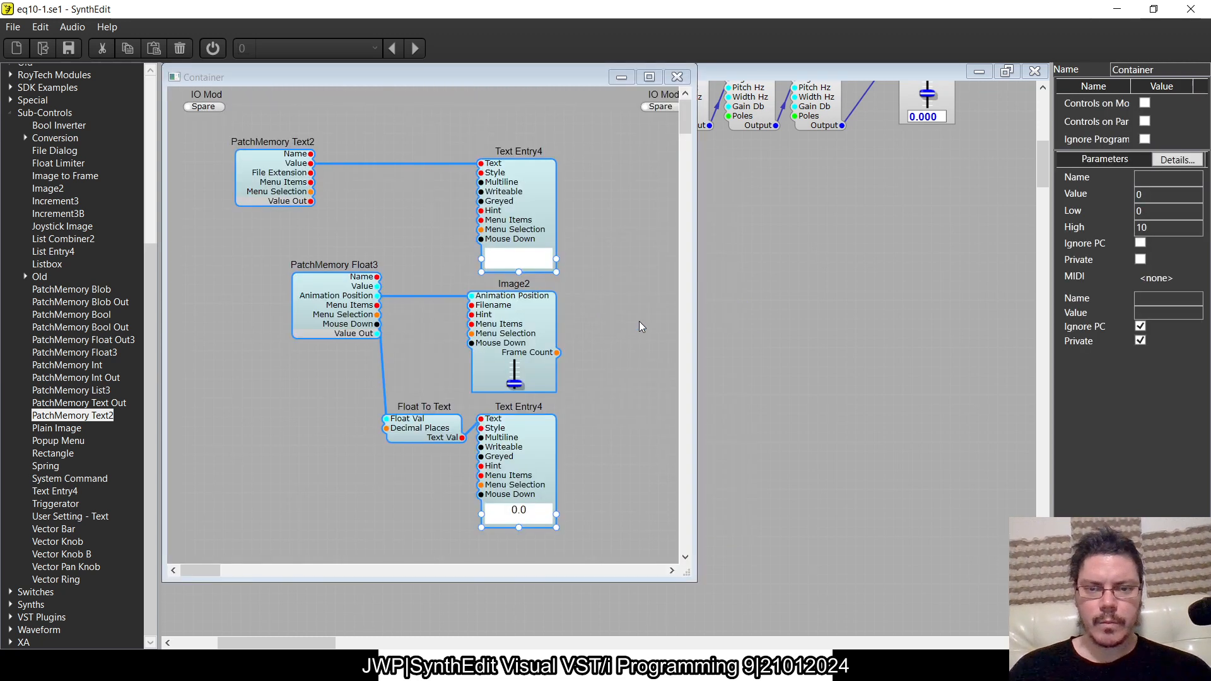
{"action": "left_click", "coordinate": [645, 164]}
{"action": "right_click", "coordinate": [644, 164]}
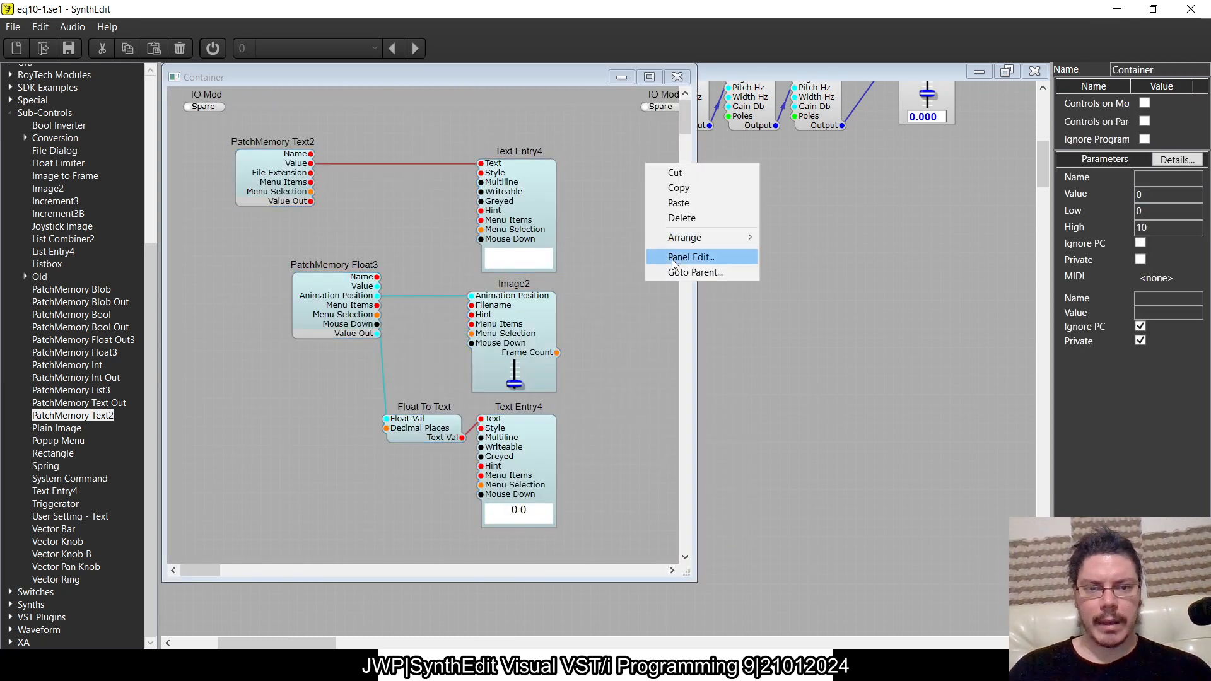
{"action": "left_click", "coordinate": [690, 257]}
{"action": "left_click", "coordinate": [531, 100]}
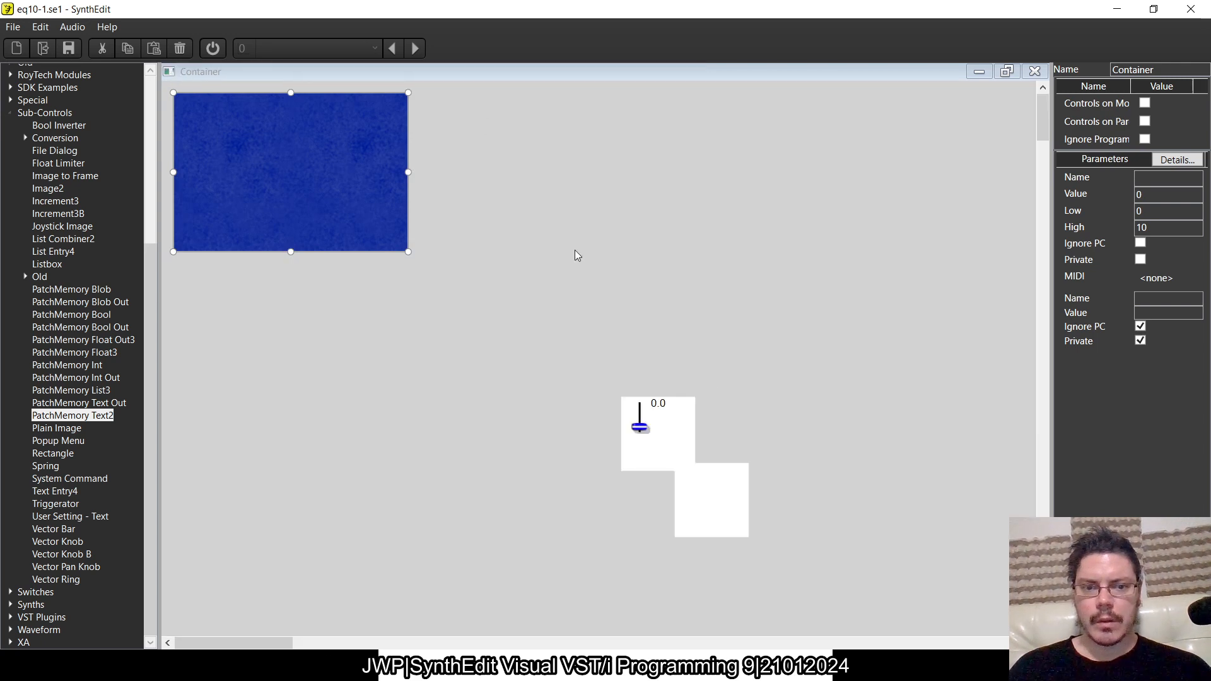
{"action": "key", "text": "ctrl+a"}
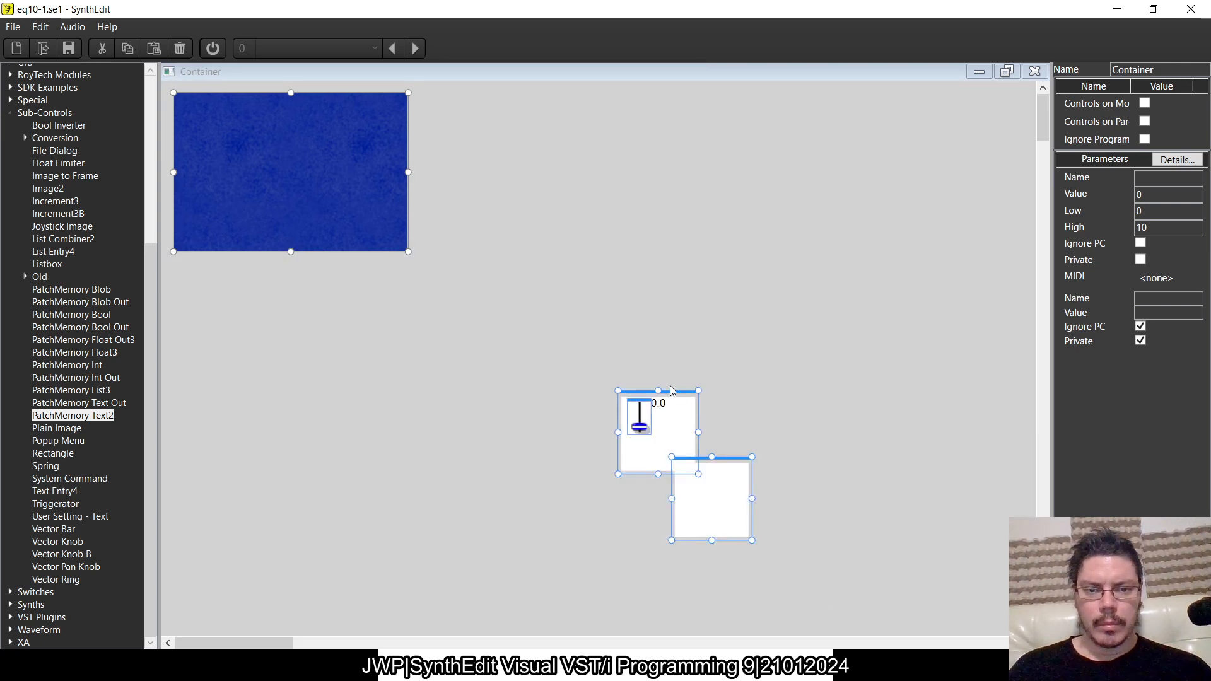
{"action": "left_click_drag", "start_coordinate": [670, 389], "coordinate": [328, 191]}
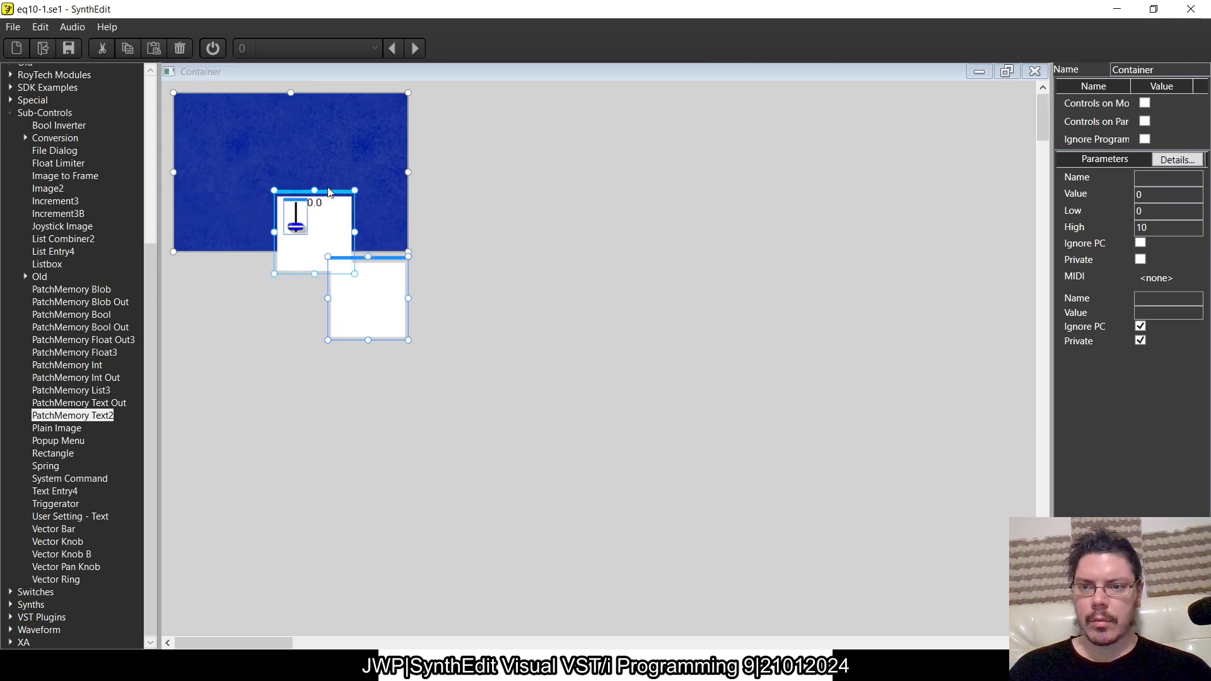
- Move the numeric readout box away from the slider on the panel, and close the panel and container views
{"action": "left_click", "coordinate": [330, 191]}
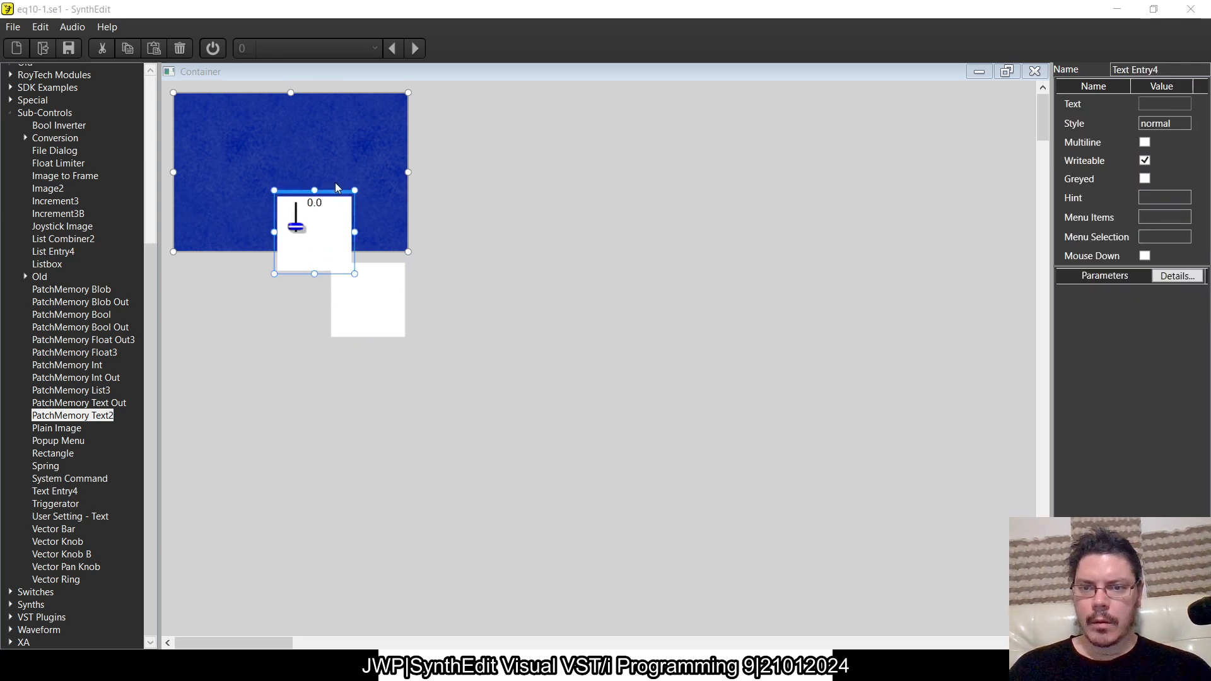
{"action": "left_click_drag", "start_coordinate": [343, 183], "coordinate": [419, 145]}
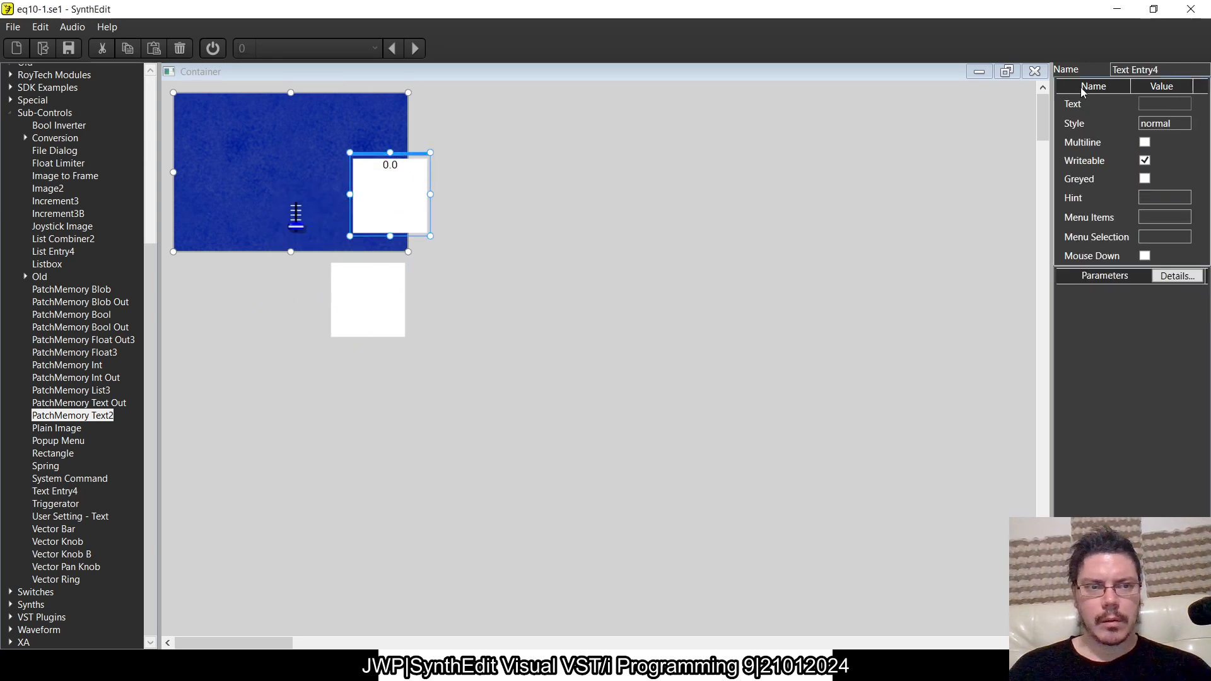
{"action": "left_click", "coordinate": [1034, 71]}
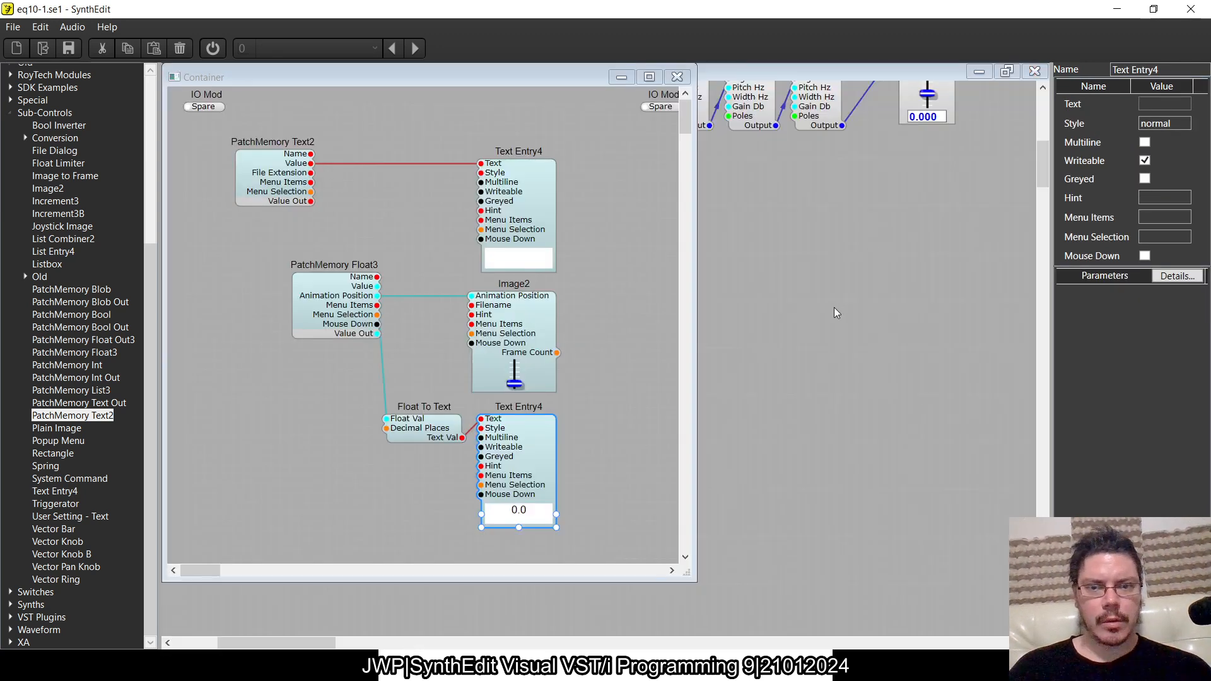
{"action": "left_click", "coordinate": [677, 77]}
- Reopen the slider container and set PatchMemory Float3's Low value to -12 and High value to 12
{"action": "left_click", "coordinate": [685, 267]}
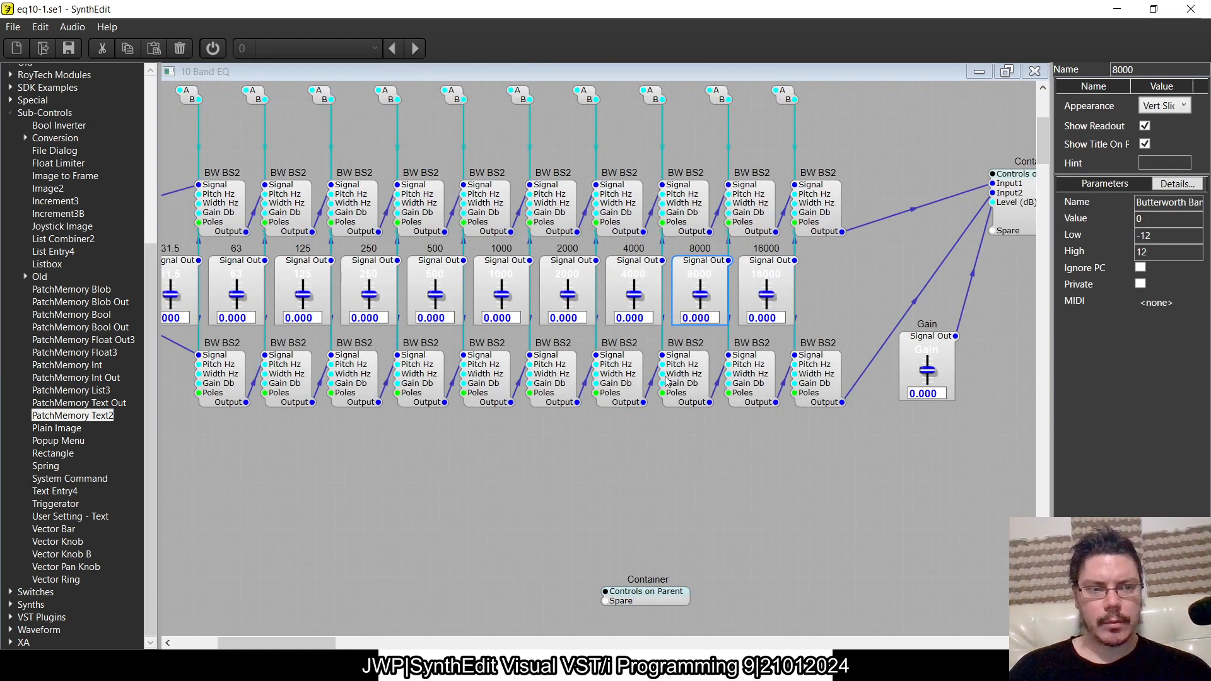
{"action": "double_click", "coordinate": [656, 599]}
{"action": "left_click", "coordinate": [297, 292]}
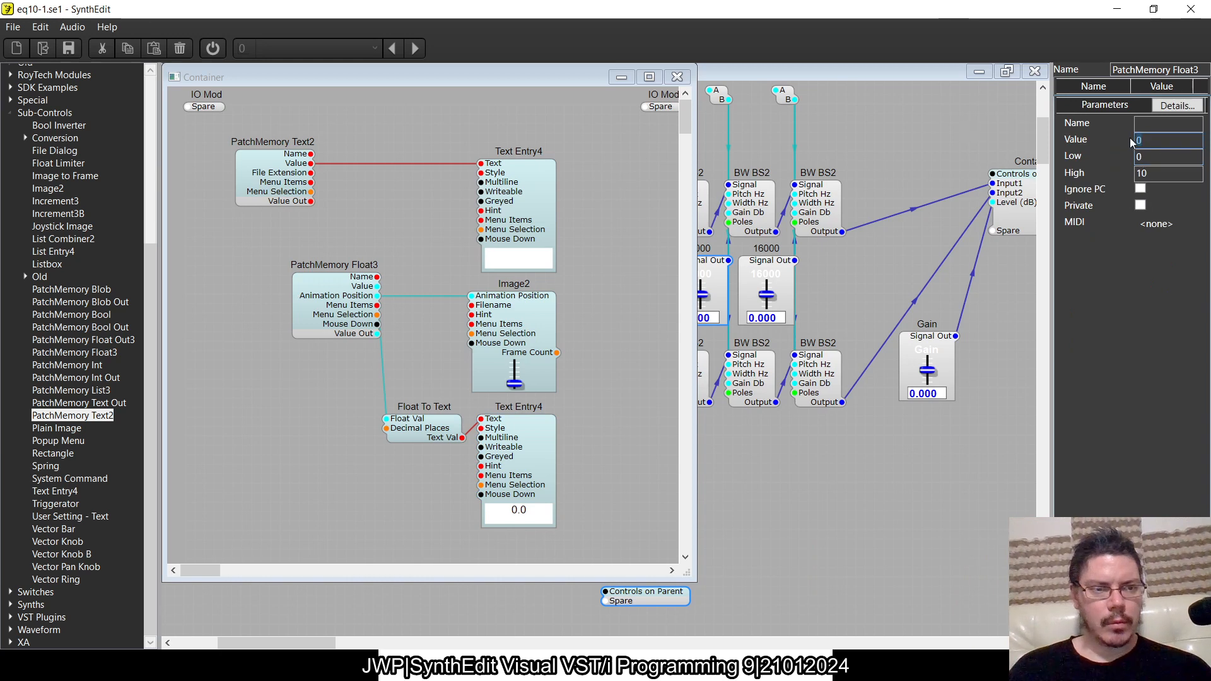
{"action": "key", "text": "Tab"}
{"action": "type", "text": "-12"}
{"action": "key", "text": "Tab"}
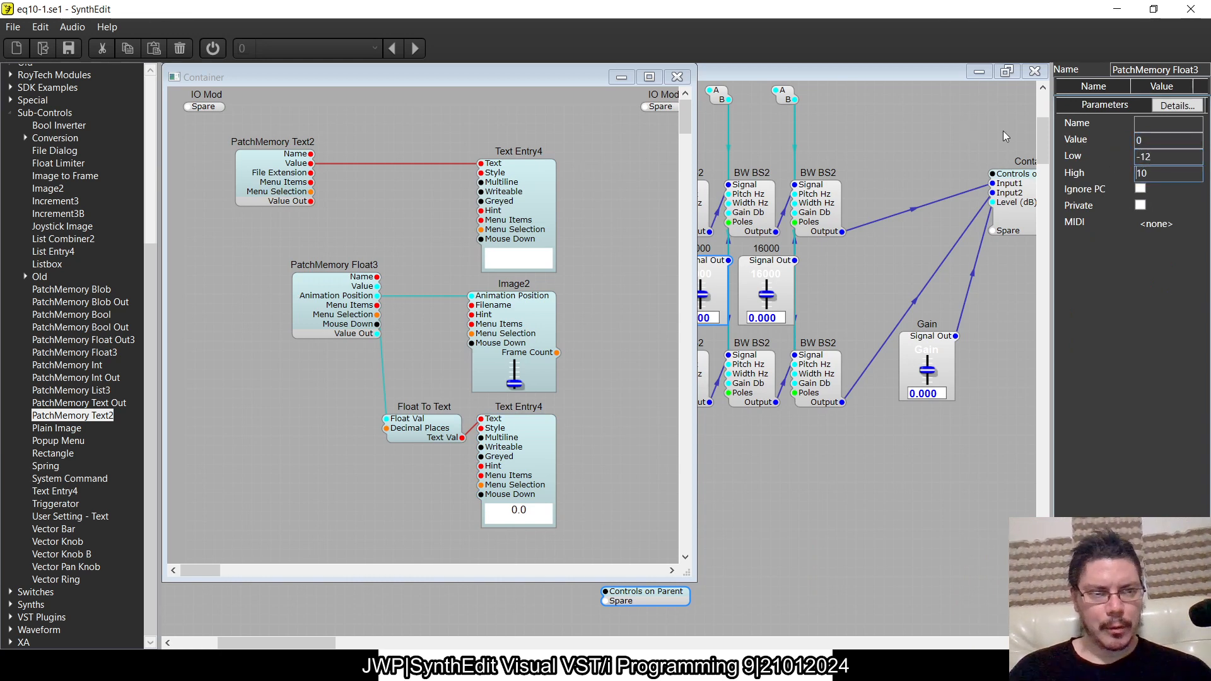
{"action": "left_click_drag", "start_coordinate": [1168, 175], "coordinate": [902, 168]}
{"action": "type", "text": "12"}
{"action": "key", "text": "Tab"}
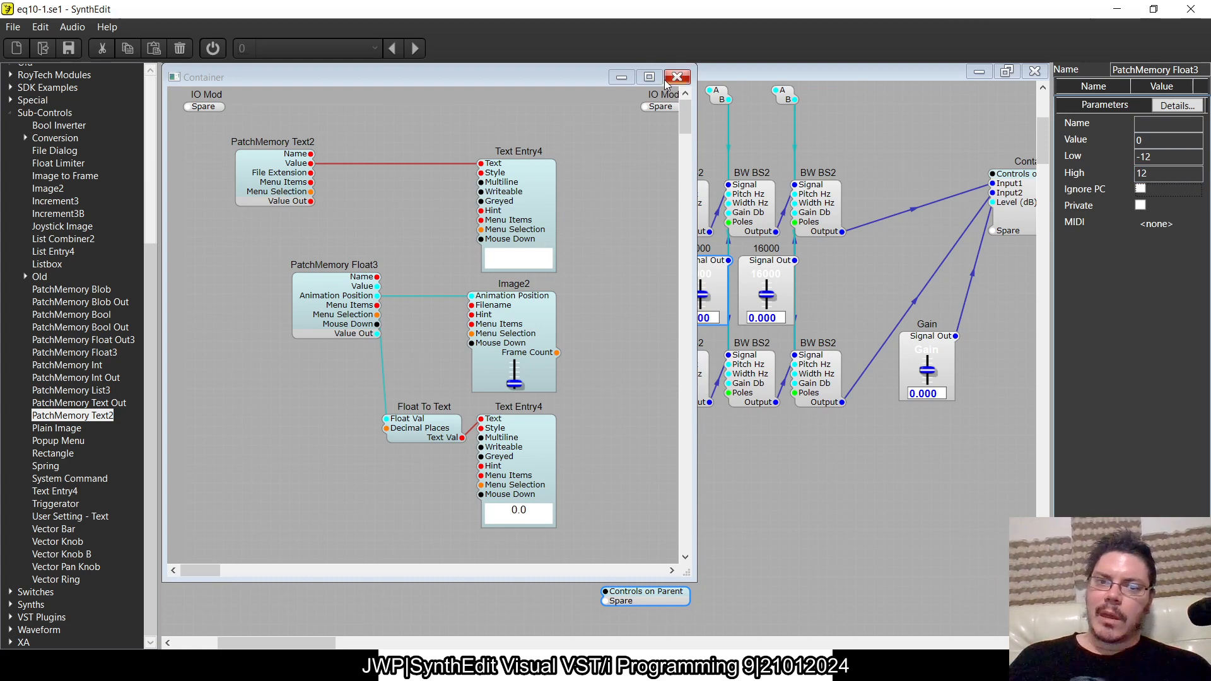
{"action": "key", "text": "alt+Tab"}
{"action": "key", "text": "alt+Tab"}
{"action": "key", "text": "alt+Tab"}
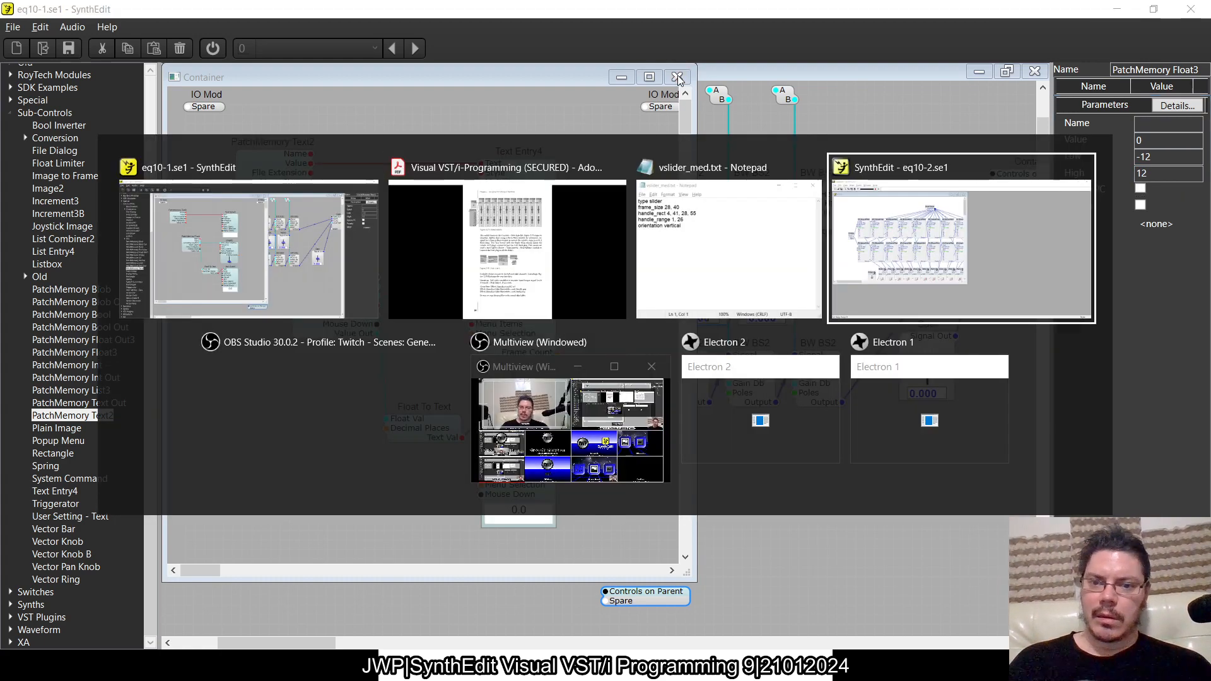
{"action": "key", "text": "alt+Tab"}
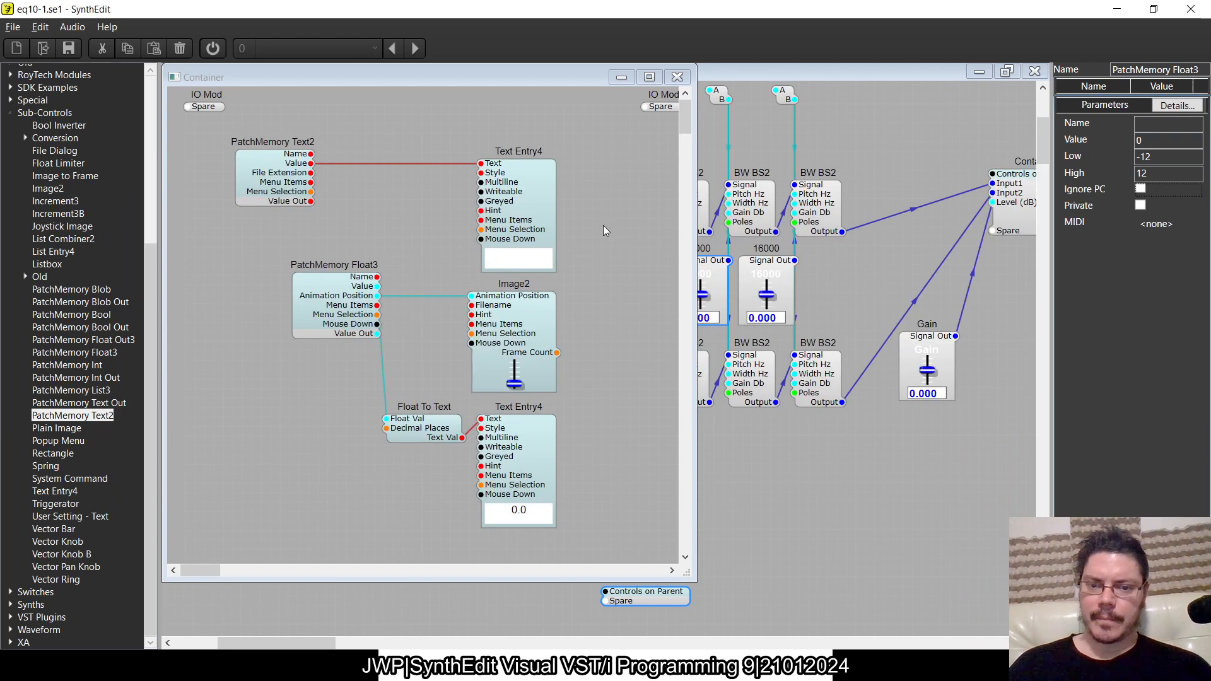
{"action": "left_click", "coordinate": [677, 77]}
{"action": "left_click", "coordinate": [677, 601]}
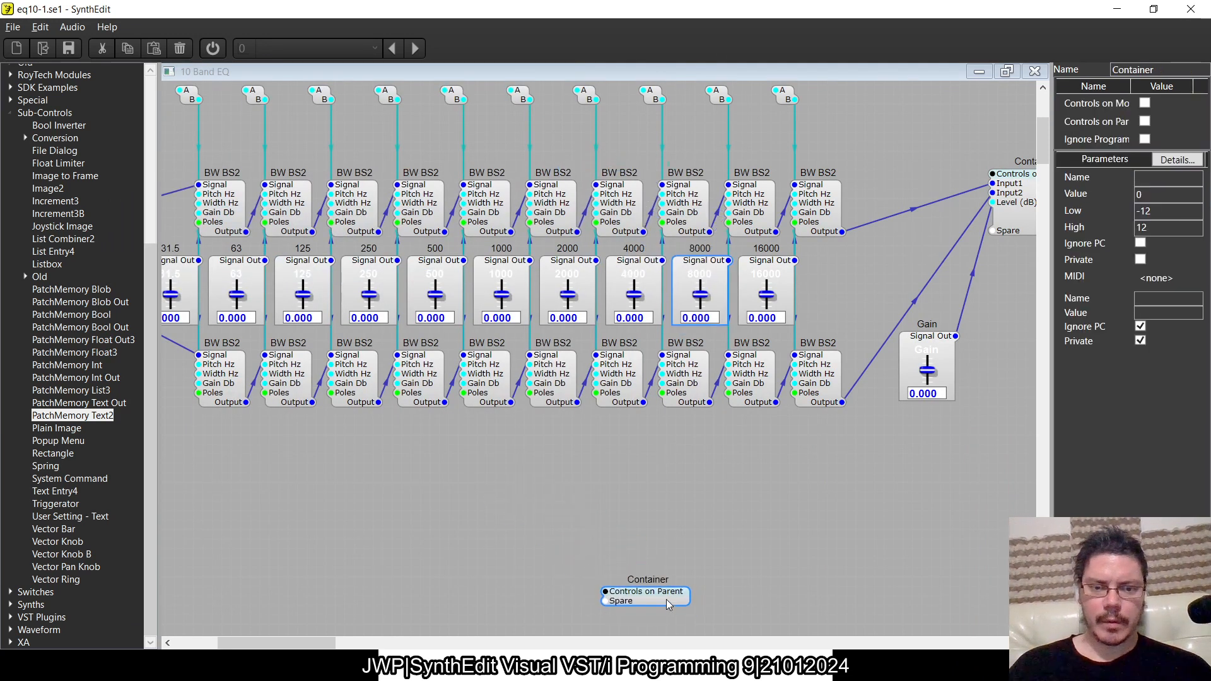
{"action": "left_click", "coordinate": [666, 599]}
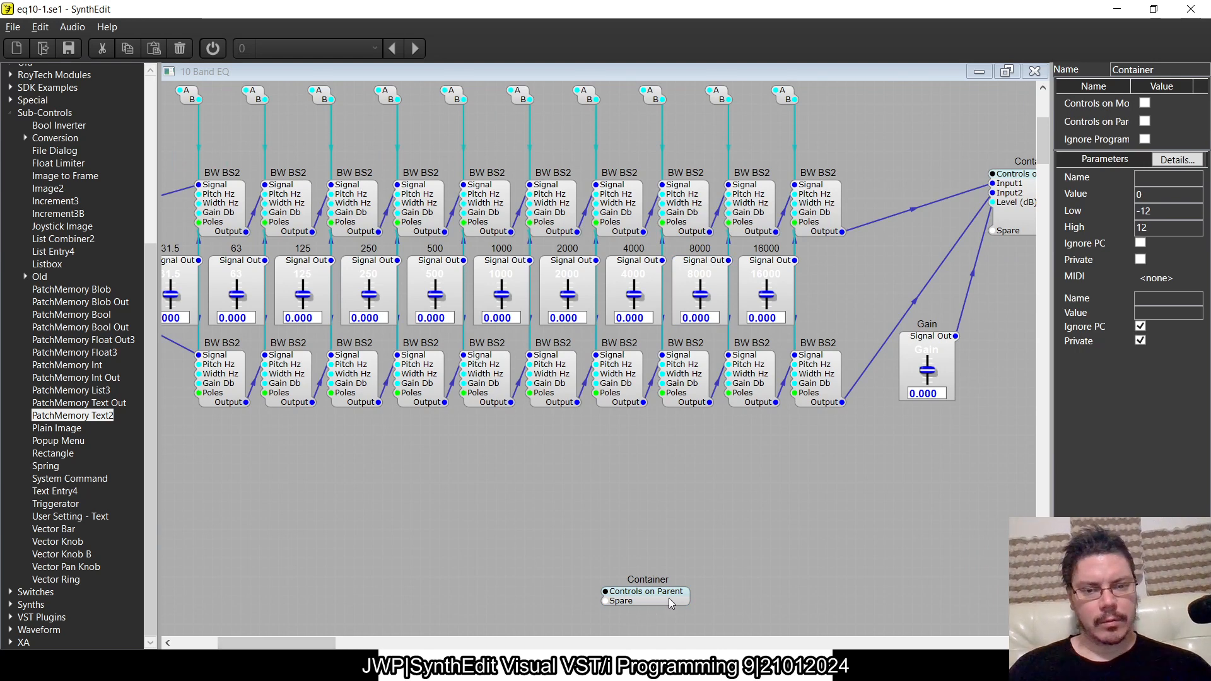
- Align PatchMemory Text2 above PatchMemory Float3 inside the container, and open the container's panel for editing
{"action": "double_click", "coordinate": [672, 596]}
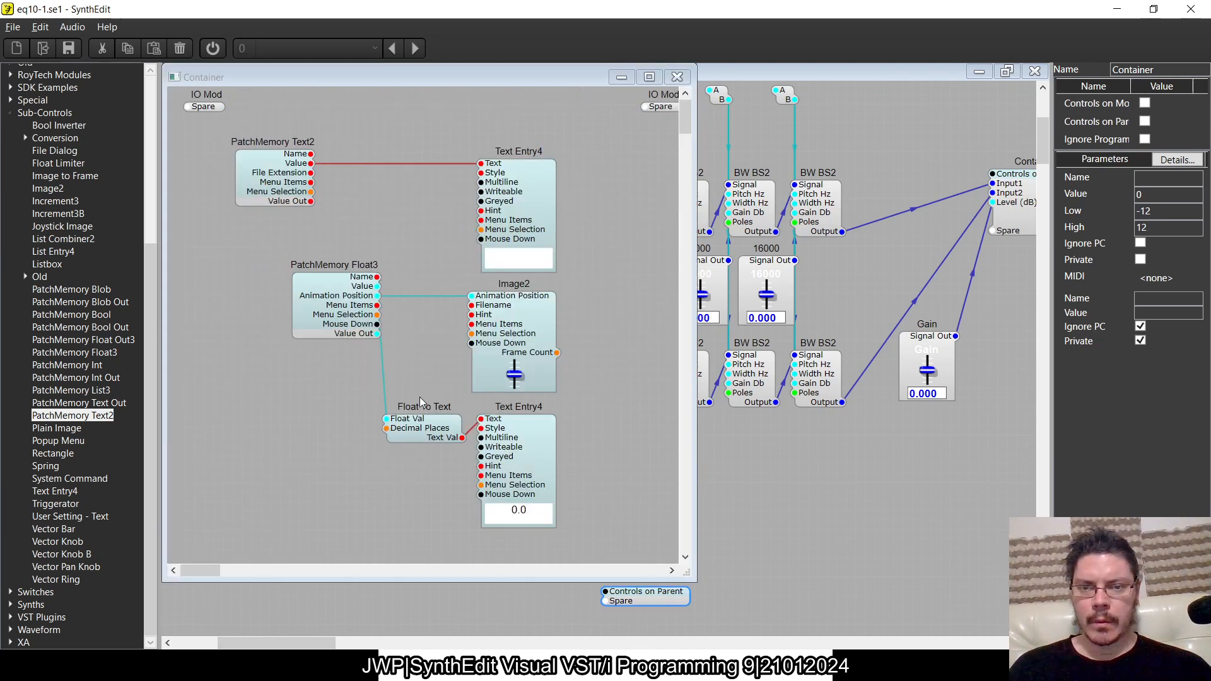
{"action": "left_click_drag", "start_coordinate": [271, 192], "coordinate": [335, 188]}
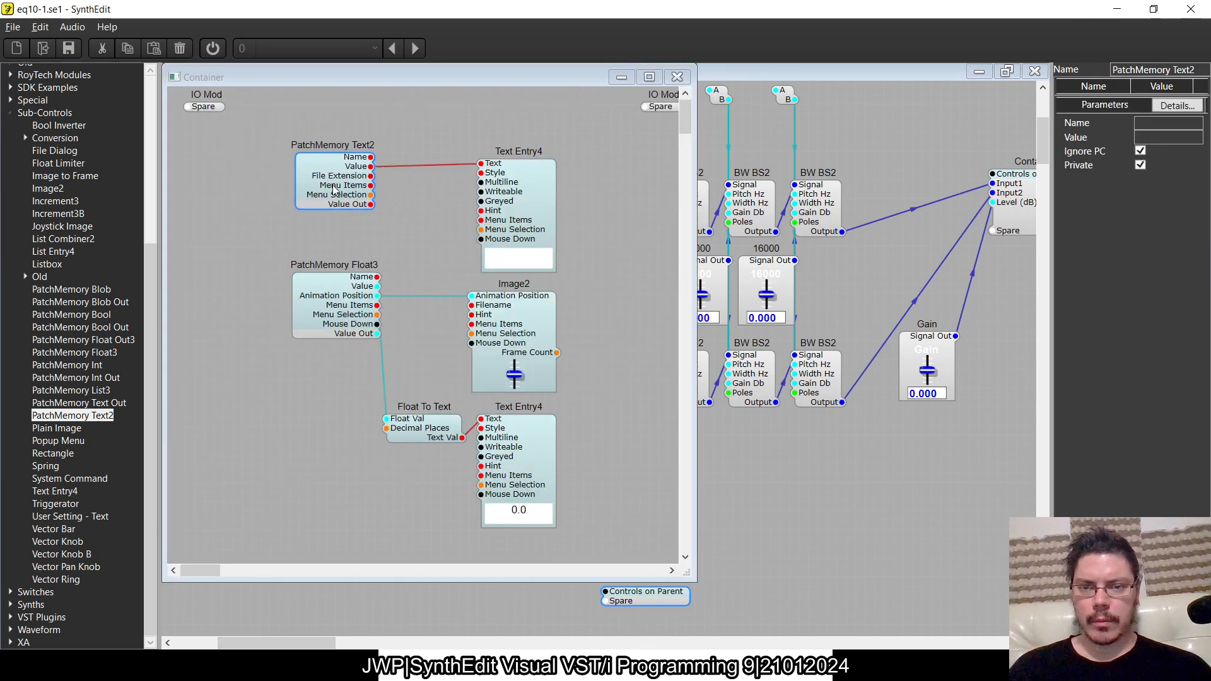
{"action": "right_click", "coordinate": [622, 251]}
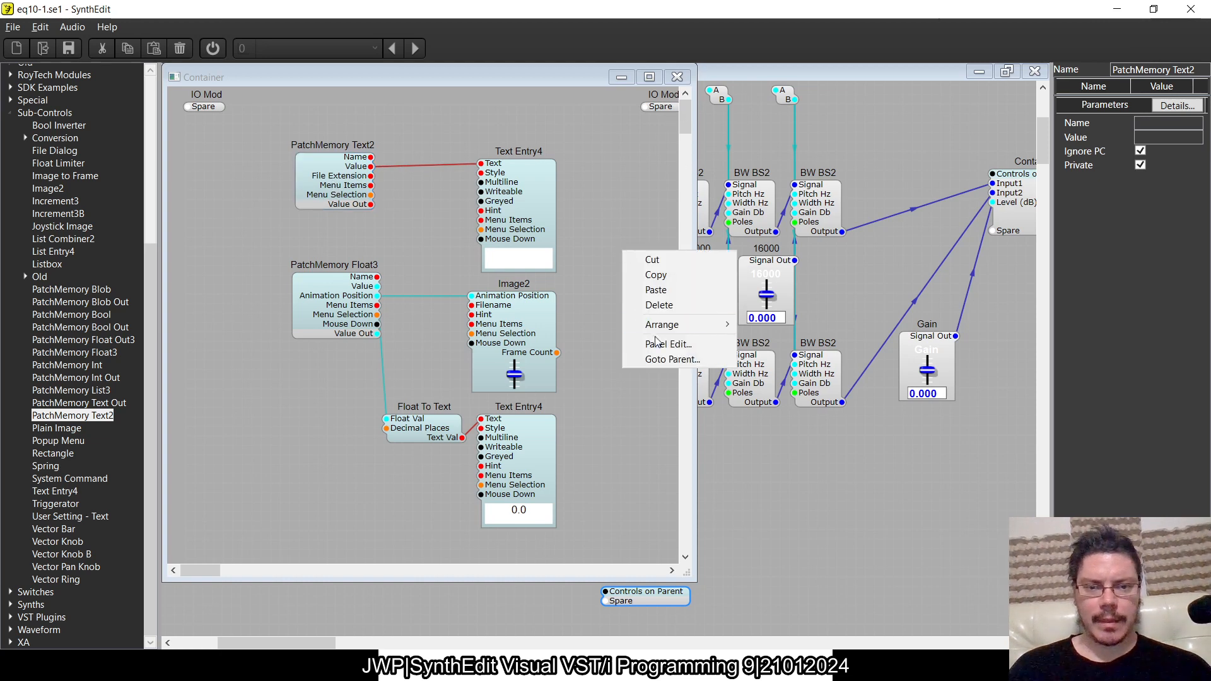
{"action": "left_click", "coordinate": [665, 344]}
- Lower the slider to its minimum, and shrink the numeric readout box to one line at the blue panel's left edge
{"action": "left_click_drag", "start_coordinate": [302, 220], "coordinate": [304, 385]}
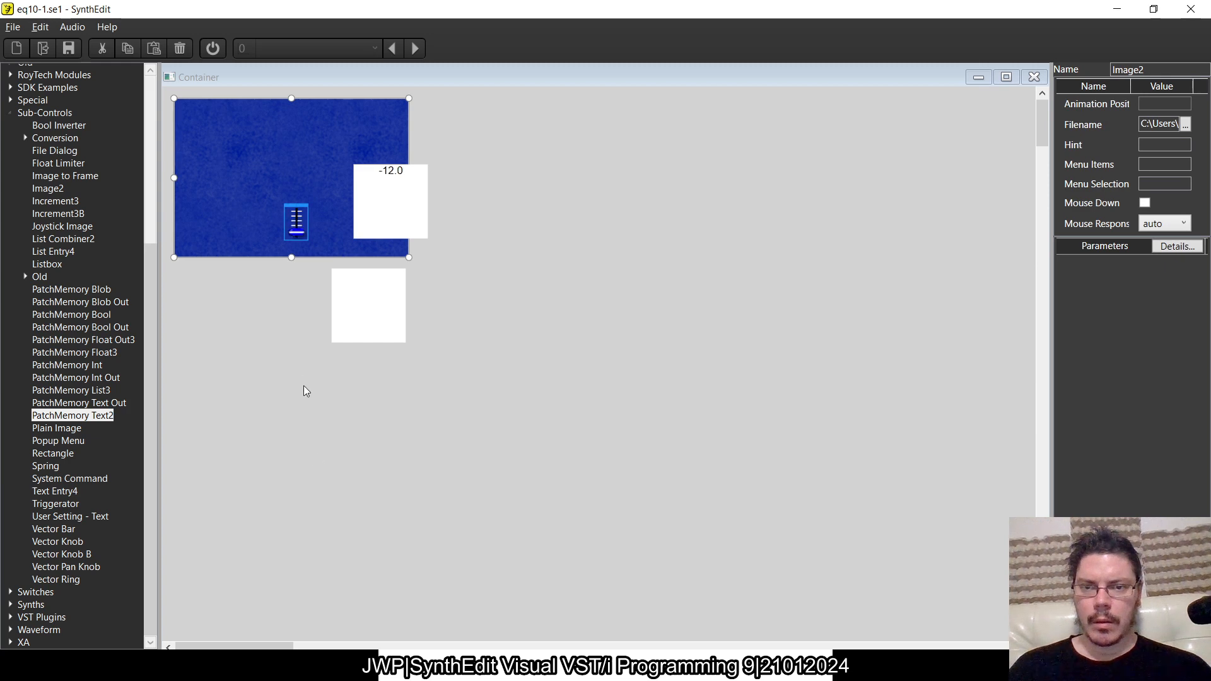
{"action": "left_click", "coordinate": [421, 186]}
{"action": "left_click_drag", "start_coordinate": [421, 169], "coordinate": [202, 147]}
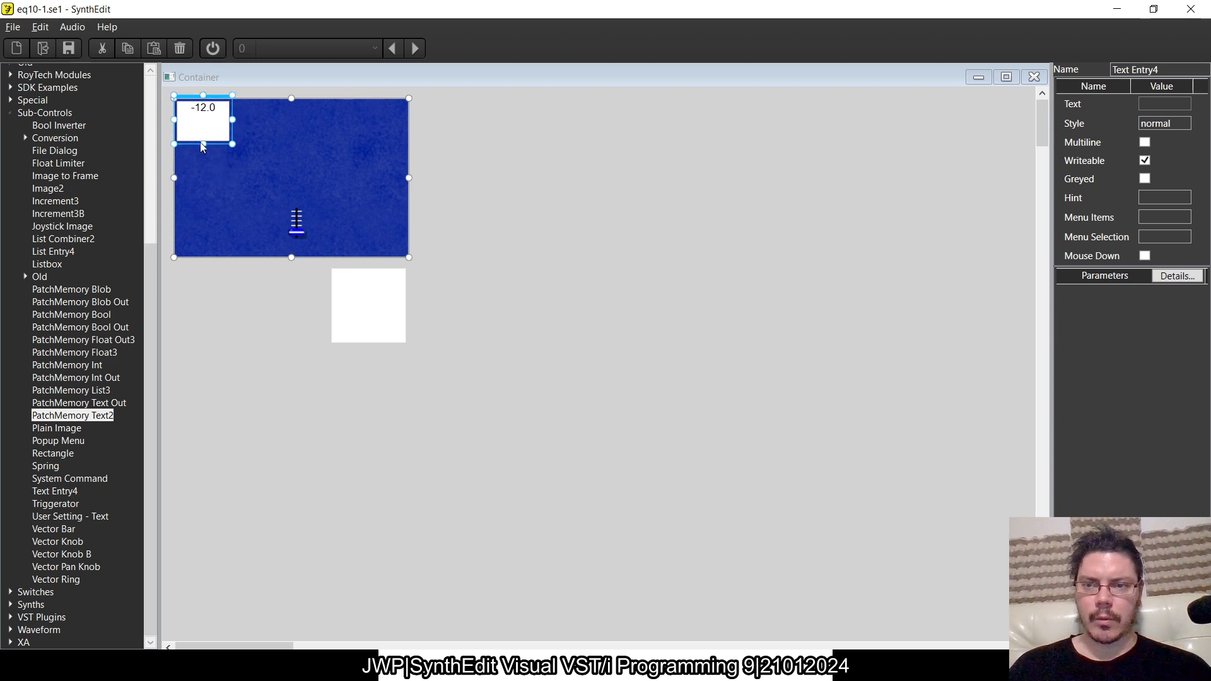
{"action": "left_click_drag", "start_coordinate": [221, 102], "coordinate": [309, 228]}
{"action": "key", "text": "ctrl+z"}
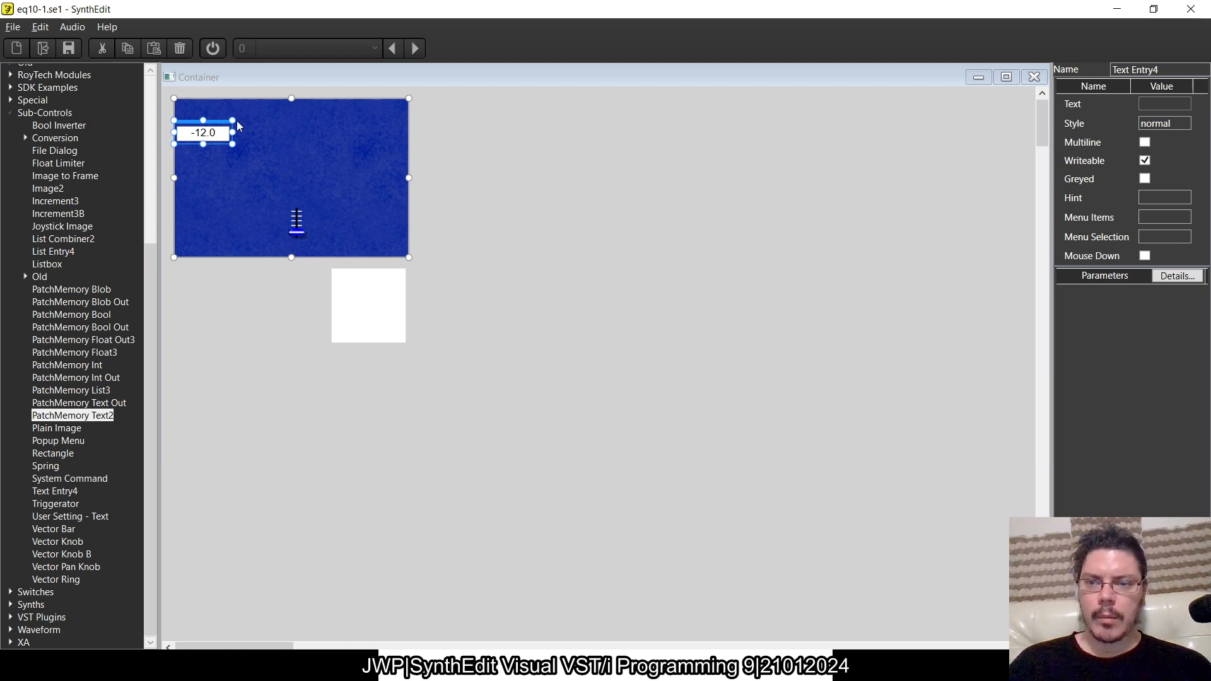
{"action": "left_click_drag", "start_coordinate": [234, 134], "coordinate": [208, 138]}
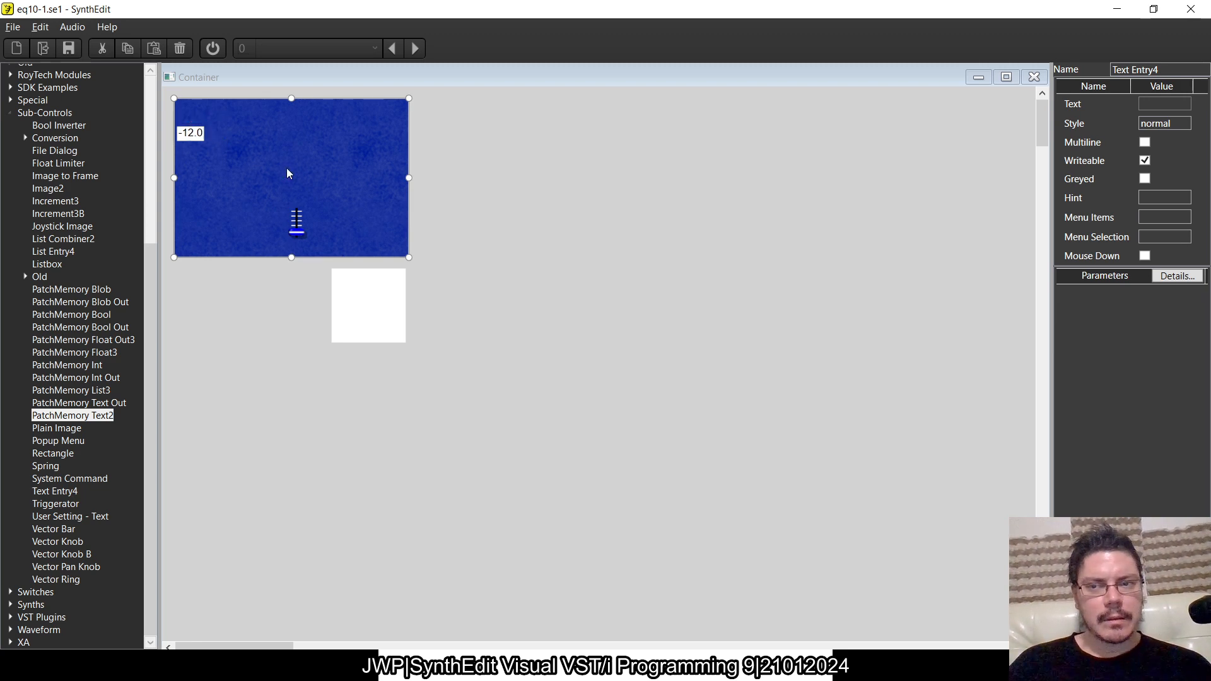
{"action": "left_click_drag", "start_coordinate": [208, 133], "coordinate": [214, 134]}
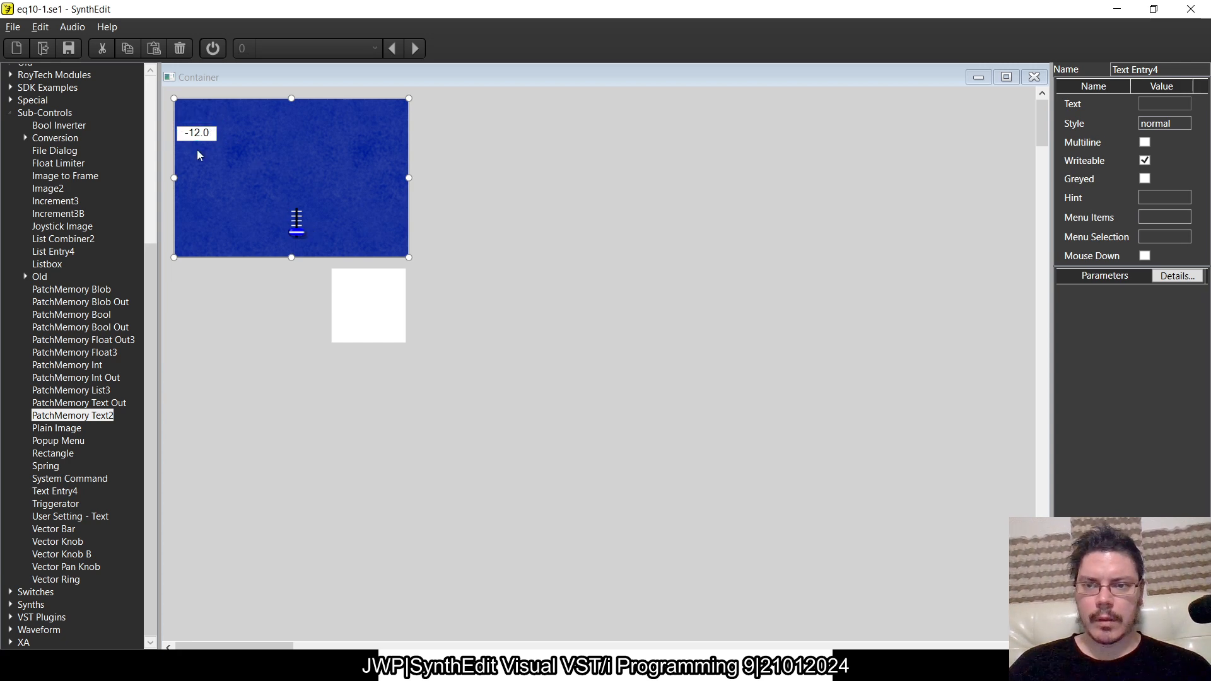
{"action": "left_click_drag", "start_coordinate": [217, 134], "coordinate": [218, 184]}
- Shrink the blank text box to the readout's size and place it in the blue panel's upper-left corner
{"action": "left_click", "coordinate": [378, 336]}
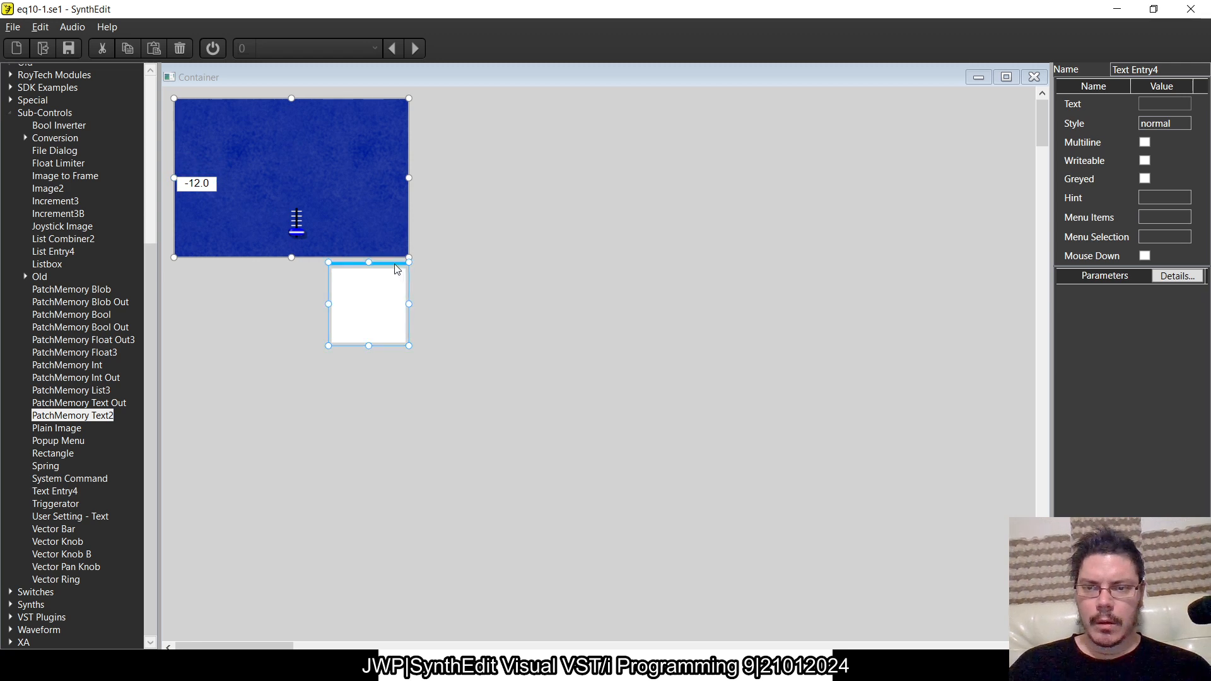
{"action": "left_click_drag", "start_coordinate": [396, 269], "coordinate": [282, 176]}
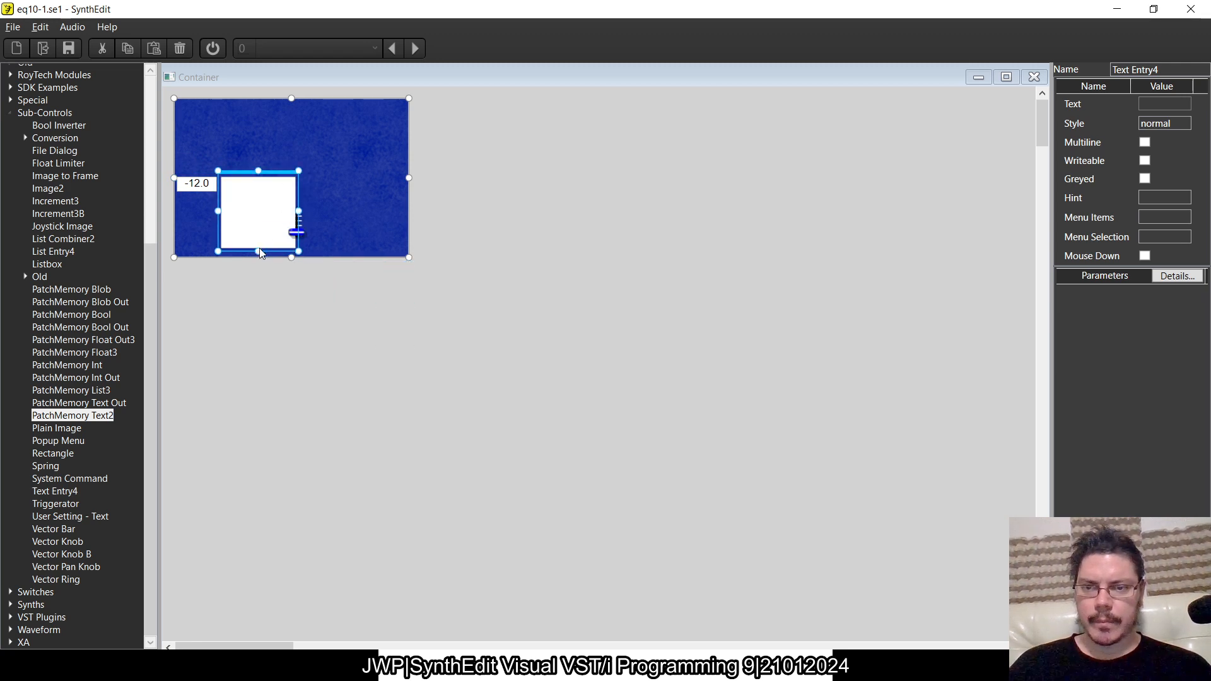
{"action": "left_click_drag", "start_coordinate": [258, 254], "coordinate": [259, 194]}
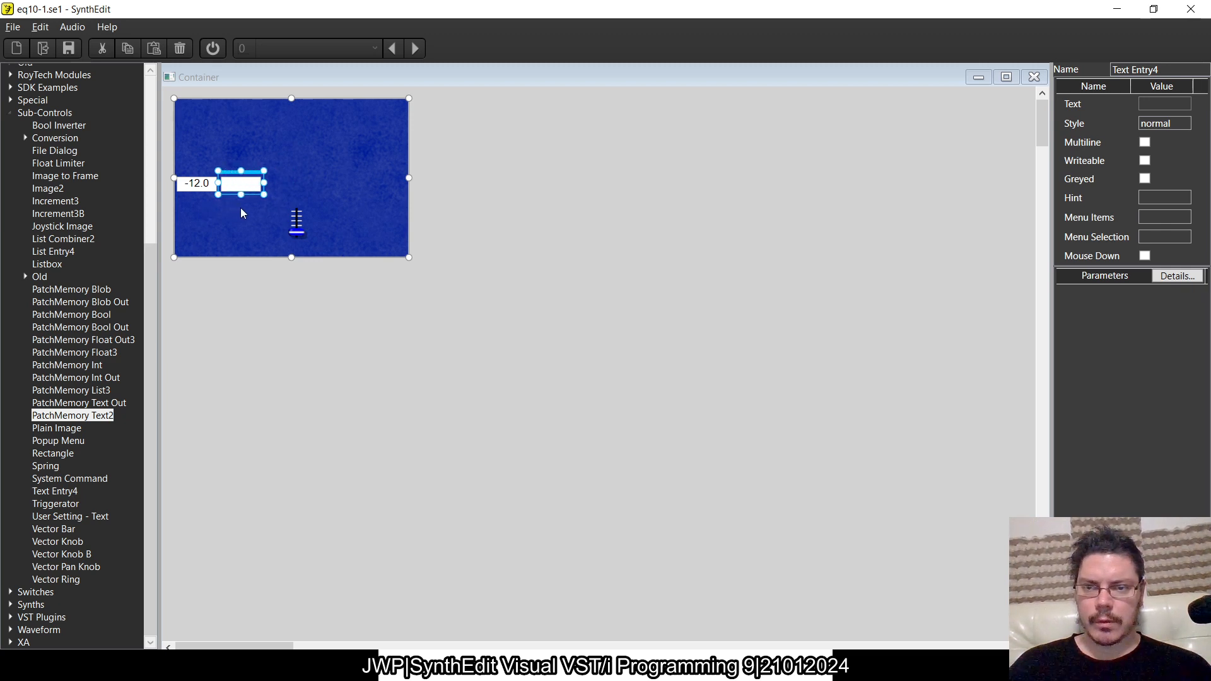
{"action": "left_click_drag", "start_coordinate": [246, 182], "coordinate": [202, 96]}
{"action": "left_click", "coordinate": [320, 243]}
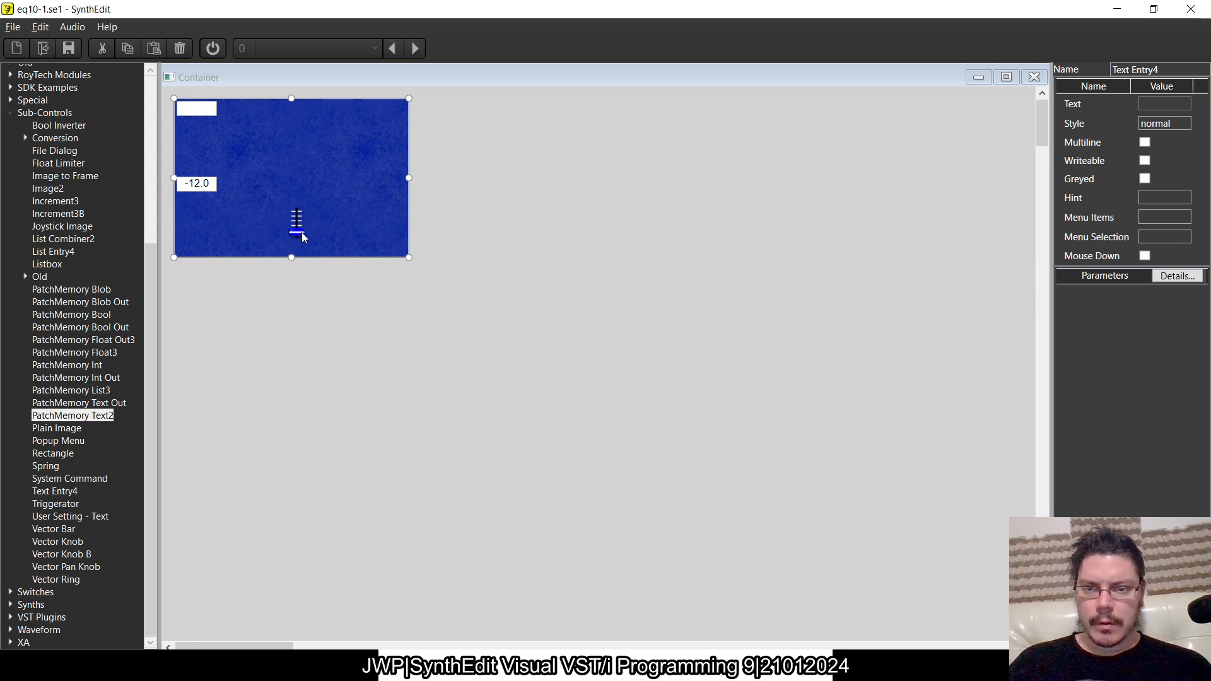
- Move the slider image directly below the blank text box and adjust its horizontal position
{"action": "left_click", "coordinate": [297, 235]}
{"action": "left_click_drag", "start_coordinate": [297, 235], "coordinate": [233, 107]}
{"action": "left_click", "coordinate": [197, 114]}
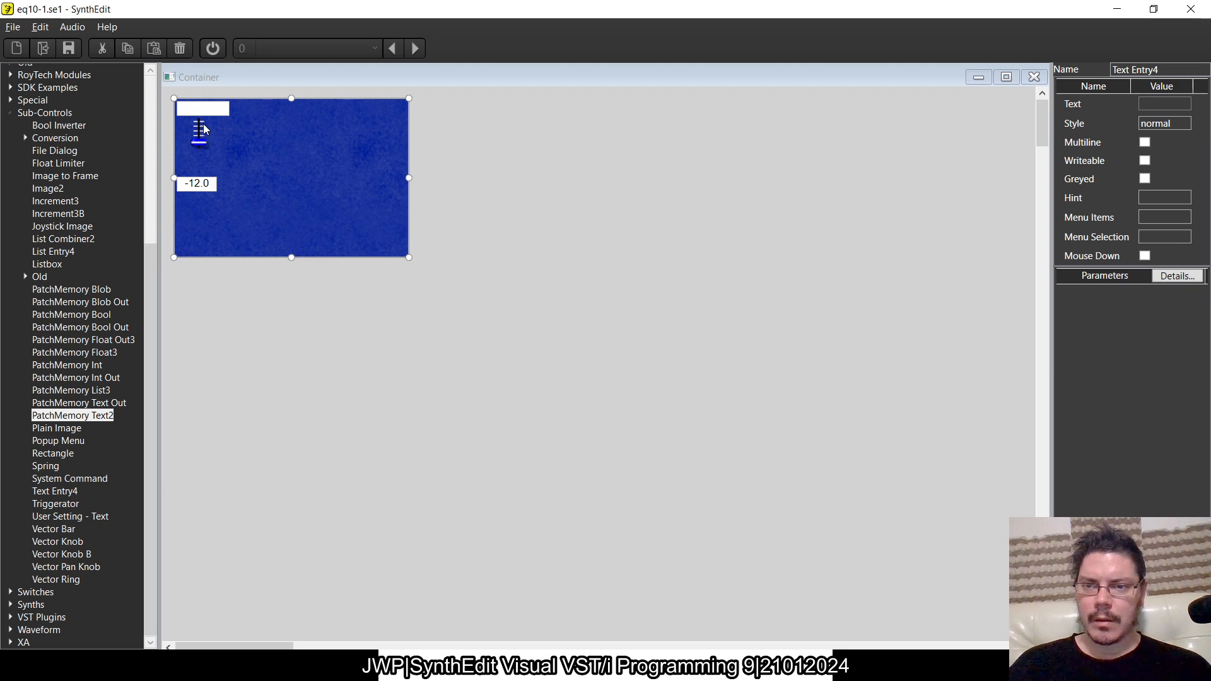
{"action": "left_click", "coordinate": [195, 142]}
{"action": "left_click_drag", "start_coordinate": [197, 117], "coordinate": [202, 118]}
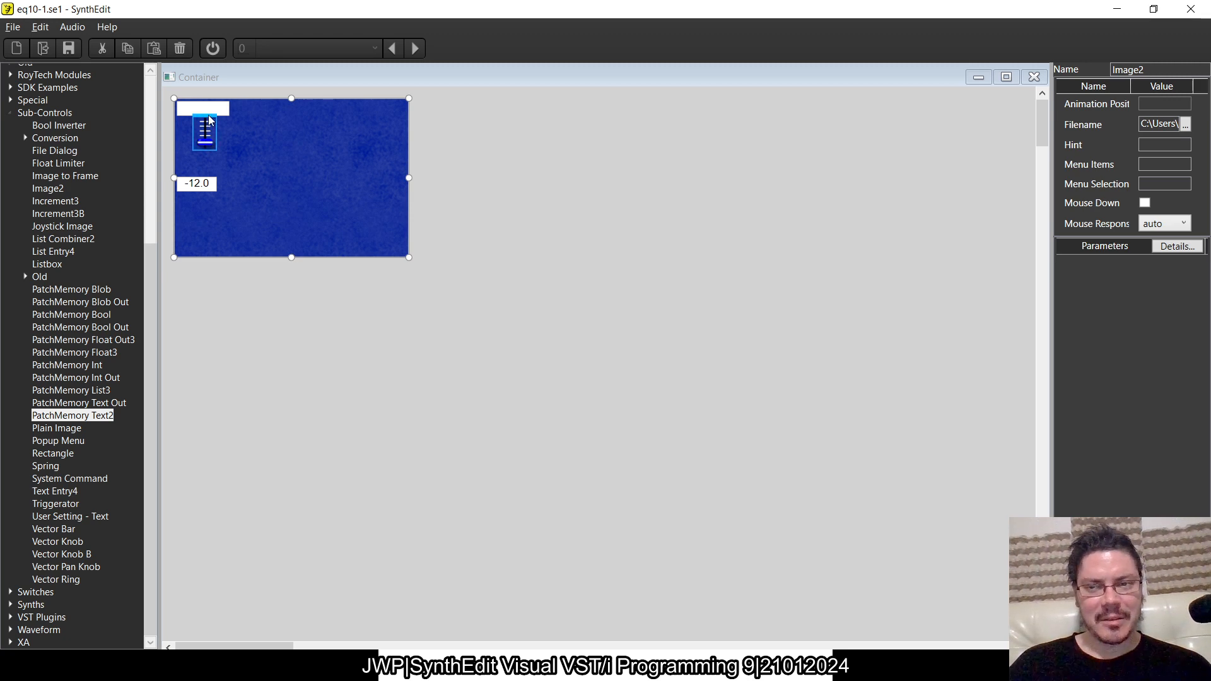
{"action": "left_click_drag", "start_coordinate": [202, 115], "coordinate": [203, 122]}
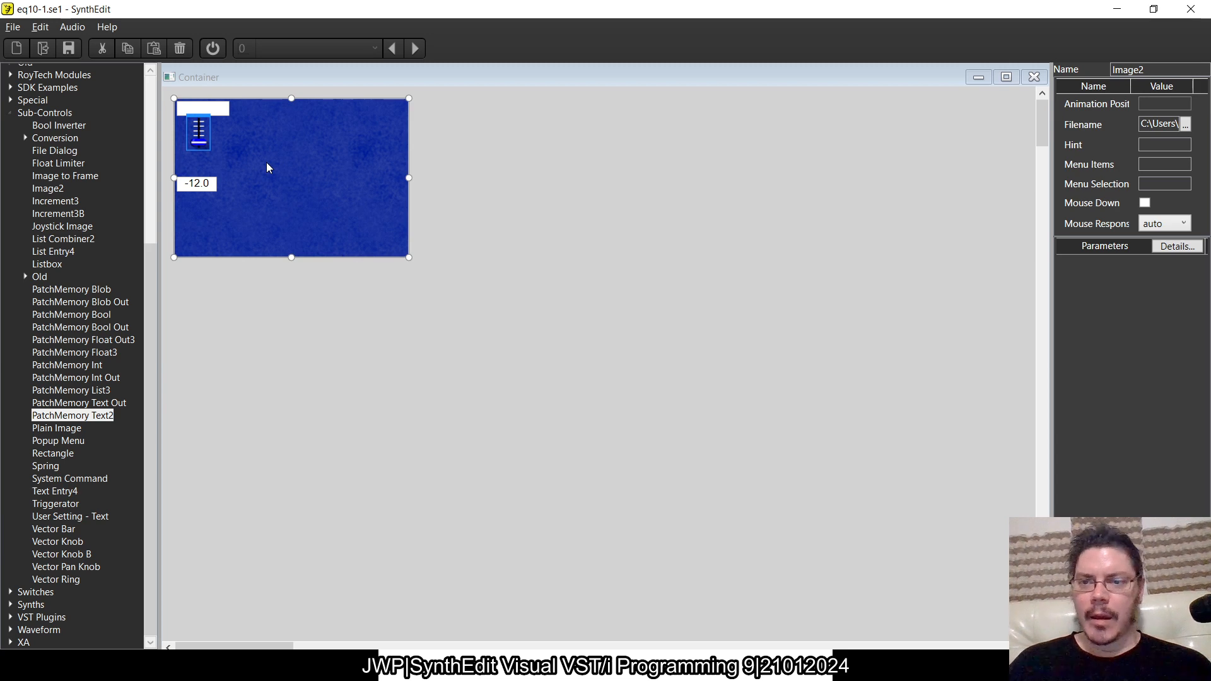
- Narrow the blank text box to match the readout's width, and shift the slider image slightly left beneath it
{"action": "left_click", "coordinate": [215, 109]}
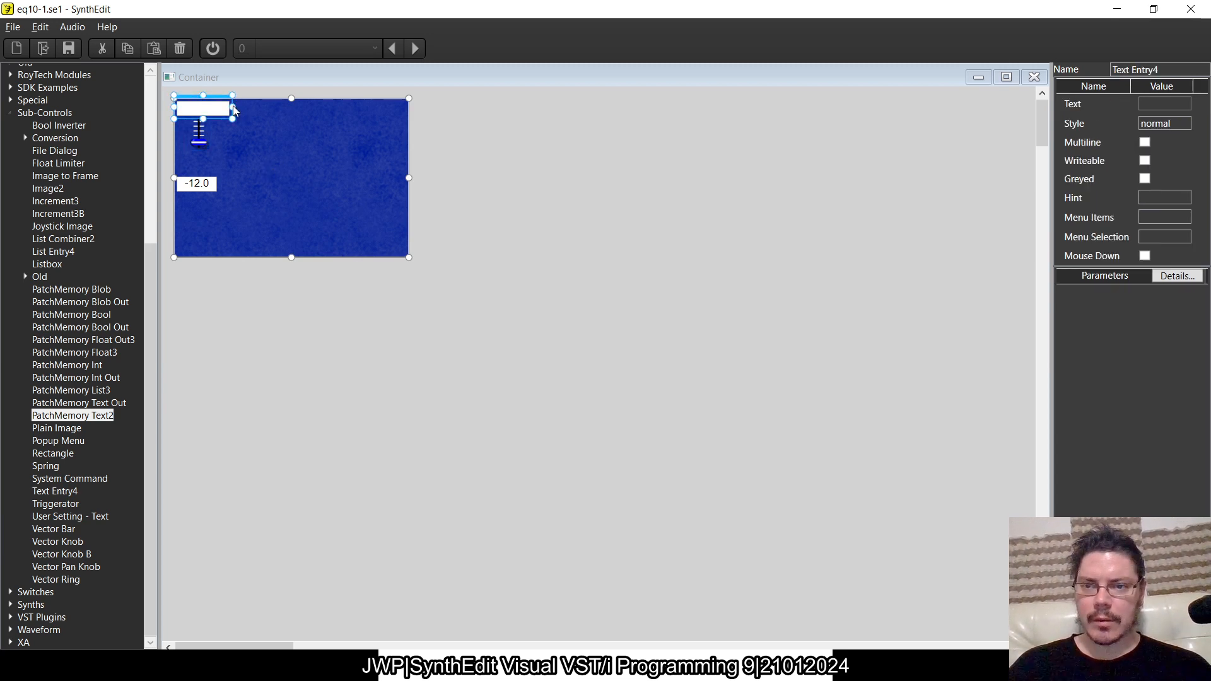
{"action": "left_click_drag", "start_coordinate": [229, 107], "coordinate": [221, 107]}
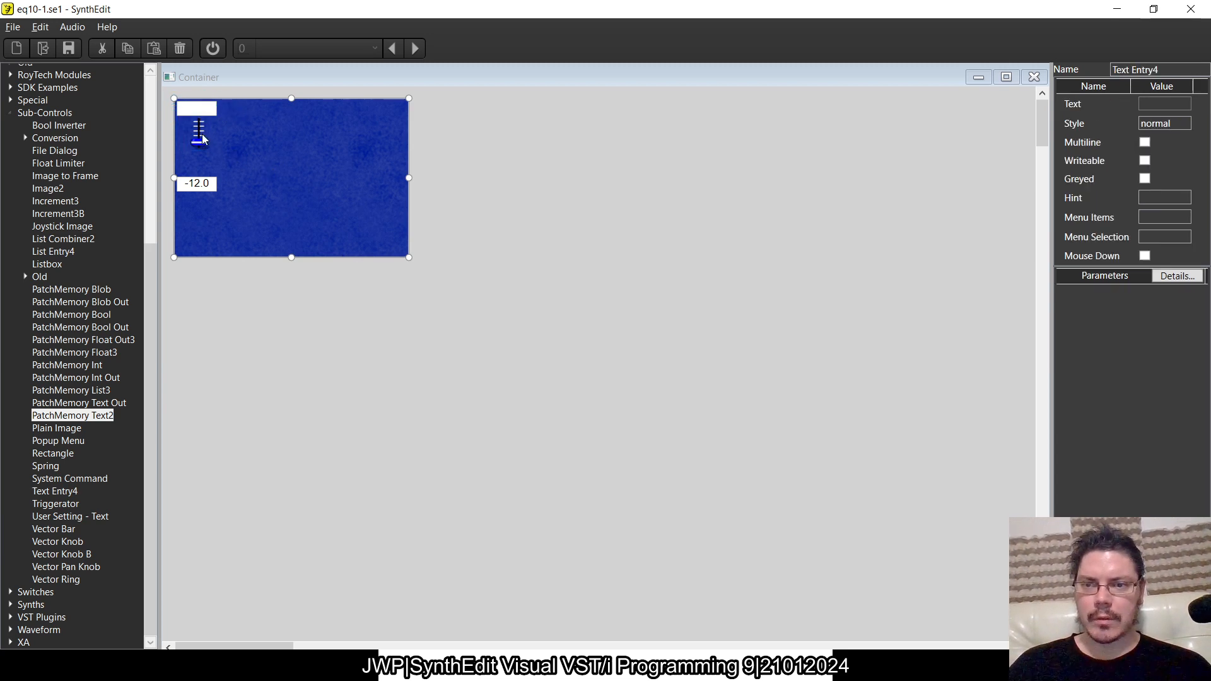
{"action": "left_click", "coordinate": [199, 131]}
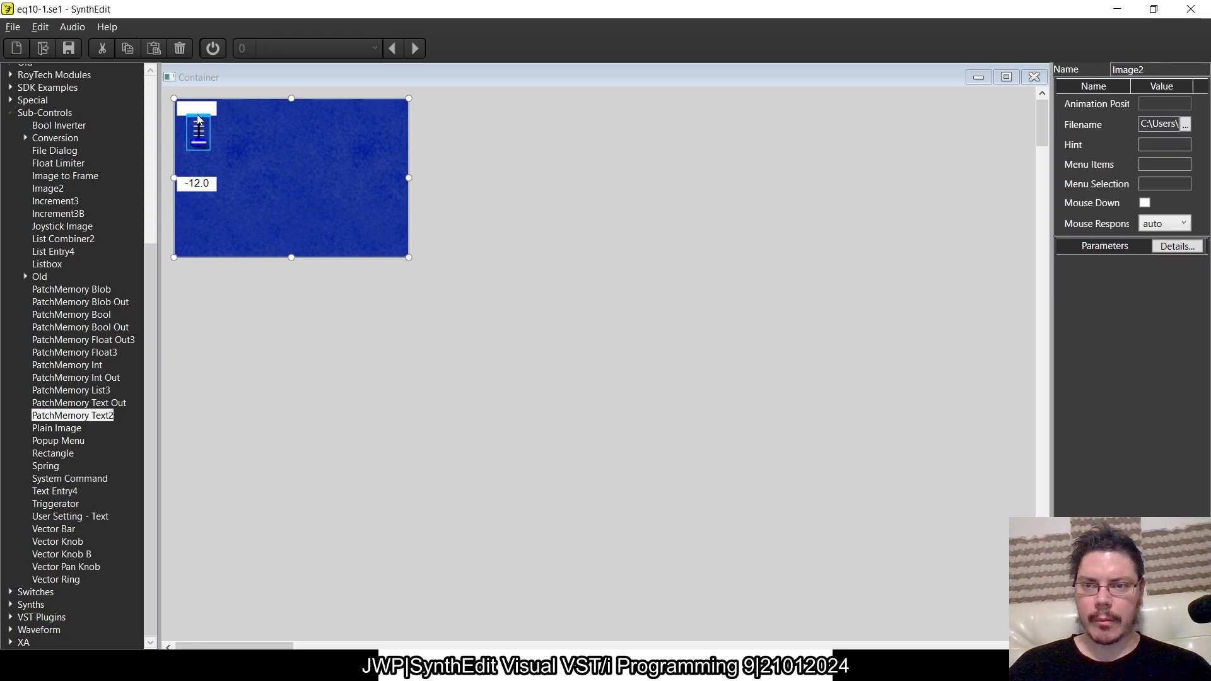
{"action": "left_click_drag", "start_coordinate": [197, 120], "coordinate": [191, 120]}
- Move the numeric readout up directly beneath the slider, and centre the slider image between the two boxes
{"action": "left_click_drag", "start_coordinate": [265, 208], "coordinate": [212, 153]}
{"action": "left_click", "coordinate": [208, 140]}
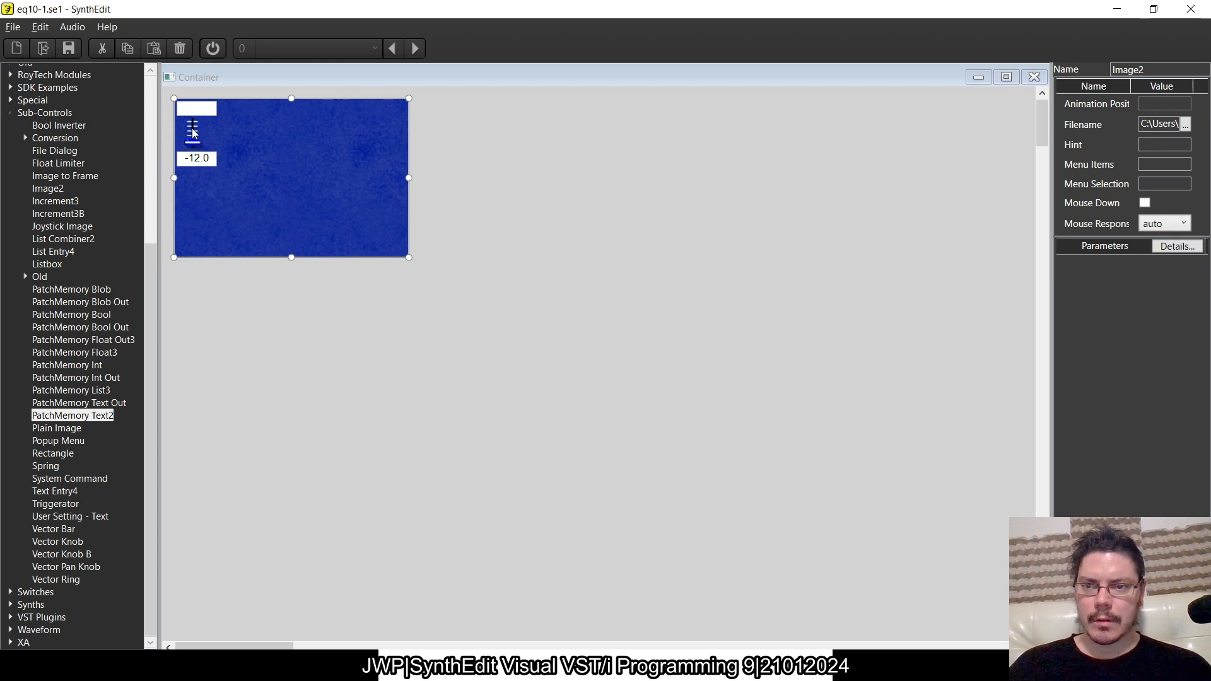
{"action": "left_click_drag", "start_coordinate": [191, 114], "coordinate": [198, 115]}
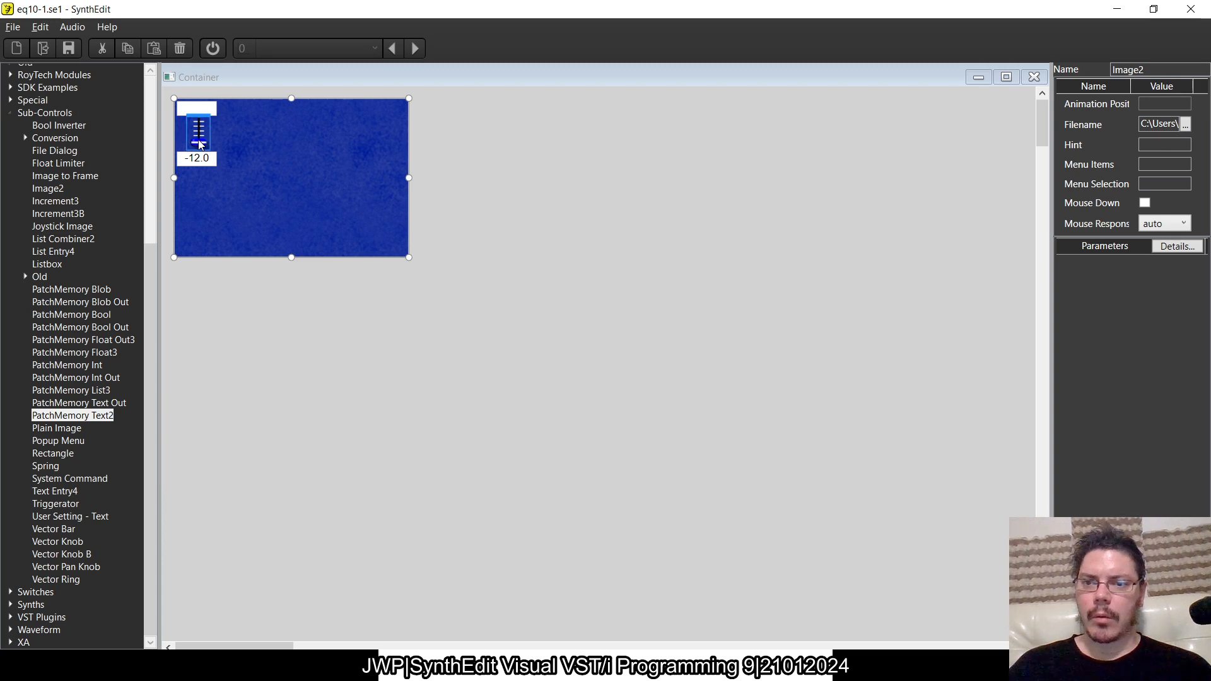
{"action": "key", "text": "Left"}
{"action": "key", "text": "Left"}
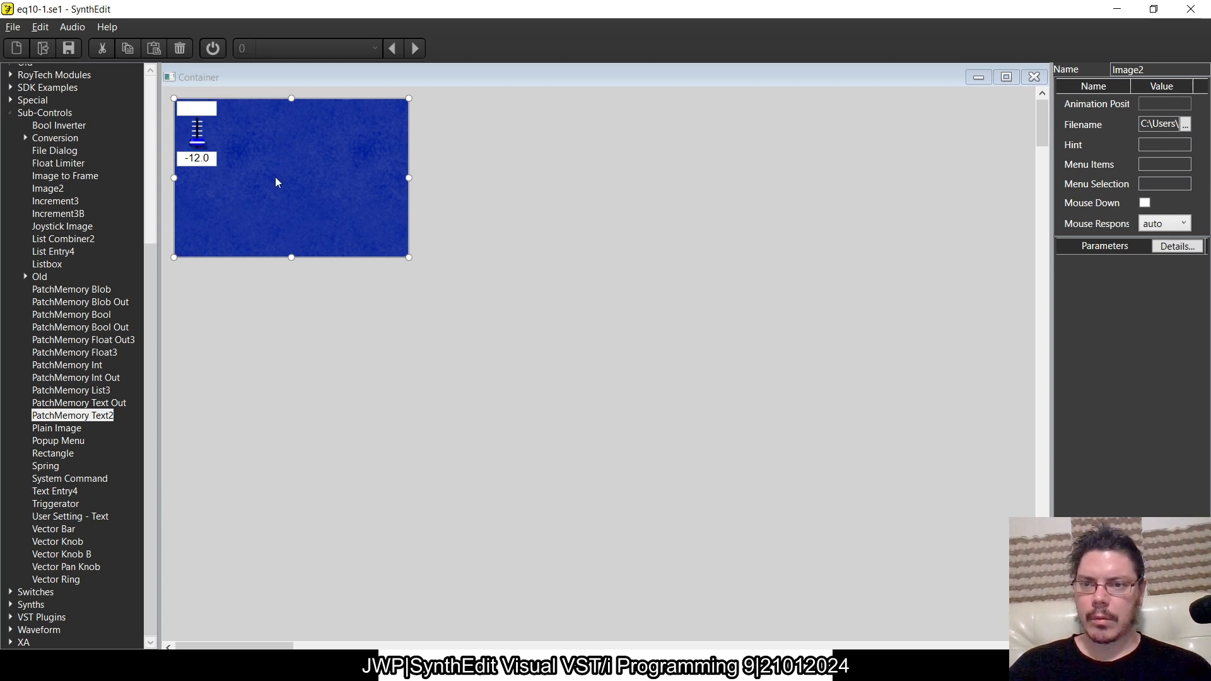
{"action": "left_click", "coordinate": [235, 213]}
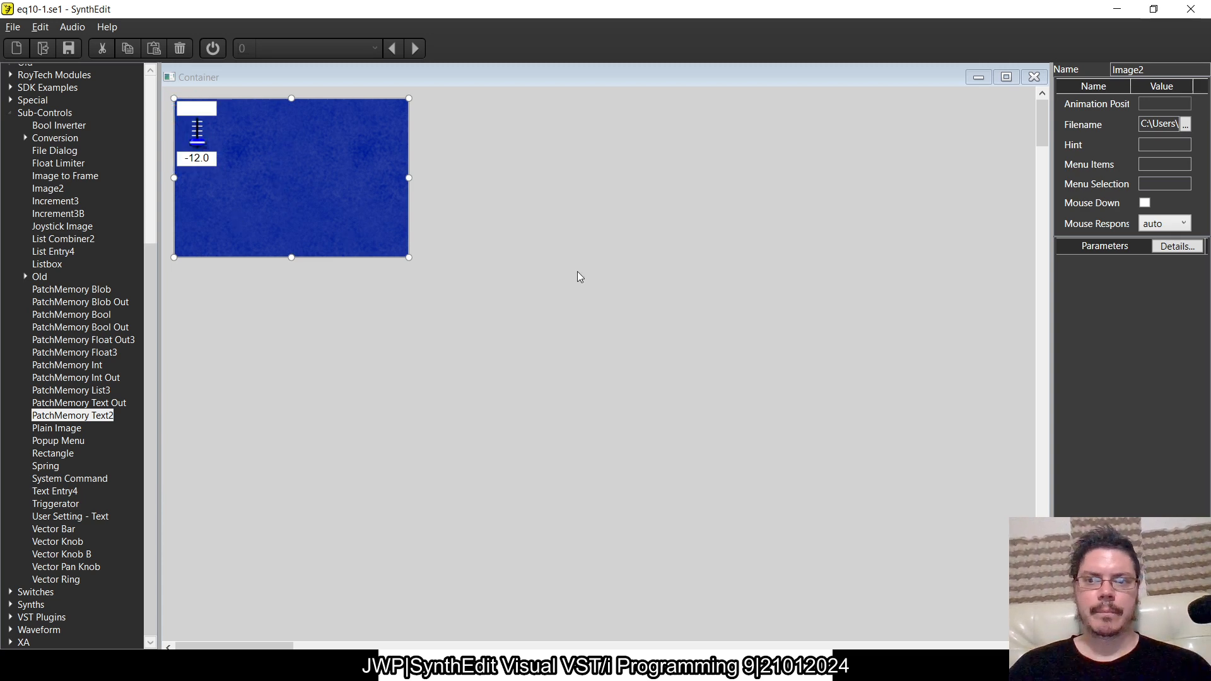
- Close the panel and container views, and move the container module closer to the filter rows
{"action": "left_click", "coordinate": [1007, 76]}
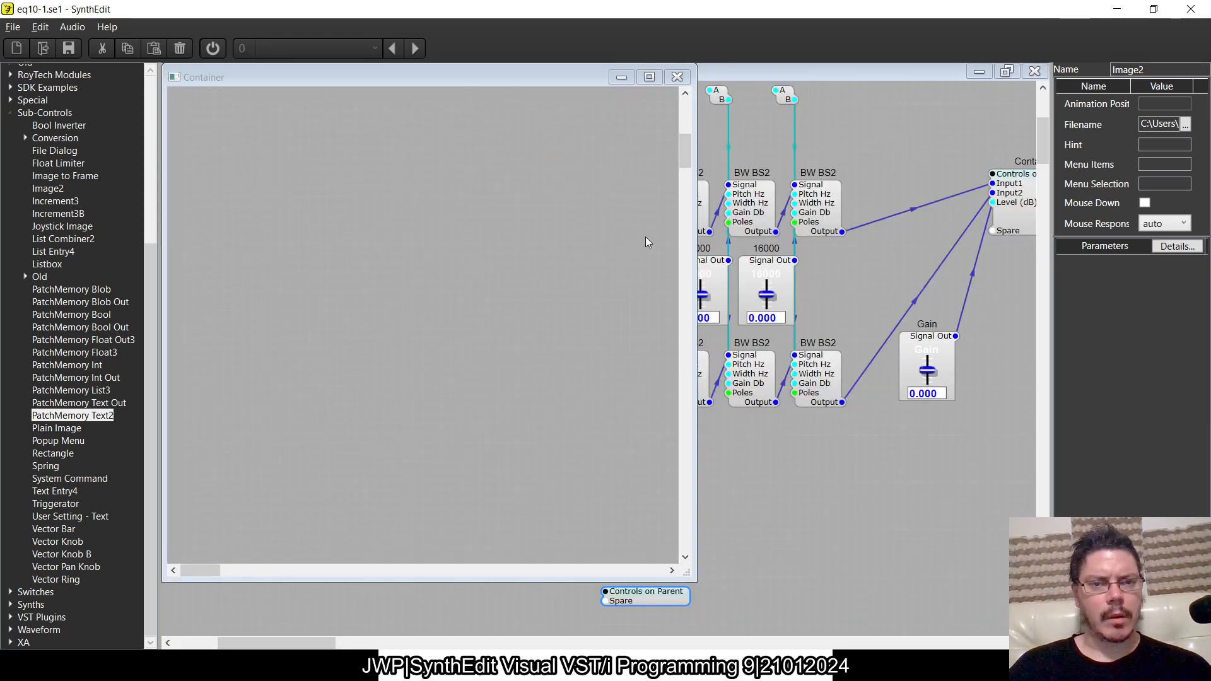
{"action": "left_click", "coordinate": [688, 114]}
{"action": "left_click", "coordinate": [678, 76]}
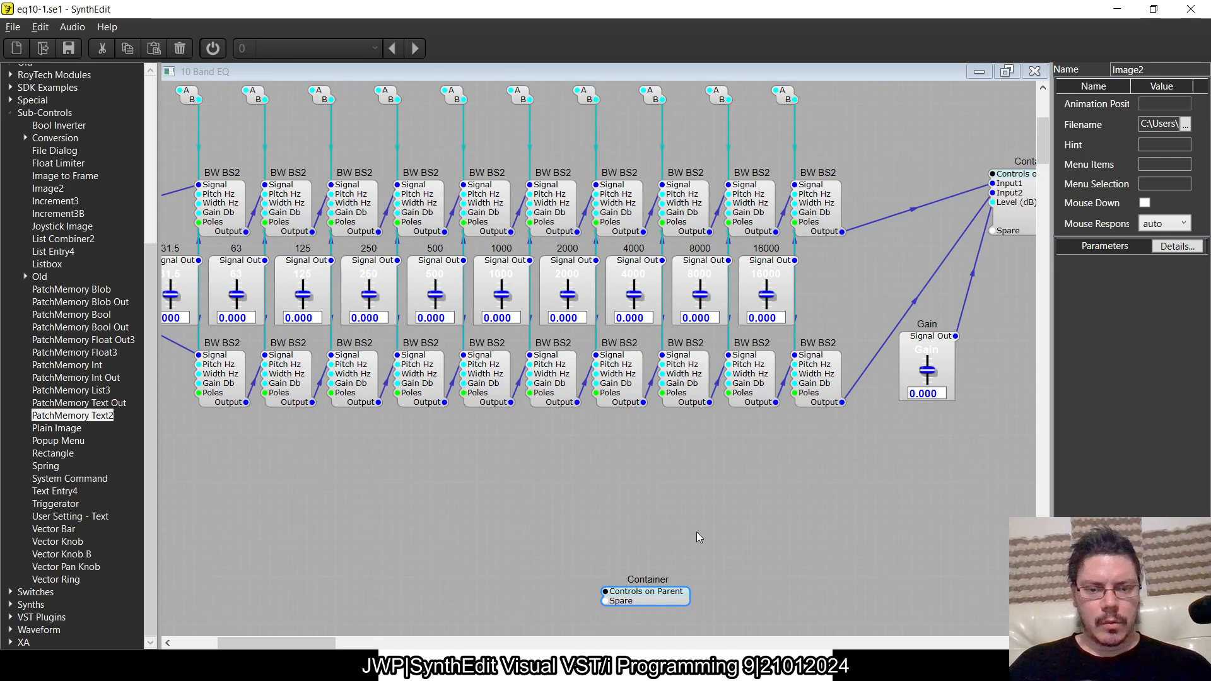
{"action": "left_click_drag", "start_coordinate": [641, 599], "coordinate": [621, 505]}
- Select the left IO Mod inside the container, and switch to the Visual VST/i-Programming PDF
{"action": "double_click", "coordinate": [602, 487]}
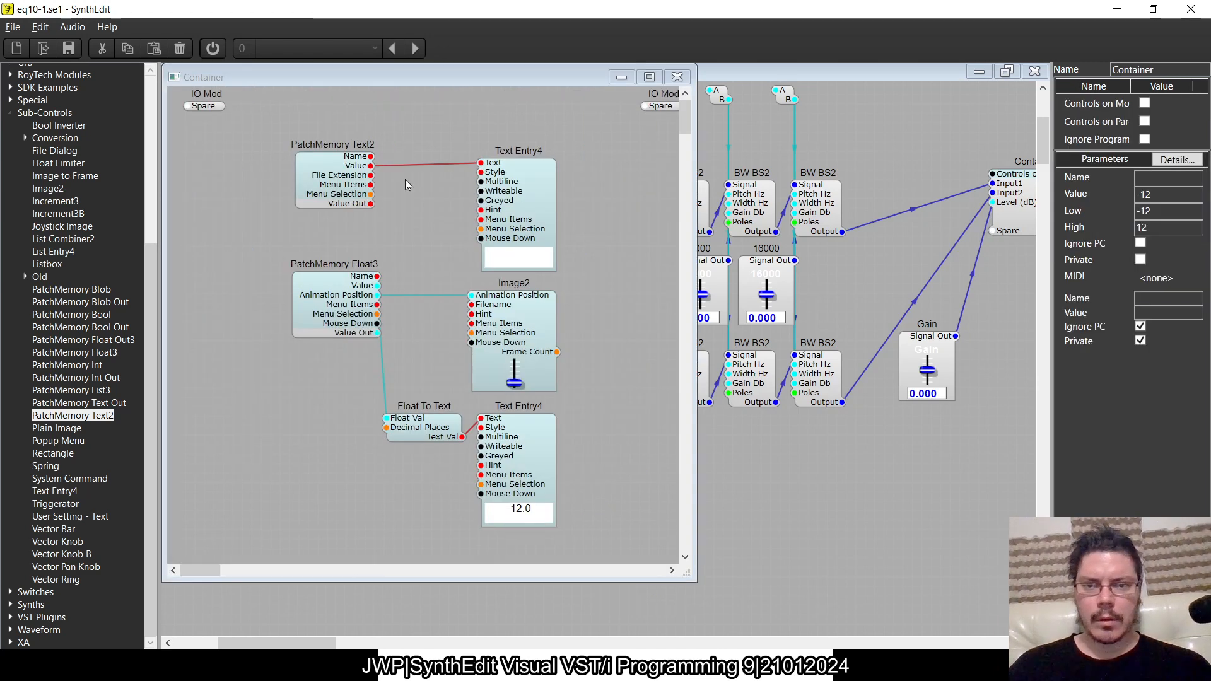
{"action": "left_click", "coordinate": [204, 105]}
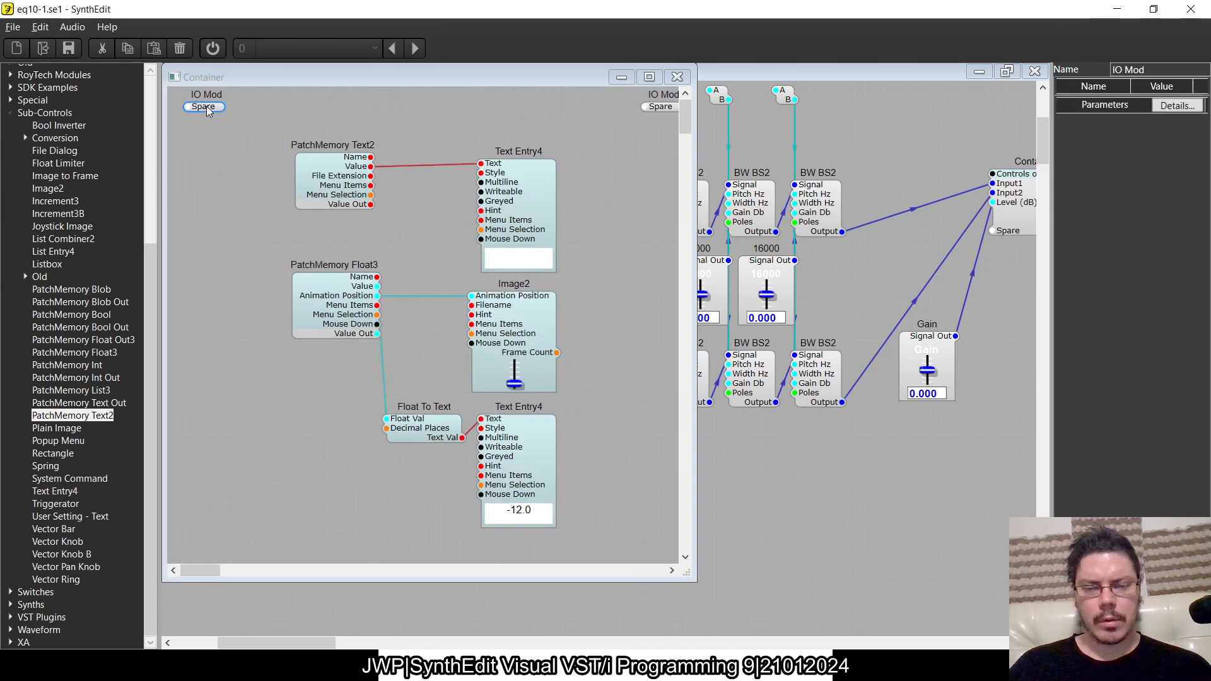
{"action": "key", "text": "alt+Tab"}
{"action": "key", "text": "alt+Tab"}
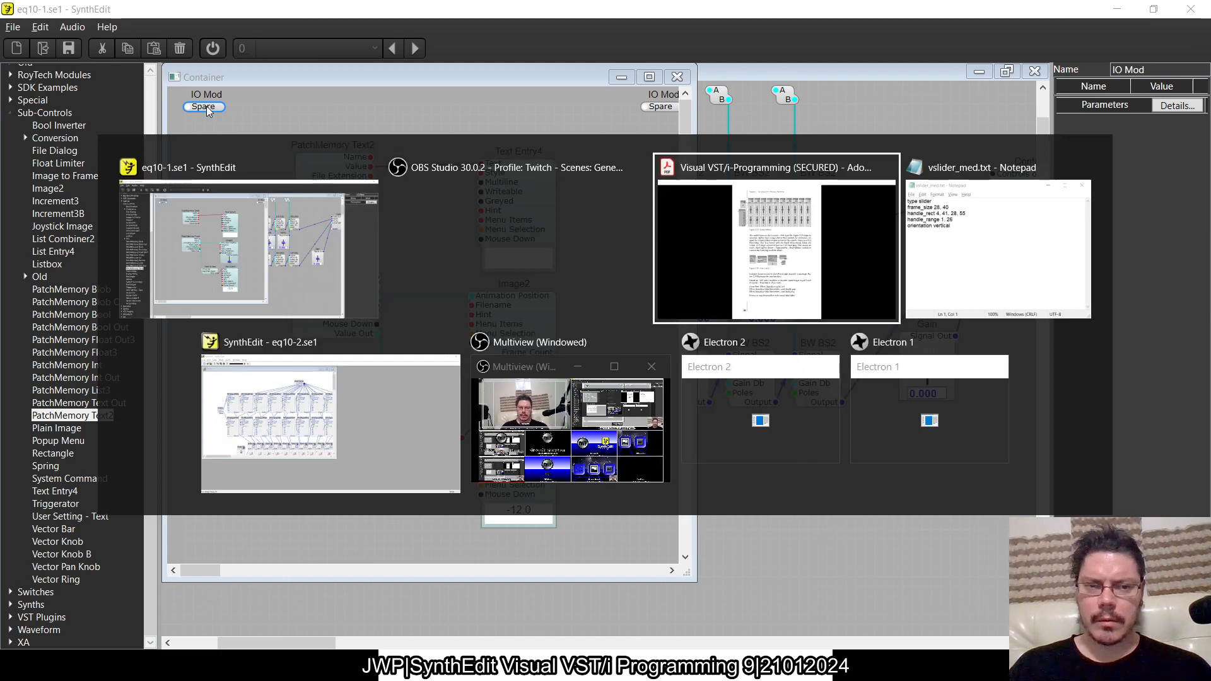
- Read the book's section on adding stereo controls with a link switch, and return to SynthEdit
{"action": "scroll", "coordinate": [723, 394], "scroll_direction": "up", "scroll_amount": 2}
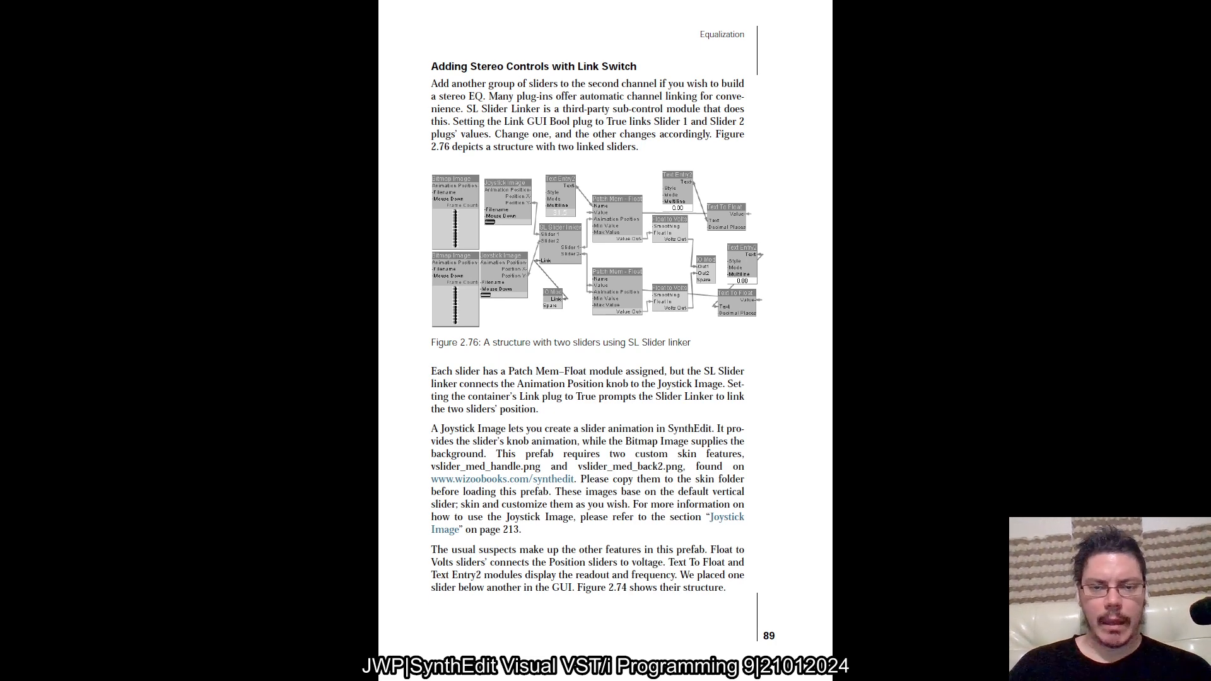
{"action": "key", "text": "alt+Tab"}
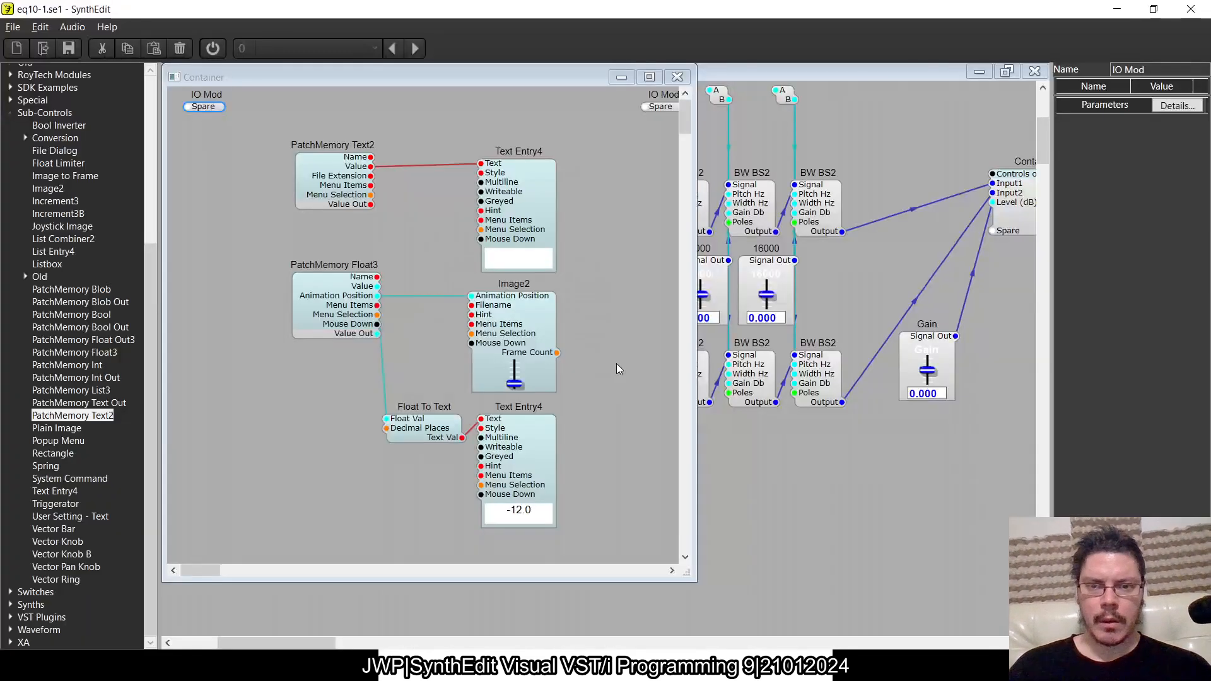
- Maximize the container's structure view, make room beside PatchMemory Float3, and insert a GUI Switch < (Float) module between it and Image2
{"action": "left_click", "coordinate": [649, 76]}
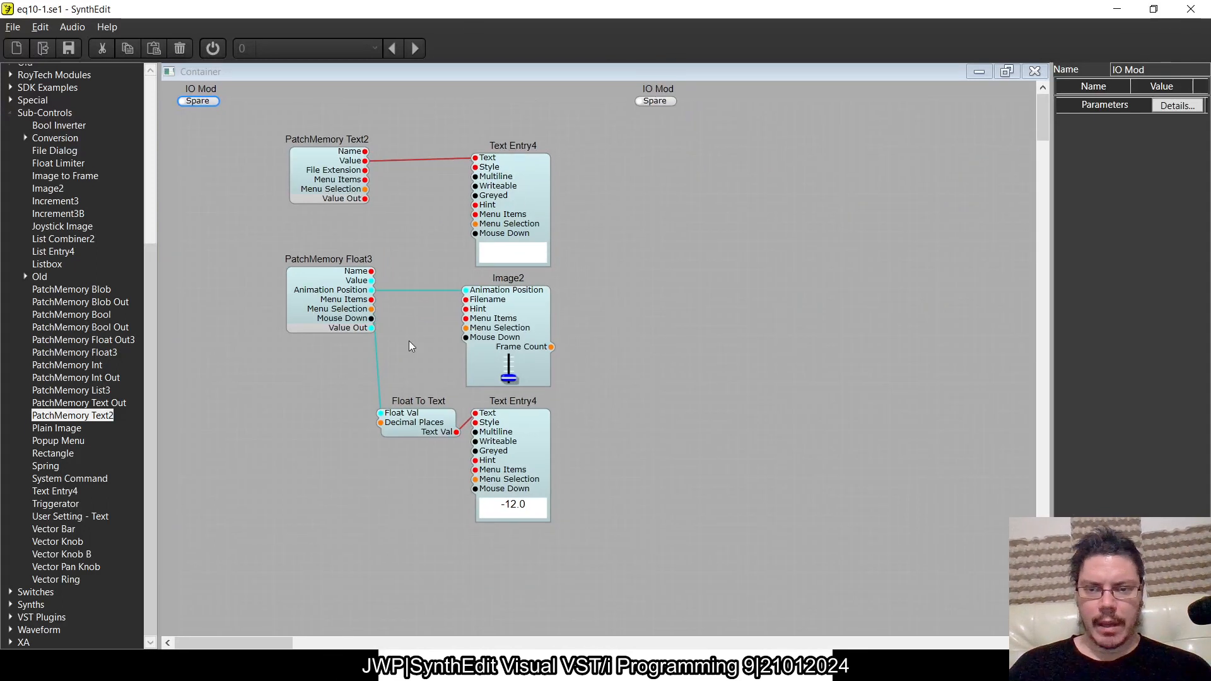
{"action": "left_click_drag", "start_coordinate": [325, 319], "coordinate": [244, 323]}
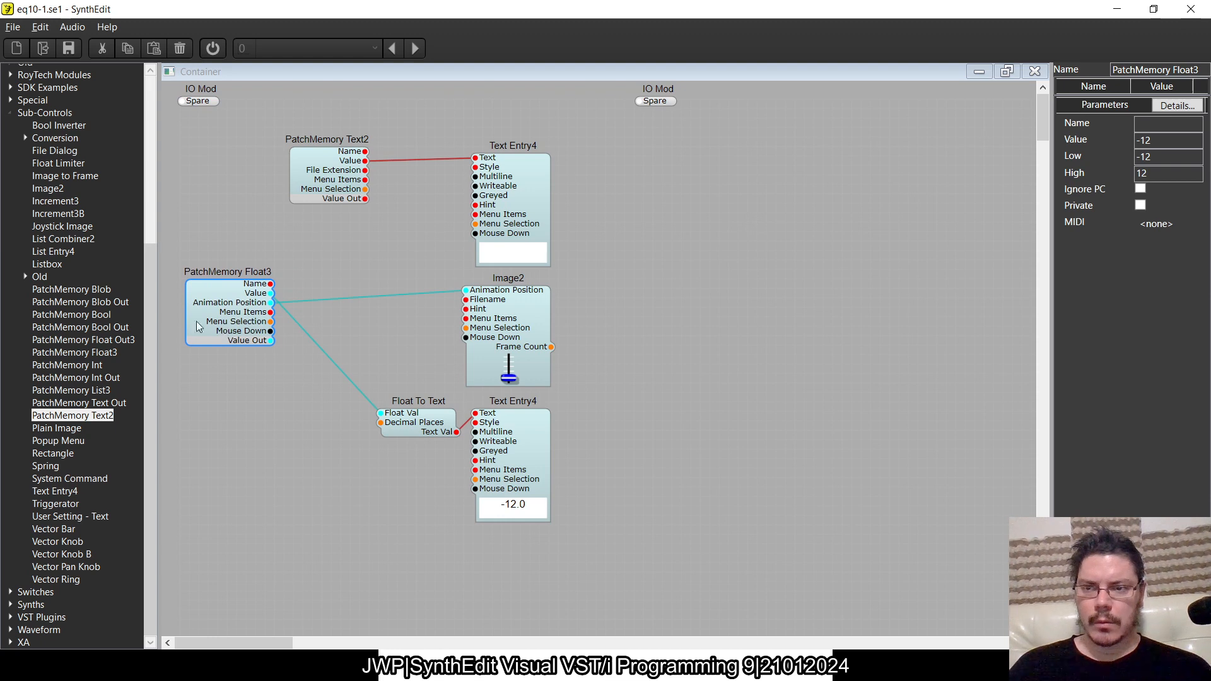
{"action": "left_click", "coordinate": [10, 113]}
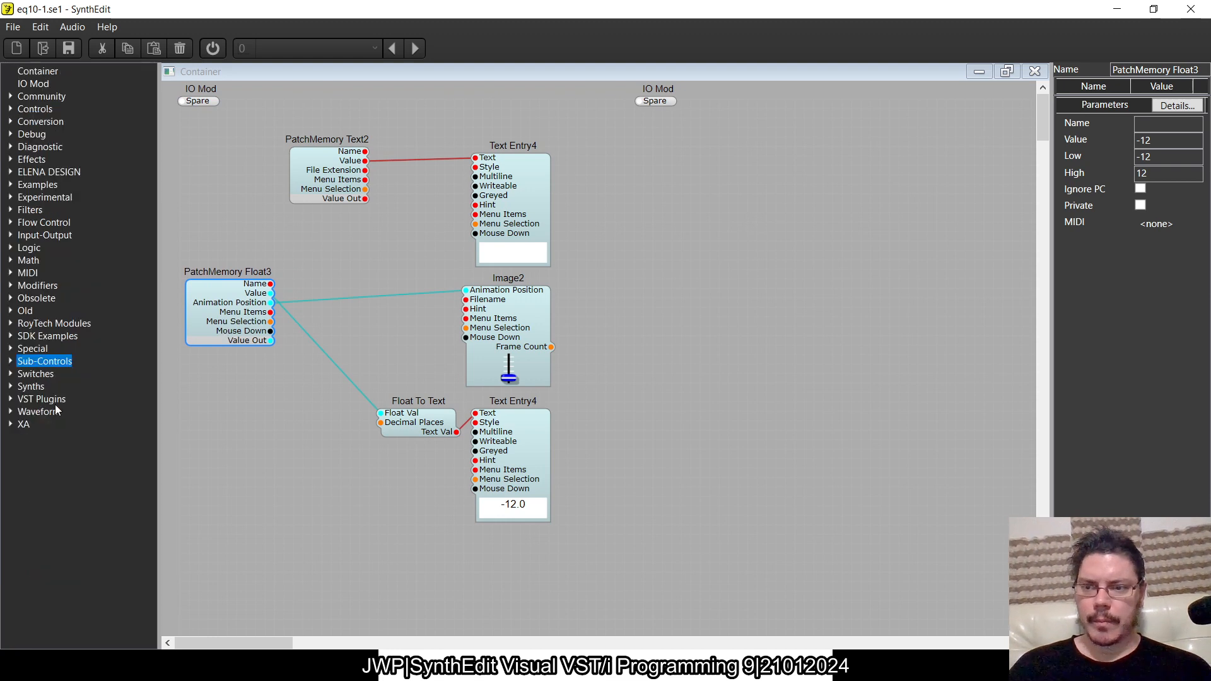
{"action": "left_click", "coordinate": [10, 374]}
{"action": "left_click", "coordinate": [25, 387]}
{"action": "left_click_drag", "start_coordinate": [96, 426], "coordinate": [360, 276]}
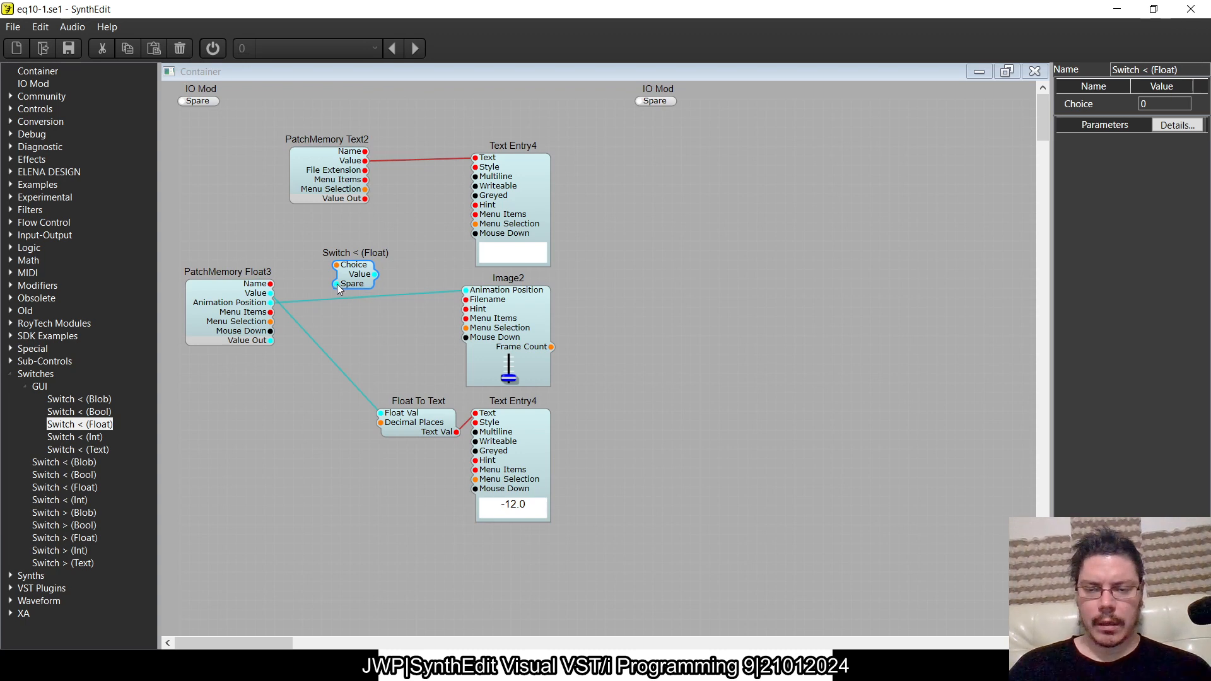
- Wire the switch's spare inputs to the left IO Mod and to PatchMemory Float3's Value
{"action": "left_click_drag", "start_coordinate": [337, 284], "coordinate": [179, 105]}
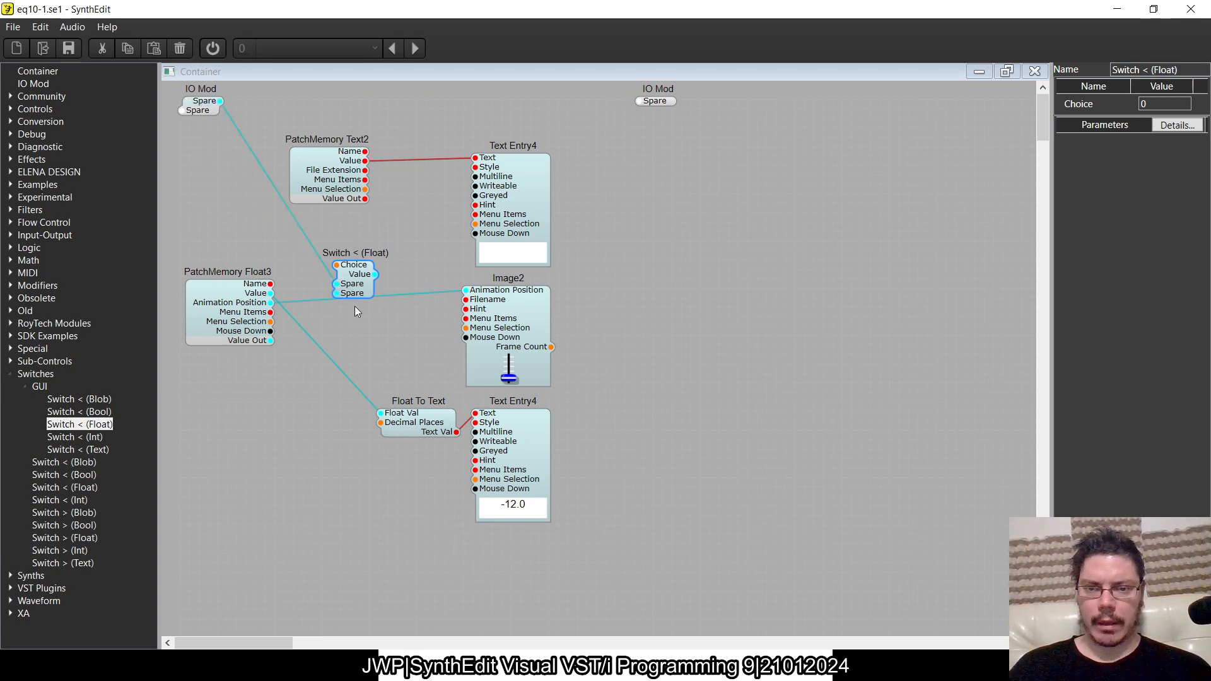
{"action": "left_click_drag", "start_coordinate": [336, 295], "coordinate": [263, 297]}
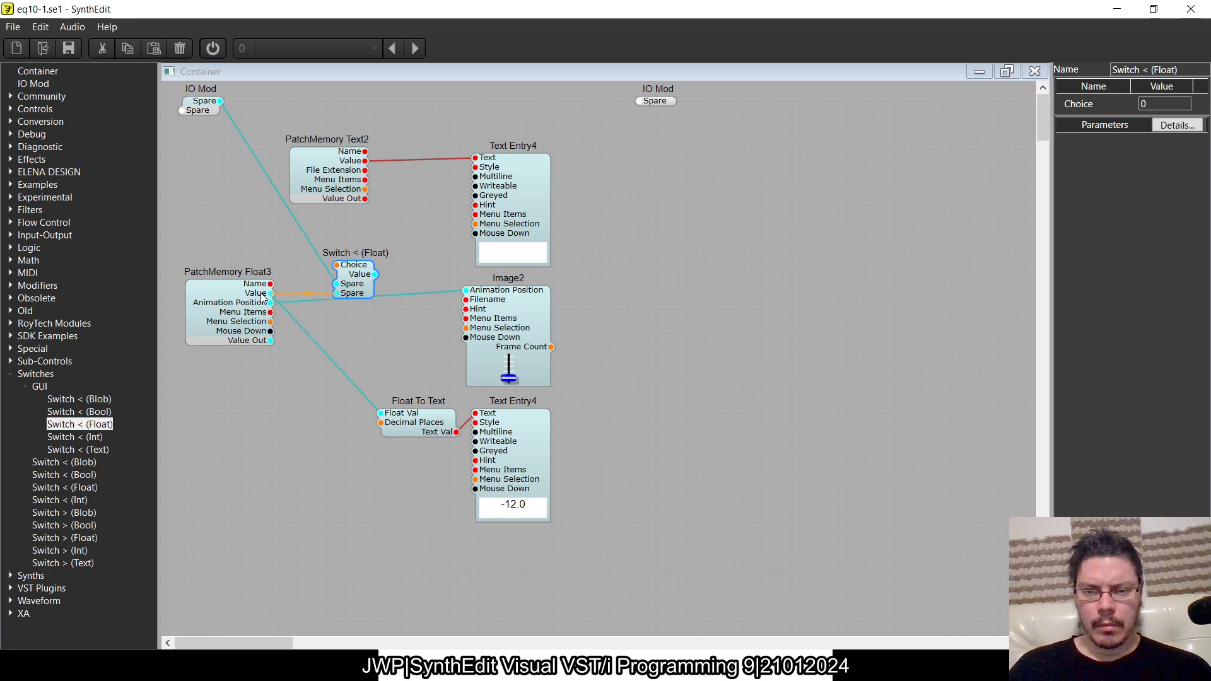
- Duplicate the Switch < (Float) module and place the copy directly beneath the original
{"action": "key", "text": "ctrl+c"}
{"action": "key", "text": "ctrl+v"}
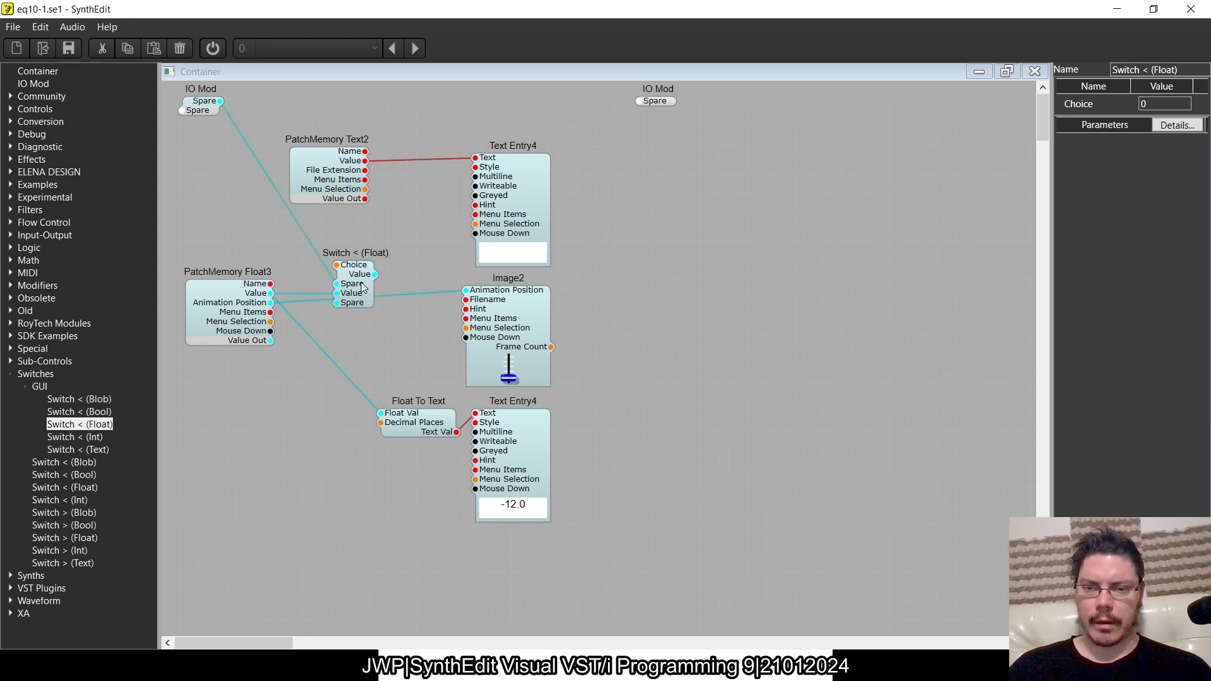
{"action": "left_click_drag", "start_coordinate": [395, 332], "coordinate": [341, 357]}
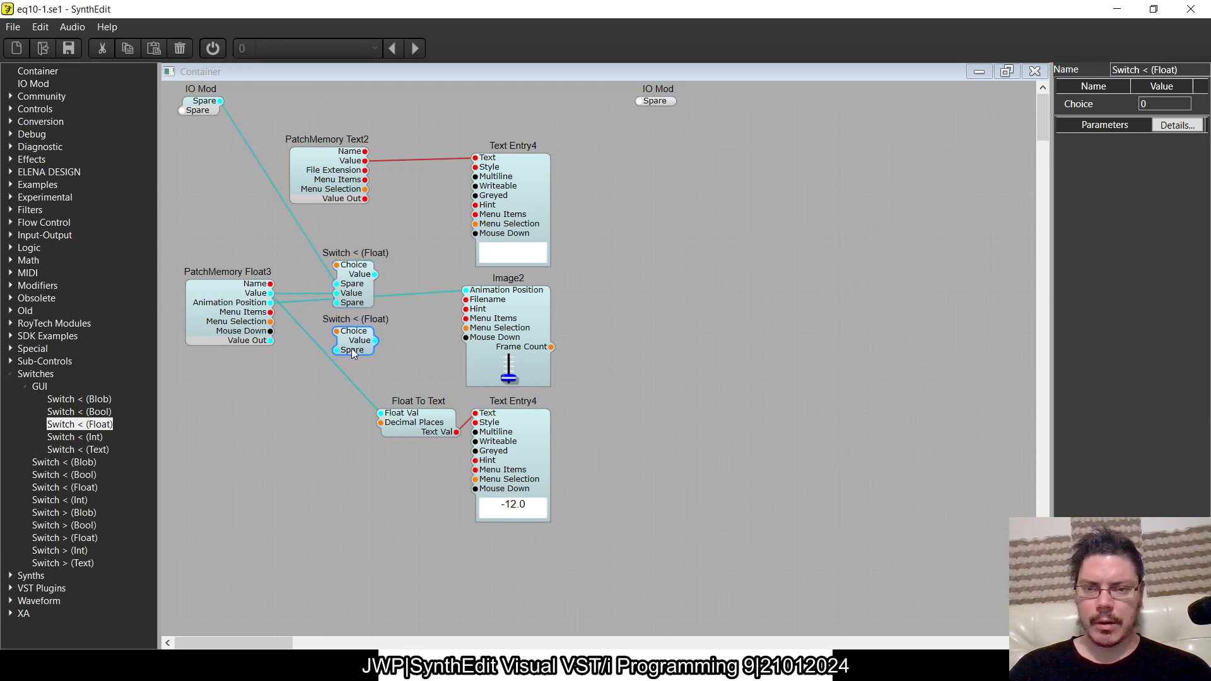
- Delete the wire between the left IO Mod and the upper switch, and connect both switches' Choice inputs to that IO Mod
{"action": "left_click", "coordinate": [428, 319]}
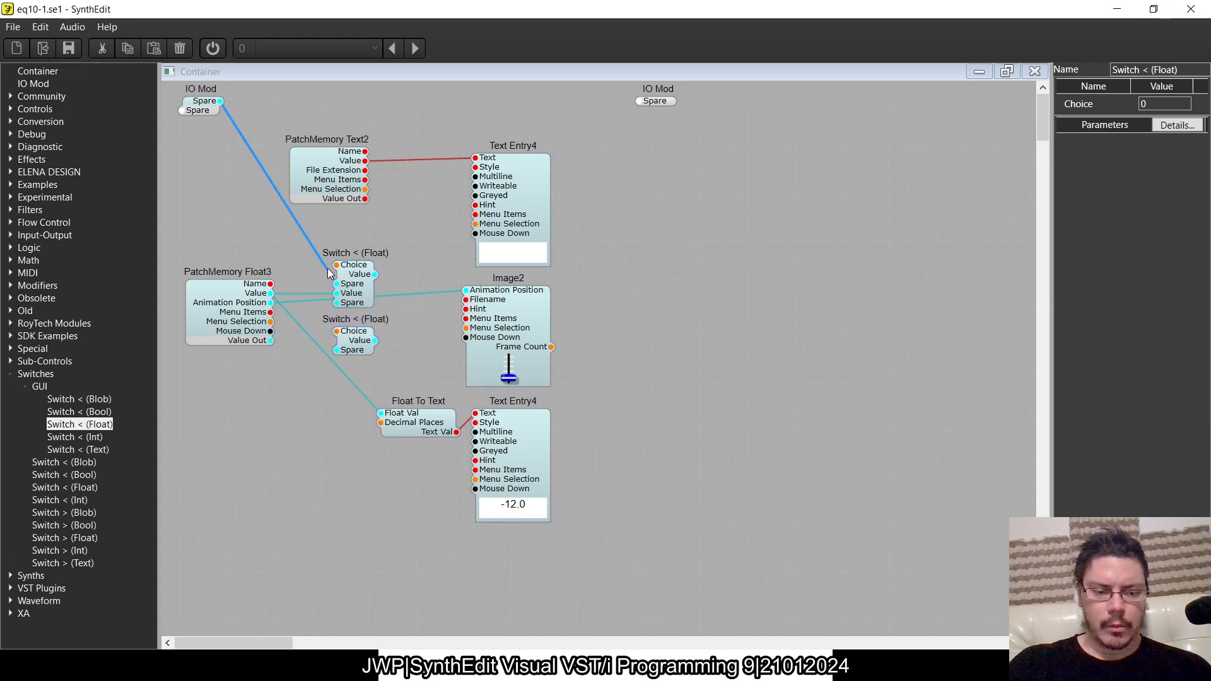
{"action": "key", "text": "Delete"}
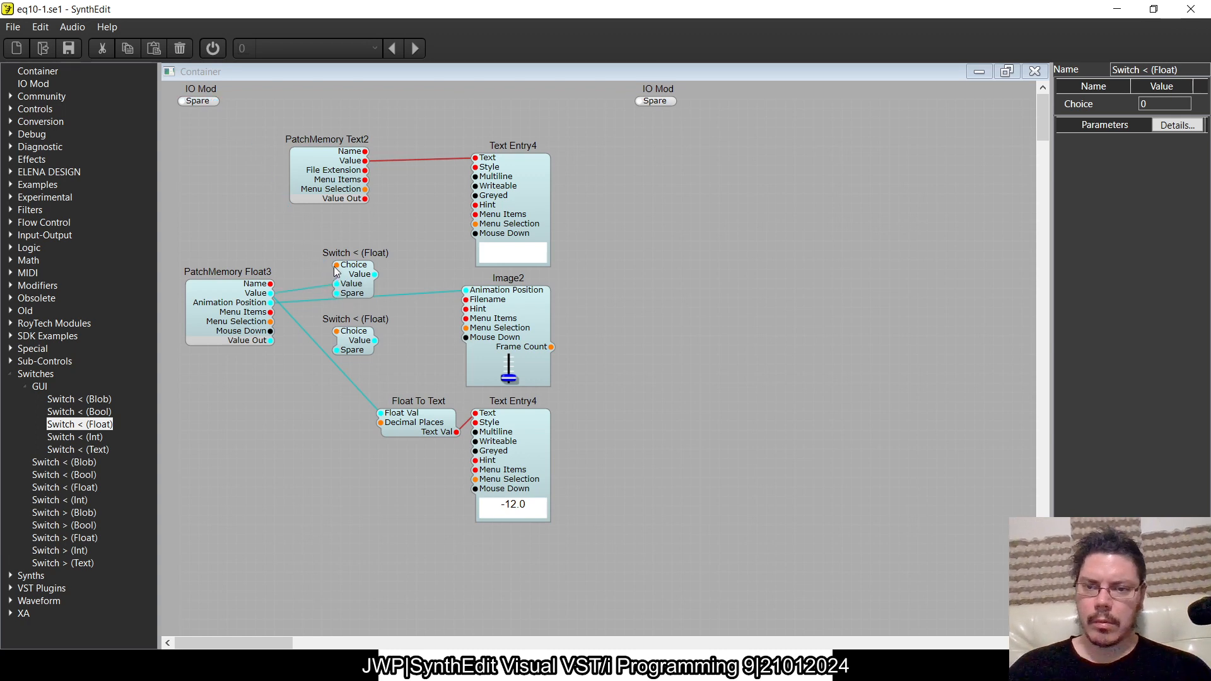
{"action": "left_click_drag", "start_coordinate": [335, 269], "coordinate": [202, 143]}
{"action": "left_click_drag", "start_coordinate": [181, 89], "coordinate": [182, 99]}
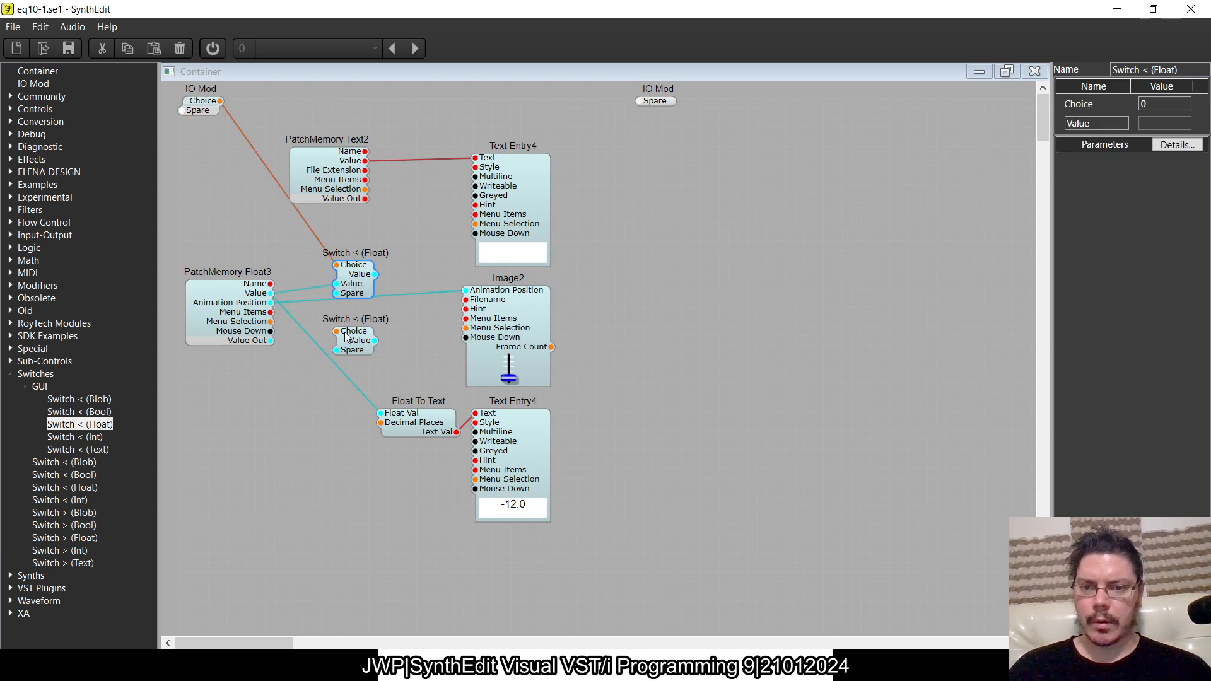
{"action": "left_click_drag", "start_coordinate": [336, 332], "coordinate": [221, 101]}
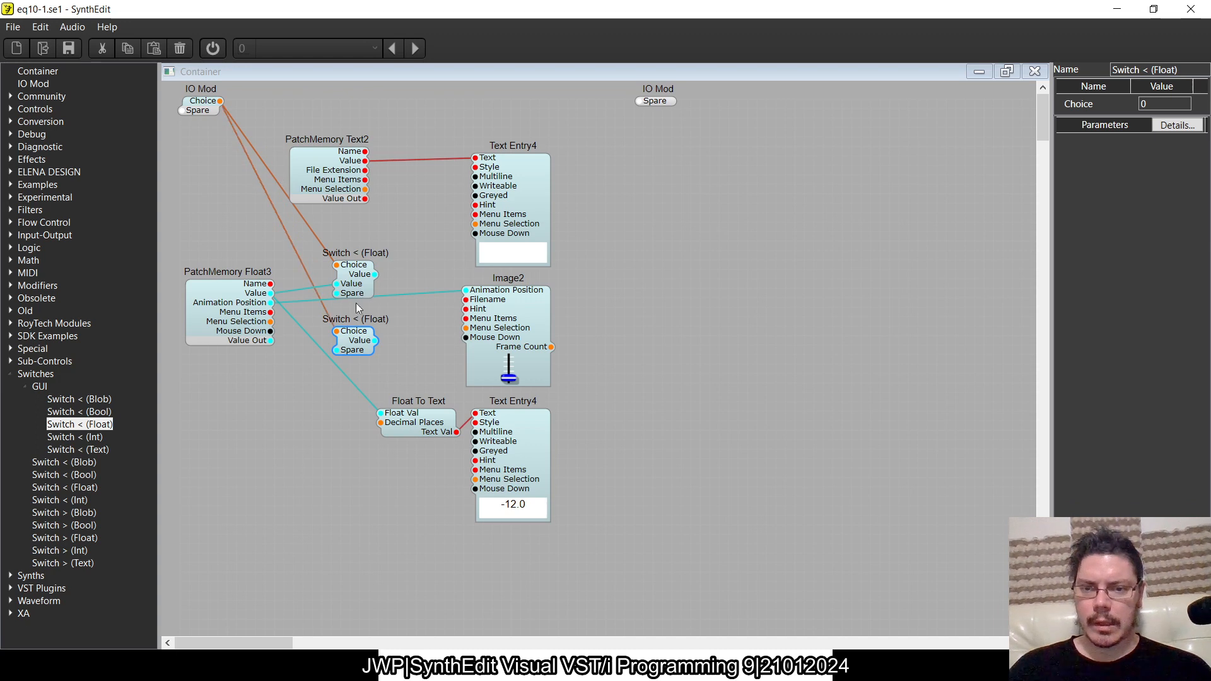
- Remove the upper switch's wire from PatchMemory Float3, and connect one spare input of each switch to the left IO Mod
{"action": "left_click", "coordinate": [298, 287]}
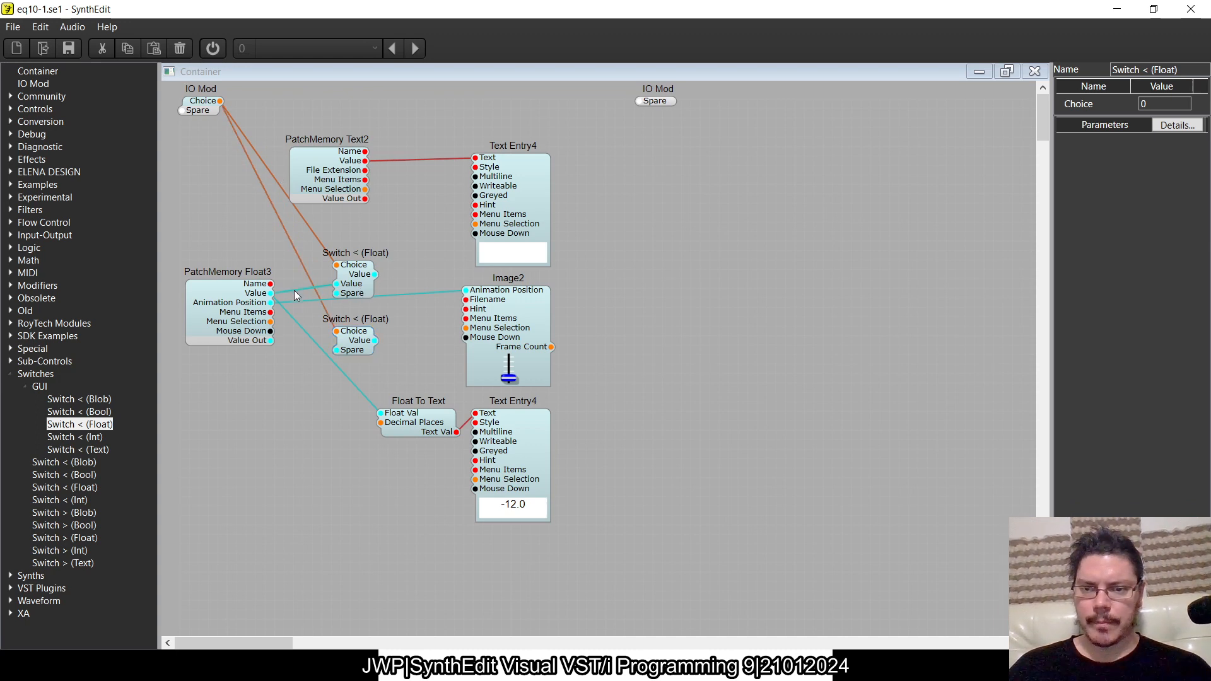
{"action": "key", "text": "Delete"}
{"action": "left_click_drag", "start_coordinate": [340, 284], "coordinate": [181, 121]}
{"action": "left_click", "coordinate": [342, 348]}
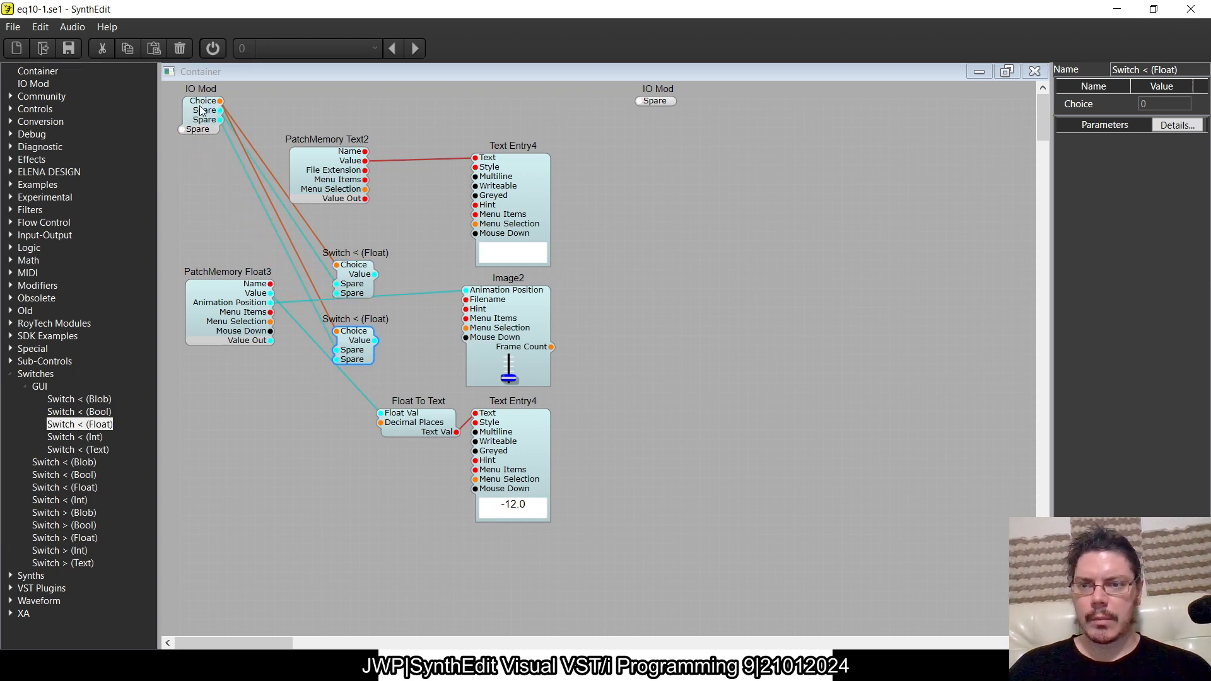
- Rename the left IO Mod's two spare pins as Value and Animation Postion
{"action": "left_click", "coordinate": [1092, 129]}
{"action": "left_click", "coordinate": [1092, 129]}
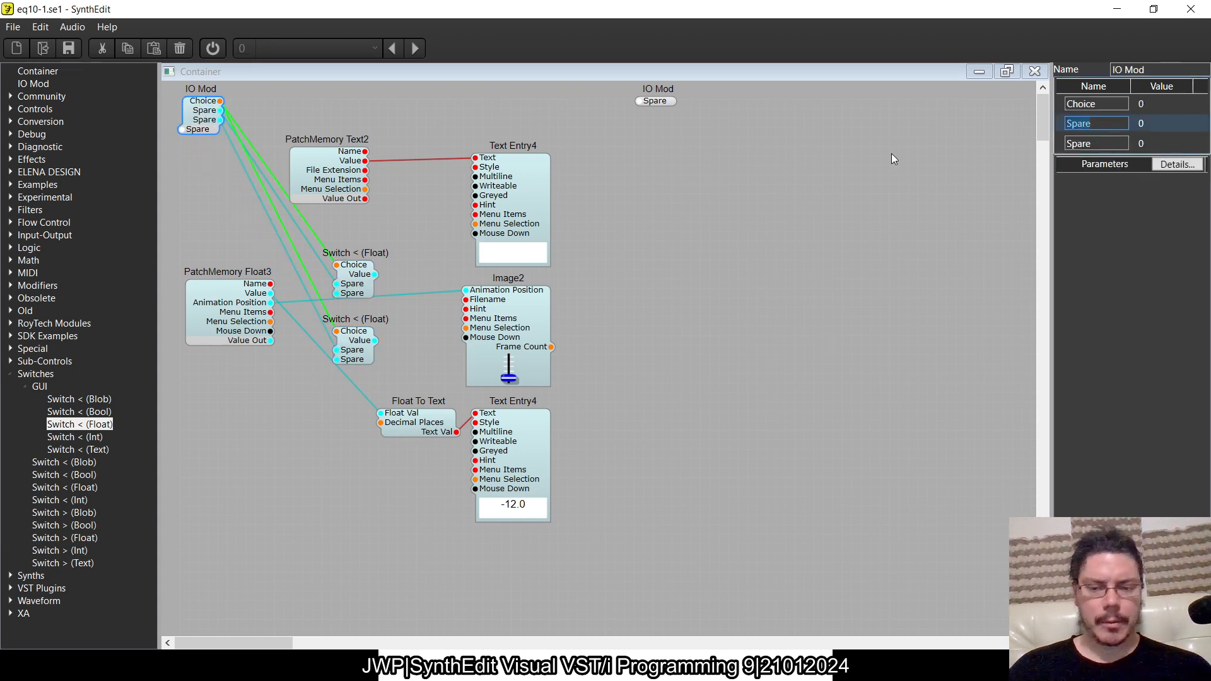
{"action": "type", "text": "Value"}
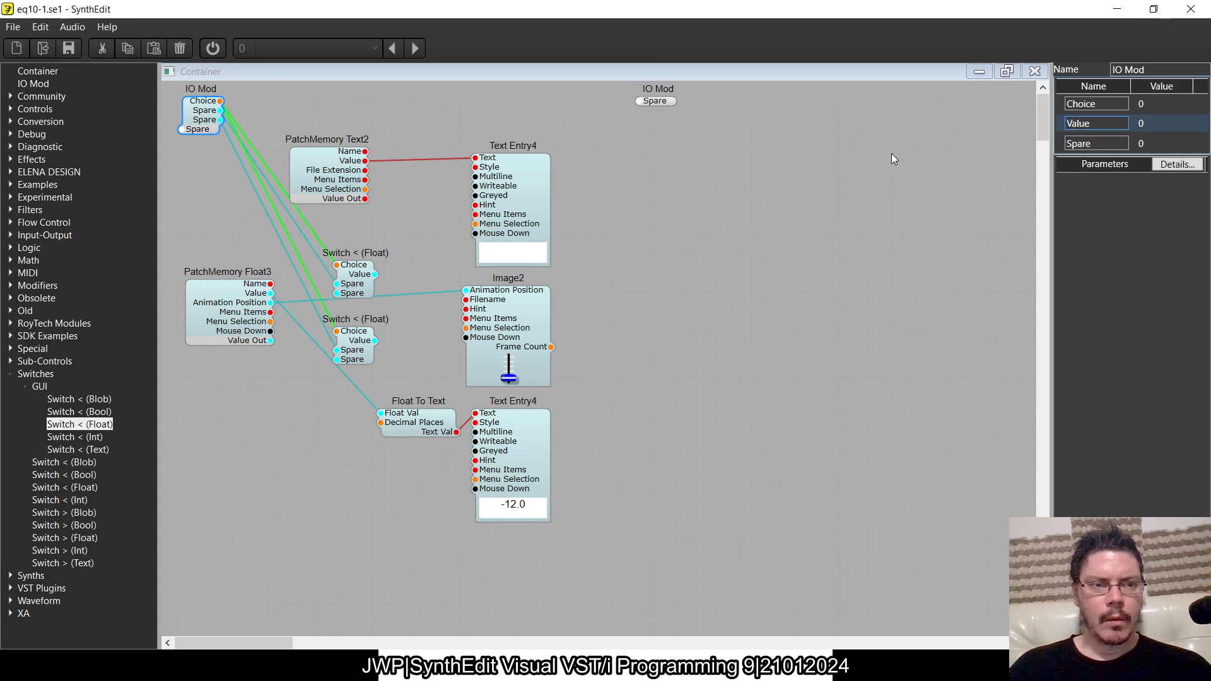
{"action": "key", "text": "Return"}
{"action": "type", "text": "Anima"}
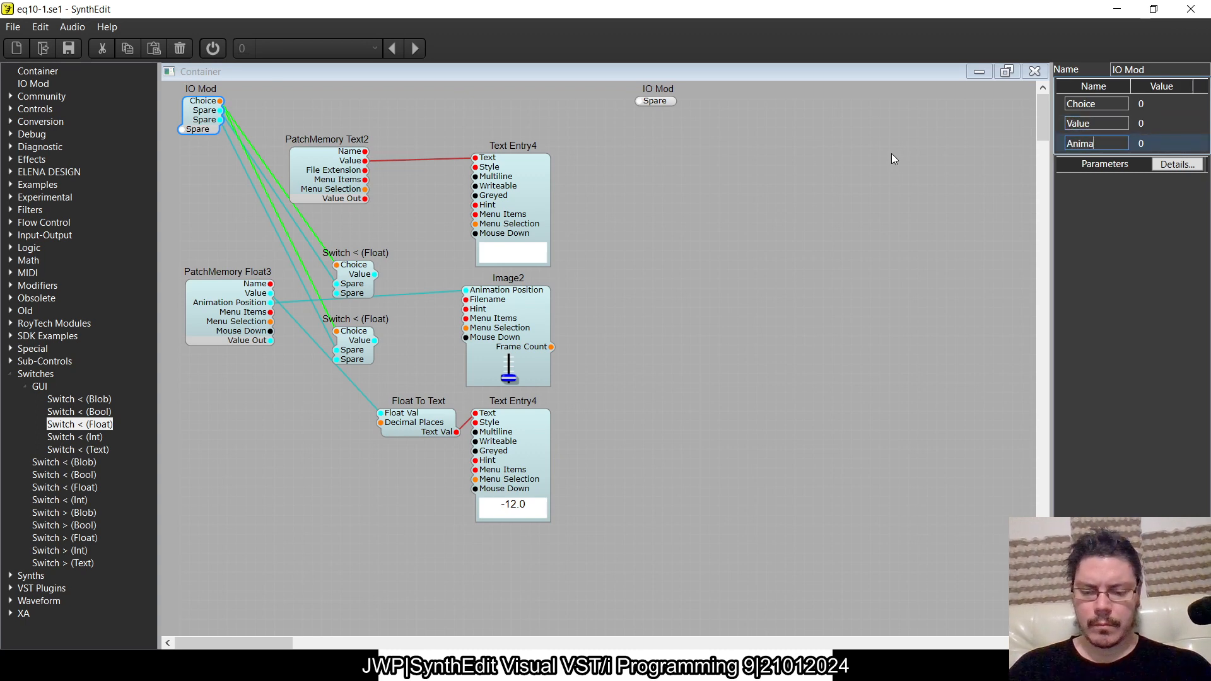
{"action": "type", "text": "tion Postion"}
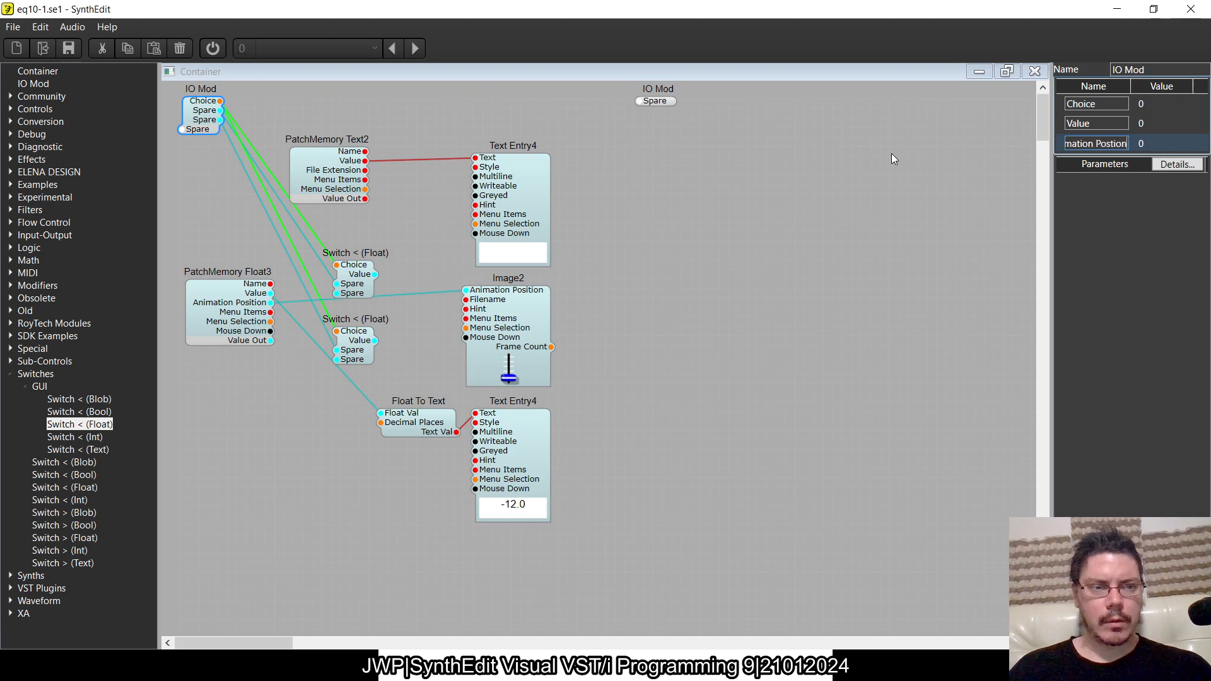
{"action": "key", "text": "Tab"}
{"action": "left_click", "coordinate": [892, 153]}
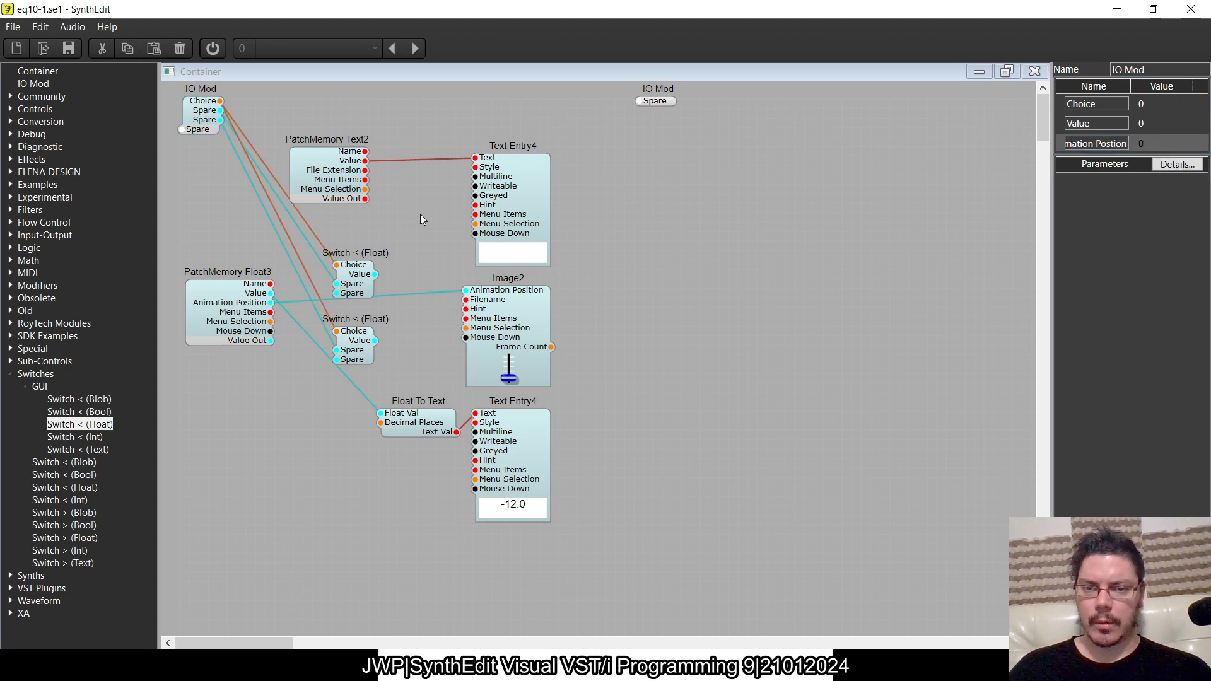
- Delete the wires running from PatchMemory Float3 to Image2 and to Float To Text
{"action": "left_click_drag", "start_coordinate": [270, 303], "coordinate": [313, 396]}
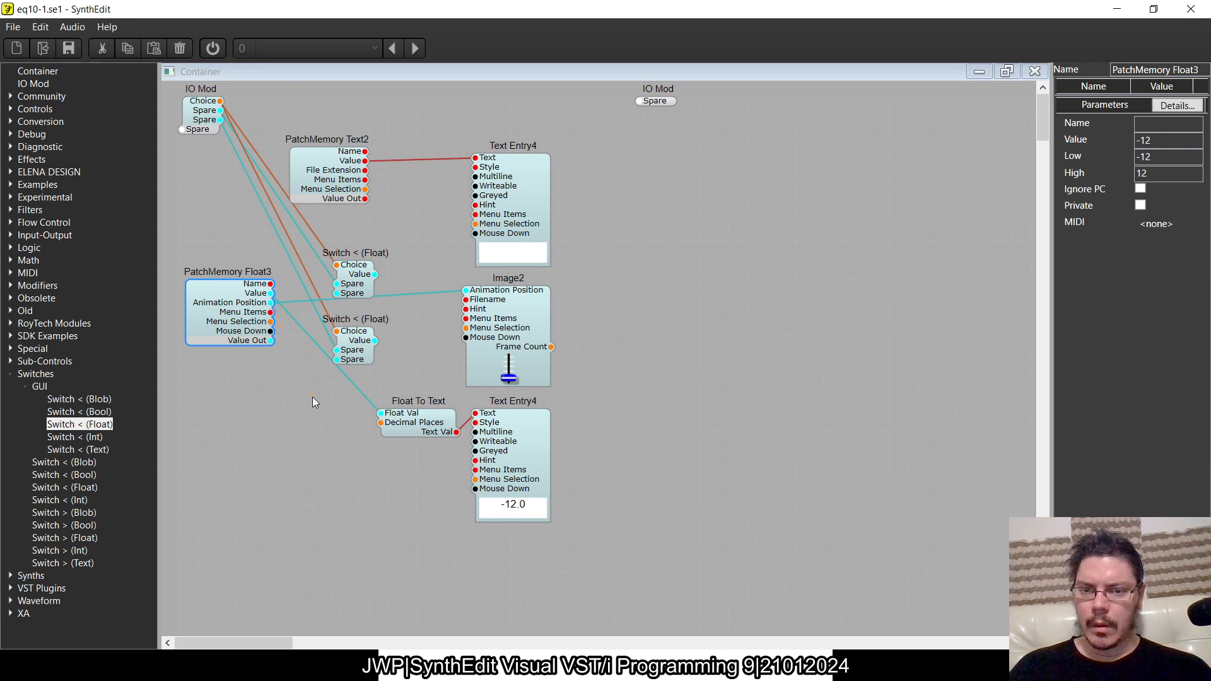
{"action": "left_click", "coordinate": [434, 295]}
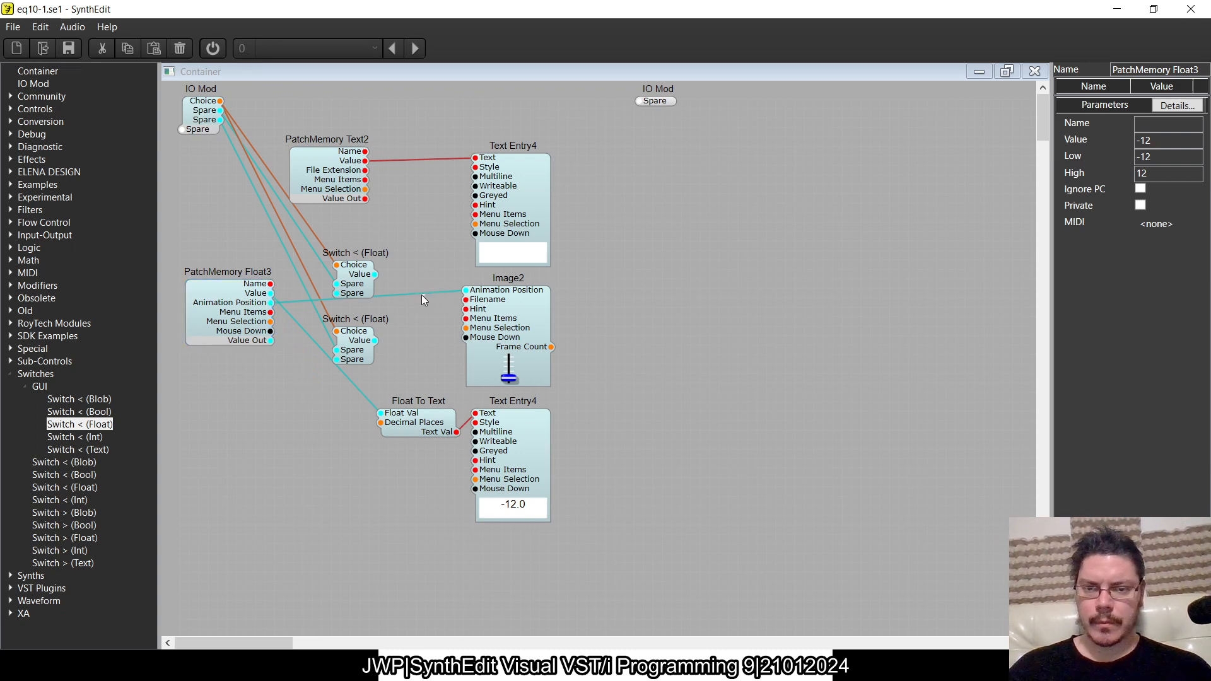
{"action": "left_click", "coordinate": [414, 294]}
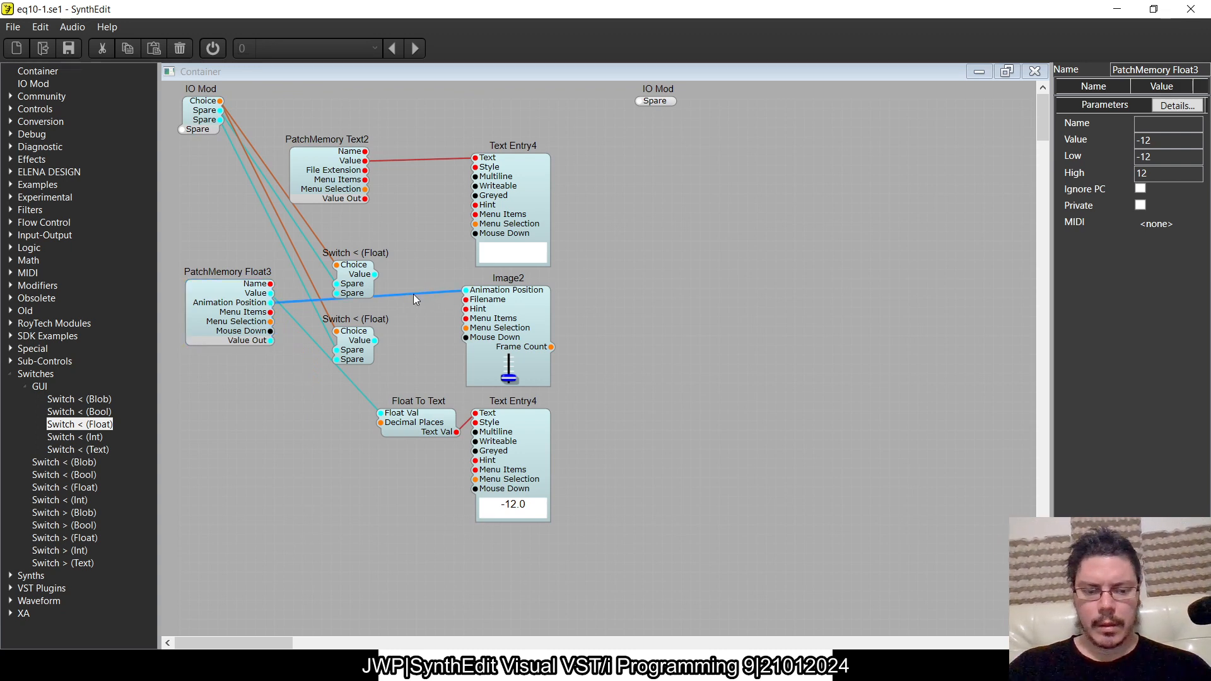
{"action": "key", "text": "Delete"}
{"action": "left_click", "coordinate": [362, 393]}
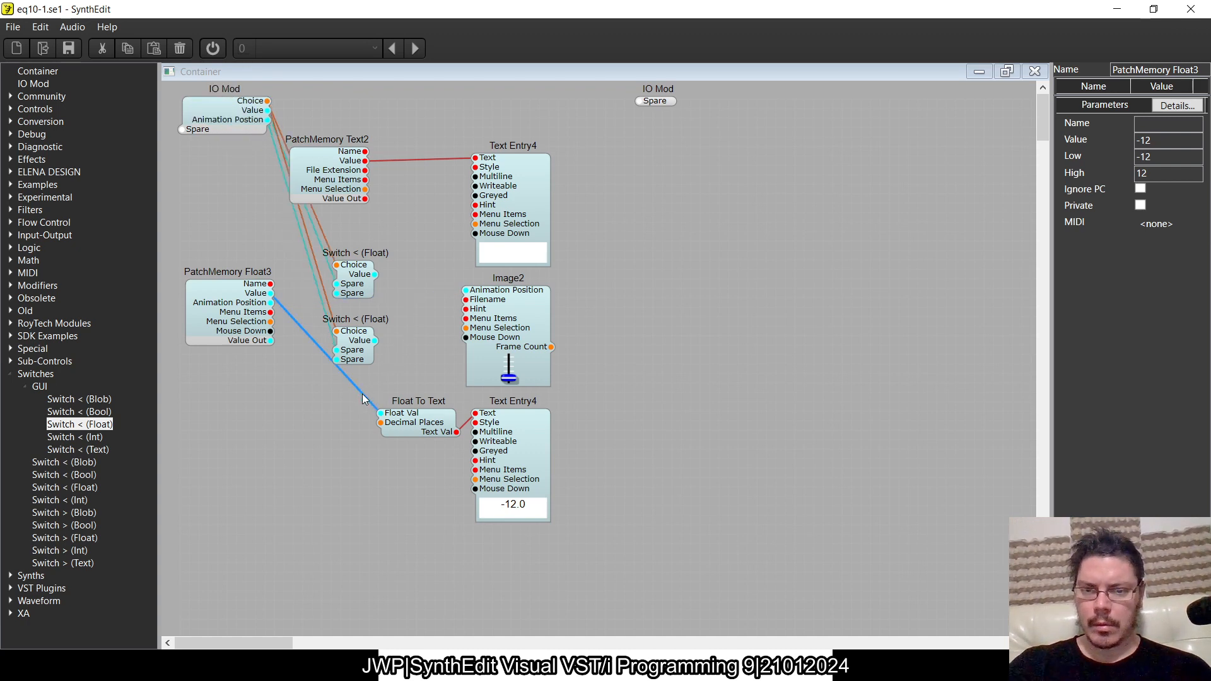
{"action": "key", "text": "Delete"}
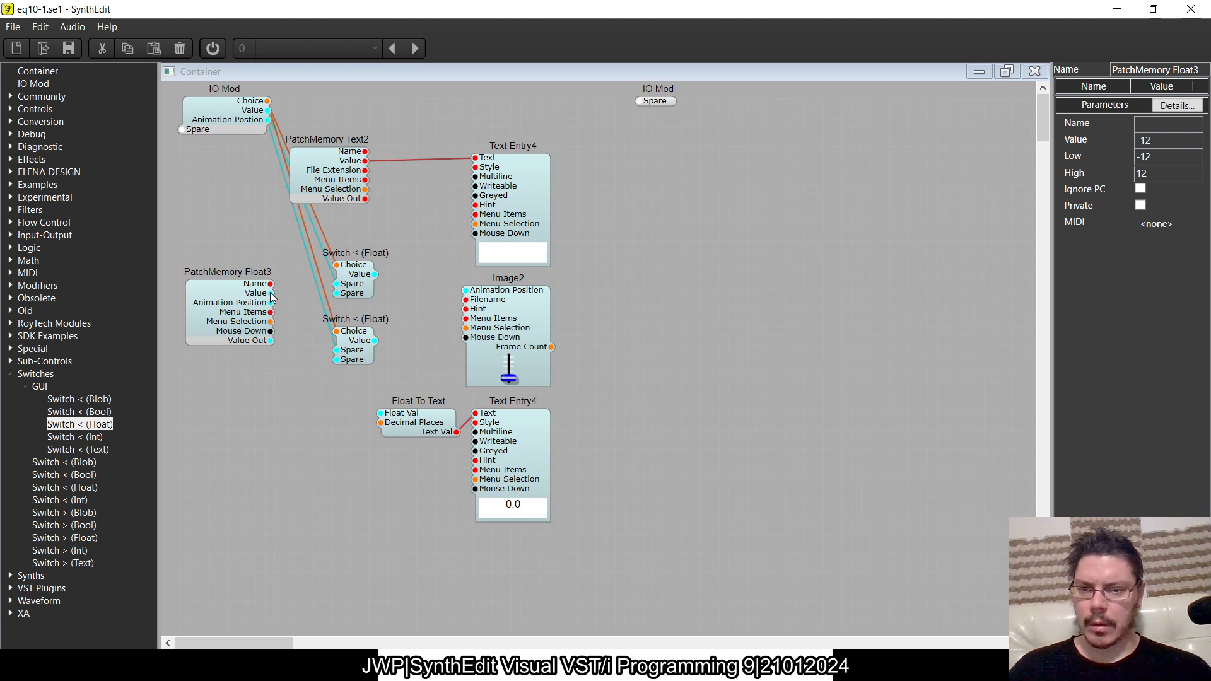
- Connect PatchMemory Float3's Value to the upper switch's spare input and its Animation Position to the lower switch's spare input
{"action": "left_click_drag", "start_coordinate": [270, 293], "coordinate": [263, 214]}
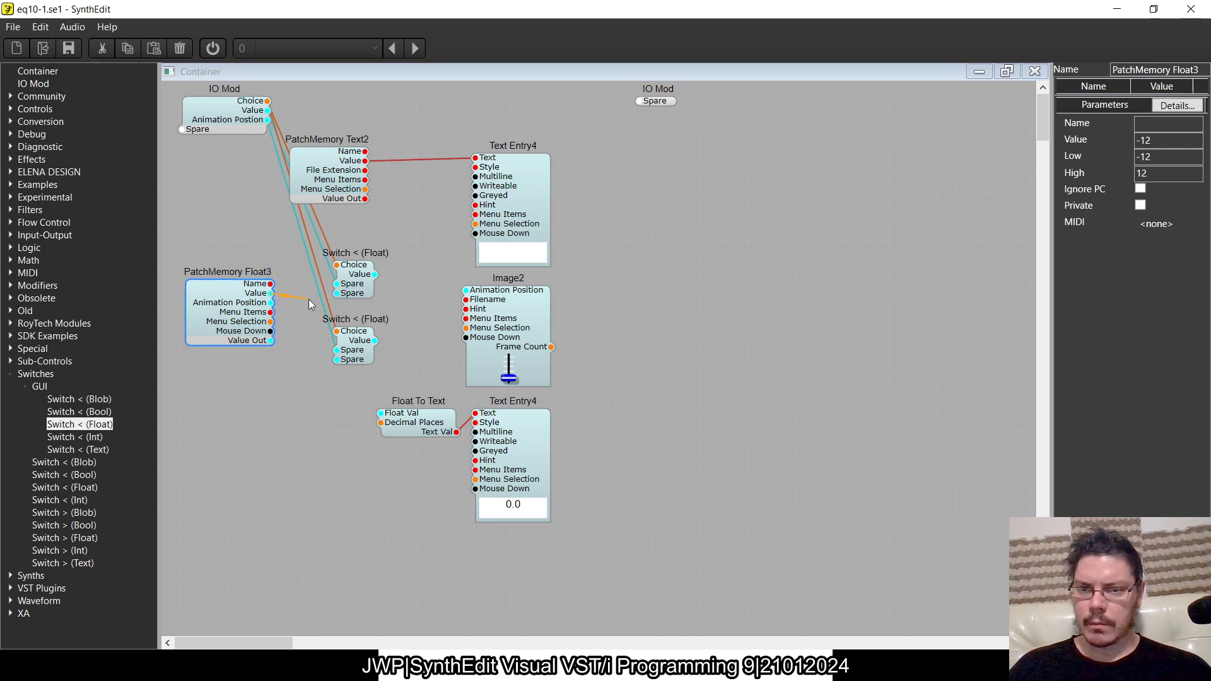
{"action": "left_click_drag", "start_coordinate": [337, 294], "coordinate": [271, 294]}
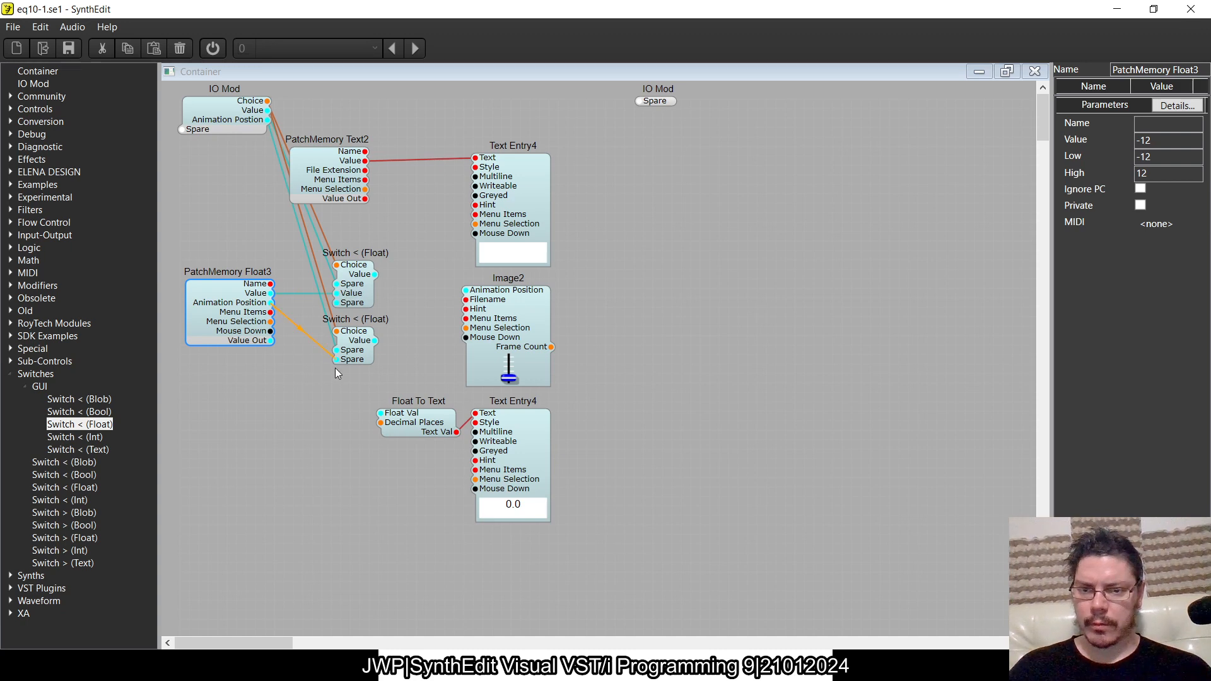
{"action": "left_click_drag", "start_coordinate": [335, 369], "coordinate": [336, 366]}
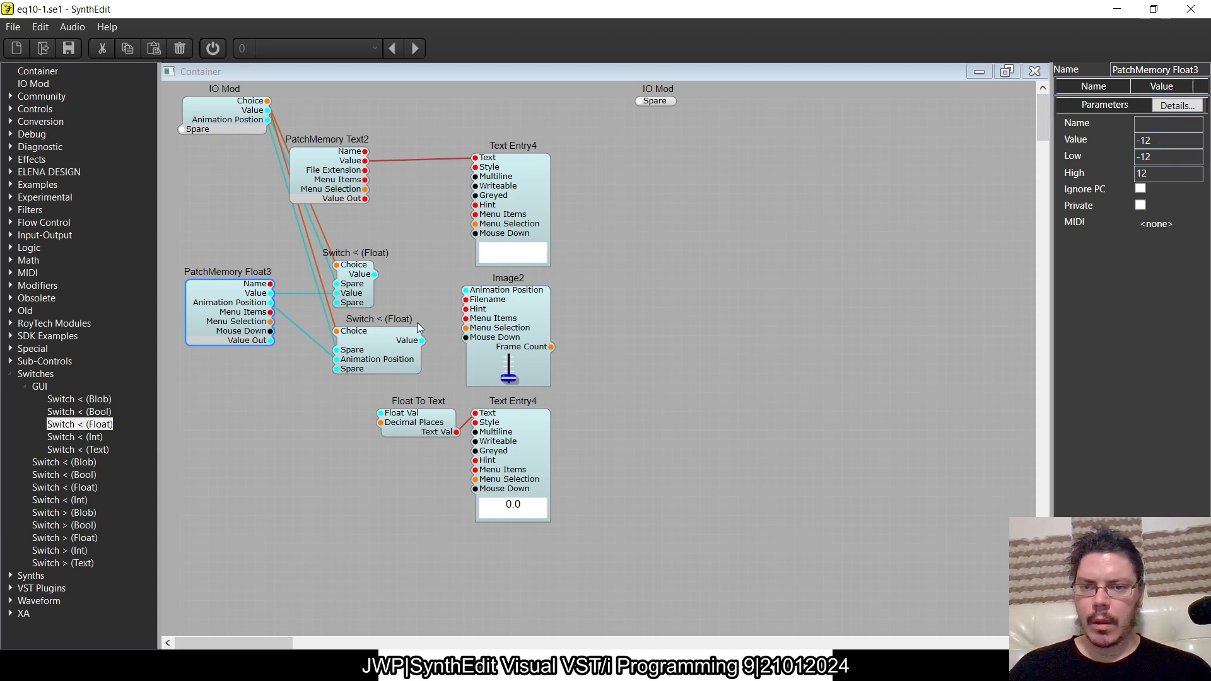
- Try to connect the upper switch's output to Image2 and the lower switch's output to Float To Text, and remove the Image2 wire
{"action": "left_click_drag", "start_coordinate": [374, 274], "coordinate": [466, 291]}
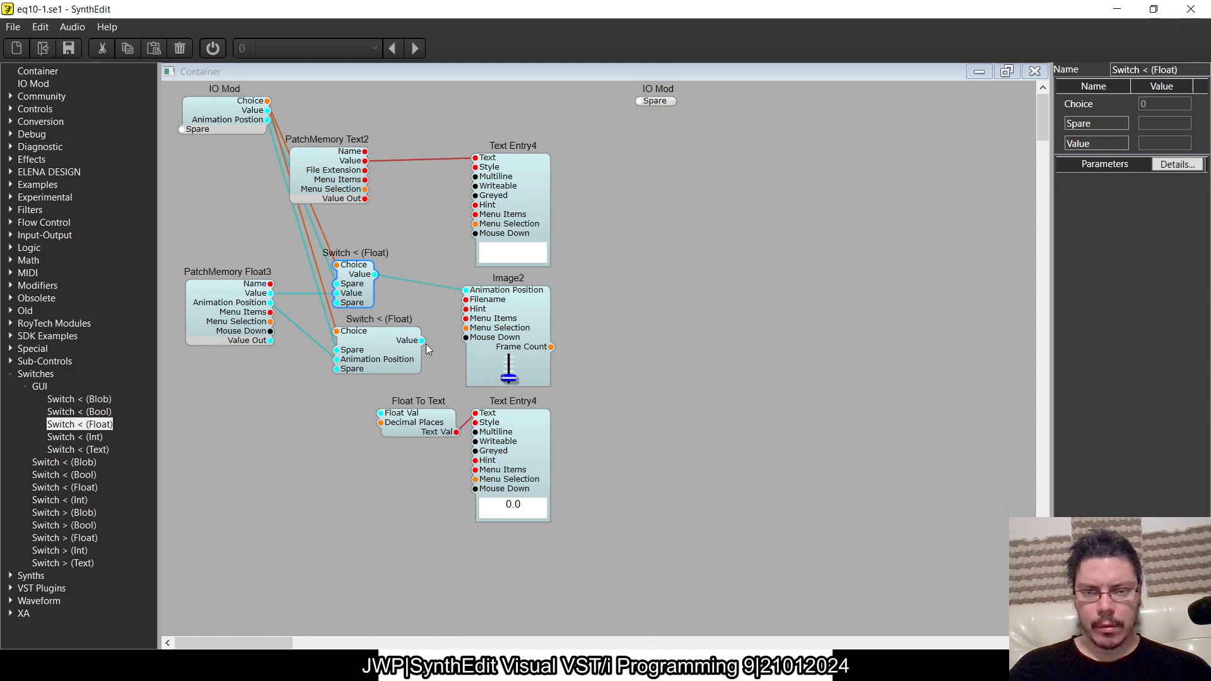
{"action": "left_click_drag", "start_coordinate": [422, 341], "coordinate": [378, 417]}
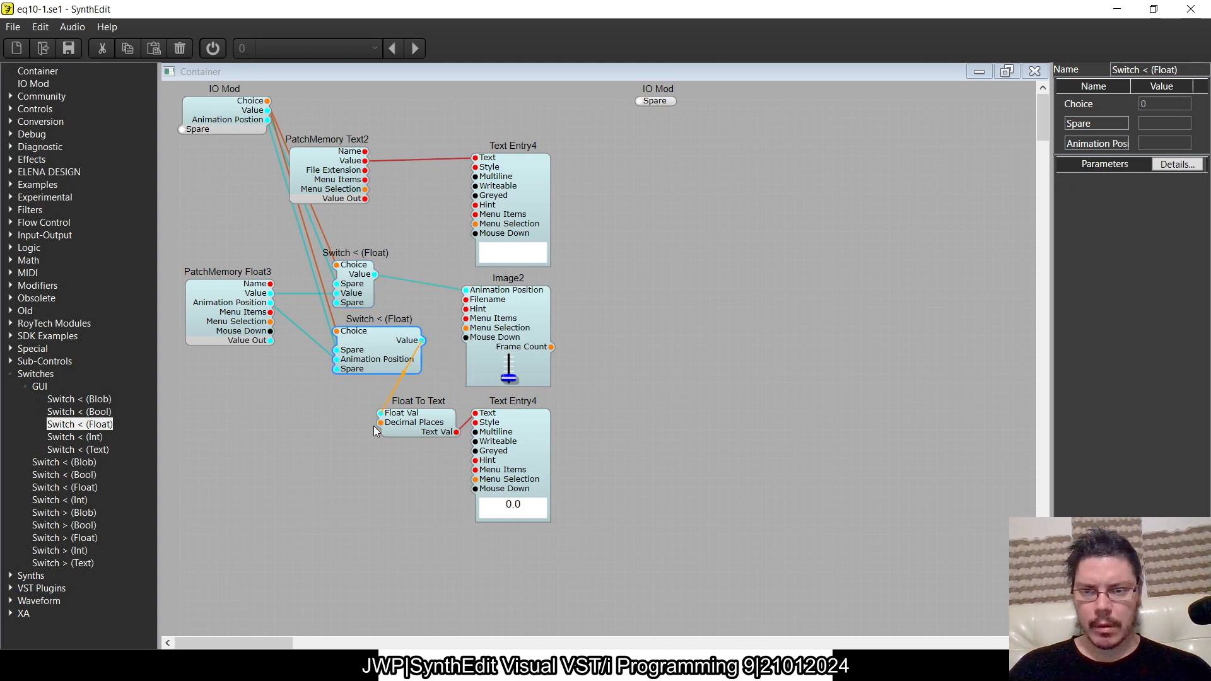
{"action": "left_click", "coordinate": [410, 282]}
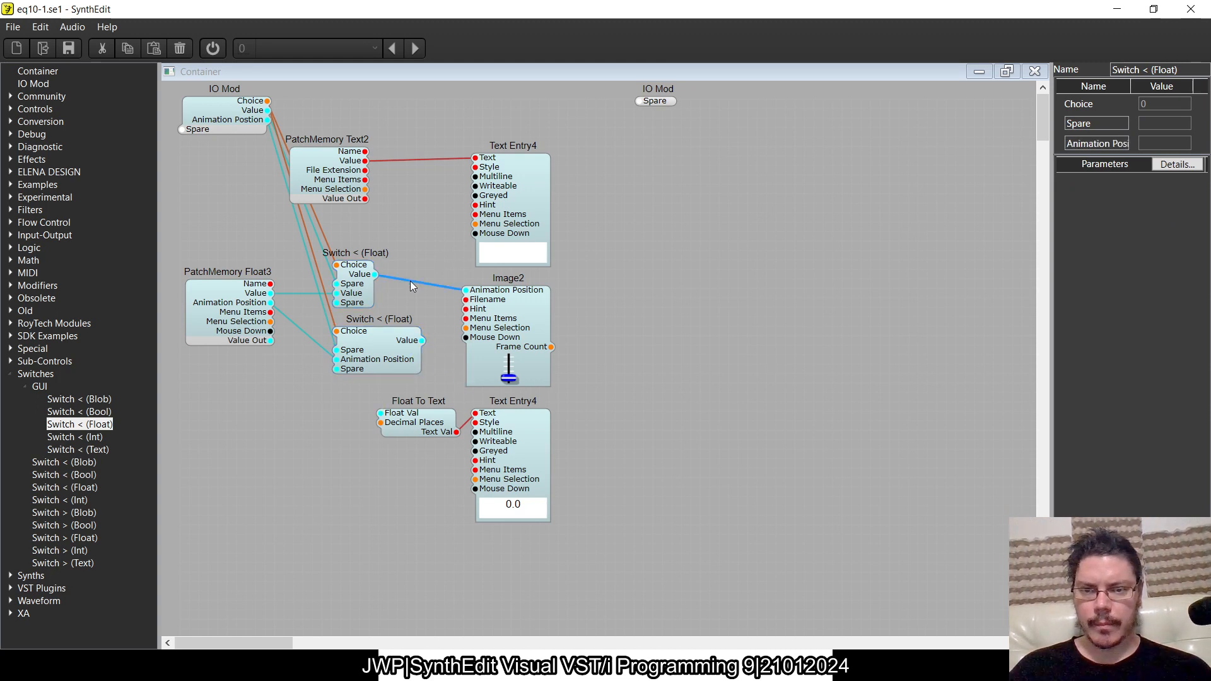
{"action": "key", "text": "Delete"}
- Connect the upper switch's output to Float To Text and the lower one's to Image2's Animation Position, and move the lower switch below PatchMemory Float3
{"action": "left_click_drag", "start_coordinate": [375, 274], "coordinate": [382, 411]}
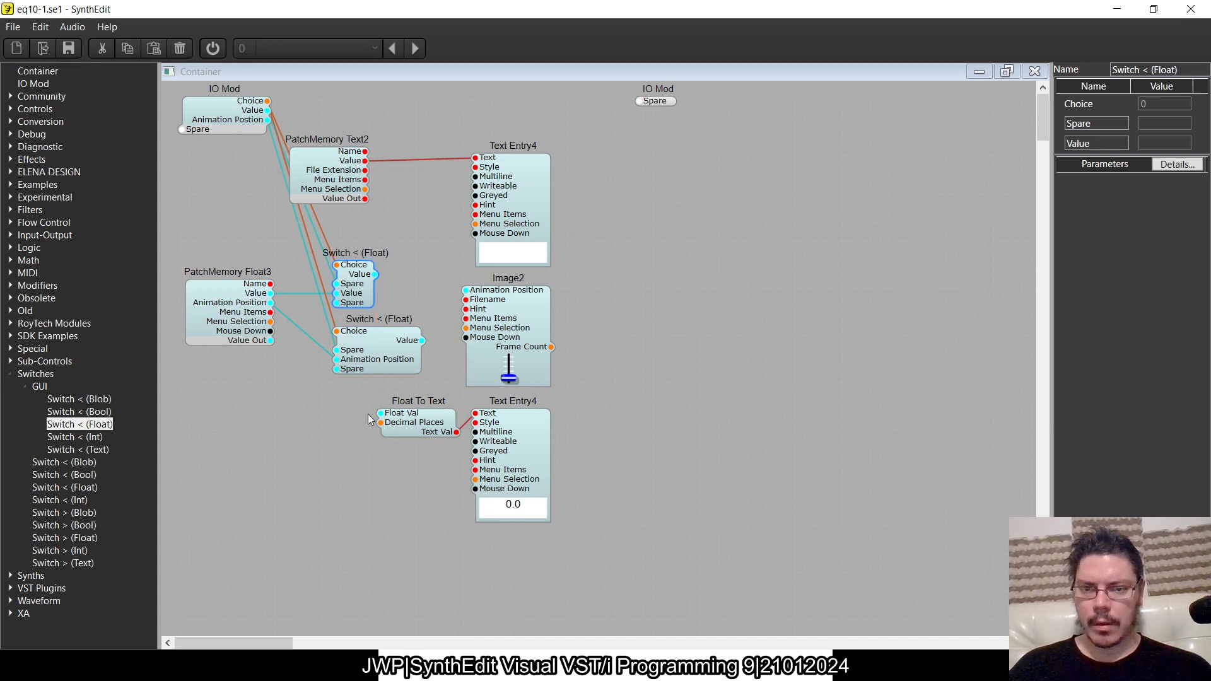
{"action": "left_click_drag", "start_coordinate": [421, 340], "coordinate": [465, 291]}
{"action": "left_click_drag", "start_coordinate": [352, 362], "coordinate": [303, 402]}
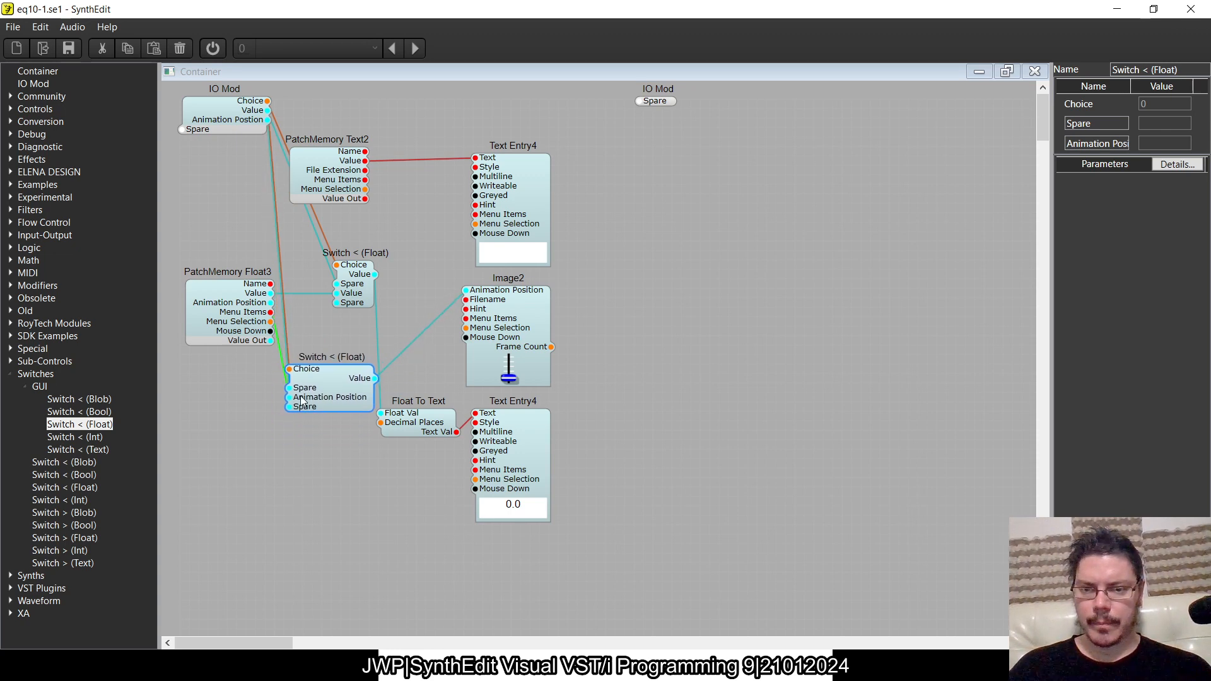
{"action": "left_click", "coordinate": [346, 287]}
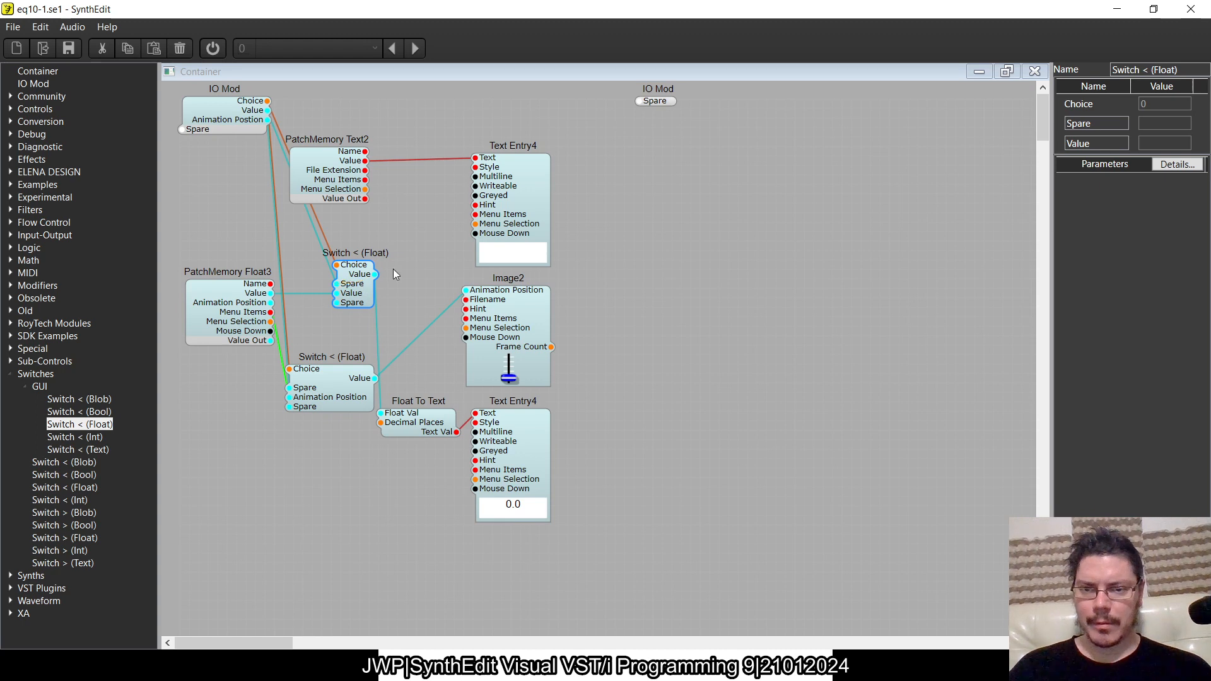
- Shift the upper Switch < (Float) slightly away from PatchMemory Float3 and add a Switch > (Float) module near Text Entry4
{"action": "left_click_drag", "start_coordinate": [349, 285], "coordinate": [358, 286]}
{"action": "left_click", "coordinate": [439, 273]}
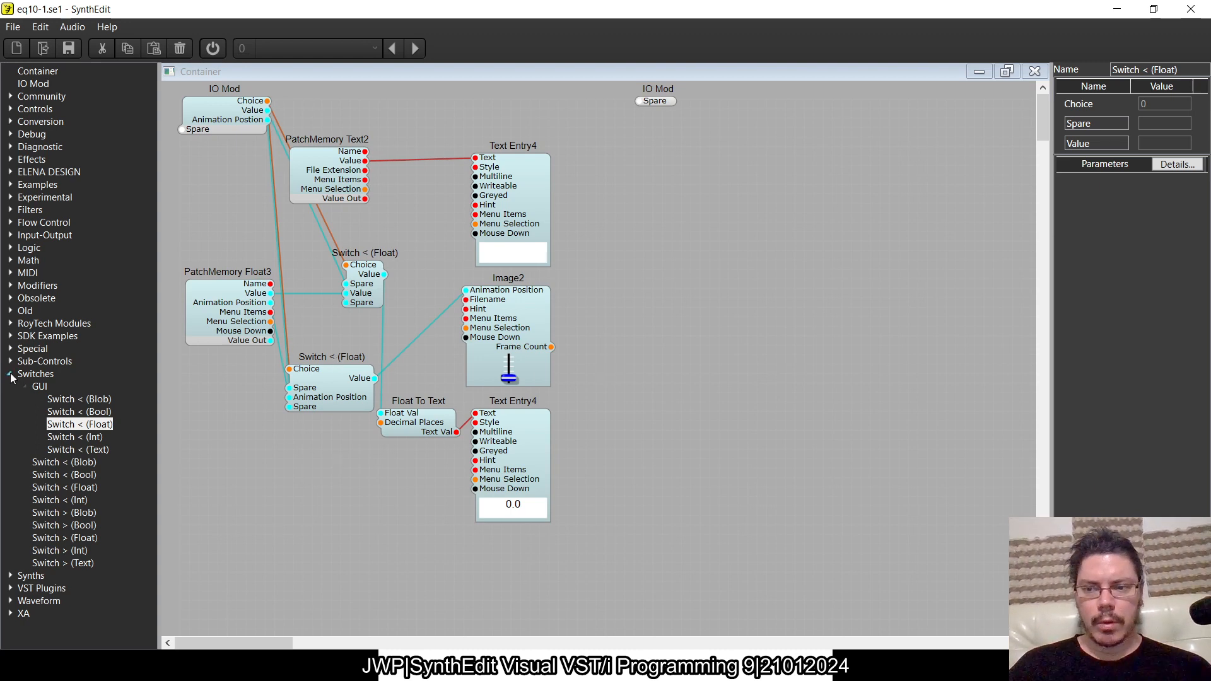
{"action": "left_click", "coordinate": [28, 391]}
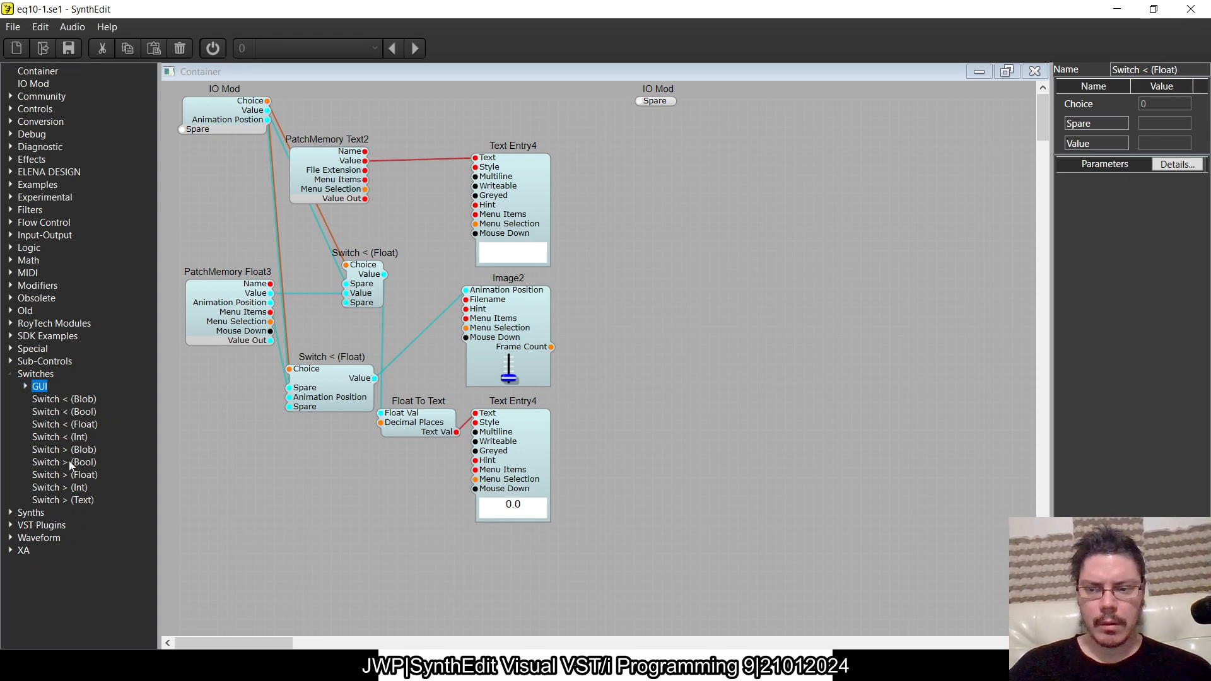
{"action": "left_click_drag", "start_coordinate": [69, 461], "coordinate": [66, 463]}
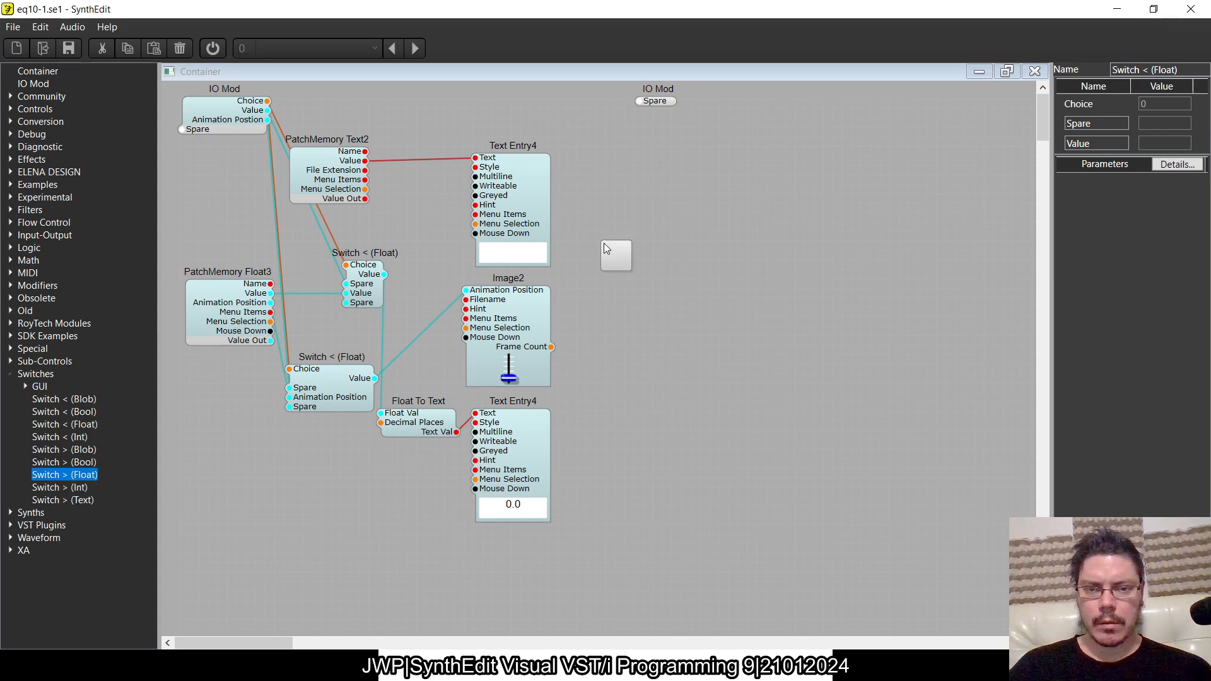
- Wire the new switch's inputs to the input IO Mod and PatchMemory Float3's Value Out, and place it between Text Entry4 and the output IO Mod
{"action": "left_click_drag", "start_coordinate": [603, 243], "coordinate": [187, 135]}
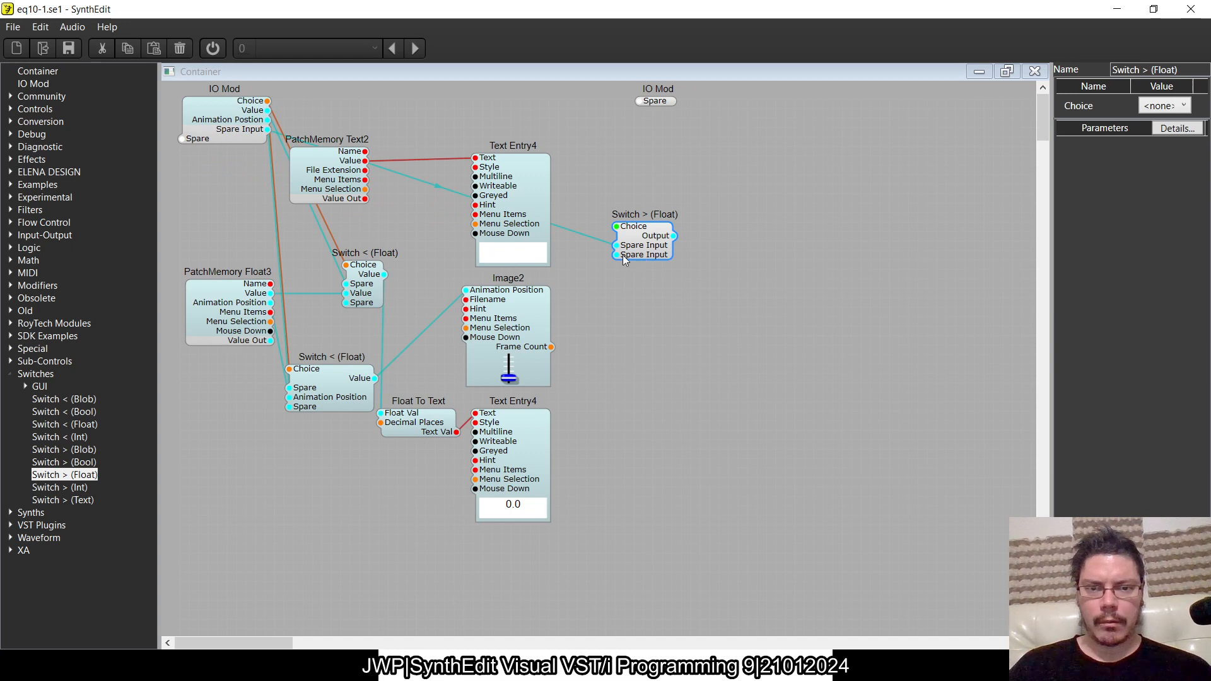
{"action": "left_click_drag", "start_coordinate": [618, 254], "coordinate": [260, 355]}
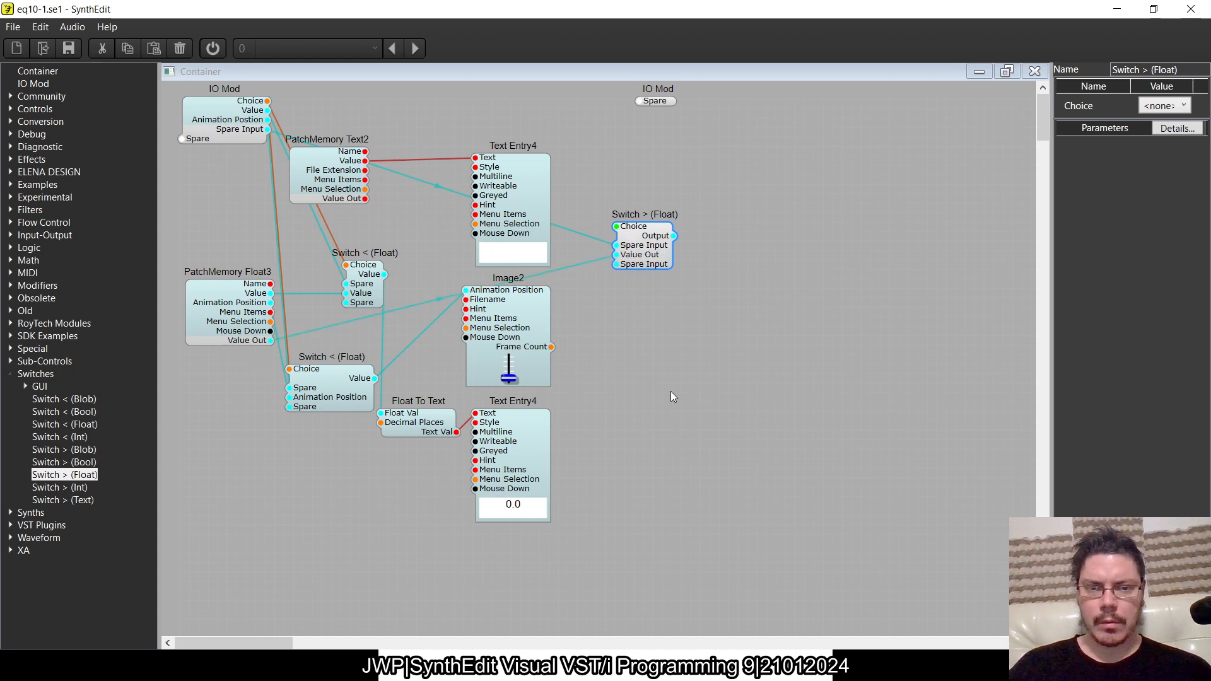
{"action": "left_click_drag", "start_coordinate": [637, 253], "coordinate": [603, 197]}
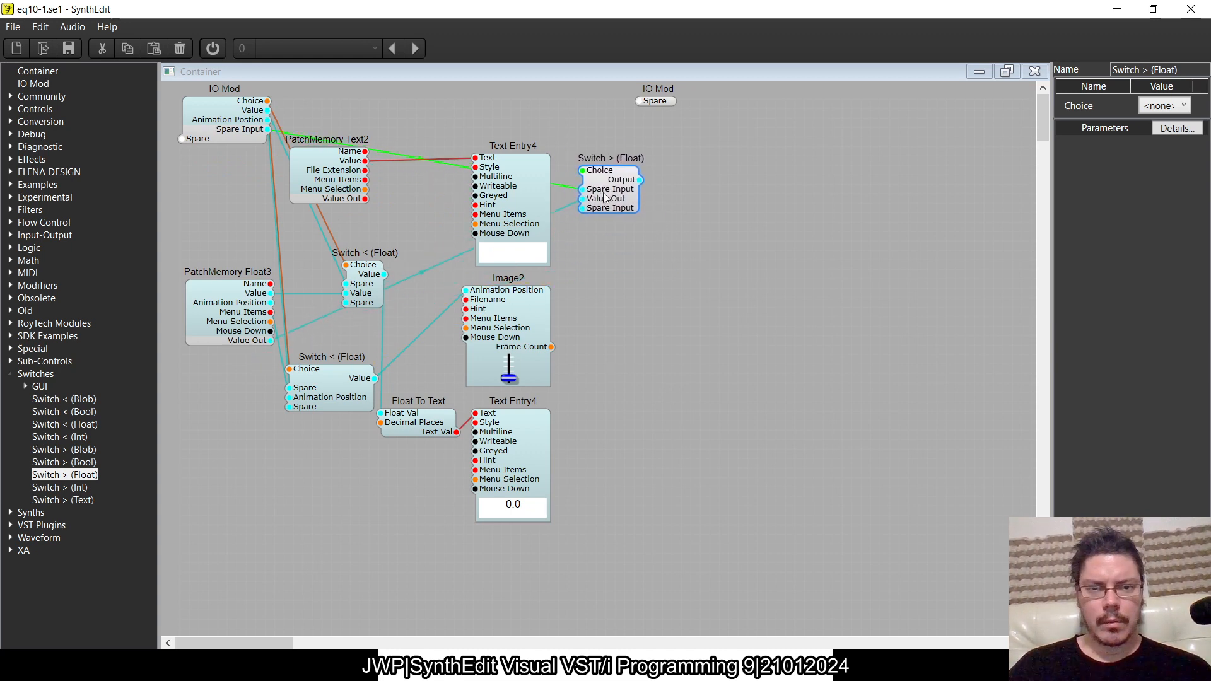
{"action": "left_click_drag", "start_coordinate": [660, 101], "coordinate": [759, 161]}
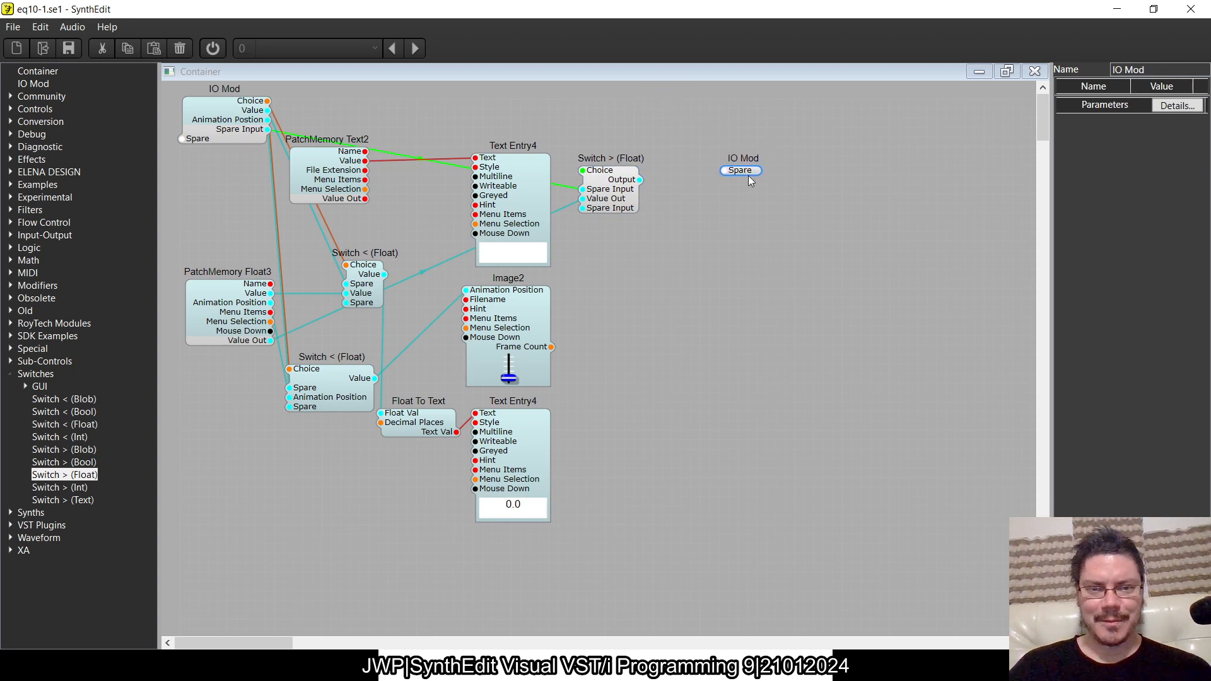
{"action": "left_click_drag", "start_coordinate": [598, 206], "coordinate": [613, 233]}
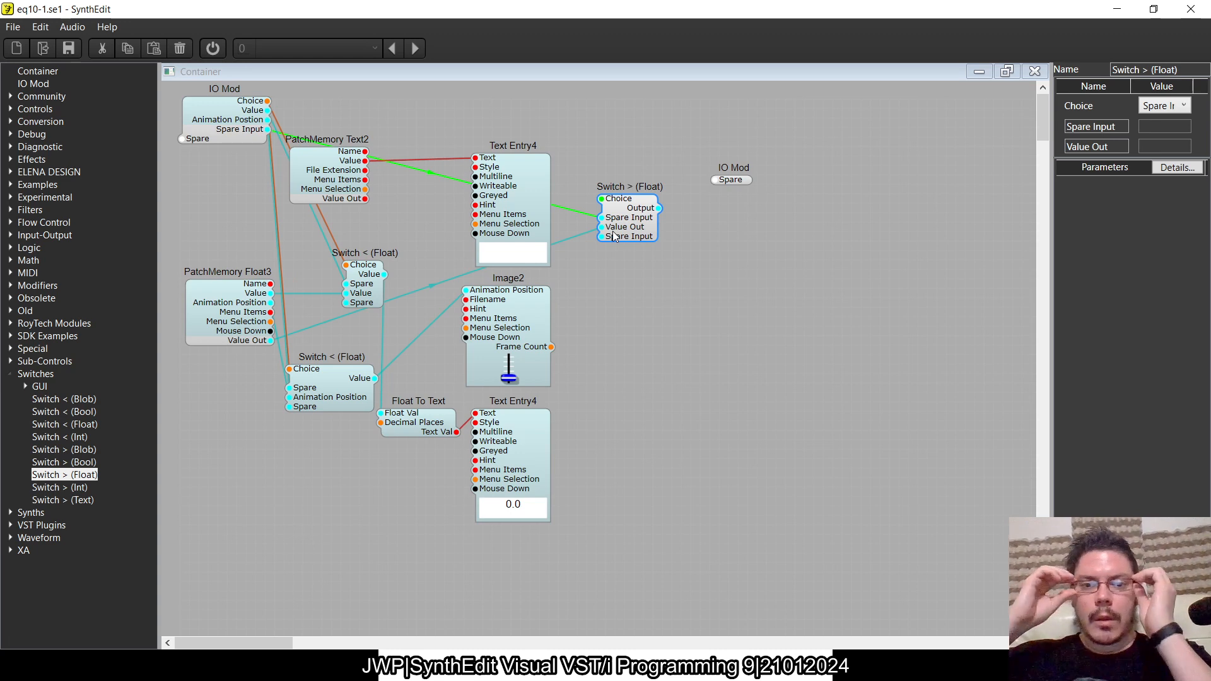
- Rename the Switch > (Float) module's two connected inputs as On and Off
{"action": "left_click", "coordinate": [1123, 127]}
{"action": "key", "text": "BackSpace"}
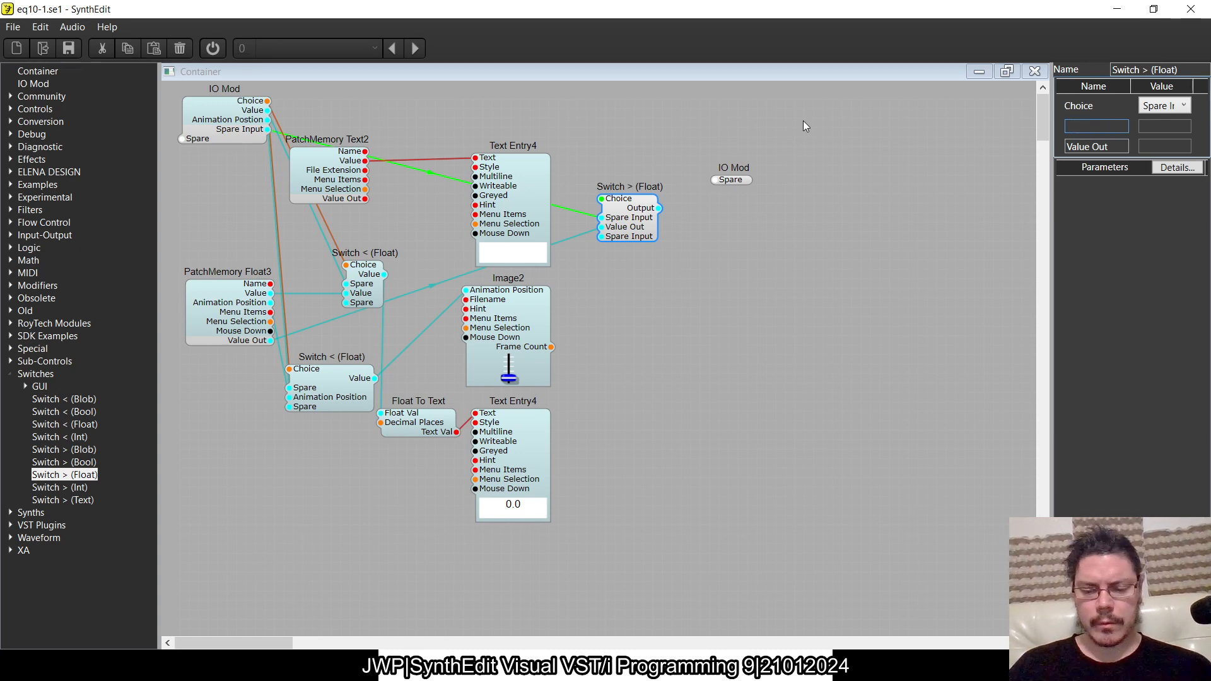
{"action": "type", "text": "Onn"}
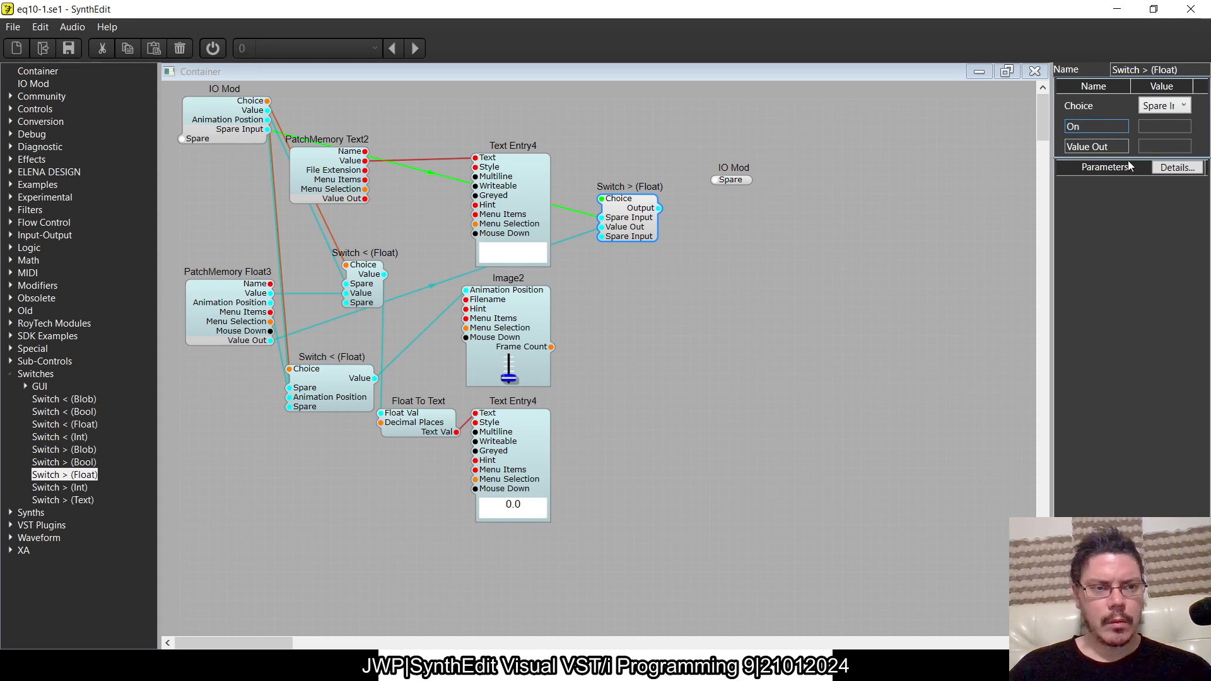
{"action": "key", "text": "Tab"}
{"action": "type", "text": "Off"}
{"action": "key", "text": "Tab"}
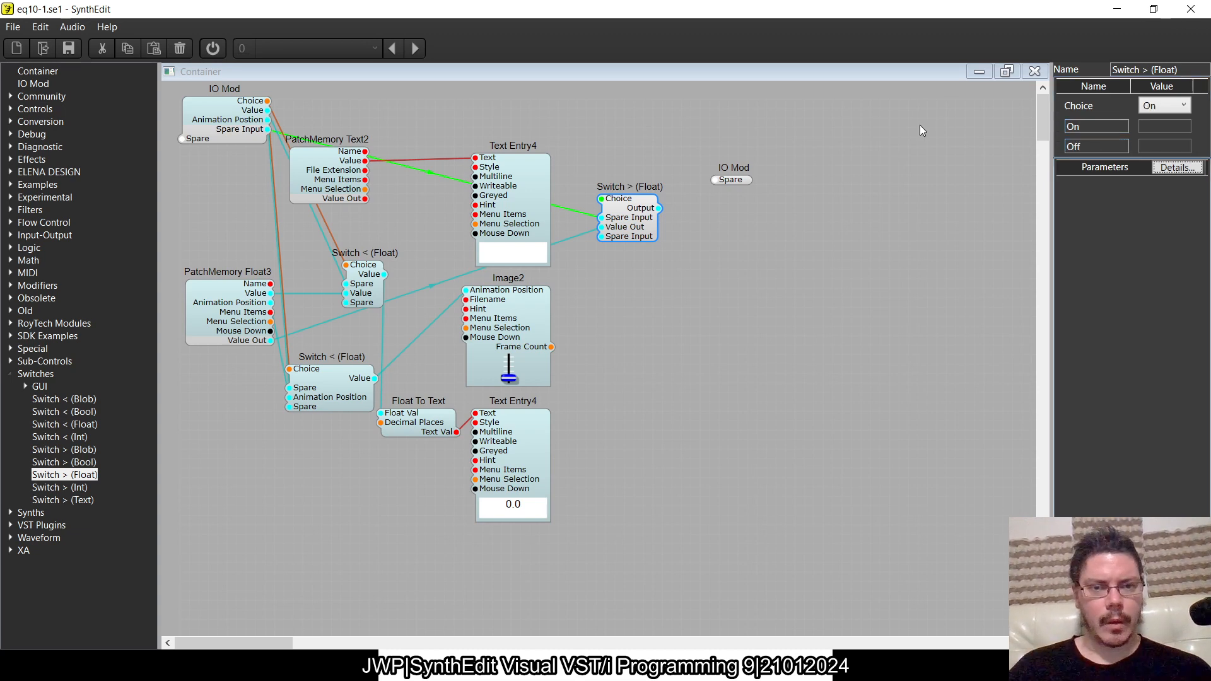
- Connect the Switch > (Float) Output to the output IO Mod and its Choice to the input IO Mod, and return to the 10 Band EQ
{"action": "left_click_drag", "start_coordinate": [658, 208], "coordinate": [718, 183]}
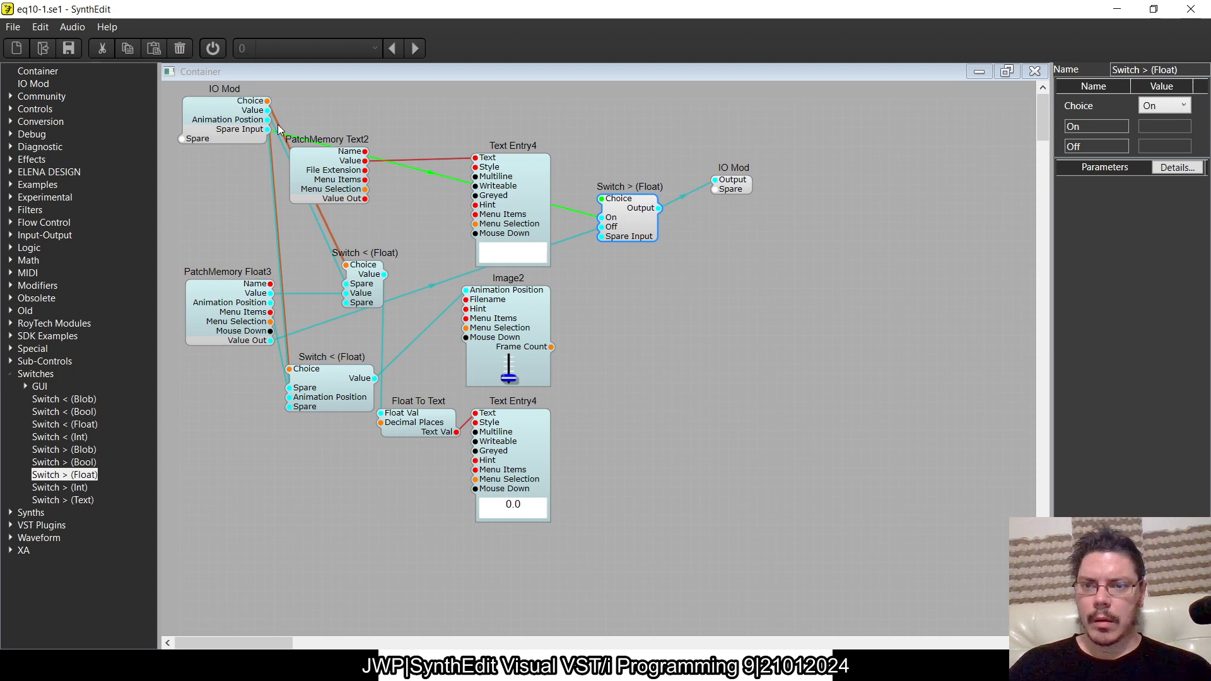
{"action": "left_click_drag", "start_coordinate": [601, 199], "coordinate": [187, 142]}
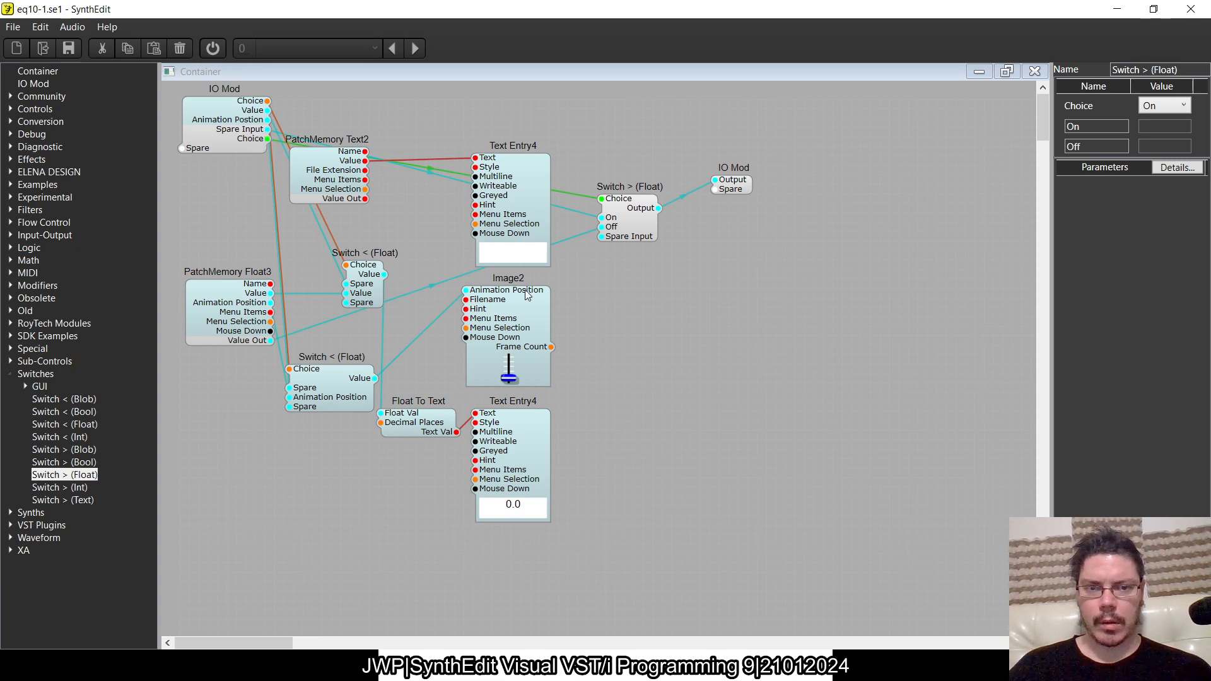
{"action": "left_click", "coordinate": [1035, 71]}
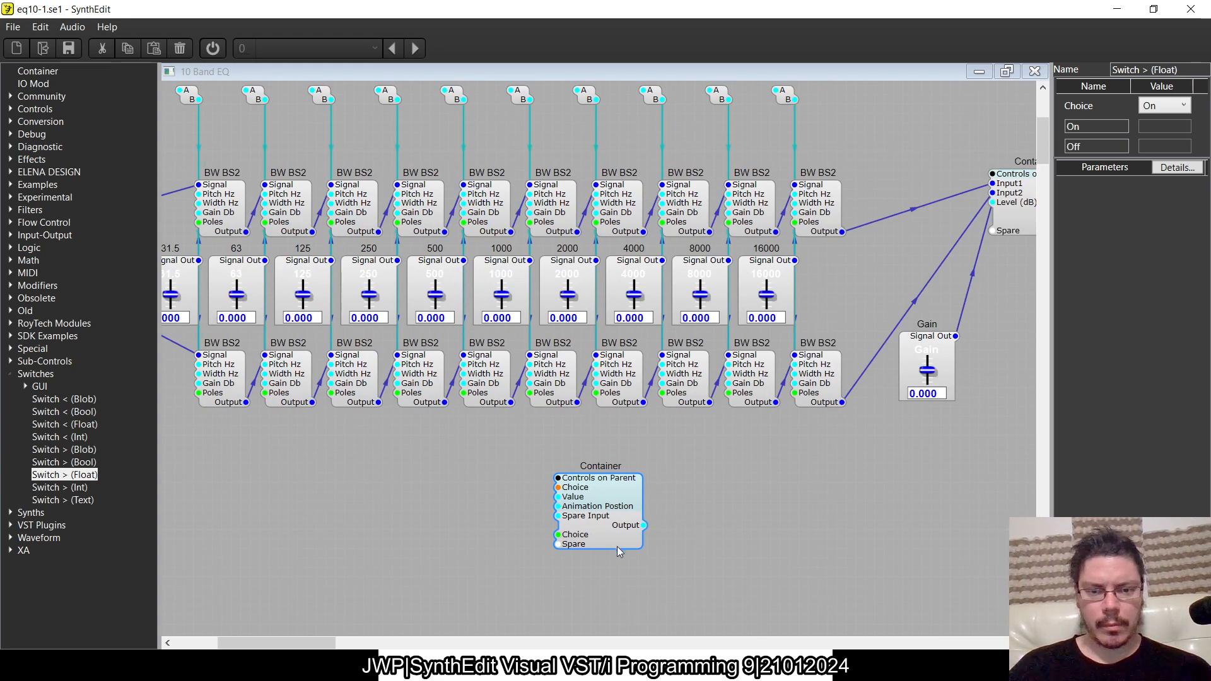
{"action": "double_click", "coordinate": [628, 522]}
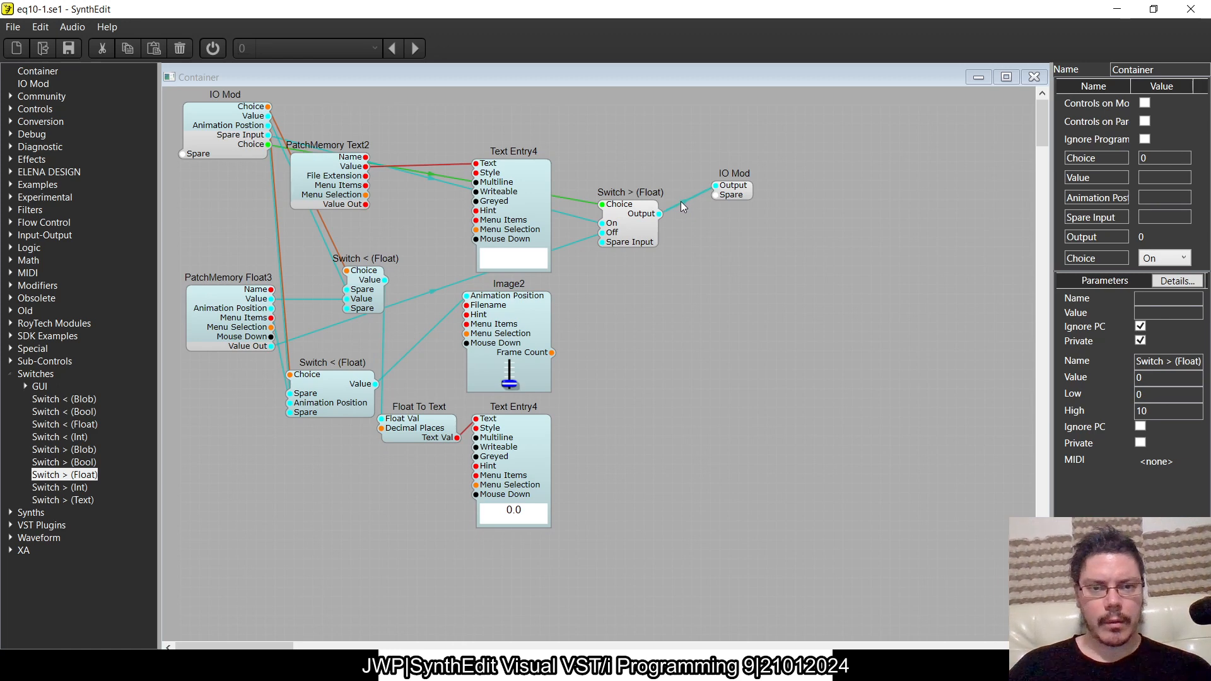
{"action": "left_click", "coordinate": [653, 220]}
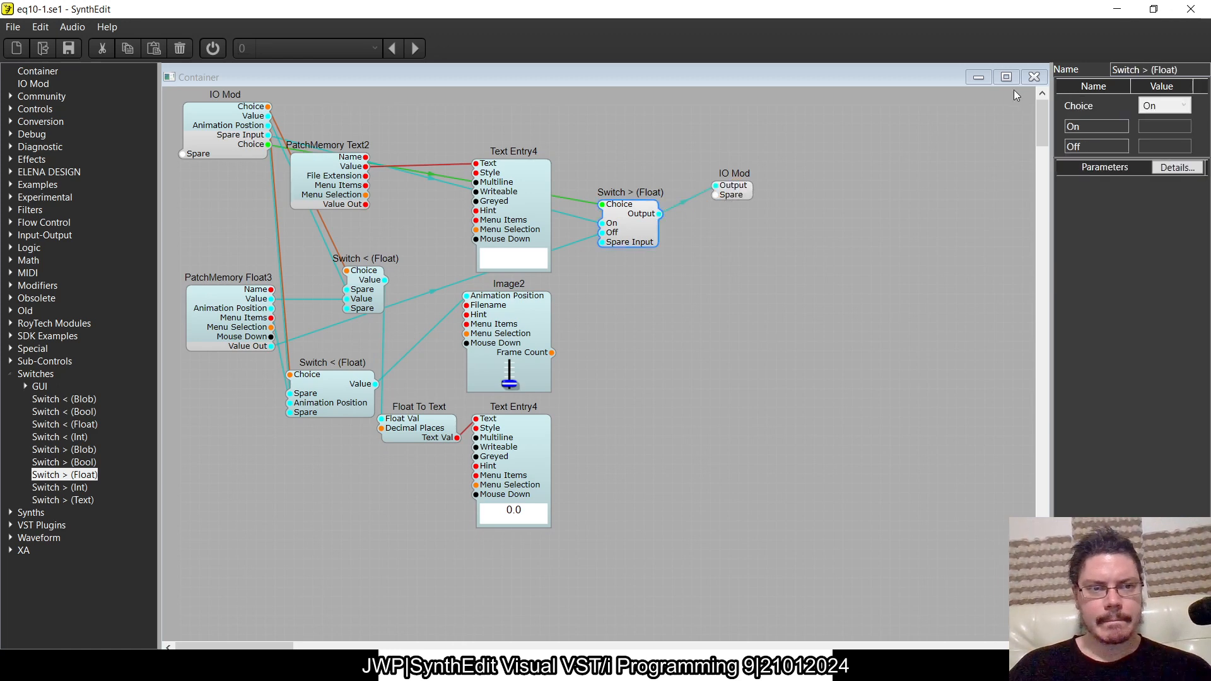
{"action": "left_click", "coordinate": [1034, 77]}
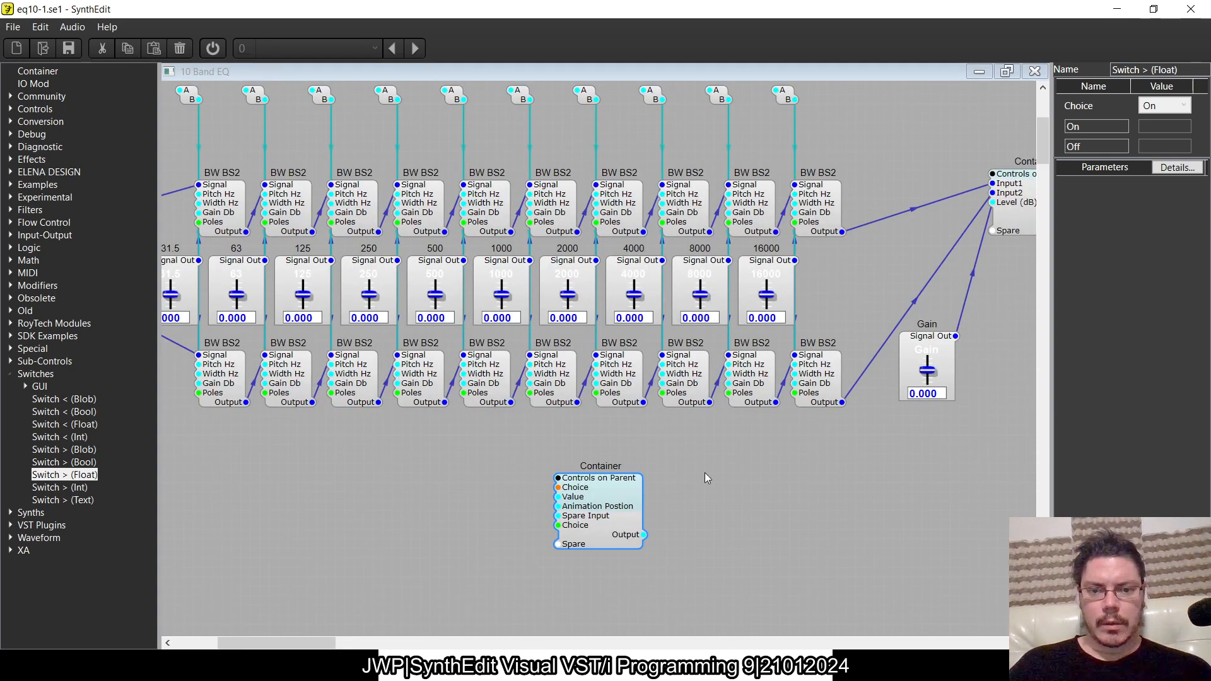
- Enable Controls on Module for the slider container and move it below the first equalizer bands
{"action": "left_click_drag", "start_coordinate": [608, 530], "coordinate": [553, 501]}
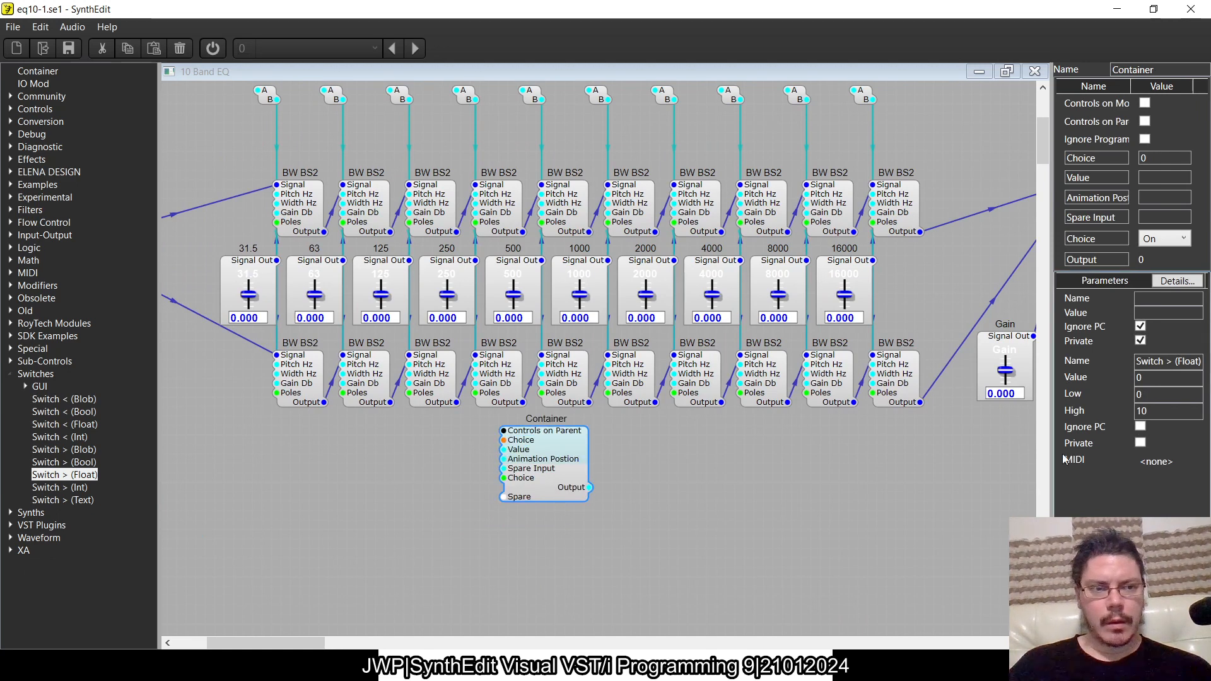
{"action": "left_click", "coordinate": [1145, 103]}
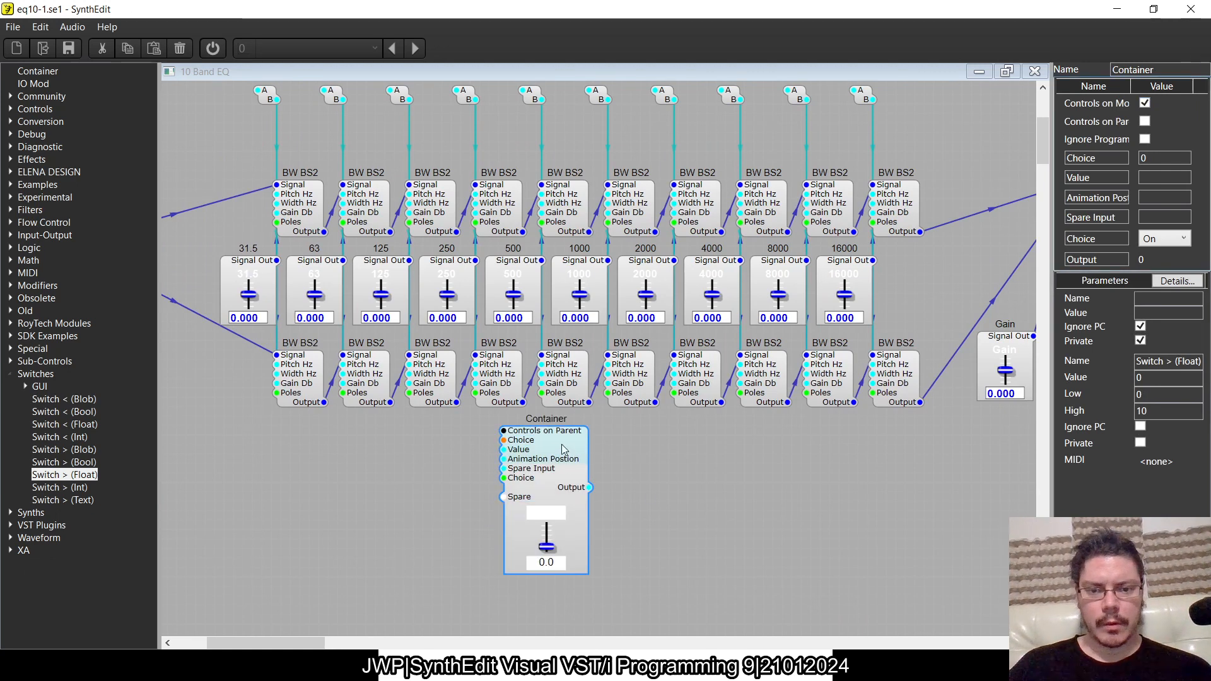
{"action": "left_click_drag", "start_coordinate": [564, 449], "coordinate": [380, 406]}
{"action": "left_click_drag", "start_coordinate": [373, 403], "coordinate": [355, 400]}
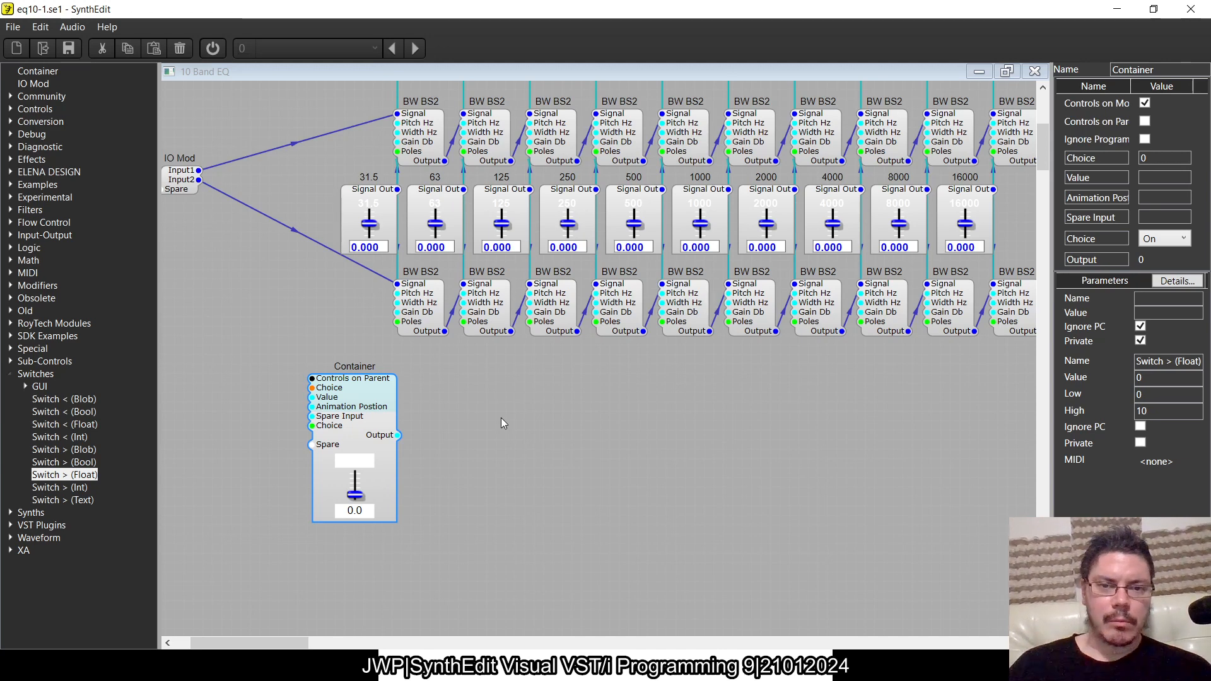
{"action": "scroll", "coordinate": [501, 418], "scroll_direction": "left", "scroll_amount": 3}
{"action": "left_click_drag", "start_coordinate": [470, 405], "coordinate": [495, 404]}
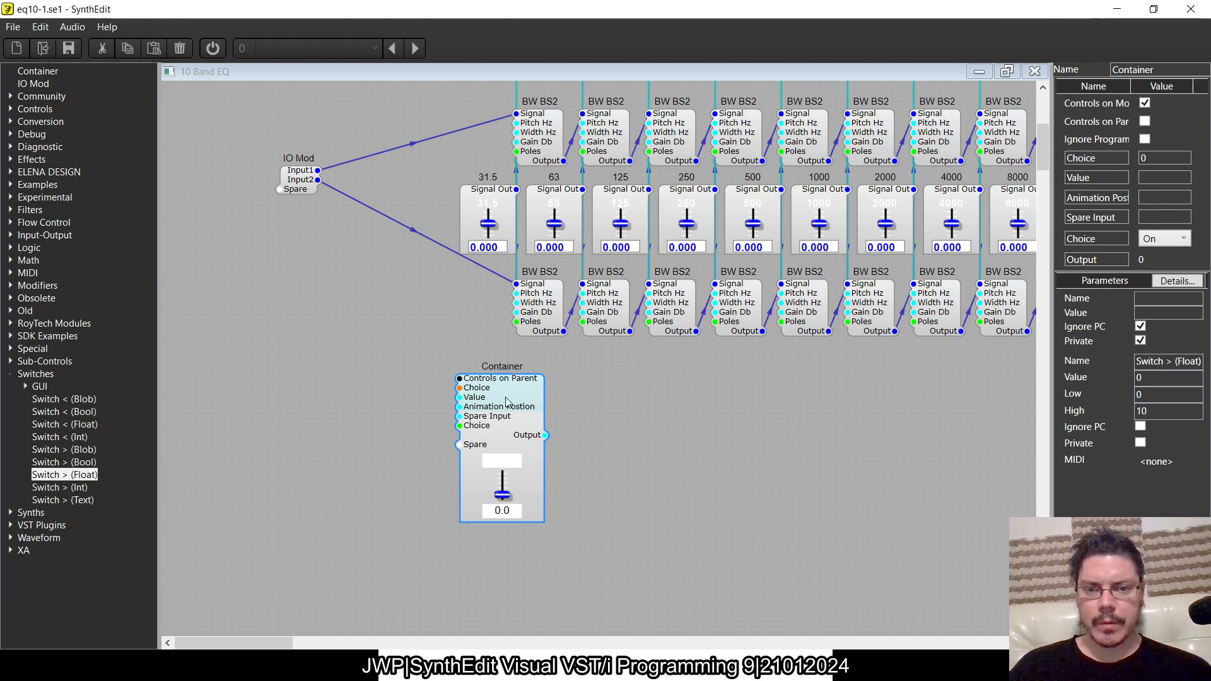
{"action": "left_click", "coordinate": [10, 360]}
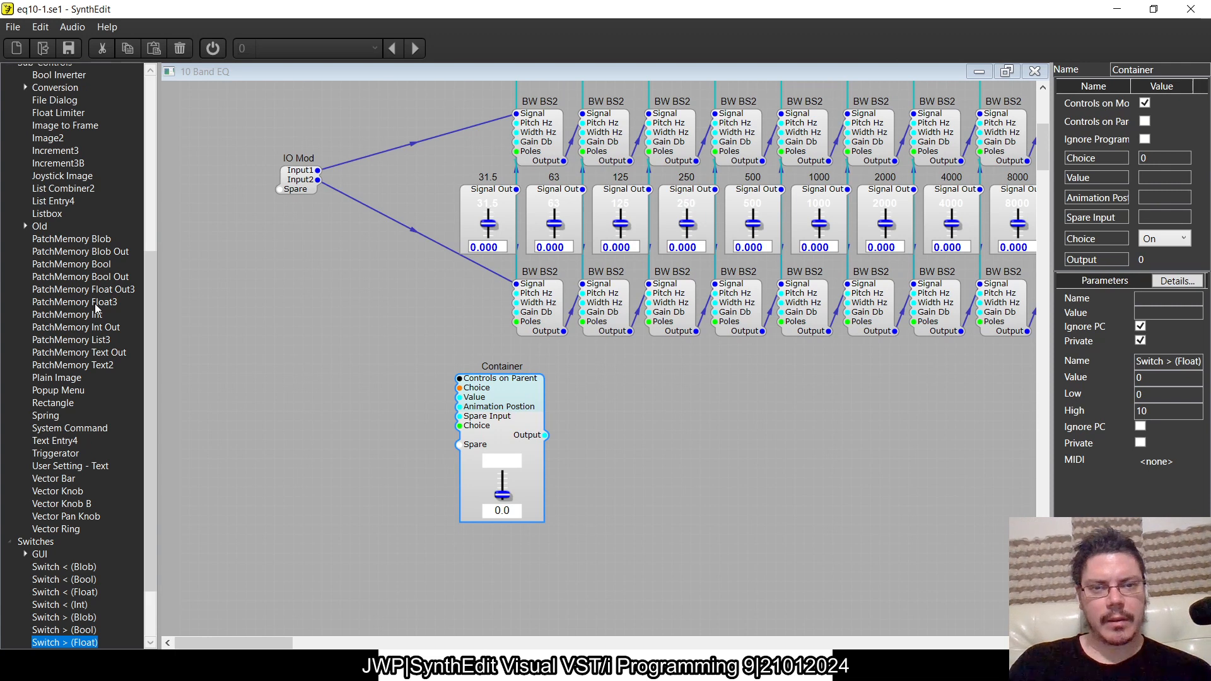
{"action": "left_click_drag", "start_coordinate": [94, 304], "coordinate": [350, 333]}
{"action": "left_click_drag", "start_coordinate": [545, 437], "coordinate": [489, 480]}
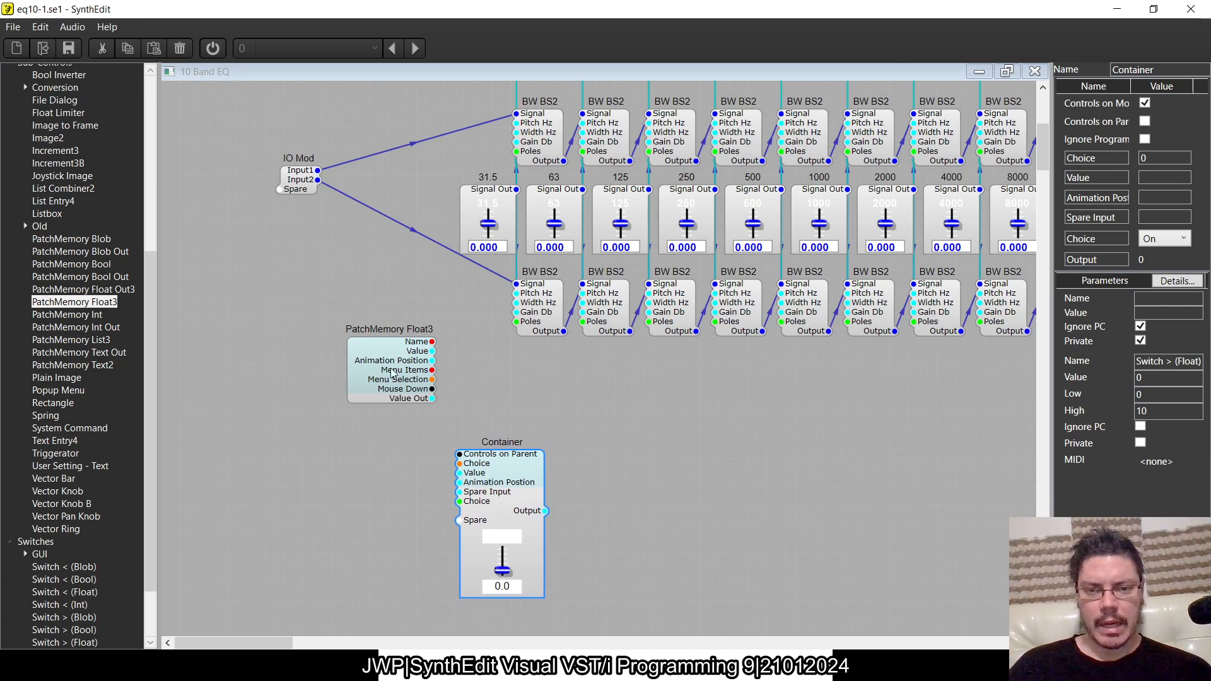
{"action": "left_click_drag", "start_coordinate": [392, 368], "coordinate": [363, 359]}
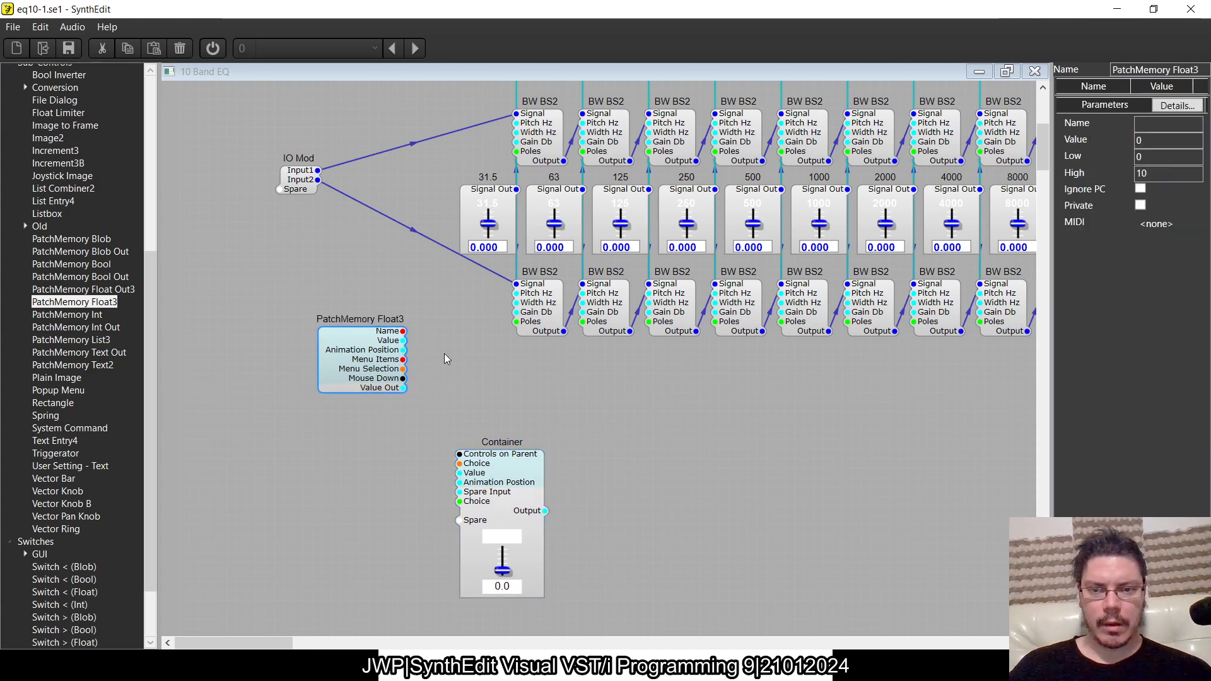
{"action": "left_click_drag", "start_coordinate": [392, 374], "coordinate": [326, 346]}
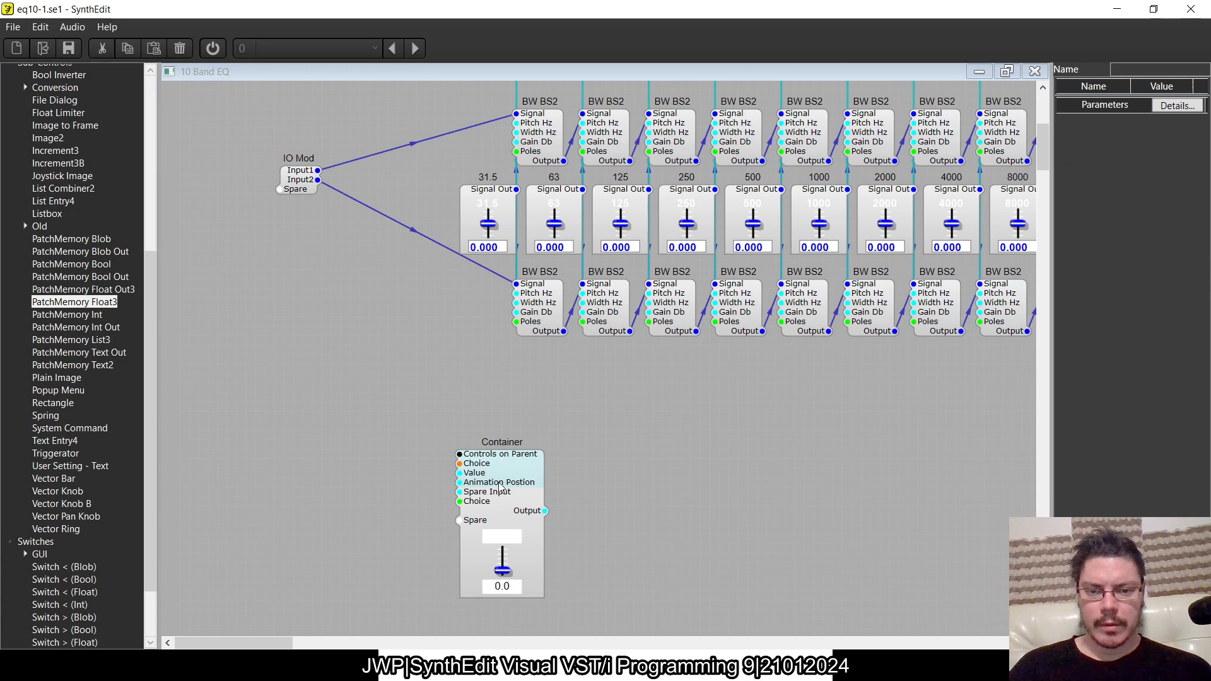
- Duplicate the slider container and place the copy below the input IO Mod of the 10 Band EQ
{"action": "left_click", "coordinate": [500, 488]}
{"action": "key", "text": "ctrl+c"}
{"action": "key", "text": "ctrl+v"}
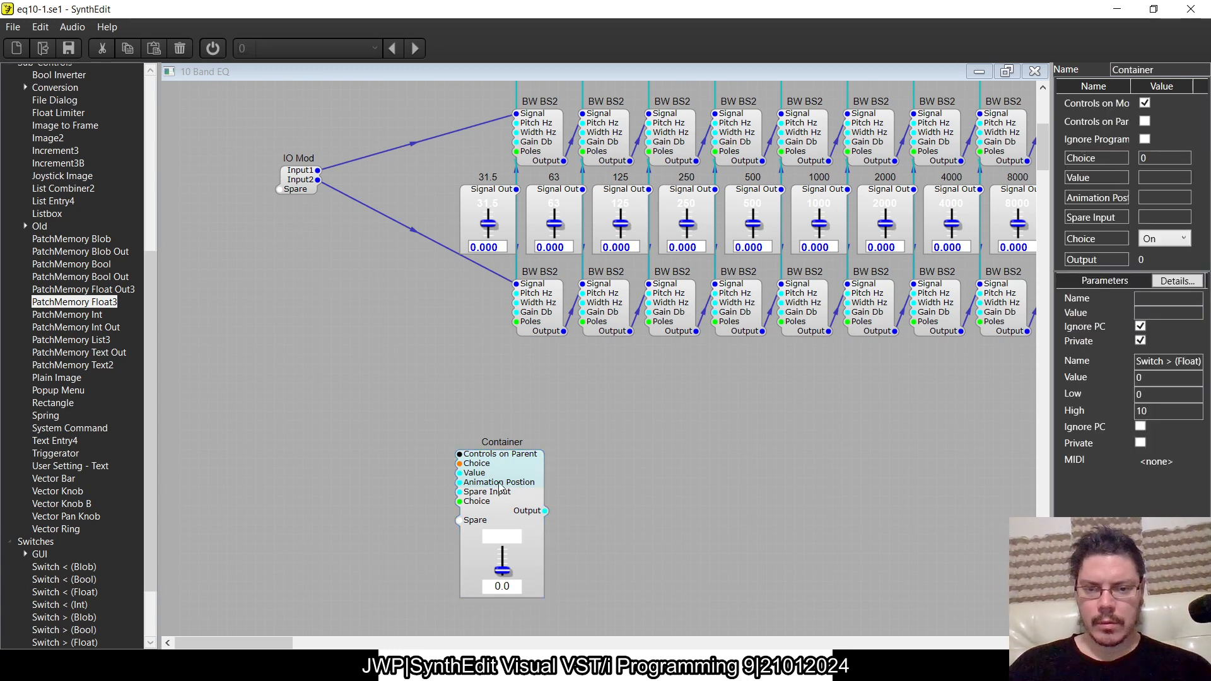
{"action": "left_click_drag", "start_coordinate": [544, 494], "coordinate": [352, 354]}
- Inside the copied container, delete every module except PatchMemory Float3 and the two IO Mods
{"action": "double_click", "coordinate": [351, 351]}
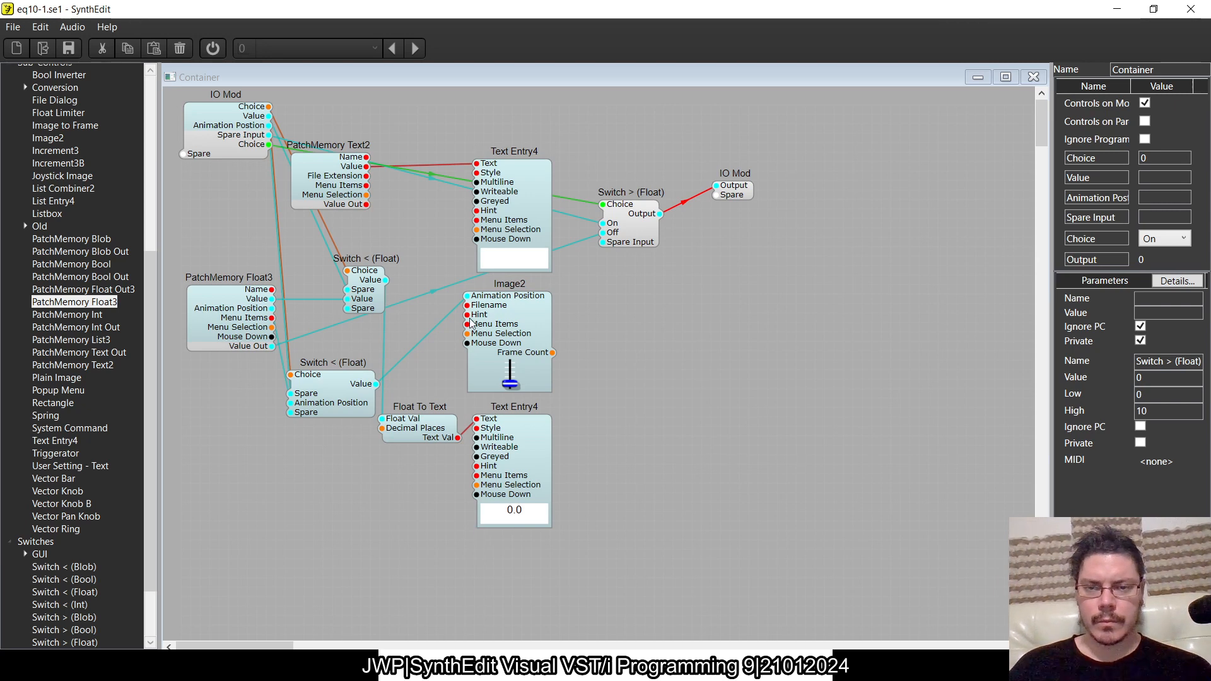
{"action": "left_click", "coordinate": [351, 186]}
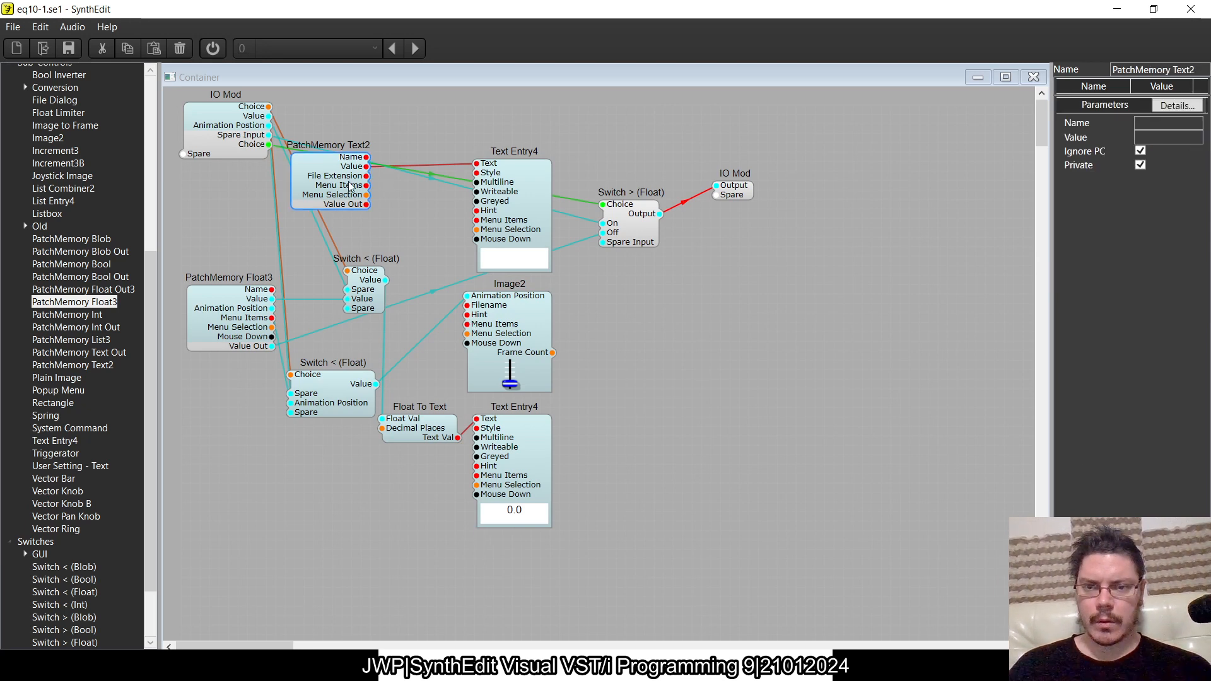
{"action": "left_click", "coordinate": [512, 235]}
{"action": "left_click", "coordinate": [523, 330]}
{"action": "left_click", "coordinate": [367, 300], "text": "shift"}
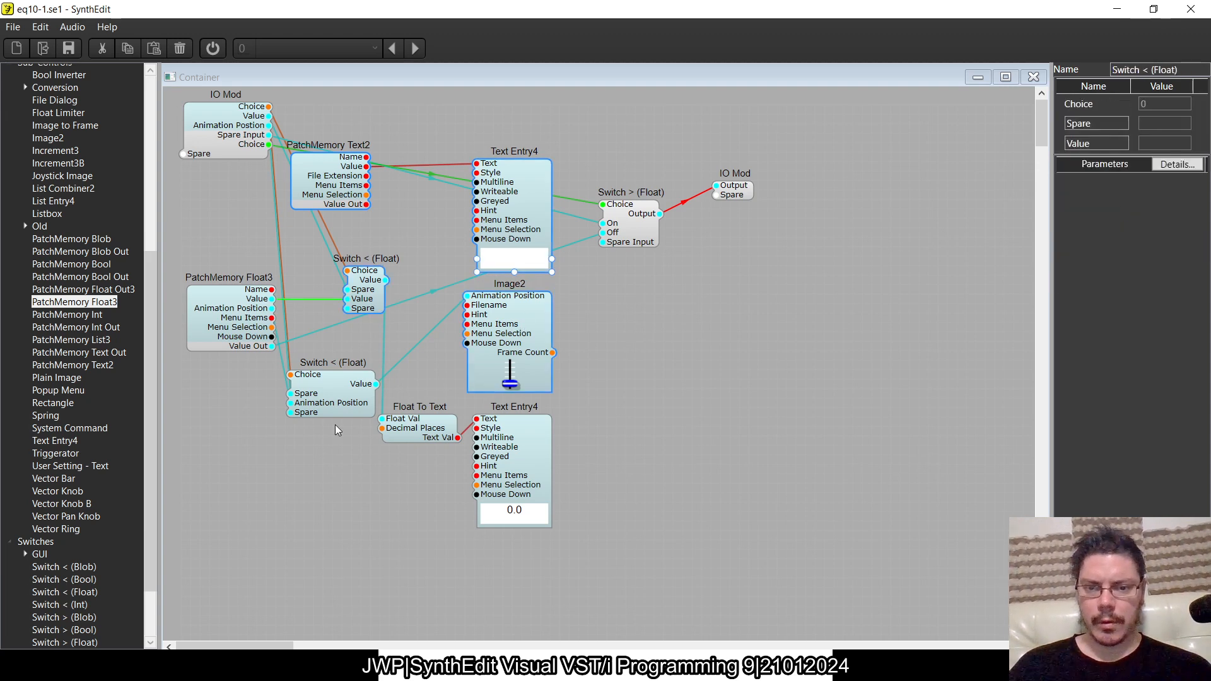
{"action": "left_click_drag", "start_coordinate": [401, 430], "coordinate": [416, 434]}
{"action": "left_click", "coordinate": [372, 404], "text": "shift"}
{"action": "left_click", "coordinate": [549, 444], "text": "shift"}
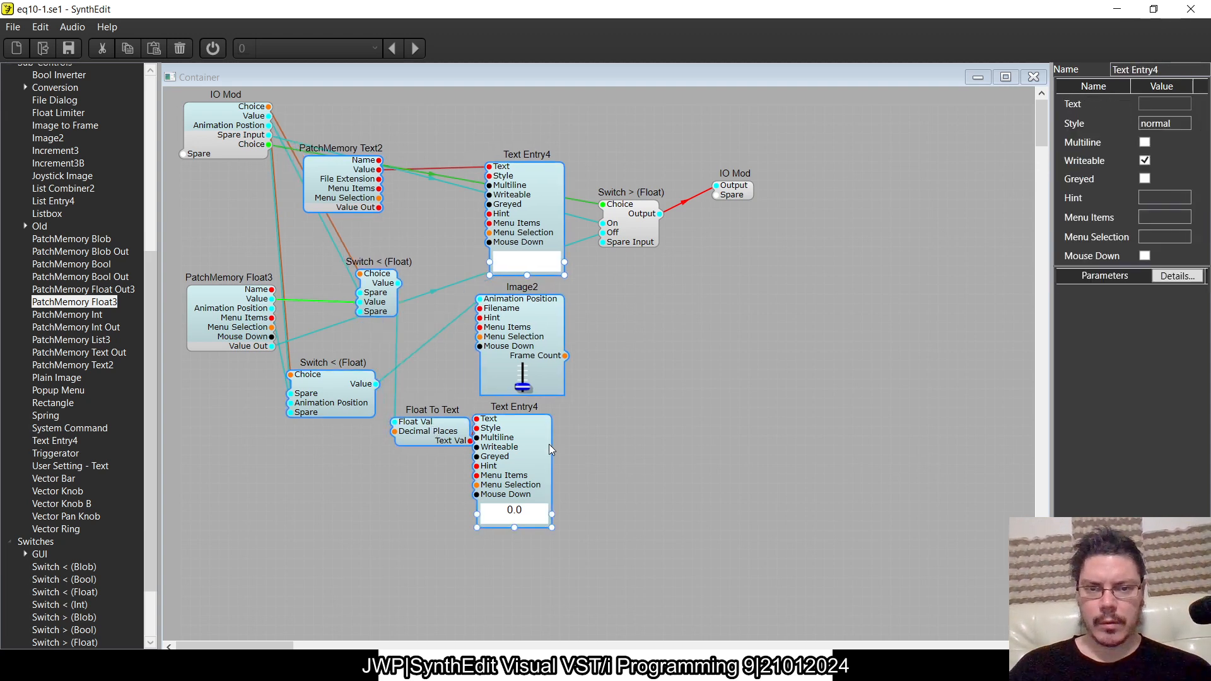
{"action": "key", "text": "Delete"}
{"action": "left_click", "coordinate": [631, 234]}
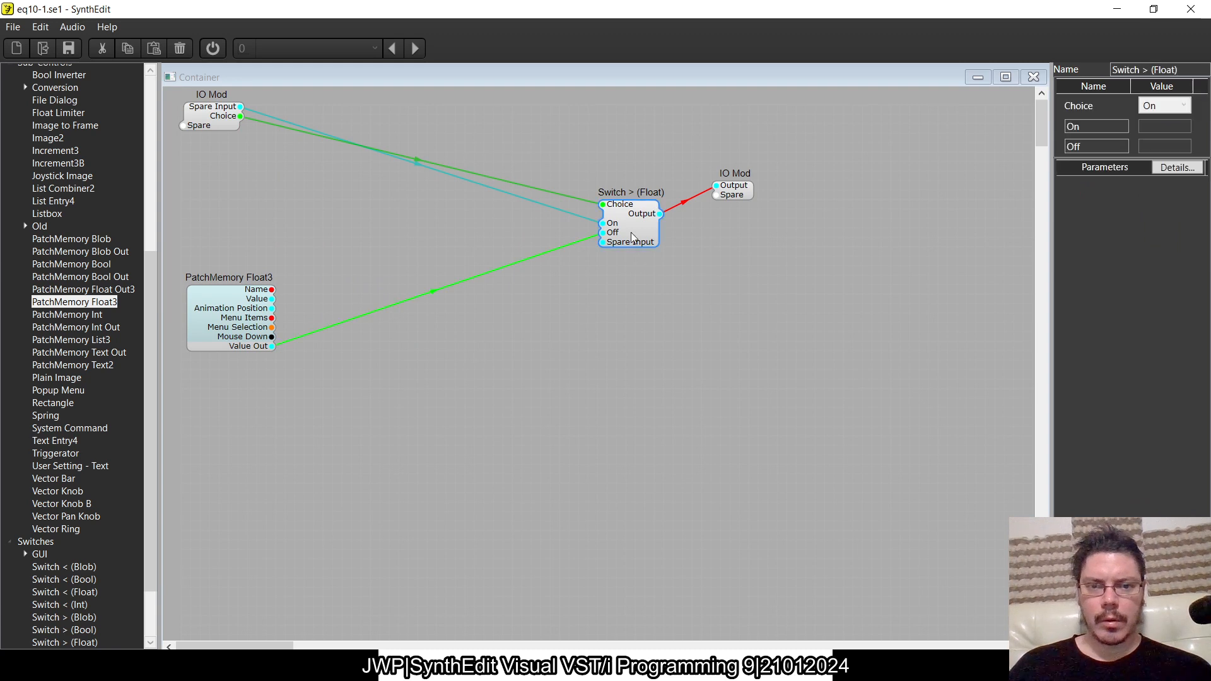
{"action": "key", "text": "Delete"}
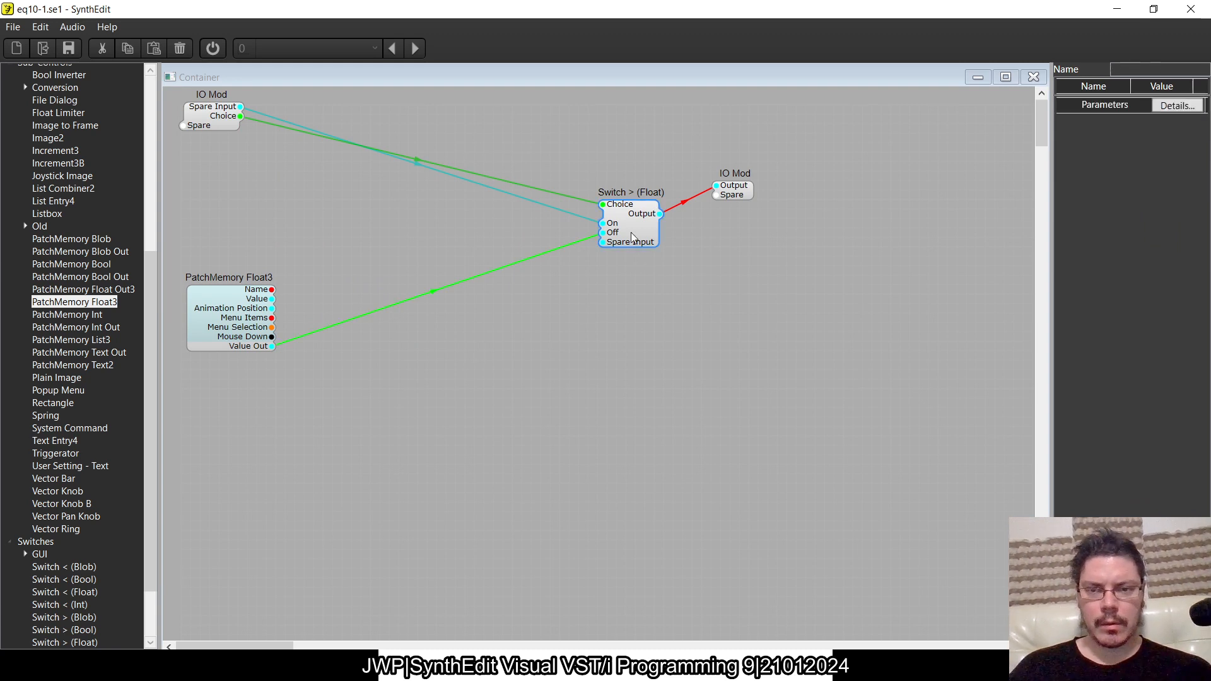
- Cut PatchMemory Float3 out of the copied container and paste it into the 10 Band EQ near the slider container
{"action": "left_click_drag", "start_coordinate": [216, 320], "coordinate": [513, 231]}
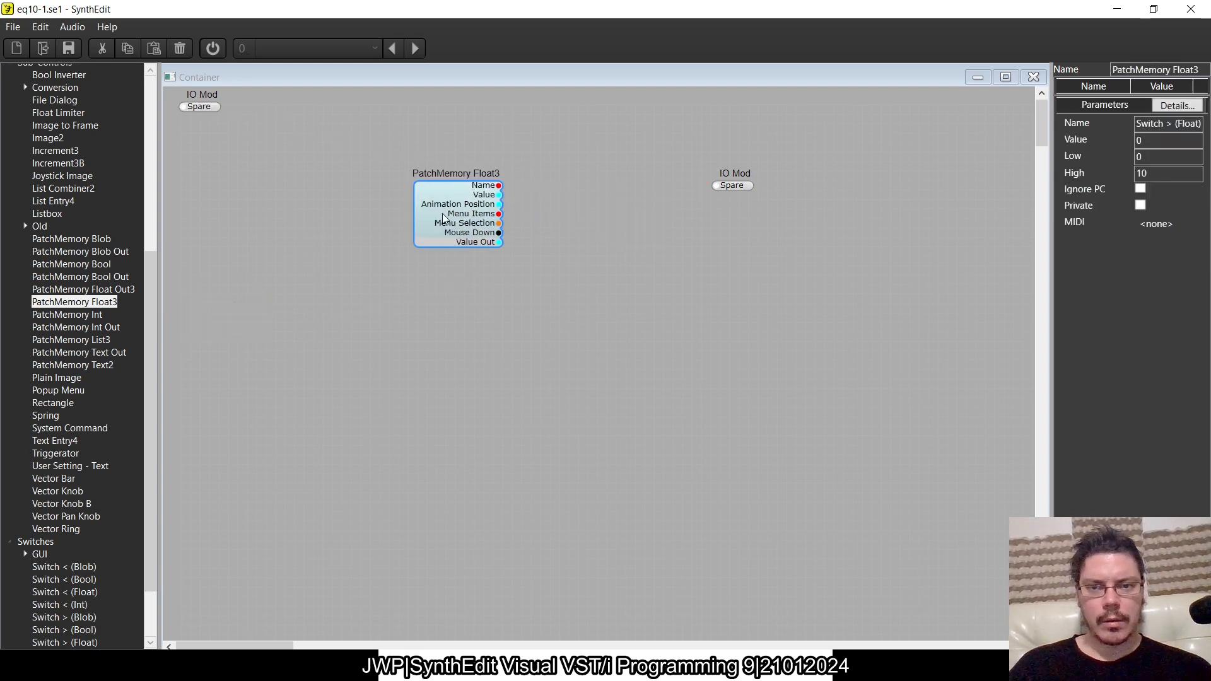
{"action": "key", "text": "Delete"}
{"action": "left_click", "coordinate": [1030, 78]}
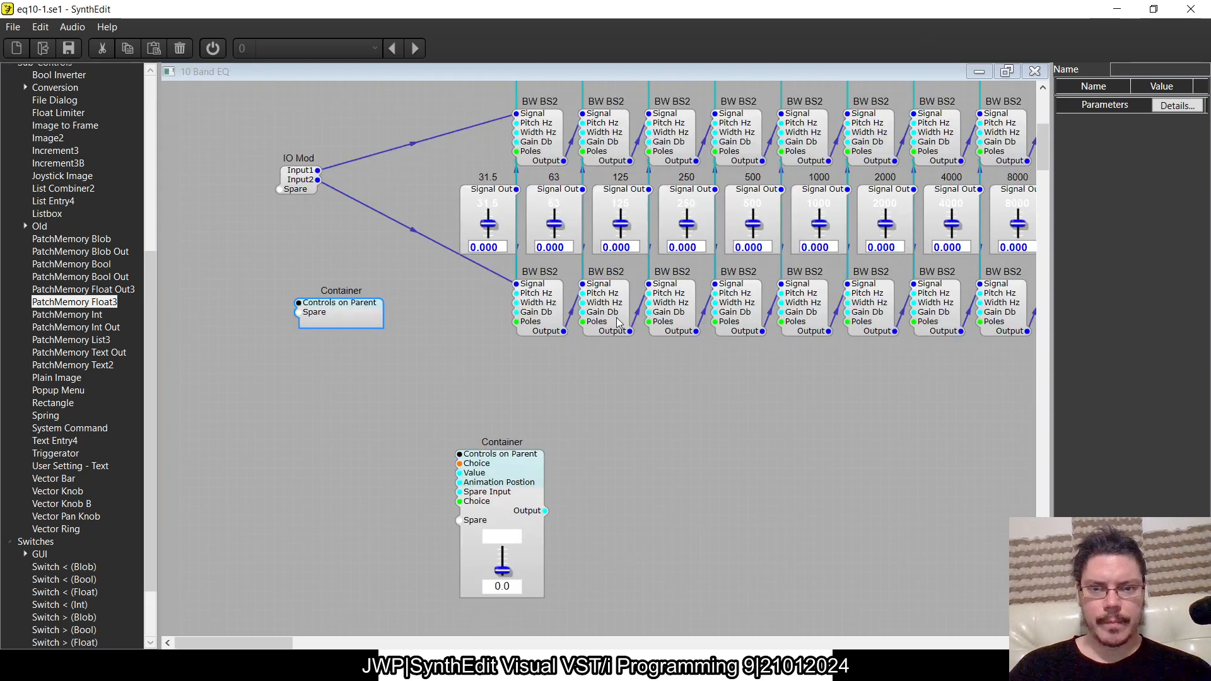
{"action": "right_click", "coordinate": [463, 409]}
{"action": "left_click", "coordinate": [484, 449]}
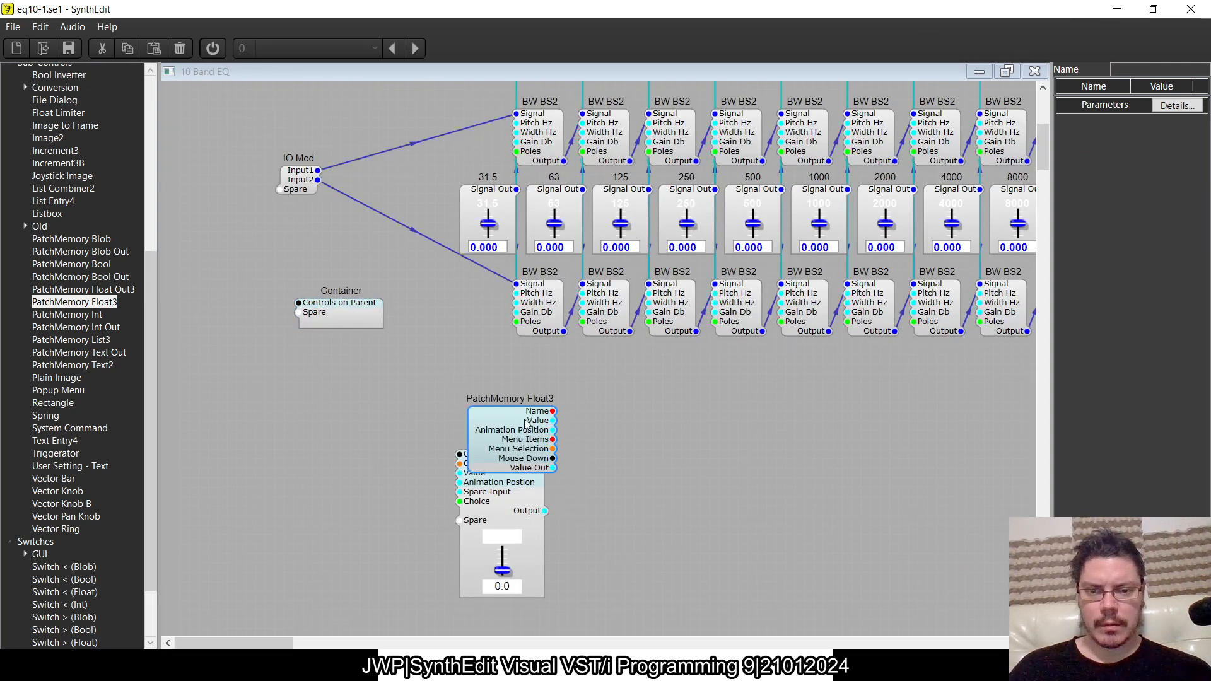
- Delete the emptied container and wire PatchMemory Float3's Value and Animation Position to the matching inputs of the slider container
{"action": "left_click_drag", "start_coordinate": [483, 453], "coordinate": [456, 473]}
{"action": "left_click", "coordinate": [352, 308]}
{"action": "key", "text": "Delete"}
{"action": "left_click_drag", "start_coordinate": [347, 388], "coordinate": [460, 482]}
{"action": "left_click_drag", "start_coordinate": [326, 436], "coordinate": [326, 520]}
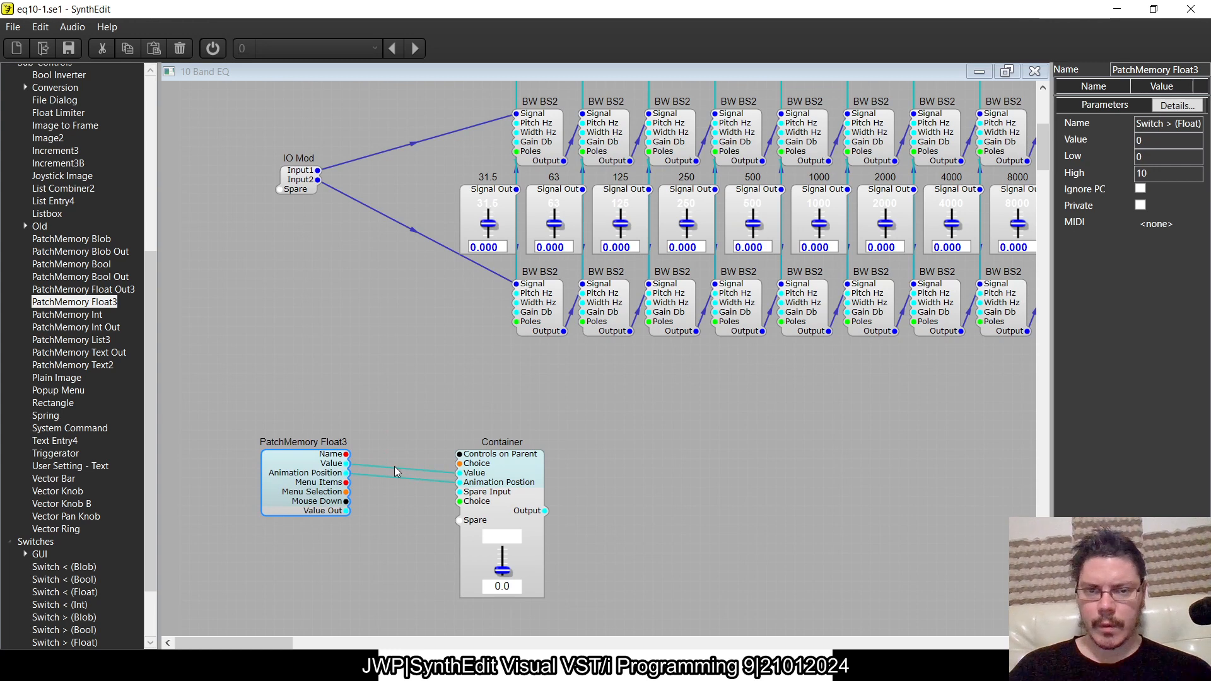
- Duplicate the slider container, place the copy below the input IO Mod, and open its structure
{"action": "left_click", "coordinate": [521, 498]}
{"action": "key", "text": "ctrl+c"}
{"action": "key", "text": "ctrl+v"}
{"action": "left_click_drag", "start_coordinate": [532, 535], "coordinate": [300, 273]}
{"action": "double_click", "coordinate": [299, 273]}
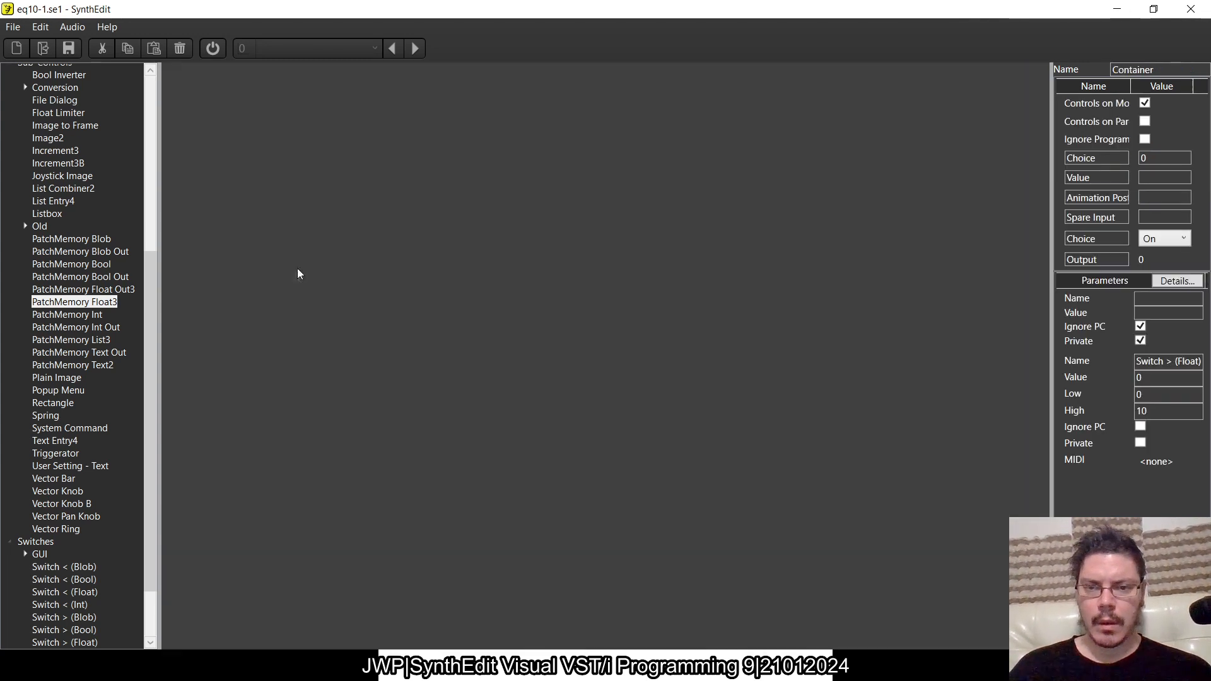
- Replace PatchMemory Float3, Float To Text and the lower Text Entry4 in the copied container with PatchMemory List3 and List Entry4
{"action": "left_click", "coordinate": [542, 454]}
{"action": "left_click", "coordinate": [431, 439]}
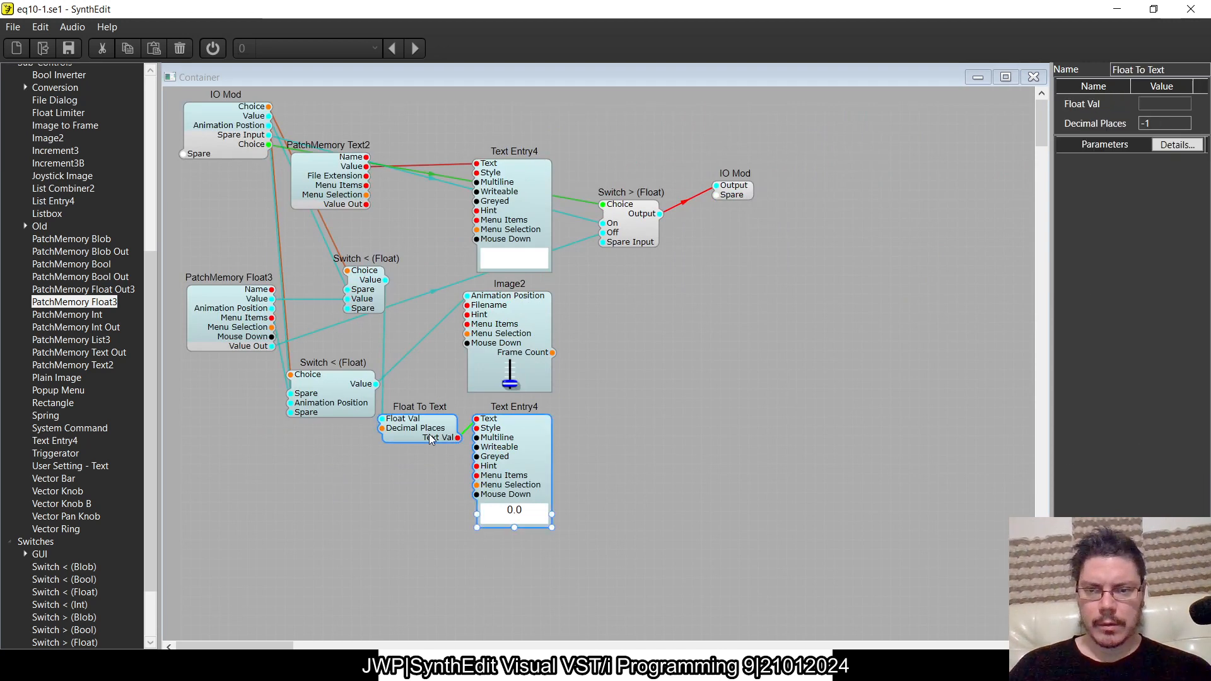
{"action": "left_click", "coordinate": [205, 310], "text": "shift"}
{"action": "key", "text": "Delete"}
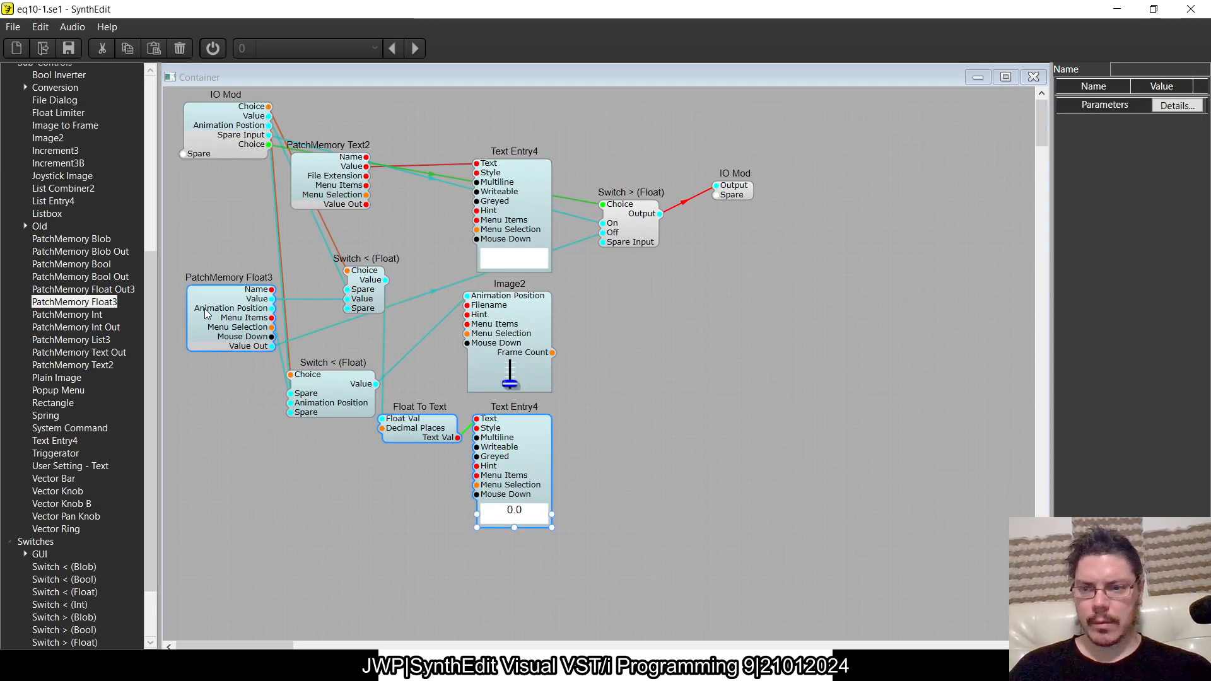
{"action": "left_click_drag", "start_coordinate": [70, 340], "coordinate": [229, 278]}
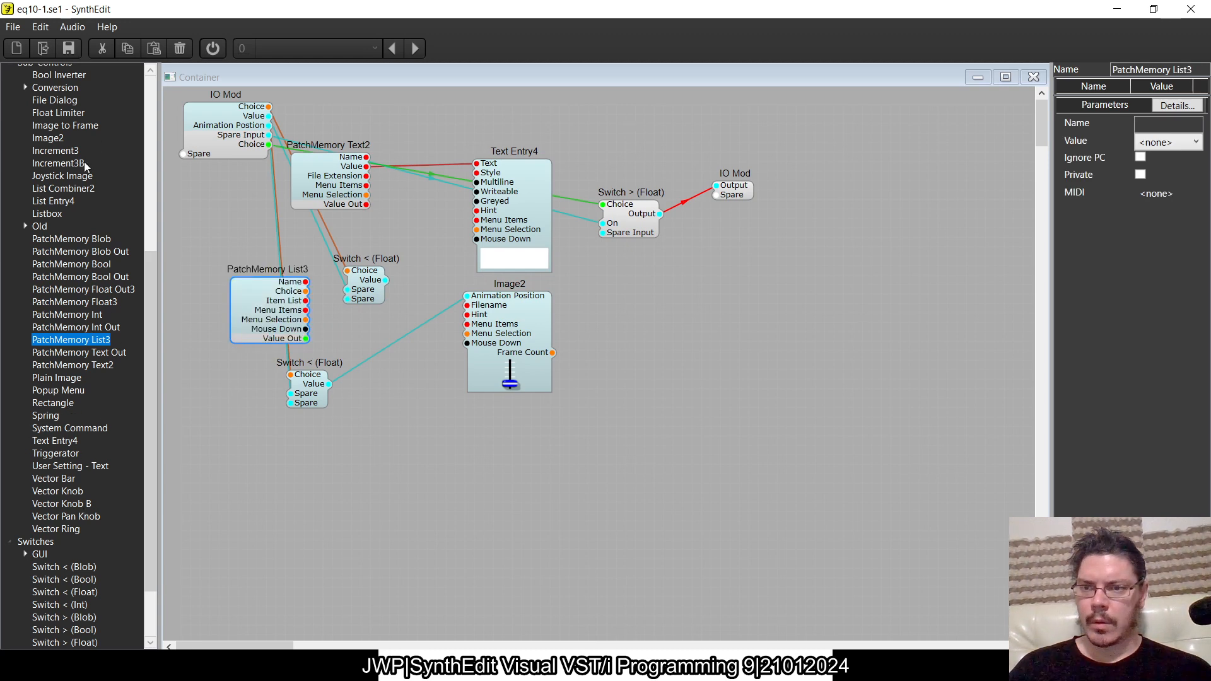
{"action": "left_click_drag", "start_coordinate": [63, 202], "coordinate": [502, 464]}
- Change the Image2 module's image file to switch.png from the default skin folder
{"action": "left_click", "coordinate": [542, 385]}
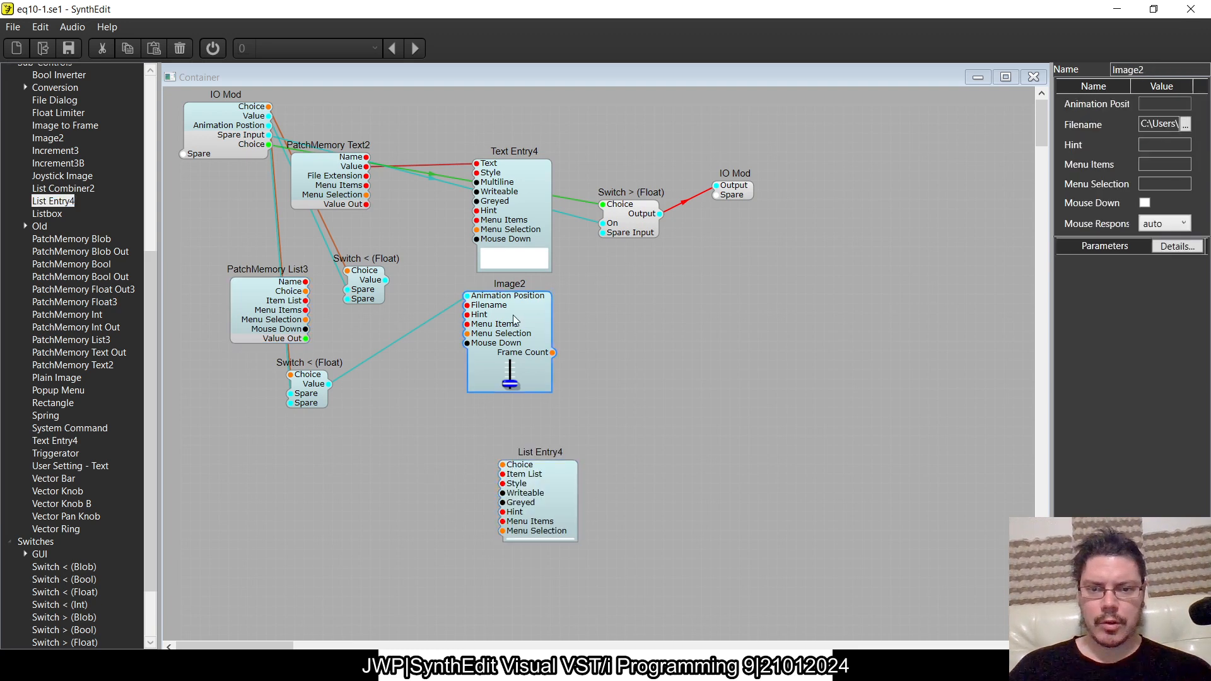
{"action": "left_click", "coordinate": [1186, 125]}
{"action": "left_click", "coordinate": [1186, 124]}
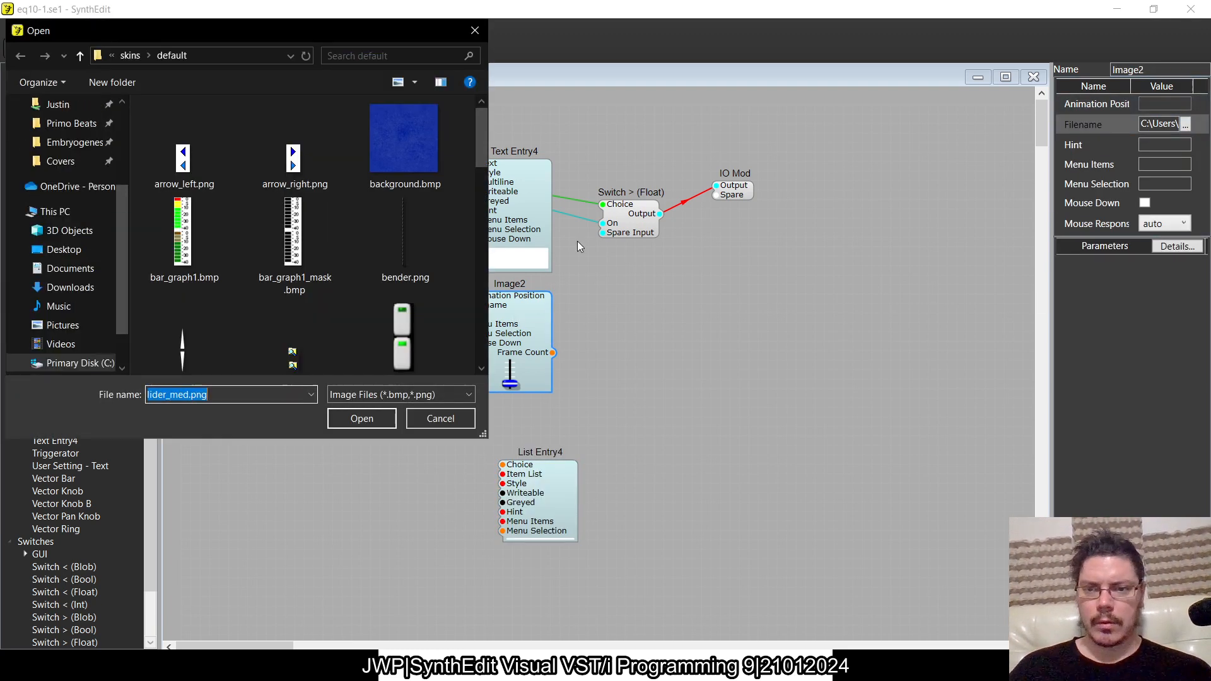
{"action": "scroll", "coordinate": [363, 246], "scroll_direction": "down", "scroll_amount": 5}
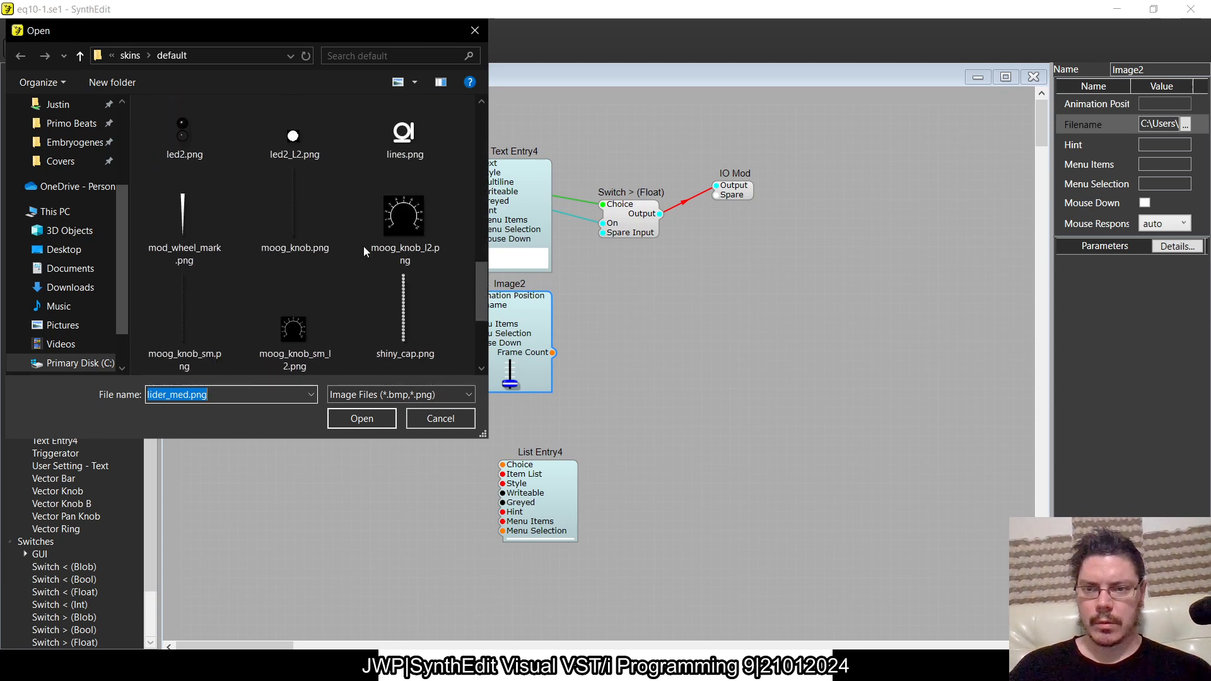
{"action": "scroll", "coordinate": [363, 246], "scroll_direction": "down", "scroll_amount": 3}
{"action": "left_click", "coordinate": [284, 225]}
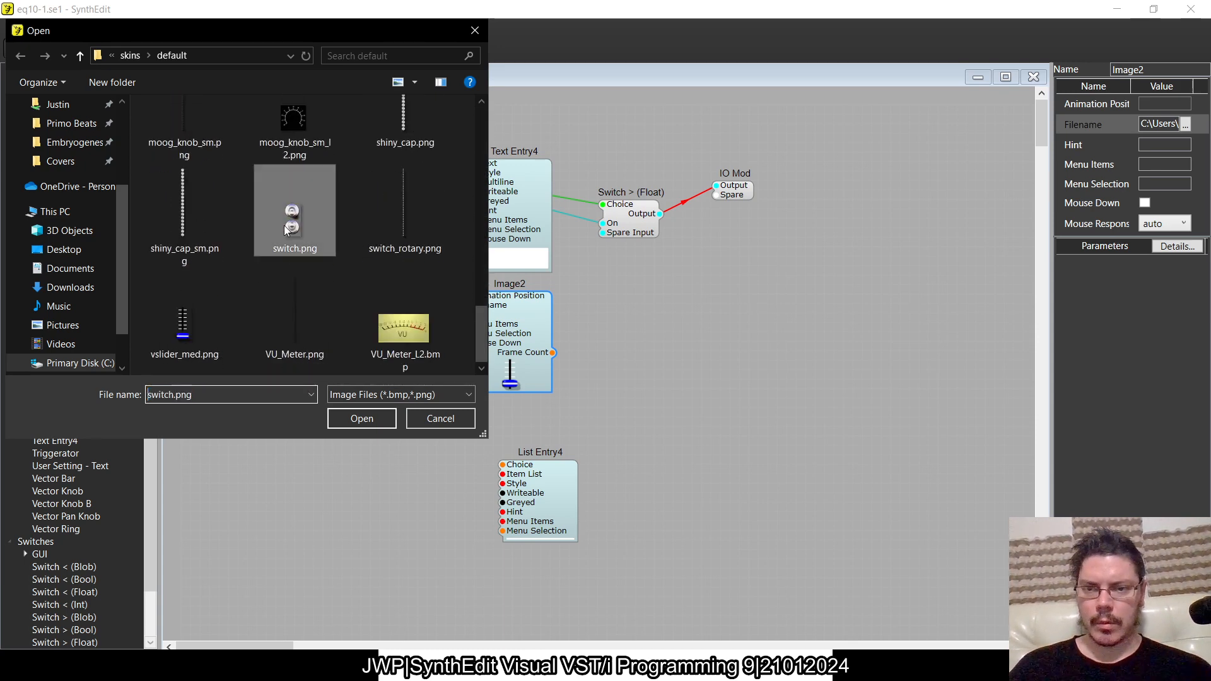
{"action": "left_click", "coordinate": [376, 420]}
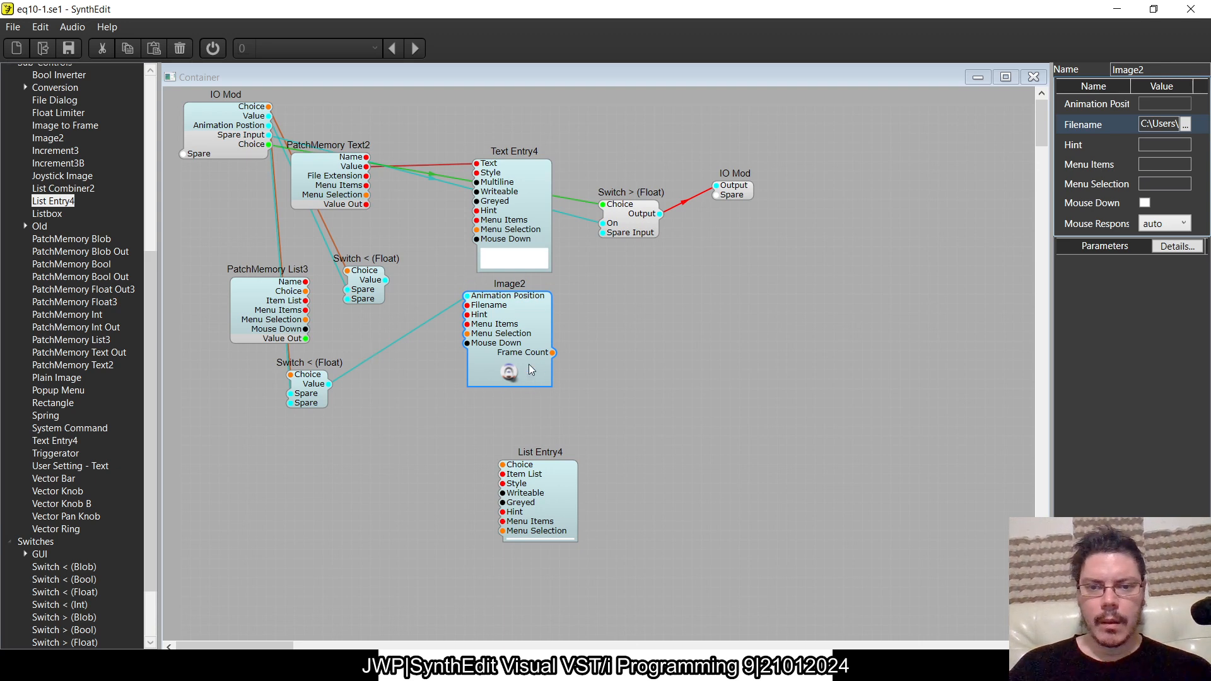
{"action": "left_click", "coordinate": [508, 374]}
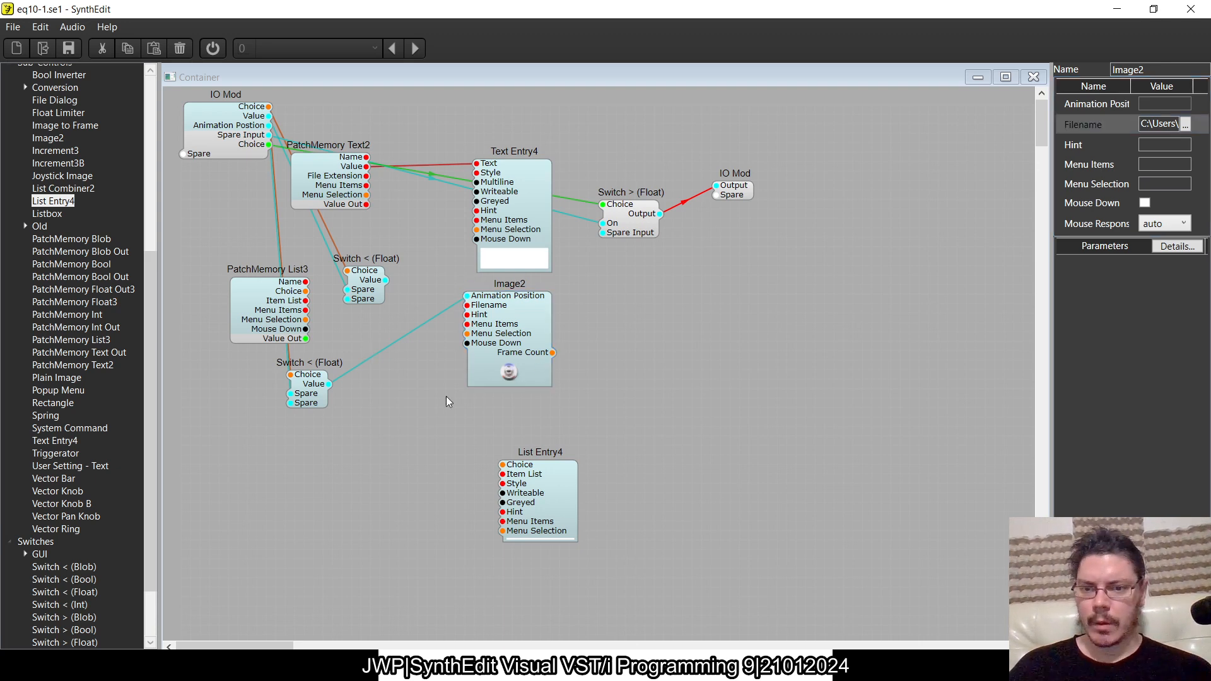
- Delete both Switch < (Float) modules and the Switch > (Float) module from the copied container
{"action": "left_click_drag", "start_coordinate": [265, 289], "coordinate": [202, 296]}
{"action": "left_click", "coordinate": [304, 363]}
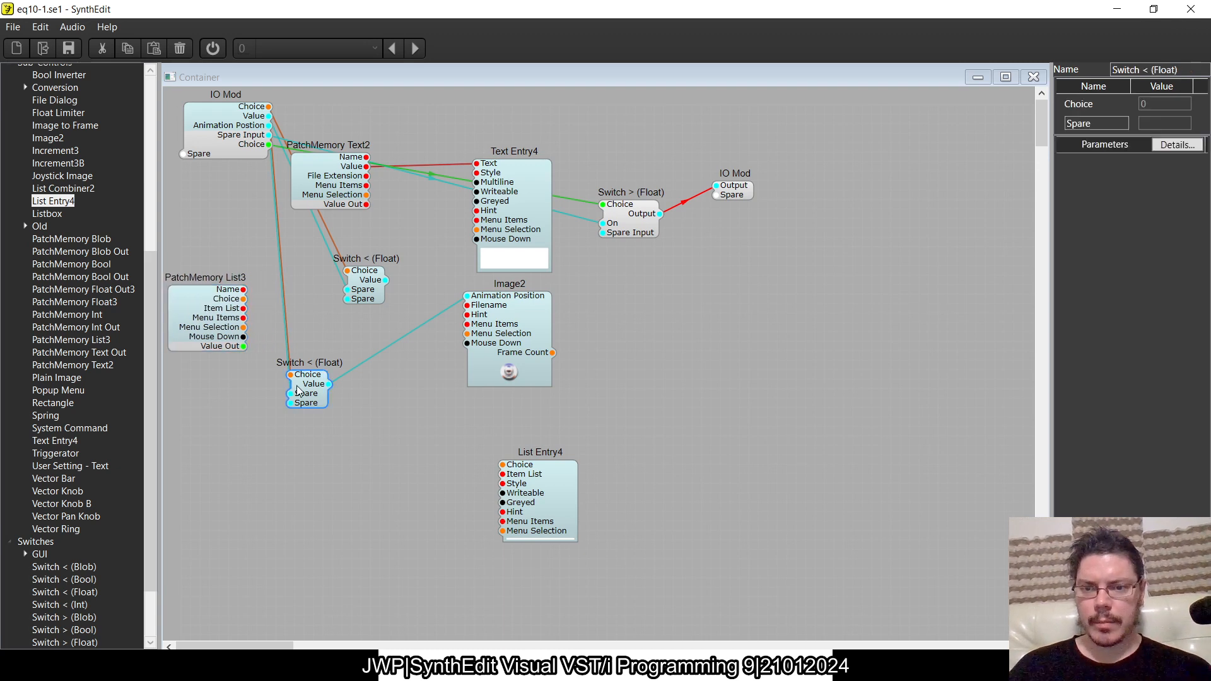
{"action": "left_click", "coordinate": [370, 294], "text": "ctrl"}
{"action": "key", "text": "Delete"}
{"action": "left_click", "coordinate": [631, 215]}
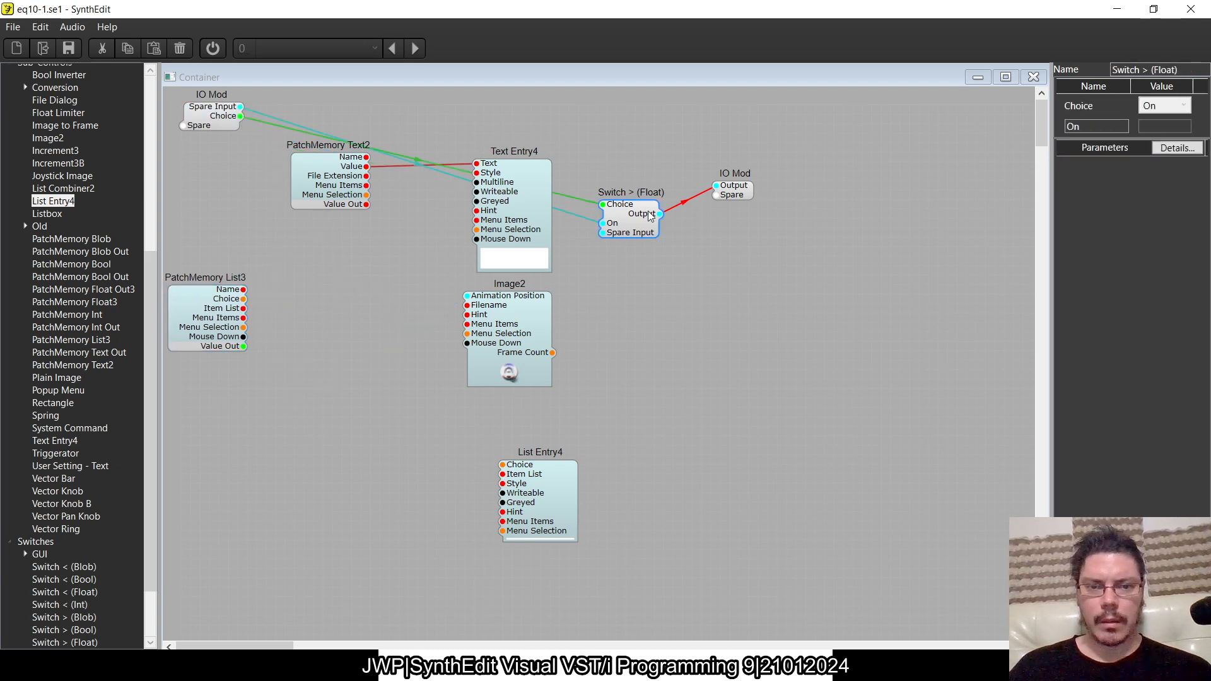
{"action": "key", "text": "Delete"}
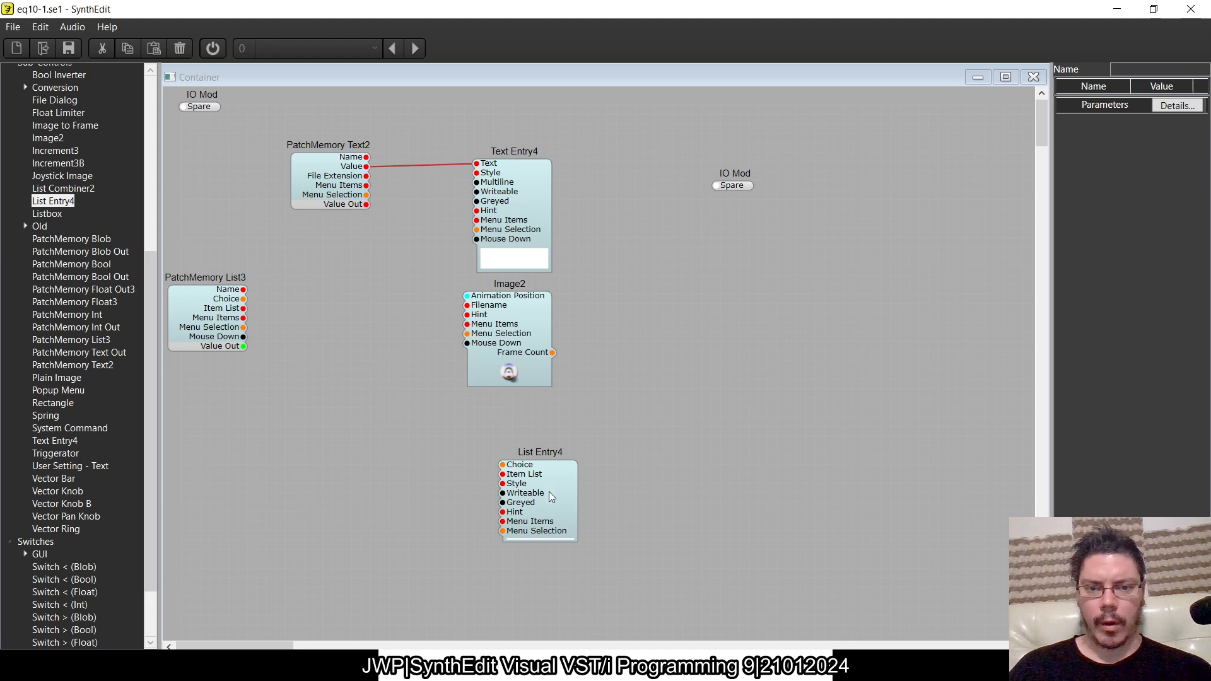
- Align List Entry4 and PatchMemory List3 under the text modules and delete the unused input IO Mod
{"action": "left_click_drag", "start_coordinate": [550, 505], "coordinate": [528, 466]}
{"action": "left_click_drag", "start_coordinate": [206, 324], "coordinate": [328, 324]}
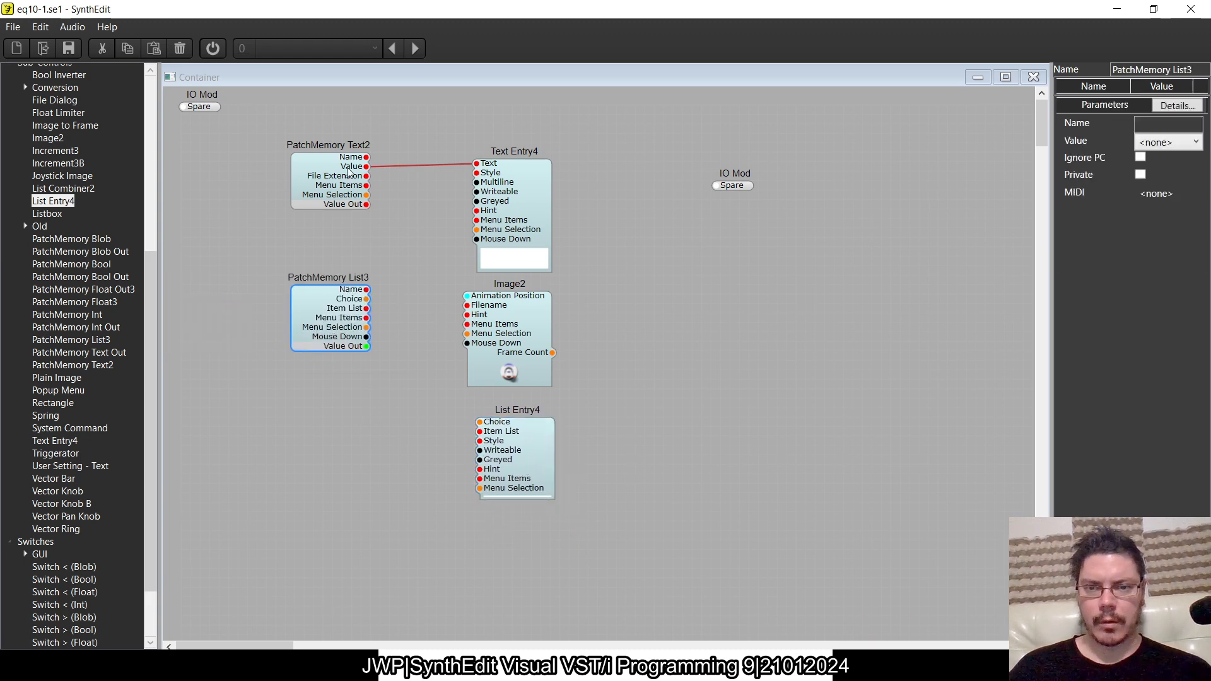
{"action": "left_click", "coordinate": [203, 109]}
{"action": "key", "text": "Delete"}
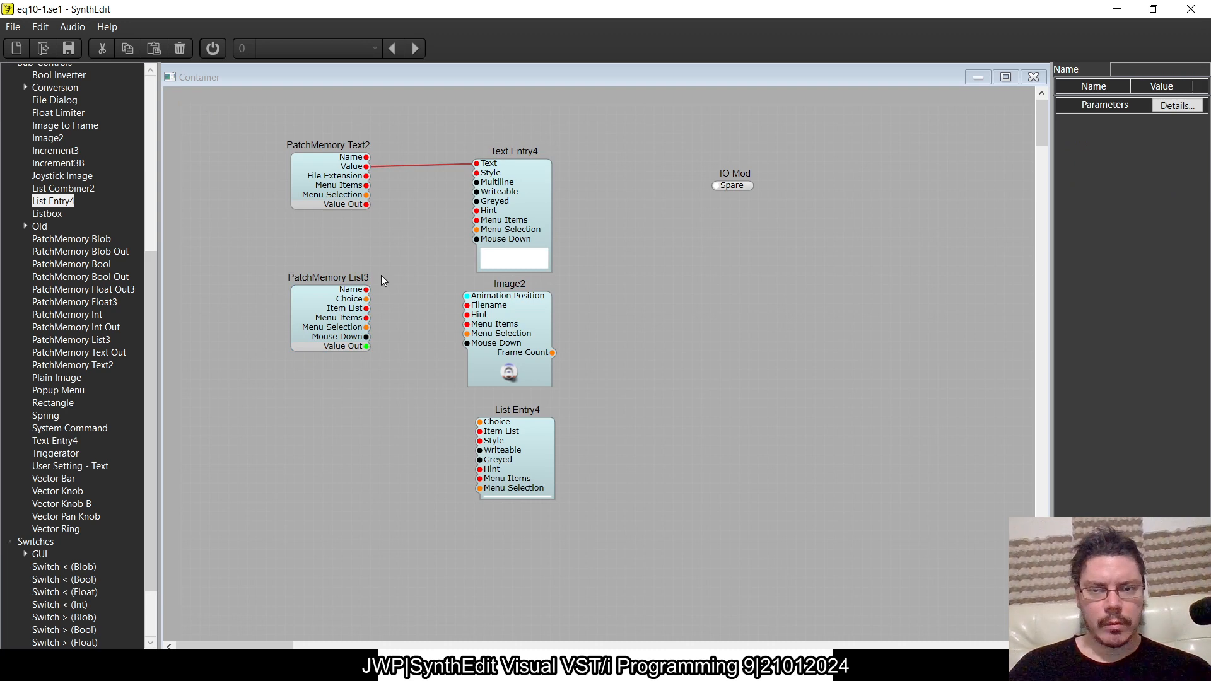
- Insert List to Animation between PatchMemory List3 and Image2, wiring Choice and Item List in and Animation Position out
{"action": "left_click_drag", "start_coordinate": [367, 299], "coordinate": [449, 304]}
{"action": "left_click_drag", "start_coordinate": [329, 318], "coordinate": [254, 317]}
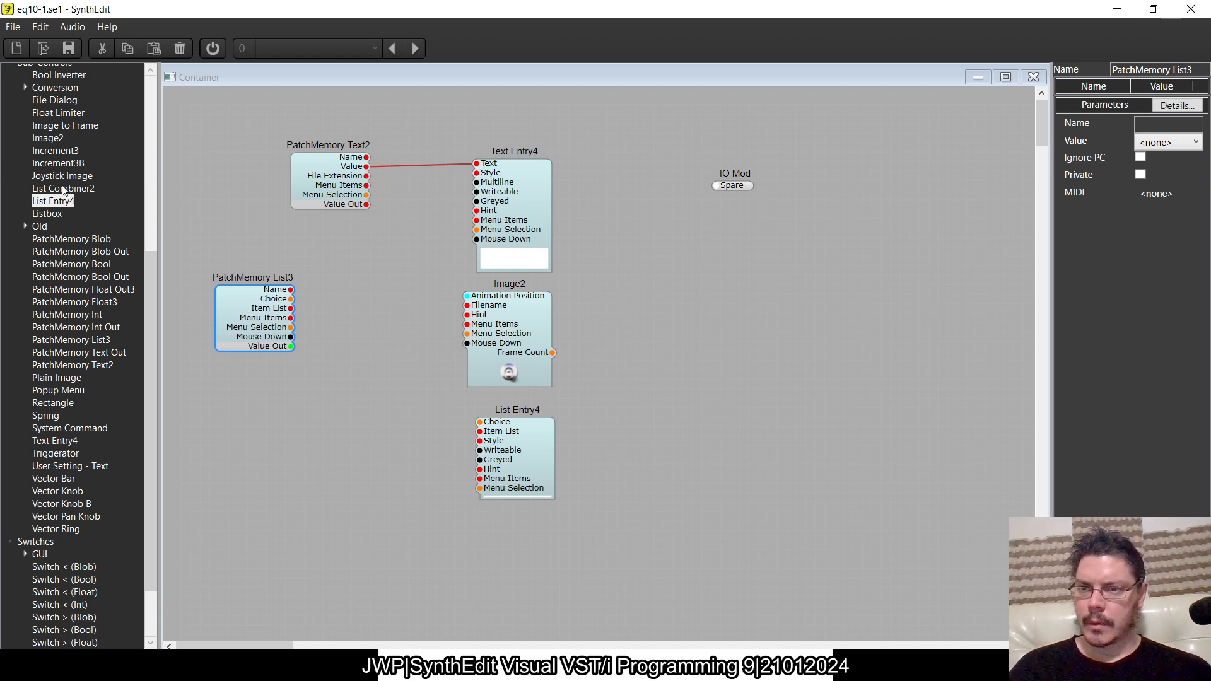
{"action": "left_click_drag", "start_coordinate": [148, 308], "coordinate": [146, 222]}
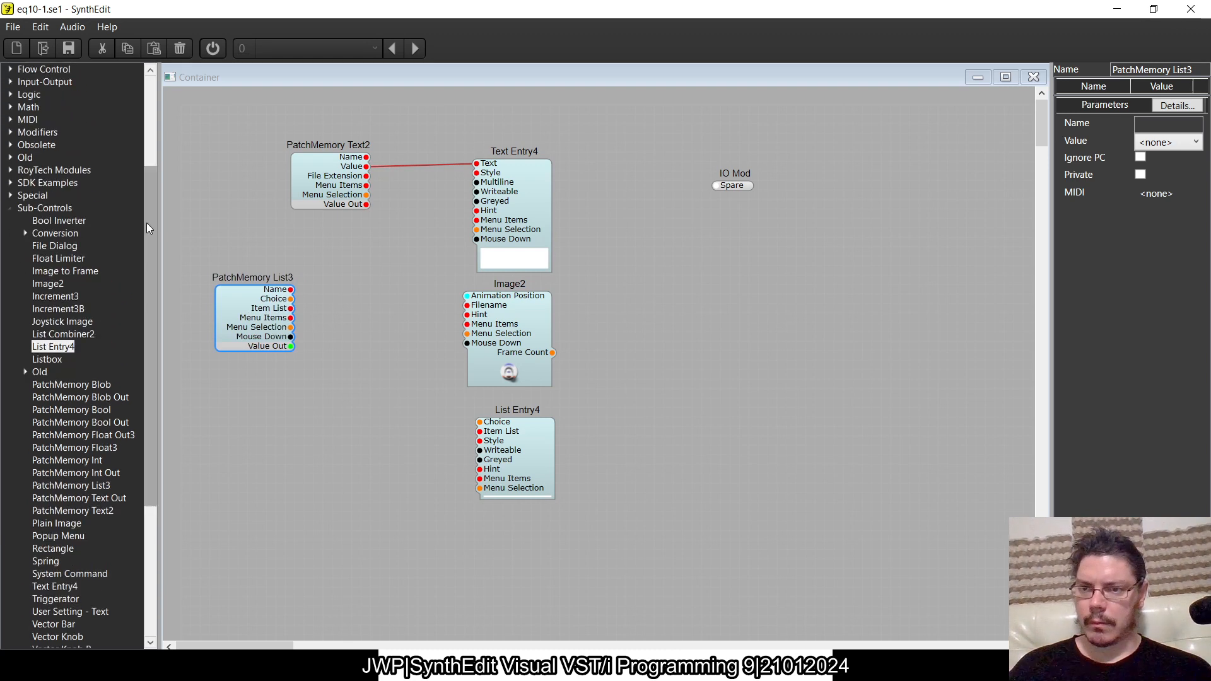
{"action": "left_click", "coordinate": [26, 232]}
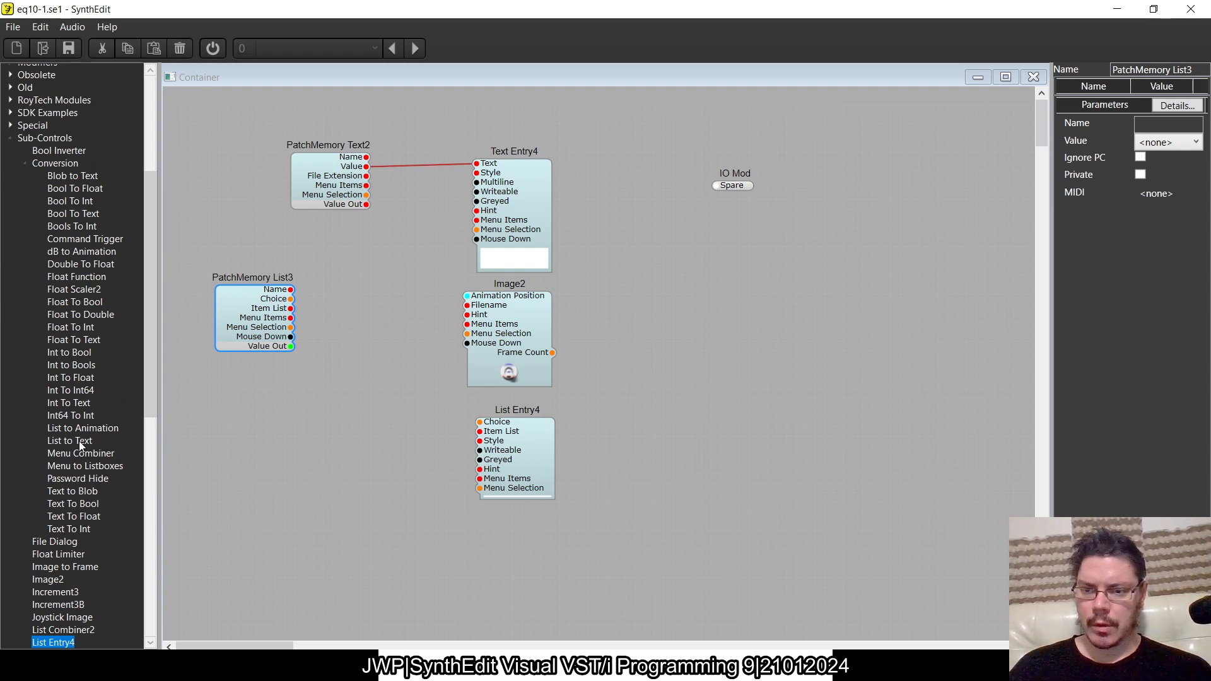
{"action": "left_click_drag", "start_coordinate": [86, 426], "coordinate": [349, 322]}
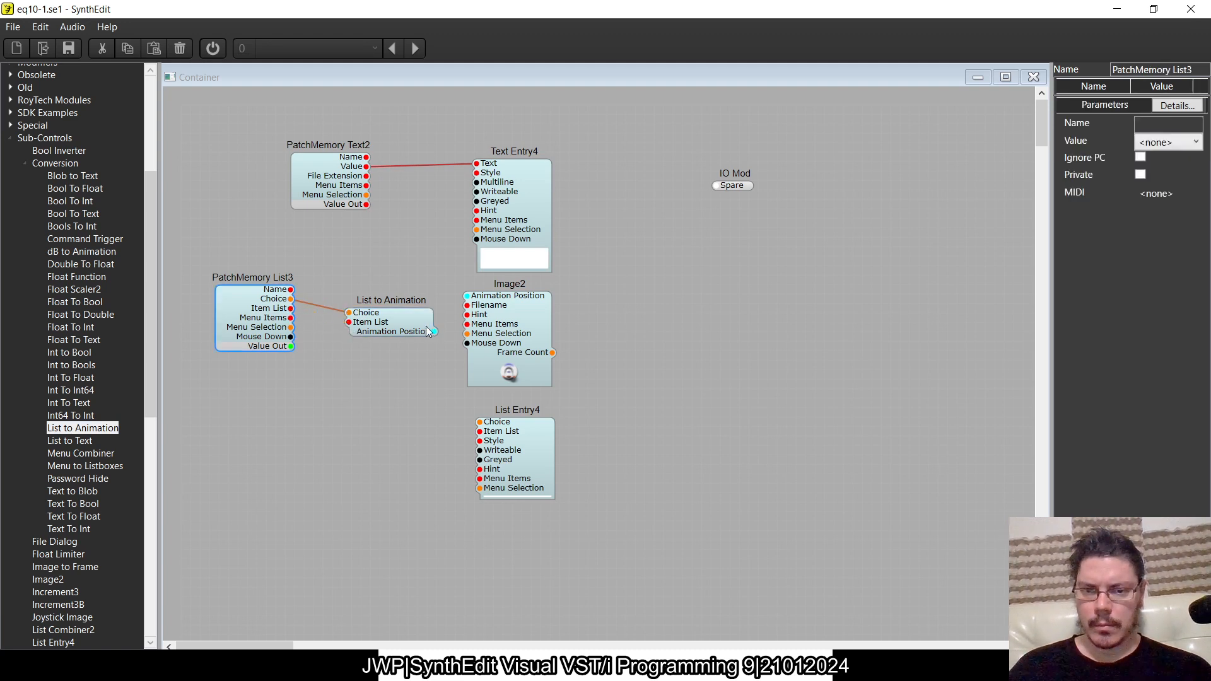
{"action": "left_click_drag", "start_coordinate": [435, 332], "coordinate": [467, 296]}
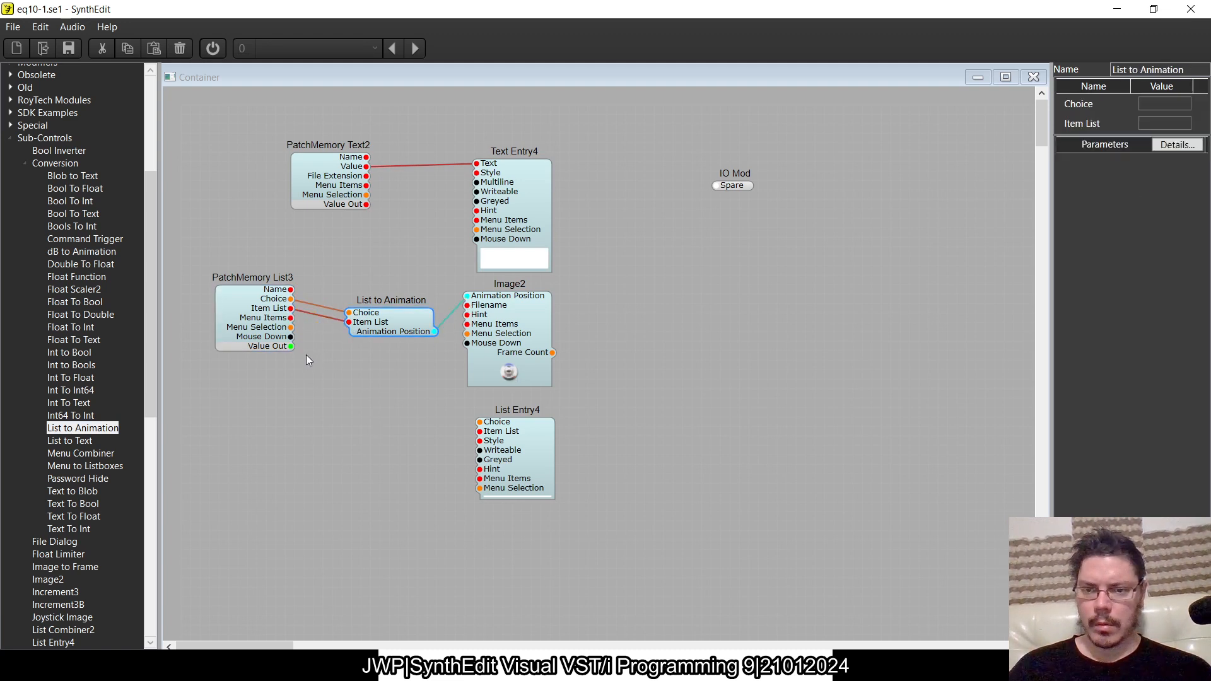
- Wire PatchMemory List3's Choice and Item List to List Entry4 and its Value Out to the IO Mod
{"action": "left_click_drag", "start_coordinate": [263, 309], "coordinate": [480, 422]}
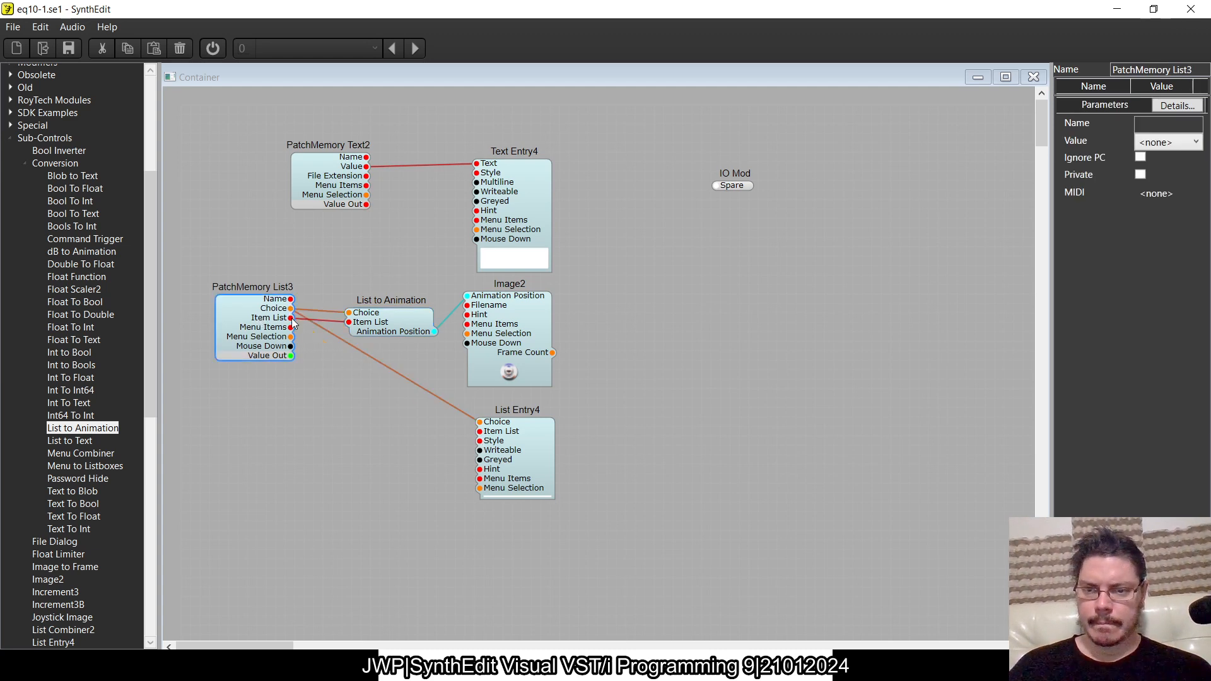
{"action": "left_click_drag", "start_coordinate": [291, 318], "coordinate": [480, 431]}
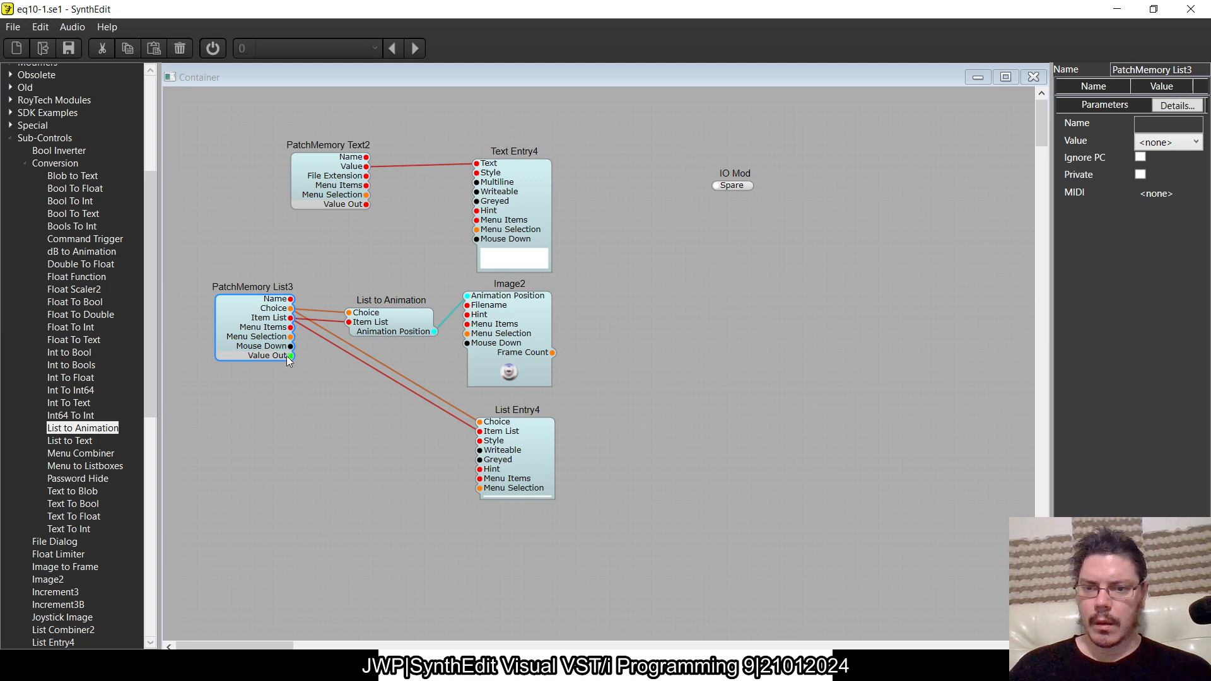
{"action": "left_click_drag", "start_coordinate": [288, 357], "coordinate": [323, 410]}
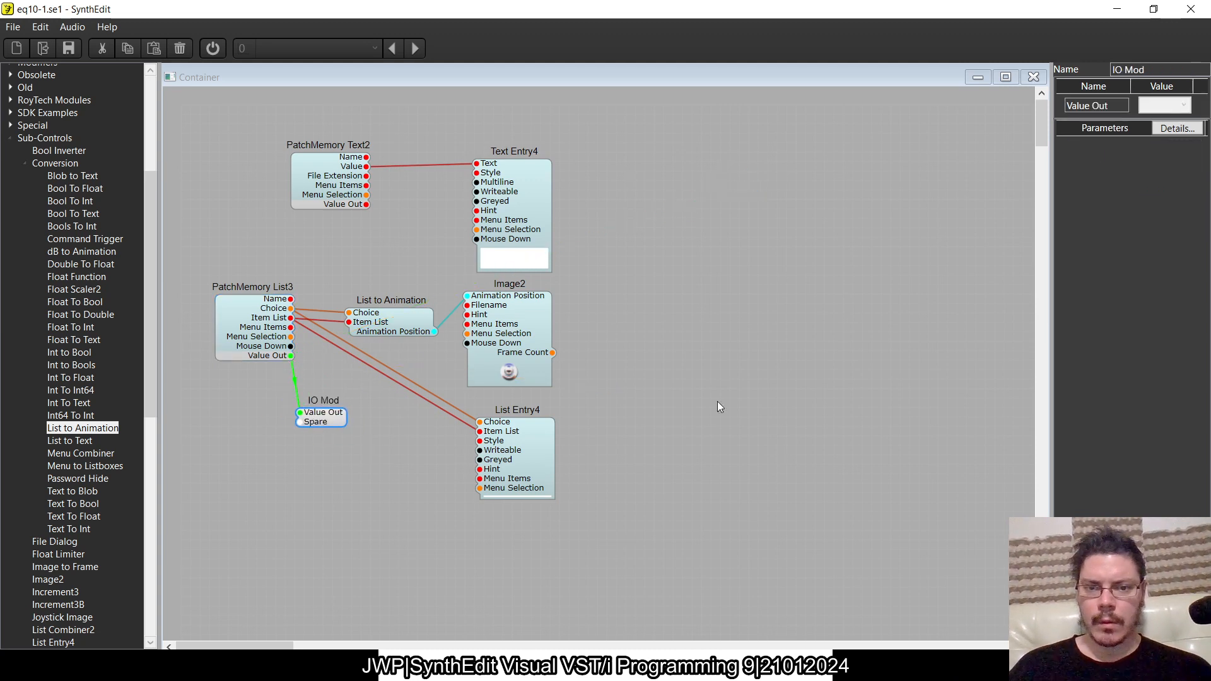
- Set PatchMemory Text2's value to Link and its parameter name to Link Sliders
{"action": "left_click", "coordinate": [310, 186]}
{"action": "left_click", "coordinate": [1167, 138]}
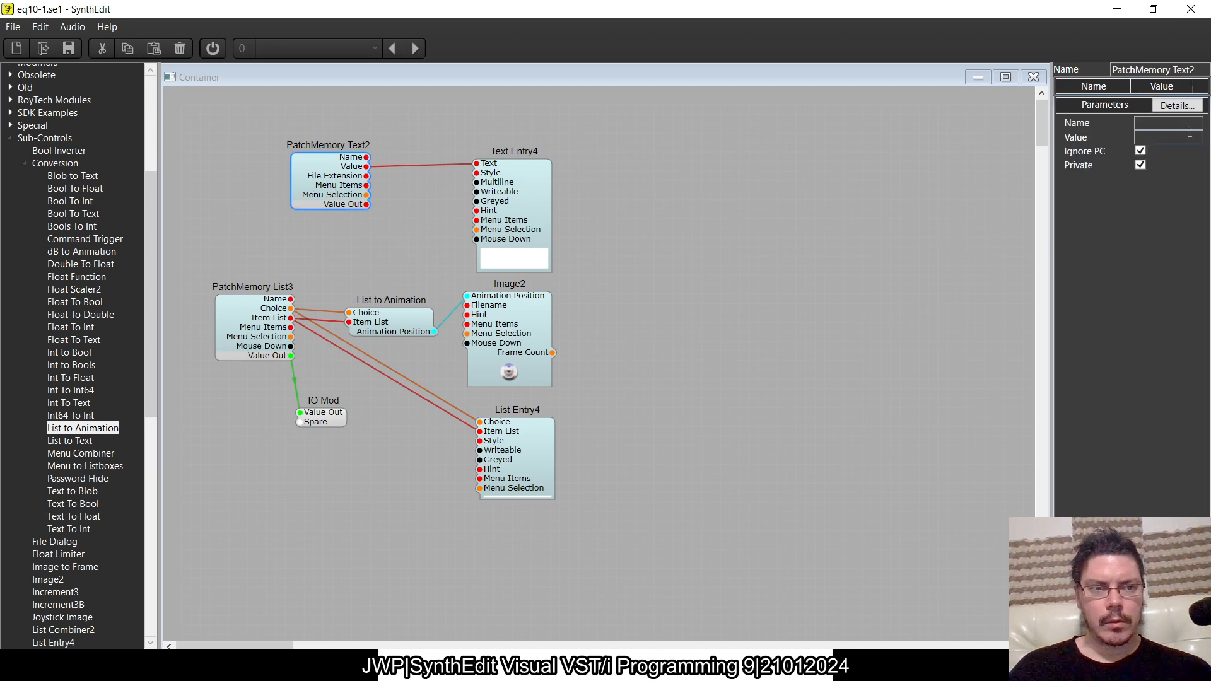
{"action": "type", "text": "Link"}
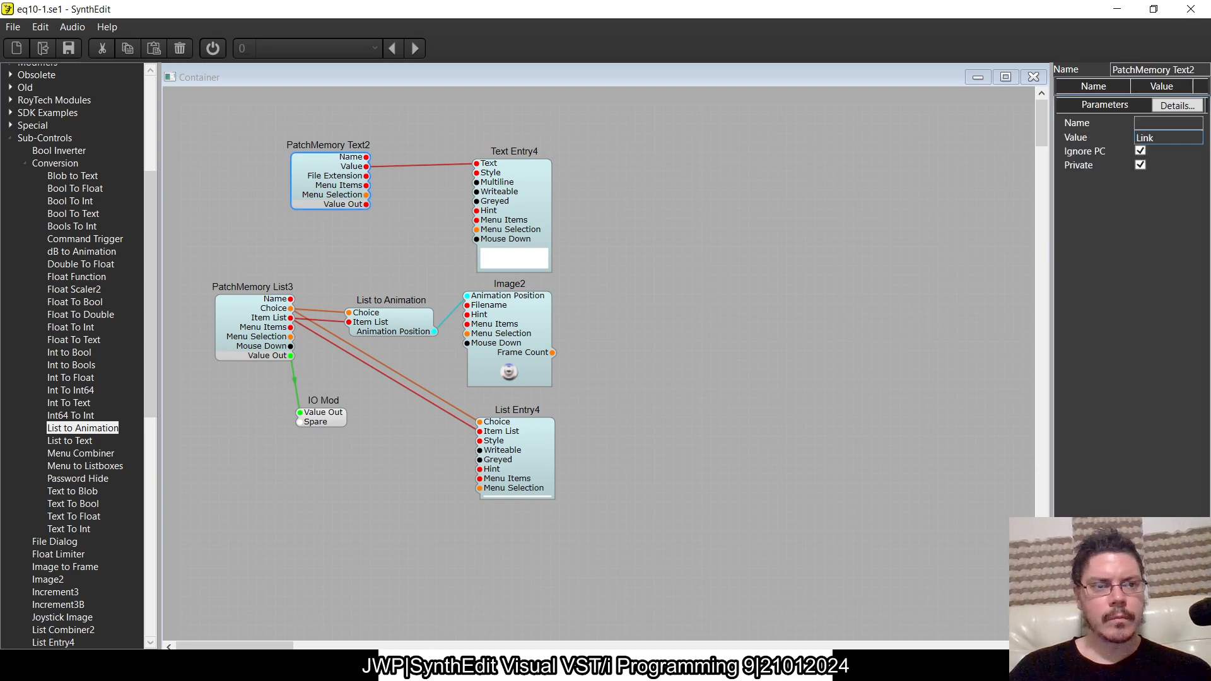
{"action": "left_click", "coordinate": [1153, 121]}
{"action": "type", "text": "Lin"}
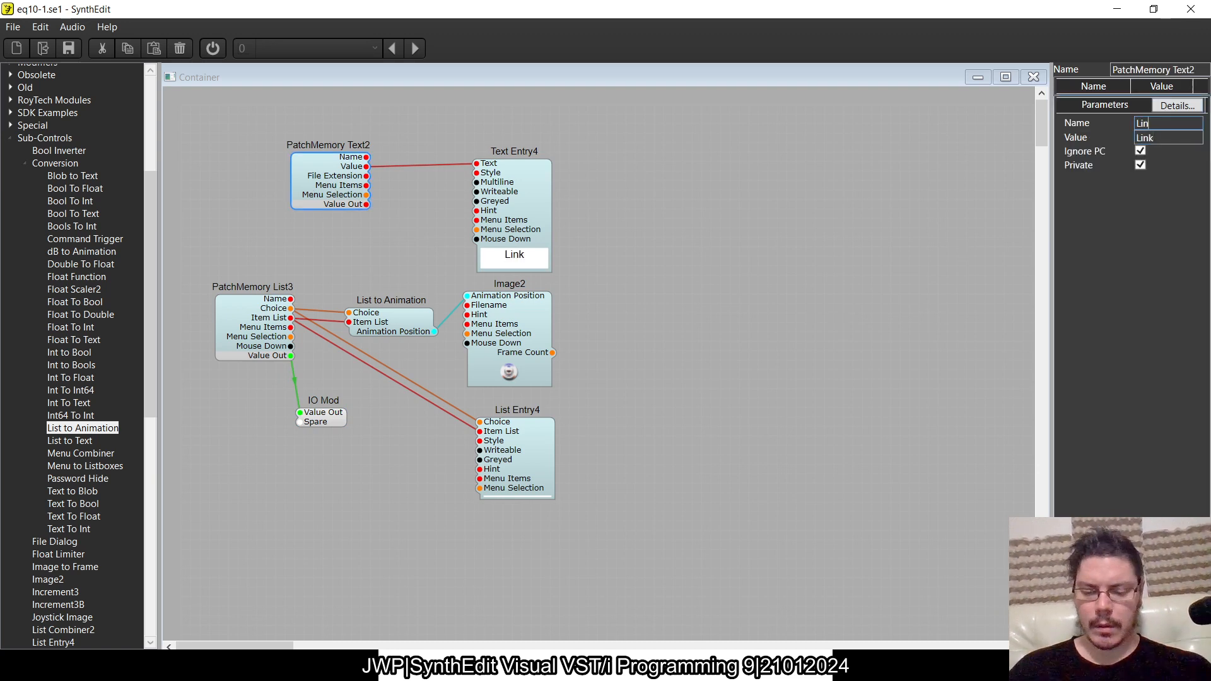
{"action": "type", "text": "k Sliders"}
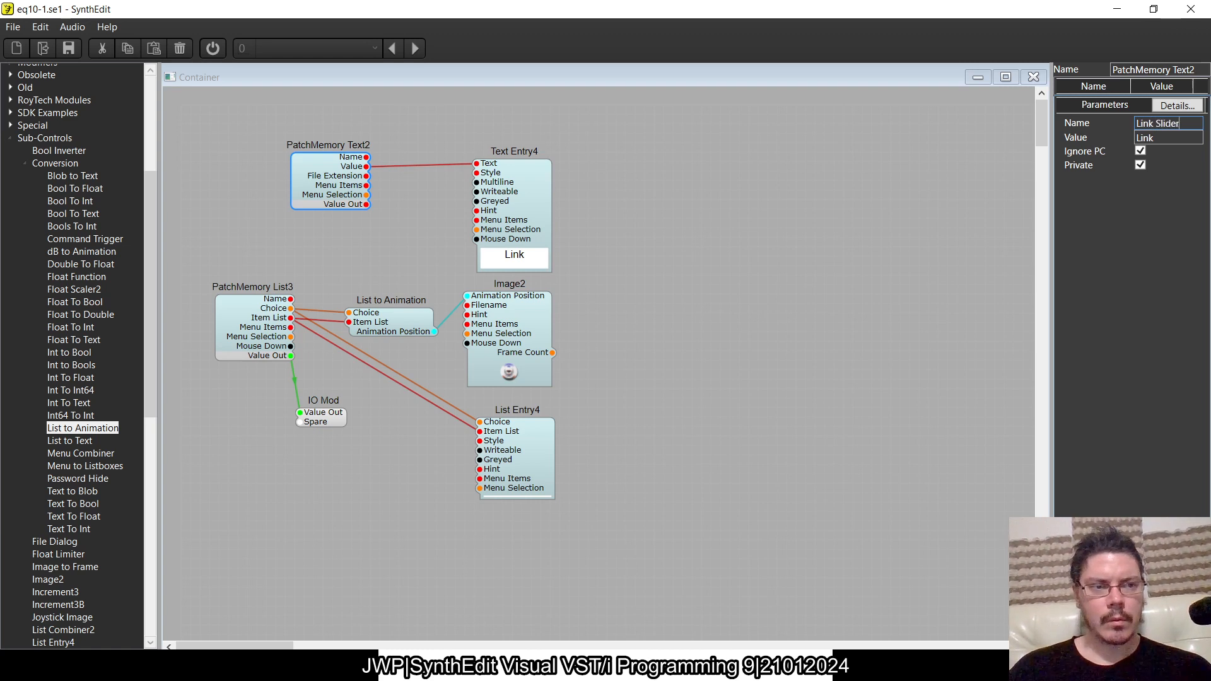
- Open the switch container's panel layout and fit the List Entry4 box beneath the switch image, matching the Link label's size
{"action": "left_click", "coordinate": [1034, 76]}
{"action": "right_click", "coordinate": [535, 315]}
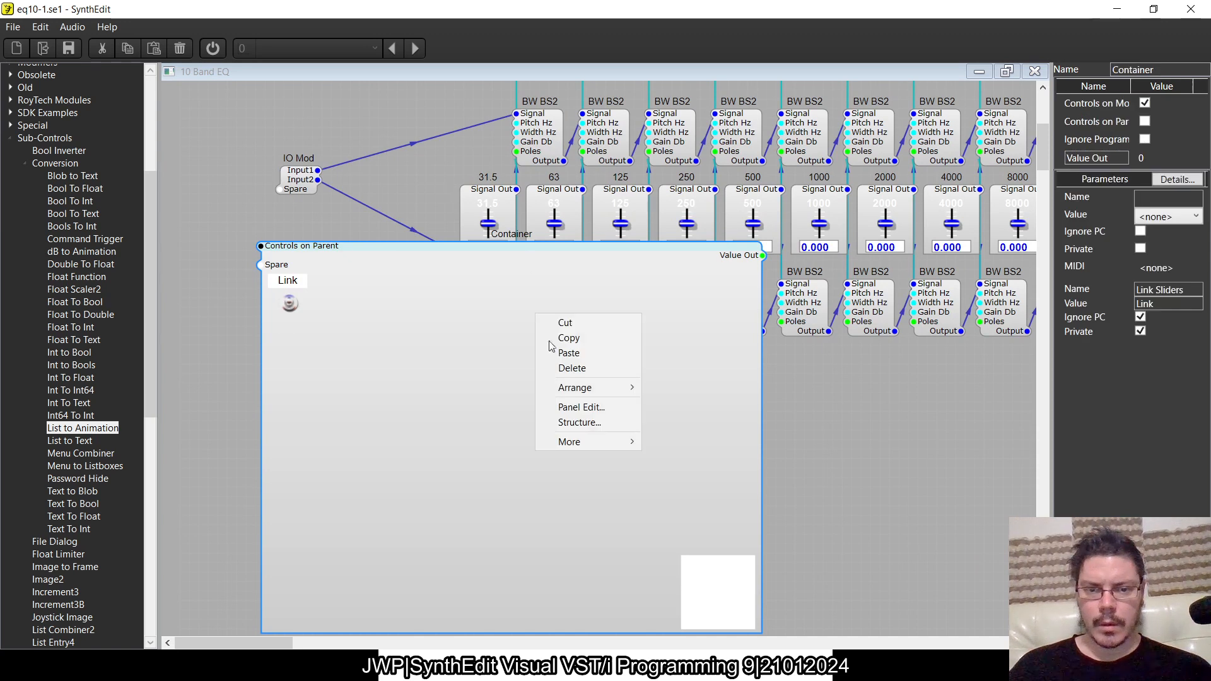
{"action": "left_click", "coordinate": [571, 405]}
{"action": "left_click", "coordinate": [652, 387]}
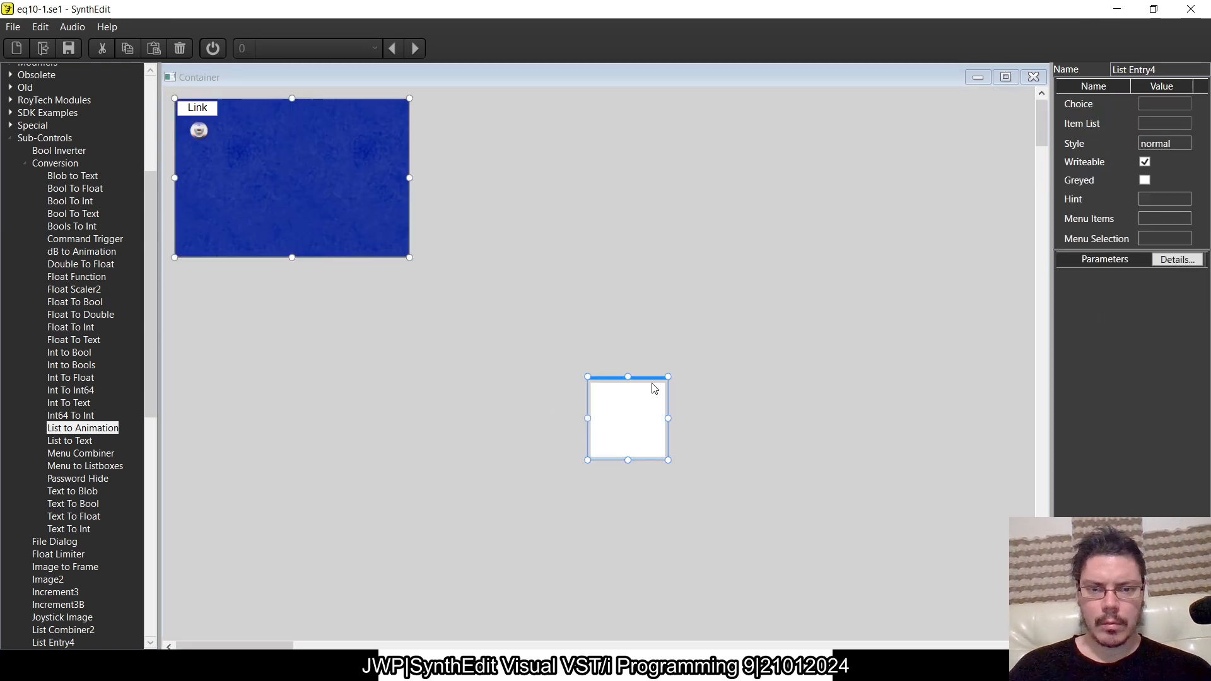
{"action": "left_click_drag", "start_coordinate": [652, 387], "coordinate": [211, 147]}
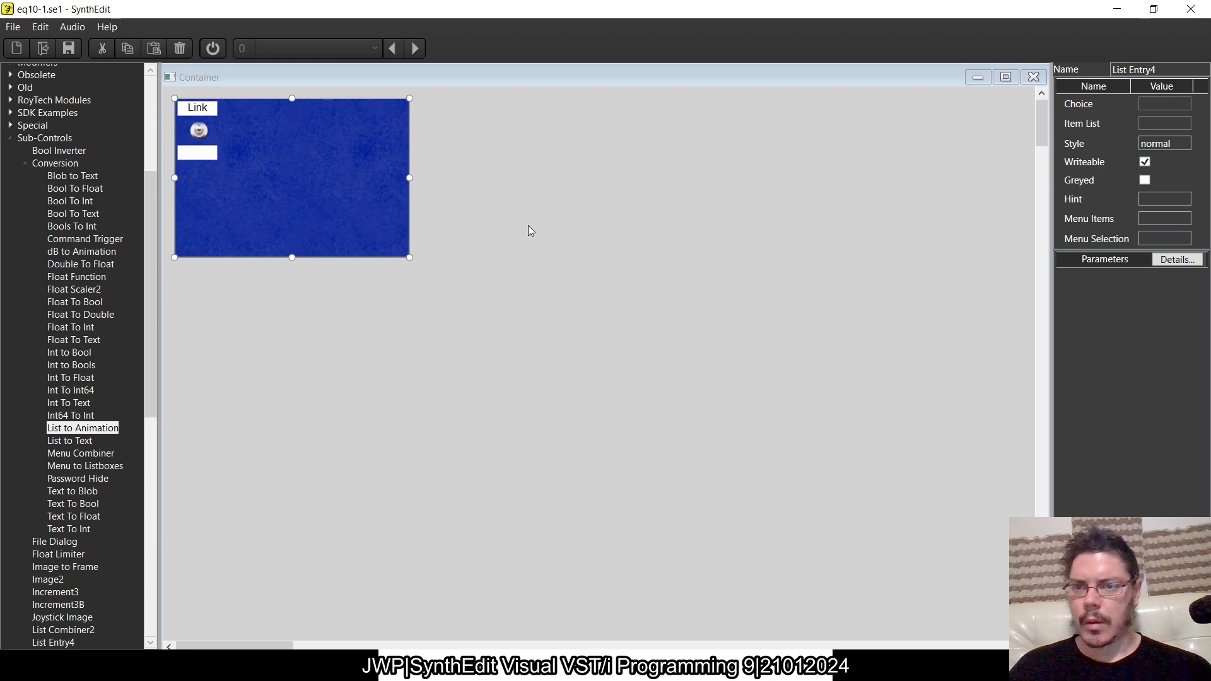
- Center the switch image horizontally between the Link label and the list entry box
{"action": "left_click", "coordinate": [200, 135]}
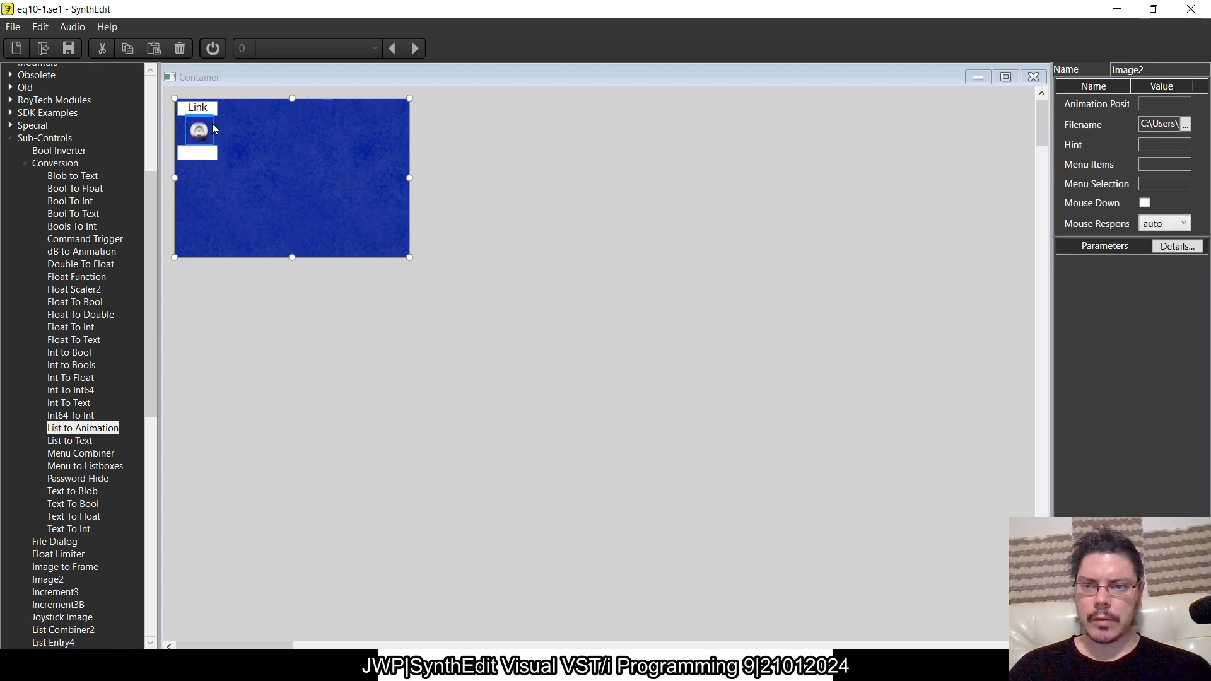
{"action": "left_click_drag", "start_coordinate": [197, 116], "coordinate": [203, 116]}
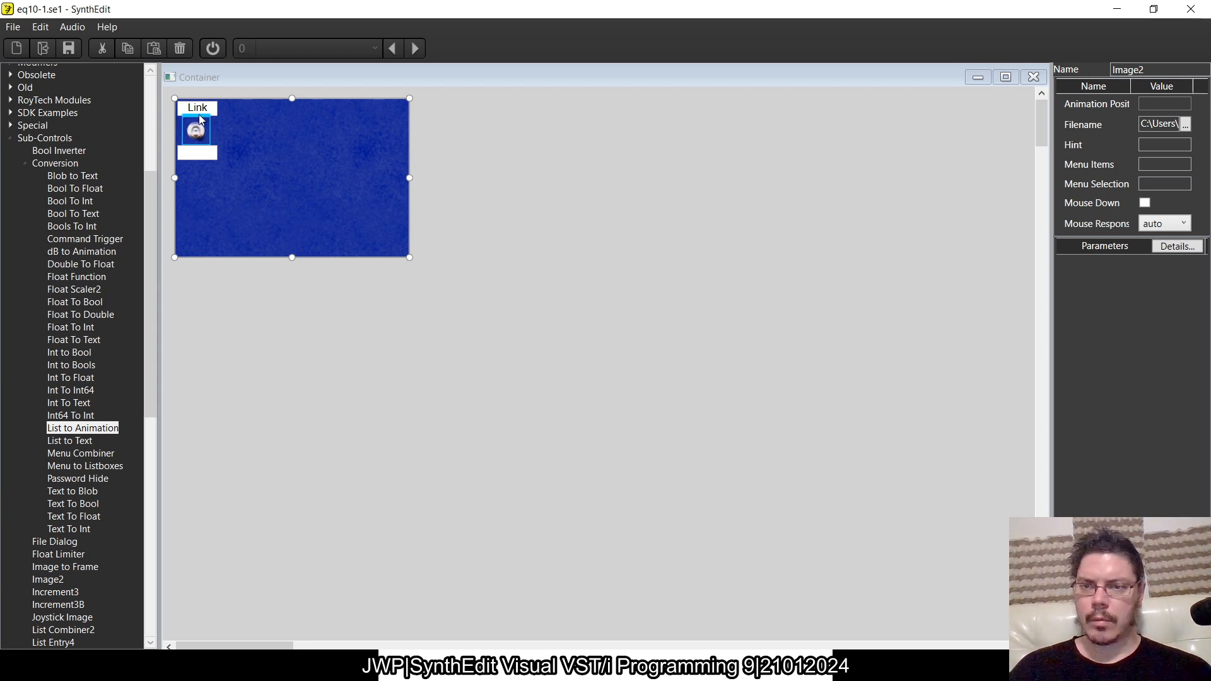
{"action": "left_click", "coordinate": [195, 129]}
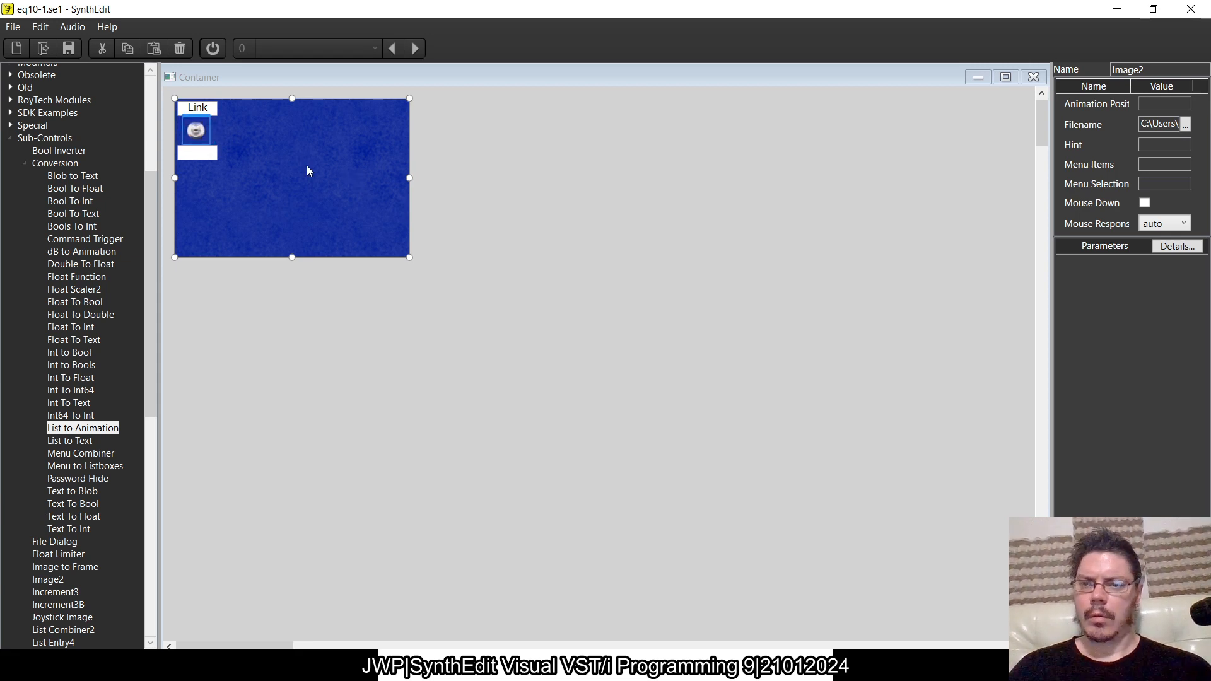
{"action": "key", "text": "Right"}
{"action": "left_click", "coordinate": [313, 175]}
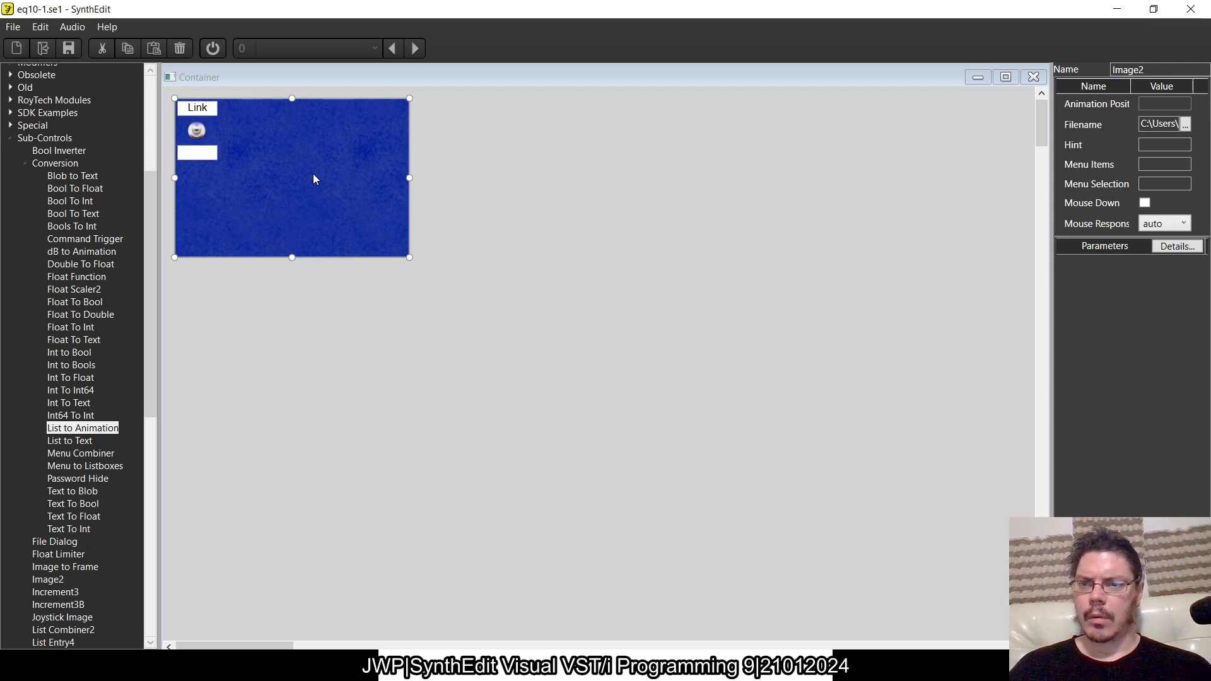
- Check the grouping of the Link label, switch image and list entry box, and close the switch container's panel layout
{"action": "left_click_drag", "start_coordinate": [258, 187], "coordinate": [164, 88]}
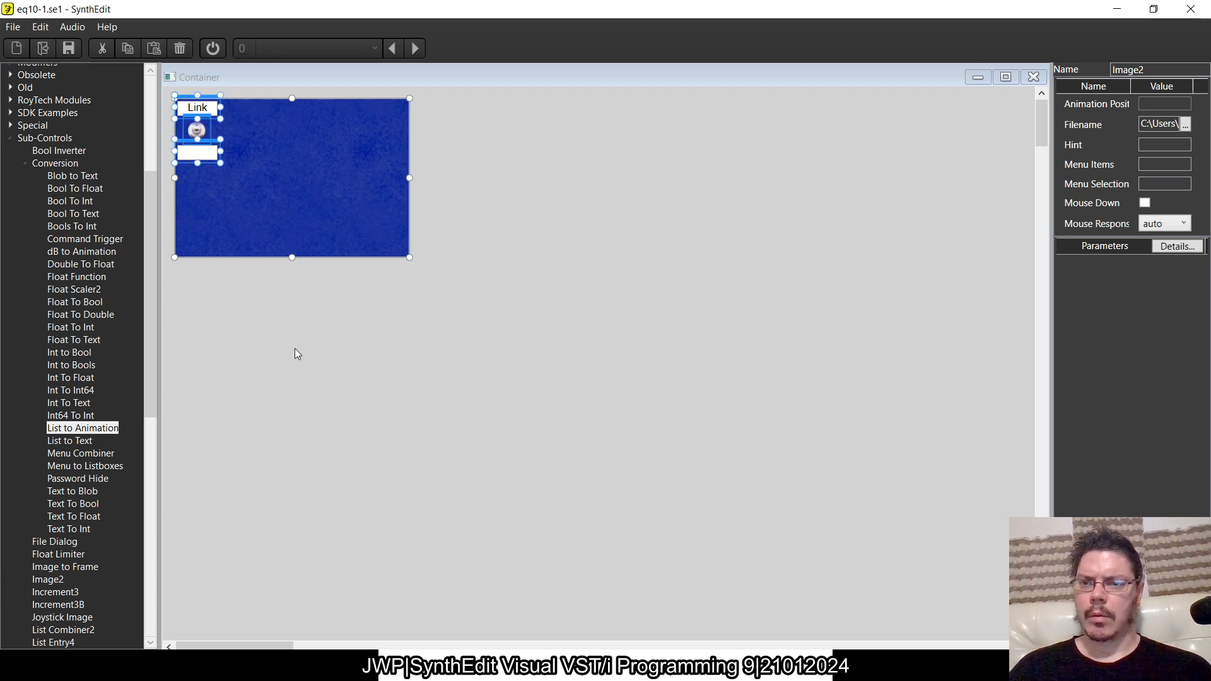
{"action": "left_click", "coordinate": [305, 191]}
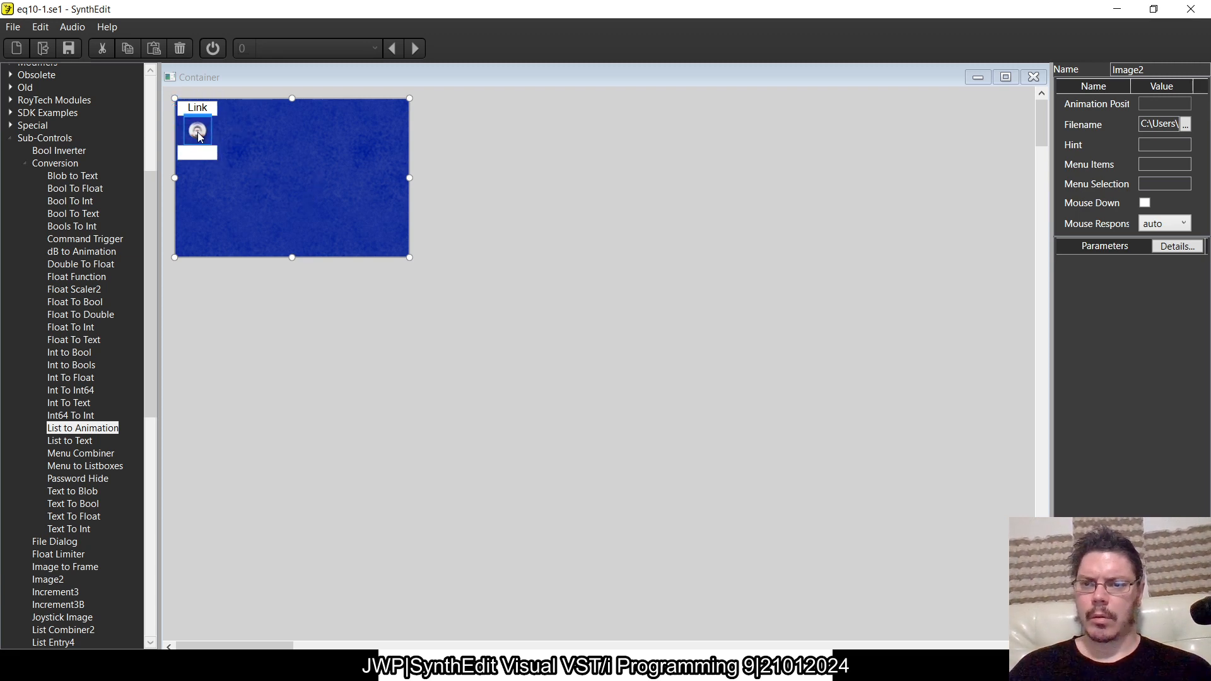
{"action": "left_click_drag", "start_coordinate": [311, 227], "coordinate": [164, 88]}
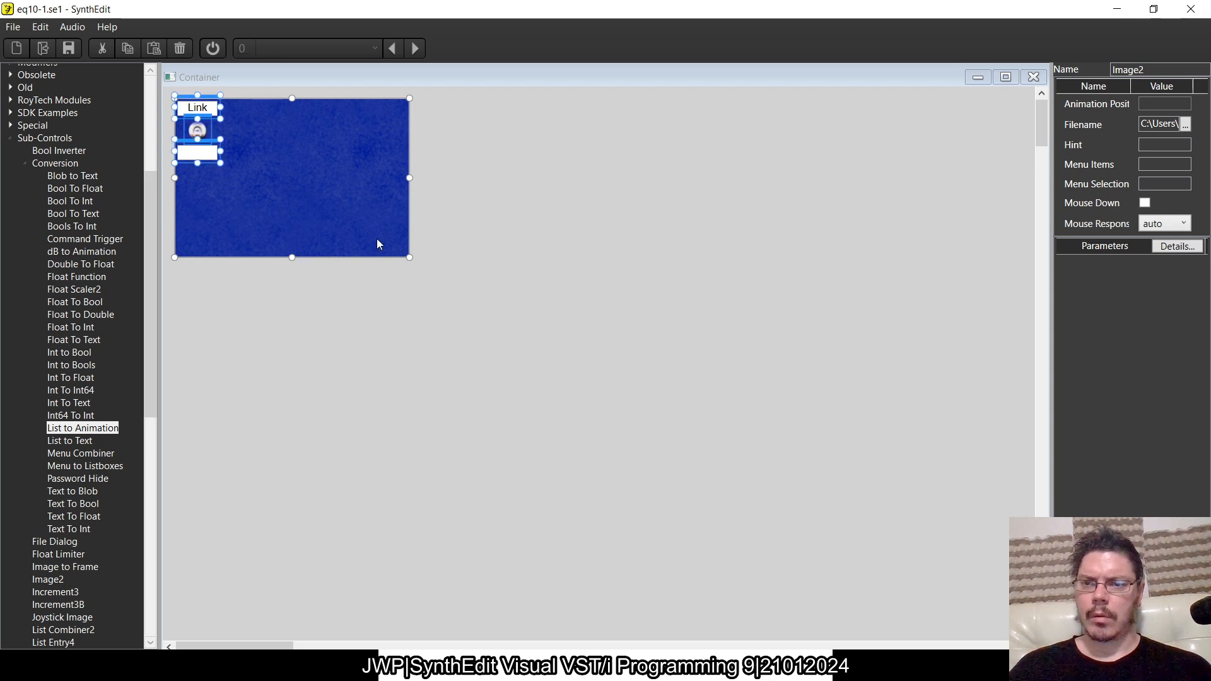
{"action": "left_click", "coordinate": [378, 239]}
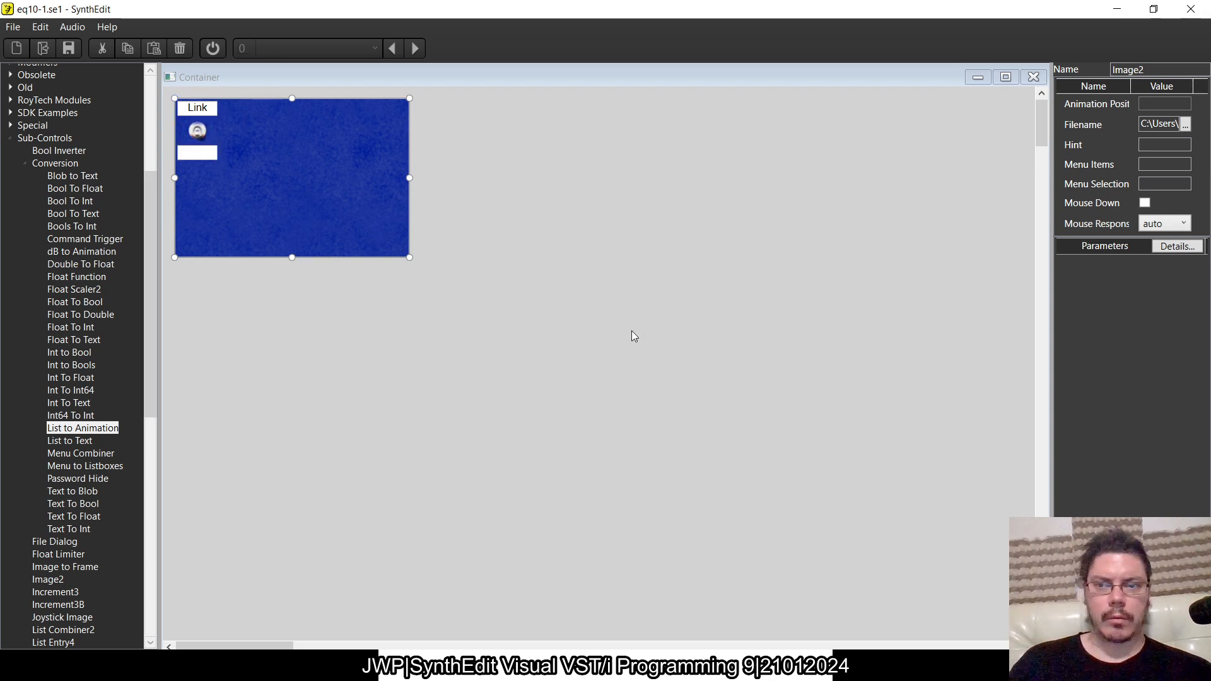
{"action": "left_click", "coordinate": [1034, 76]}
- Enlarge the 10 Band EQ panel's background beyond the Gain slider and below the slider row, and return to the structure view
{"action": "right_click", "coordinate": [424, 330]}
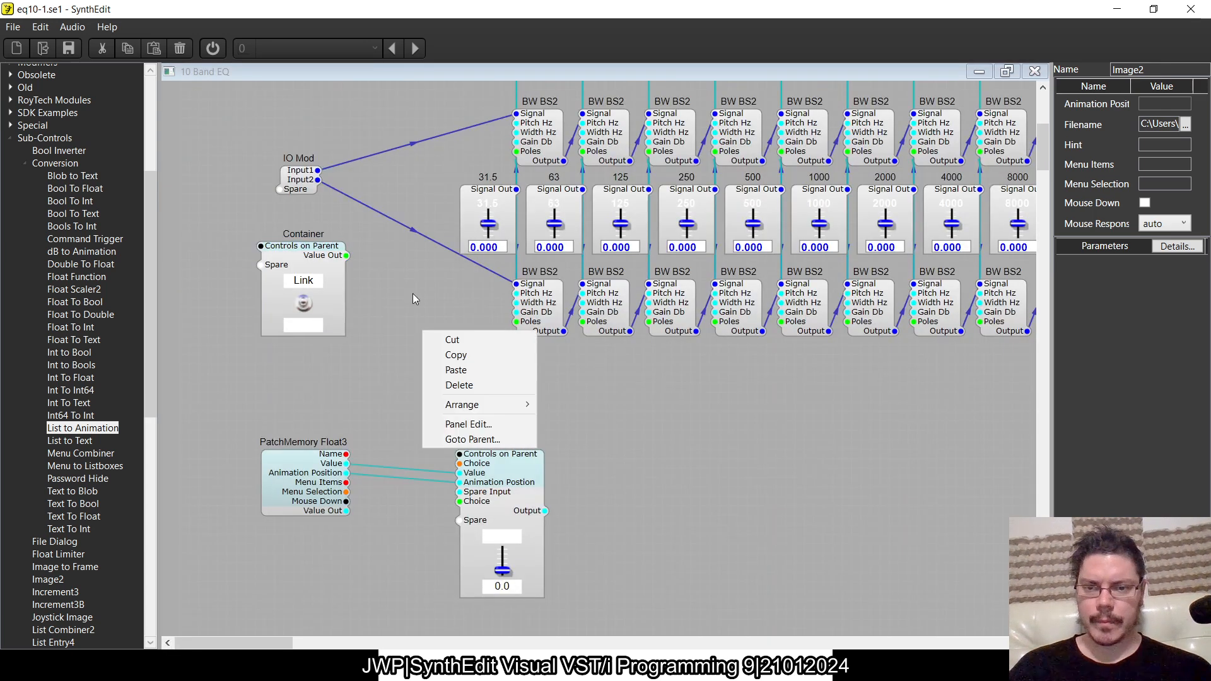
{"action": "left_click", "coordinate": [487, 420]}
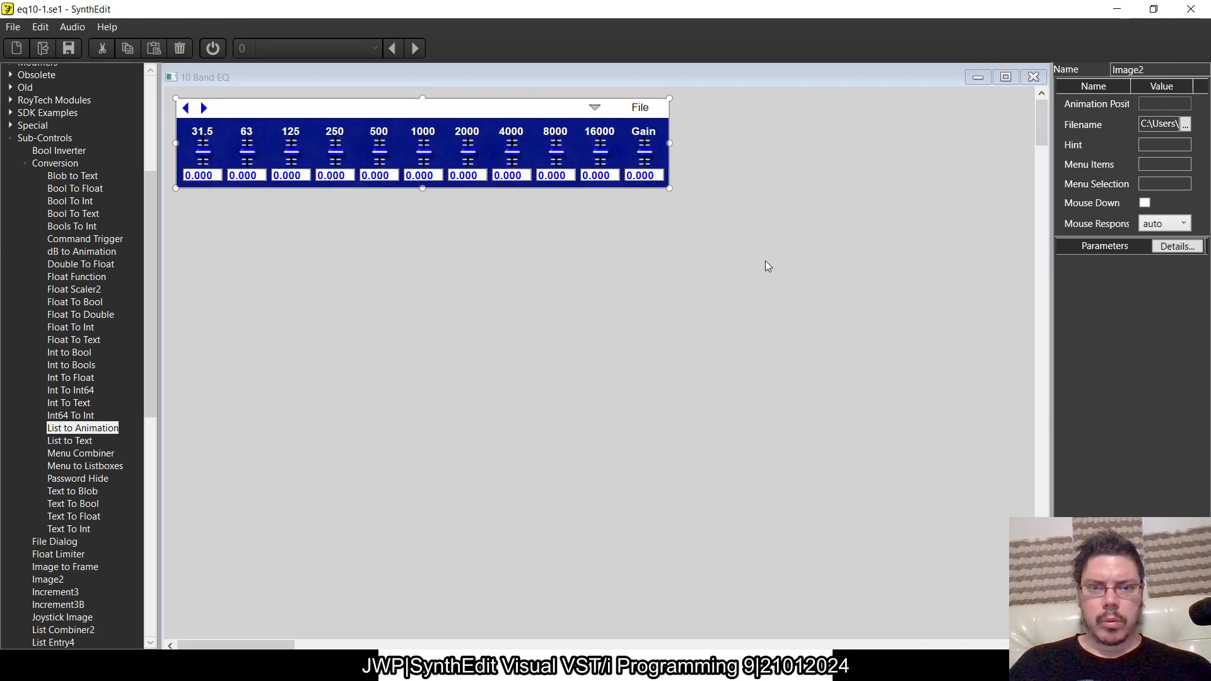
{"action": "left_click_drag", "start_coordinate": [670, 188], "coordinate": [820, 347]}
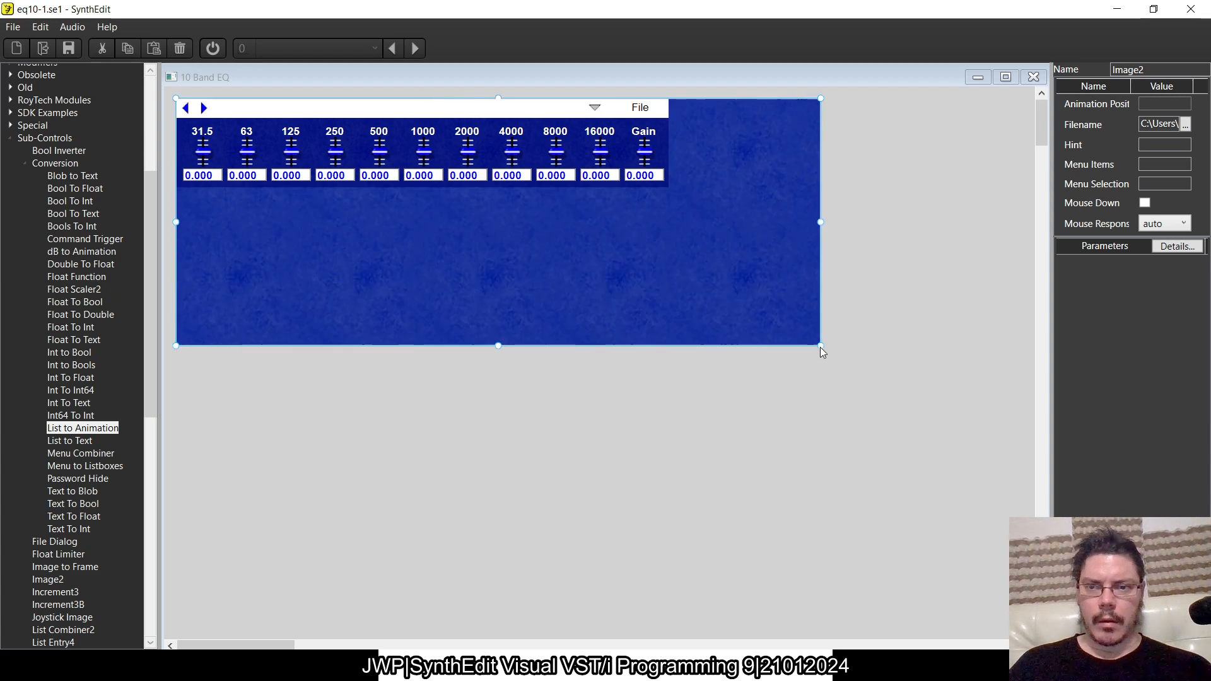
{"action": "scroll", "coordinate": [703, 313], "scroll_direction": "down", "scroll_amount": 5}
{"action": "scroll", "coordinate": [703, 313], "scroll_direction": "right", "scroll_amount": 4}
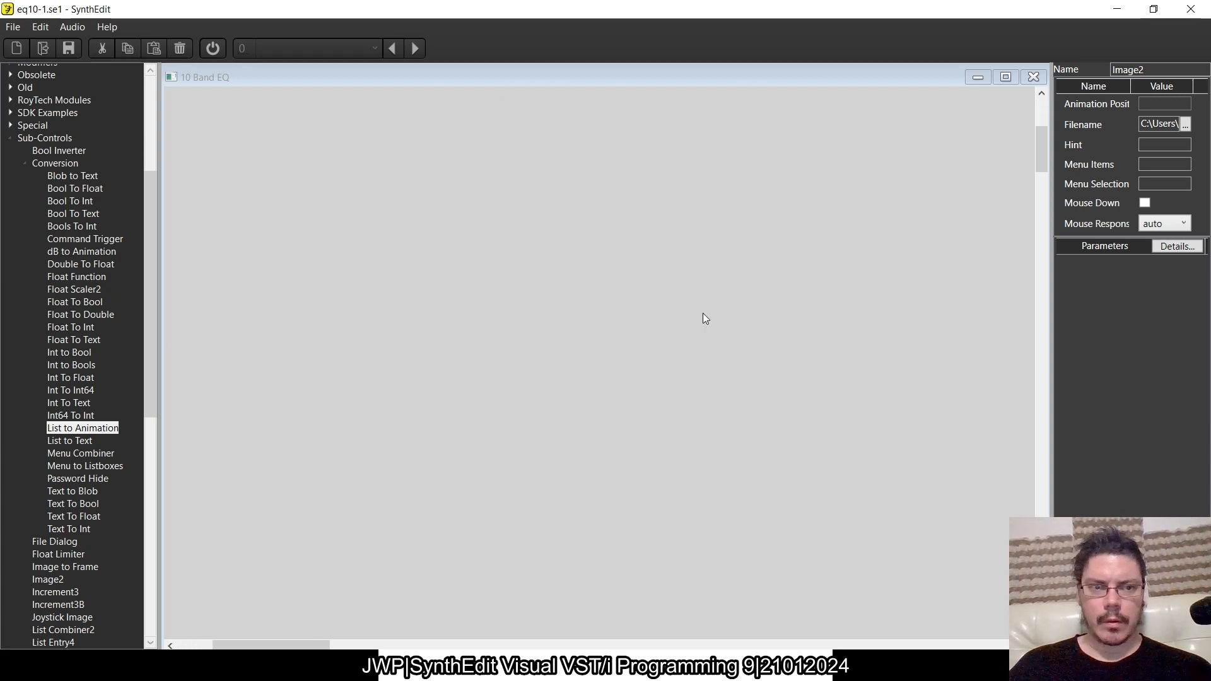
{"action": "scroll", "coordinate": [702, 313], "scroll_direction": "left", "scroll_amount": 1}
{"action": "scroll", "coordinate": [703, 313], "scroll_direction": "up", "scroll_amount": 5}
{"action": "scroll", "coordinate": [703, 313], "scroll_direction": "left", "scroll_amount": 3}
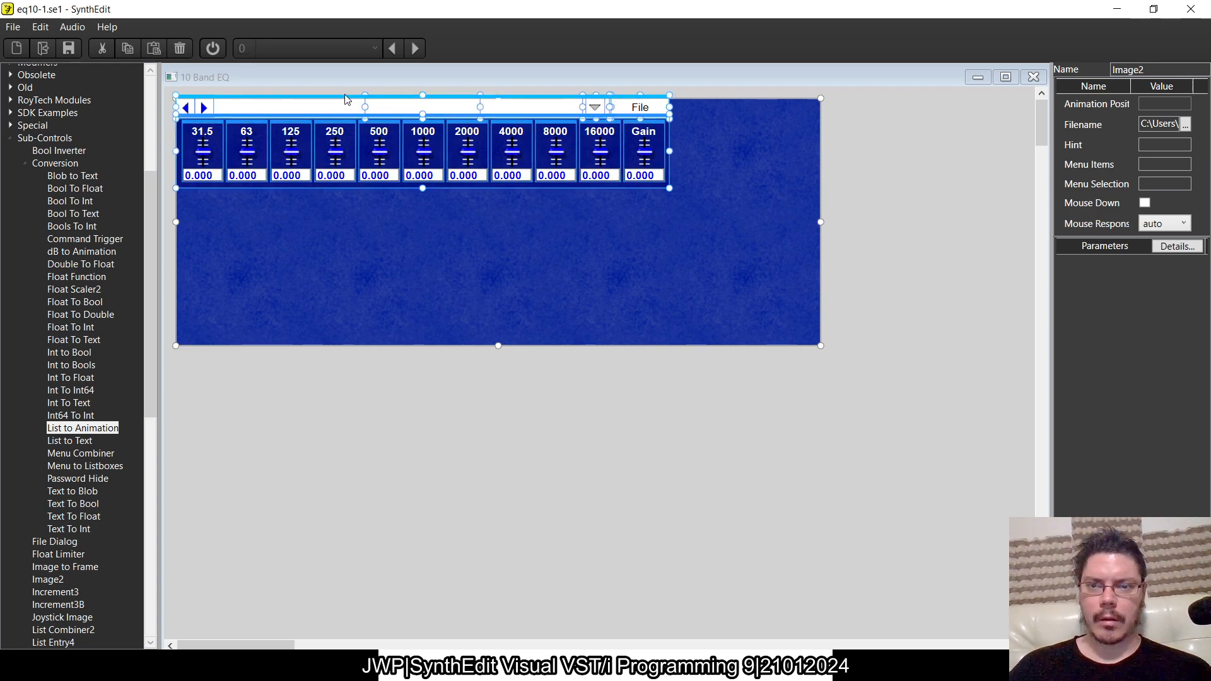
{"action": "mouse_move", "coordinate": [352, 103]}
{"action": "left_mouse_down"}
{"action": "mouse_move", "coordinate": [542, 239]}
{"action": "mouse_move", "coordinate": [725, 346]}
{"action": "mouse_move", "coordinate": [649, 498]}
{"action": "mouse_move", "coordinate": [397, 505]}
{"action": "mouse_move", "coordinate": [421, 166]}
{"action": "mouse_move", "coordinate": [346, 99]}
{"action": "left_mouse_up"}
{"action": "left_click", "coordinate": [1033, 77]}
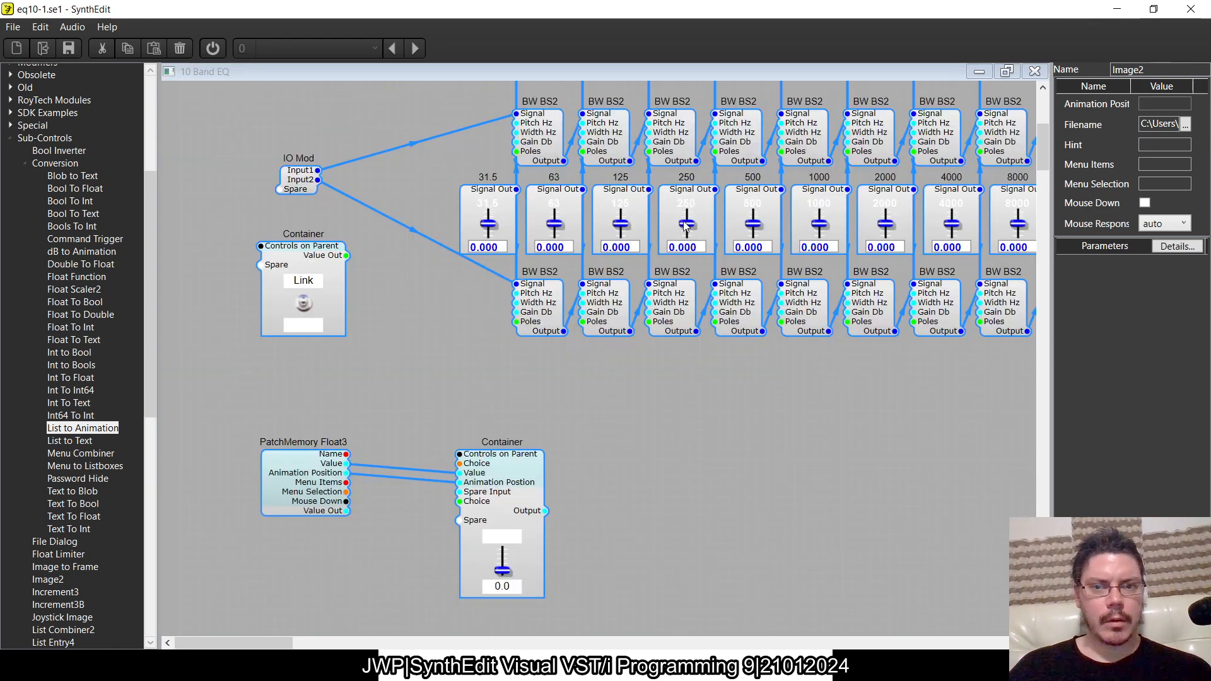
- Enable Controls on Parent for the Link switch container and place it beside the Gain slider in the 10 Band EQ panel
{"action": "left_click", "coordinate": [334, 264]}
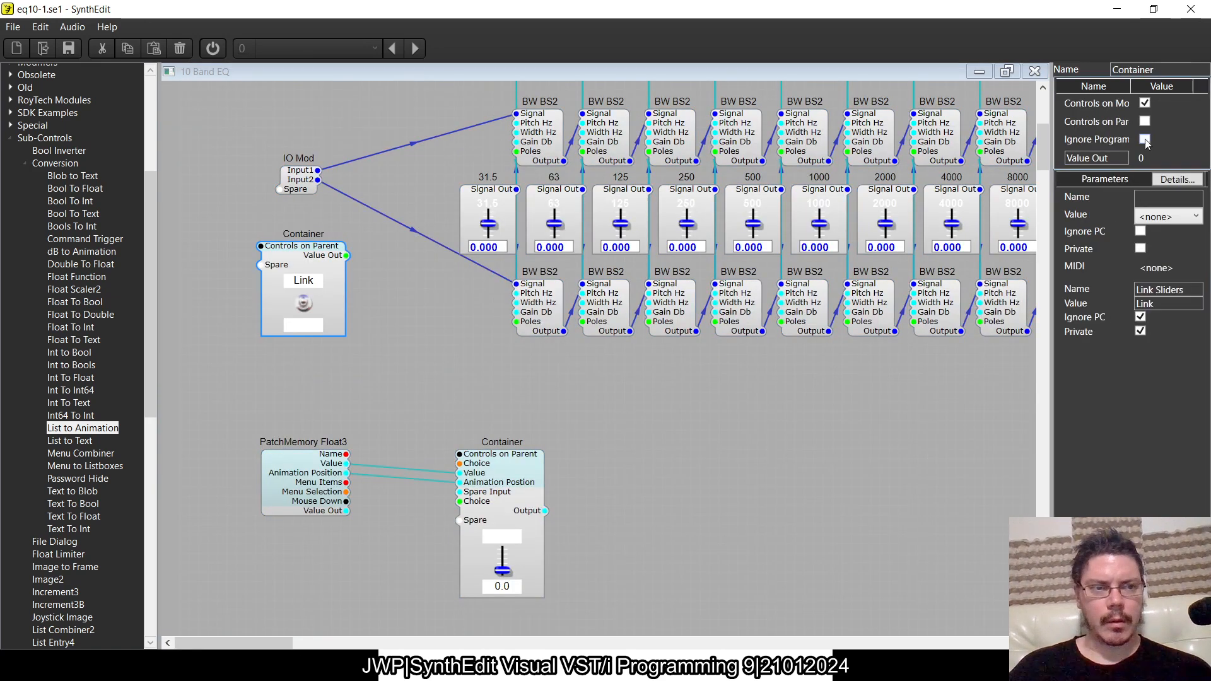
{"action": "left_click", "coordinate": [1145, 120]}
{"action": "right_click", "coordinate": [403, 349]}
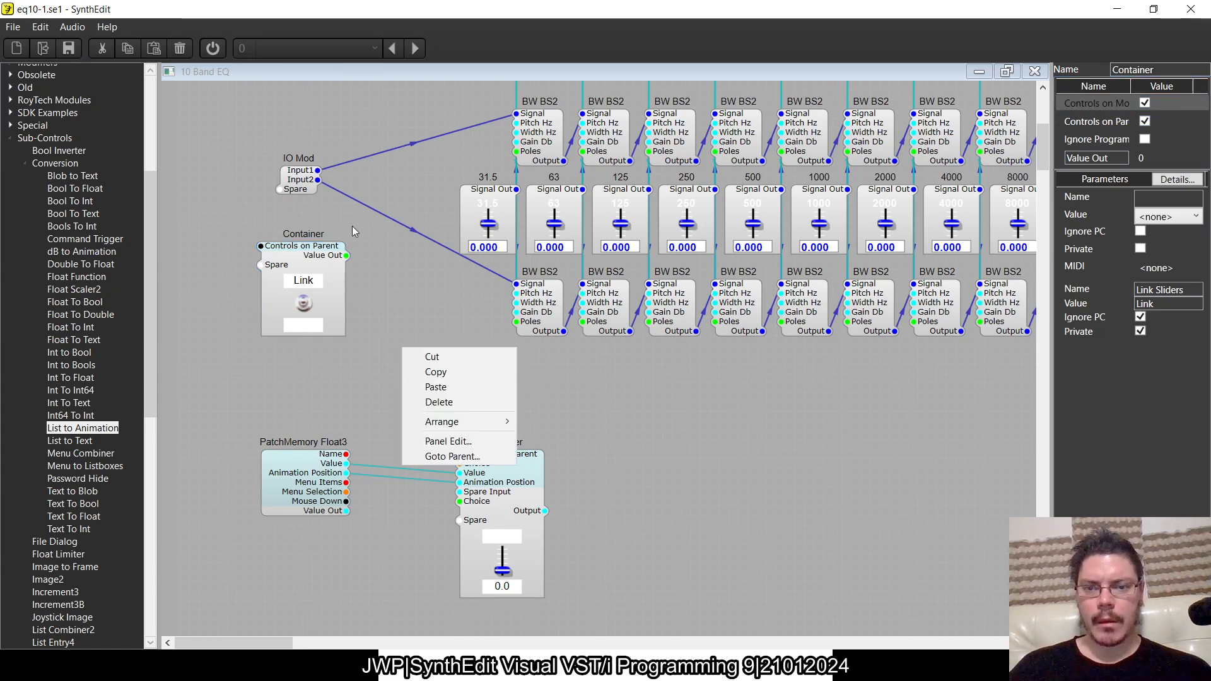
{"action": "left_click", "coordinate": [431, 441]}
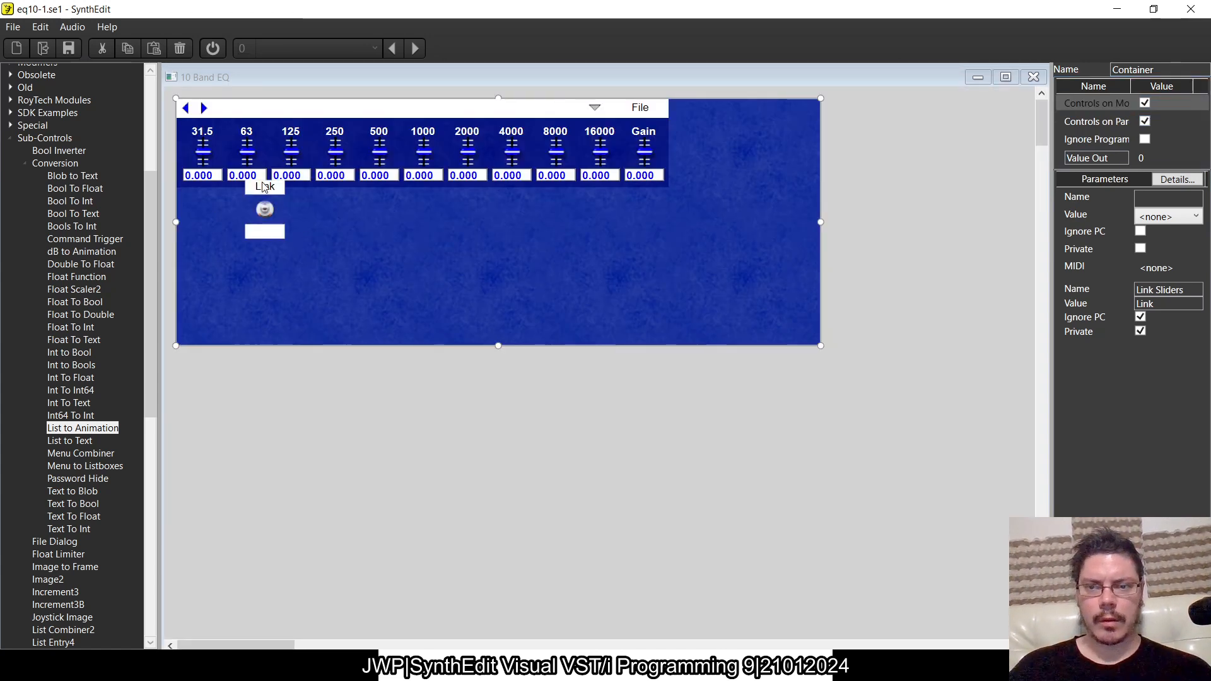
{"action": "left_click", "coordinate": [282, 176]}
{"action": "left_click_drag", "start_coordinate": [282, 176], "coordinate": [688, 103]}
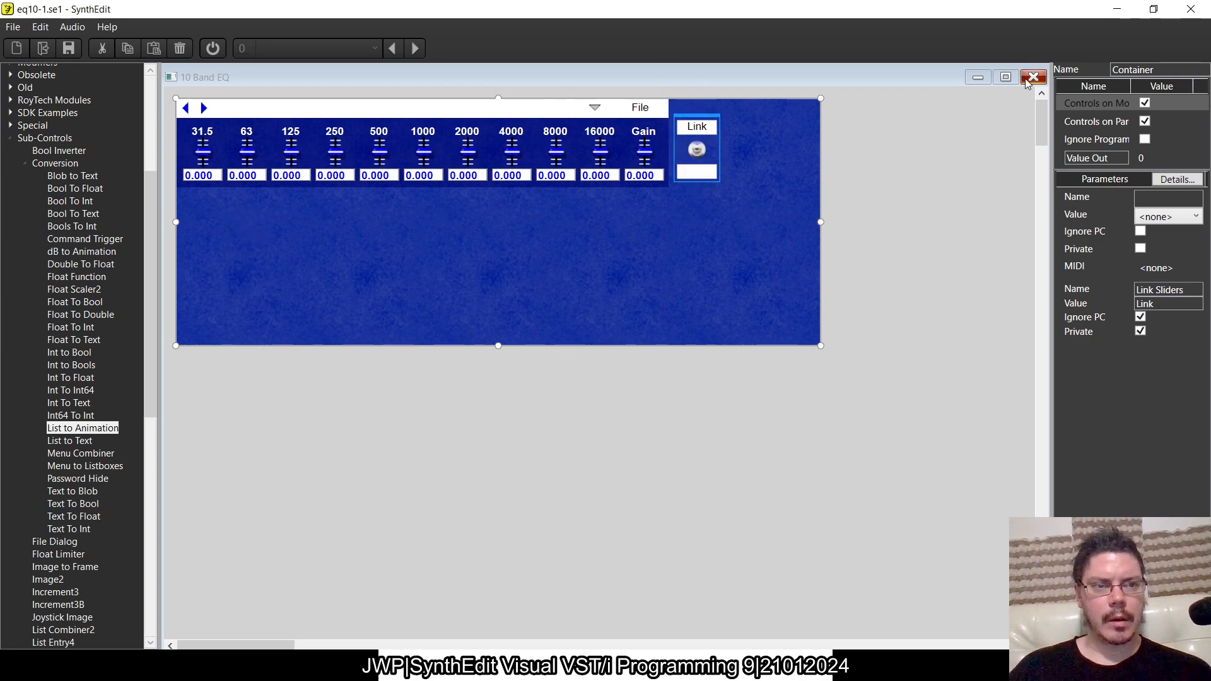
{"action": "left_click", "coordinate": [1033, 77]}
- Wire the Link switch container's Value Out to the green Choice input of the custom slider container
{"action": "left_click", "coordinate": [536, 461]}
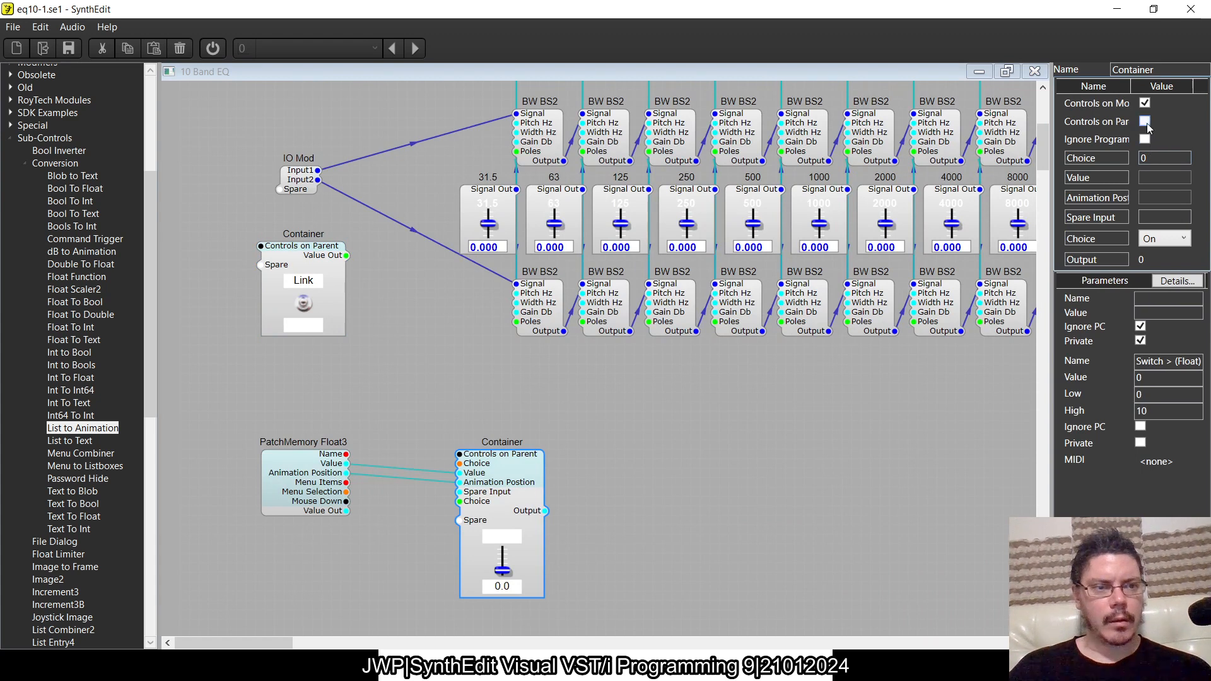
{"action": "left_click", "coordinate": [788, 400]}
{"action": "mouse_move", "coordinate": [507, 489]}
{"action": "left_mouse_down"}
{"action": "mouse_move", "coordinate": [516, 471]}
{"action": "mouse_move", "coordinate": [507, 486]}
{"action": "left_mouse_up"}
{"action": "left_click_drag", "start_coordinate": [346, 255], "coordinate": [459, 502]}
- Test the Link switch by toggling it on and off, and inspect the wiring inside its container
{"action": "left_click", "coordinate": [305, 305]}
{"action": "double_click", "coordinate": [330, 297]}
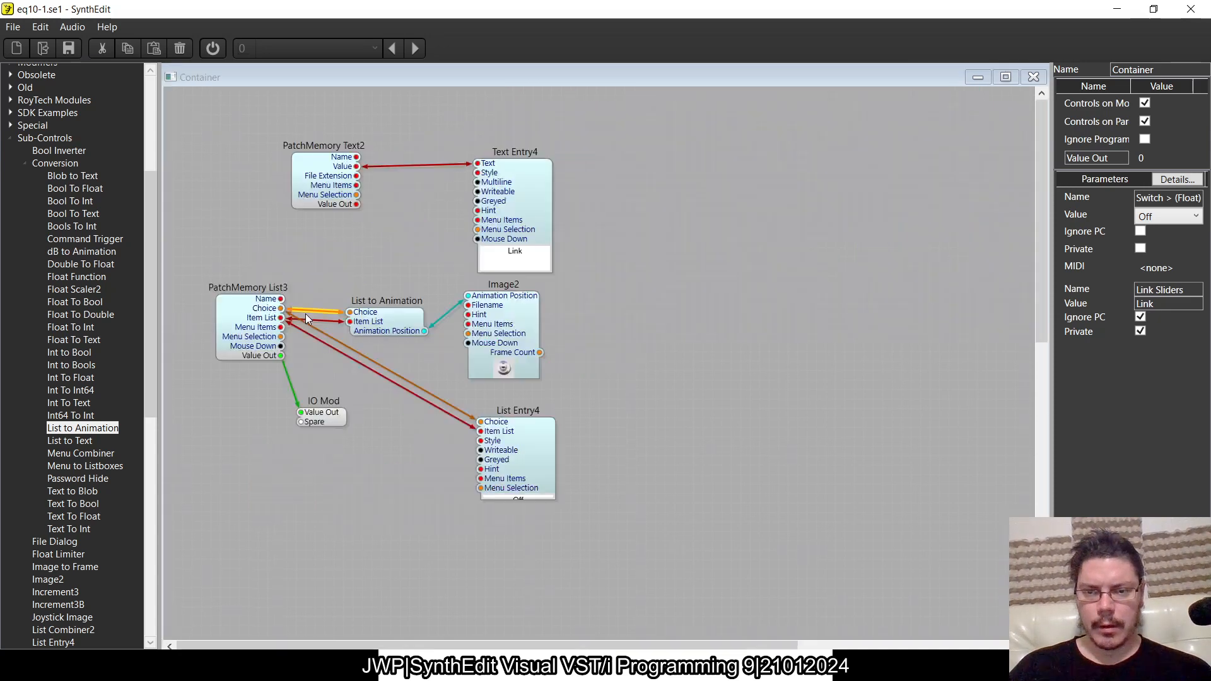
{"action": "left_click", "coordinate": [1033, 78]}
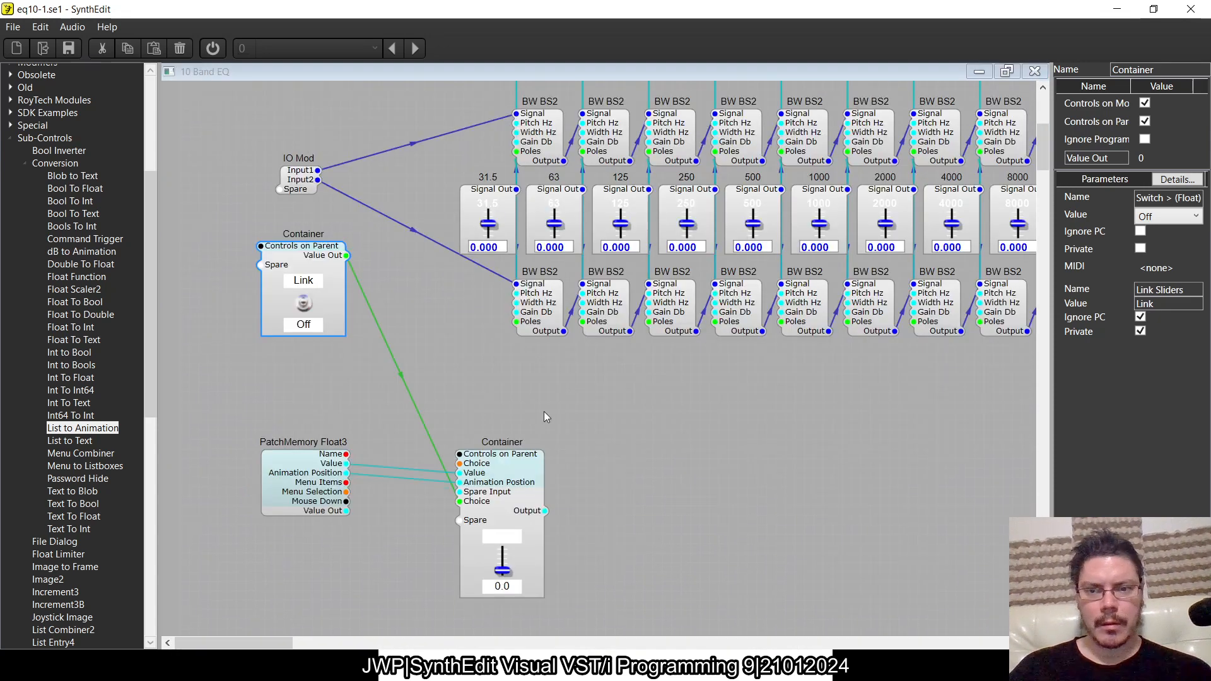
{"action": "left_click", "coordinate": [305, 305]}
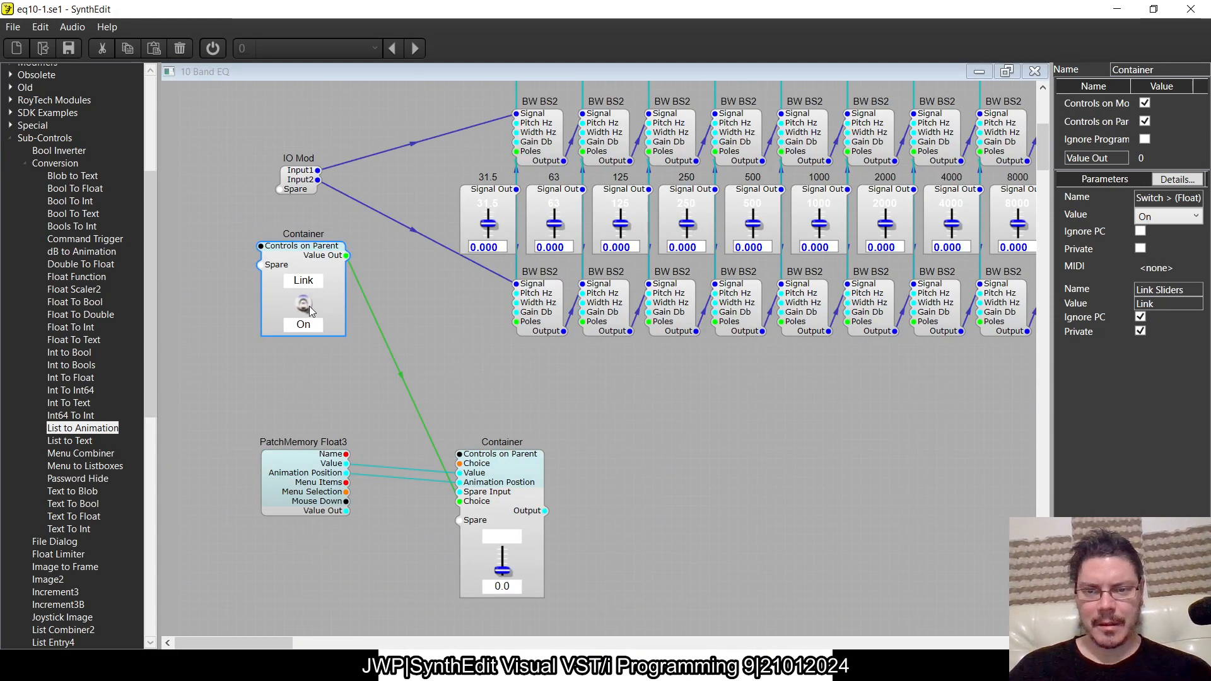
{"action": "left_click", "coordinate": [305, 306]}
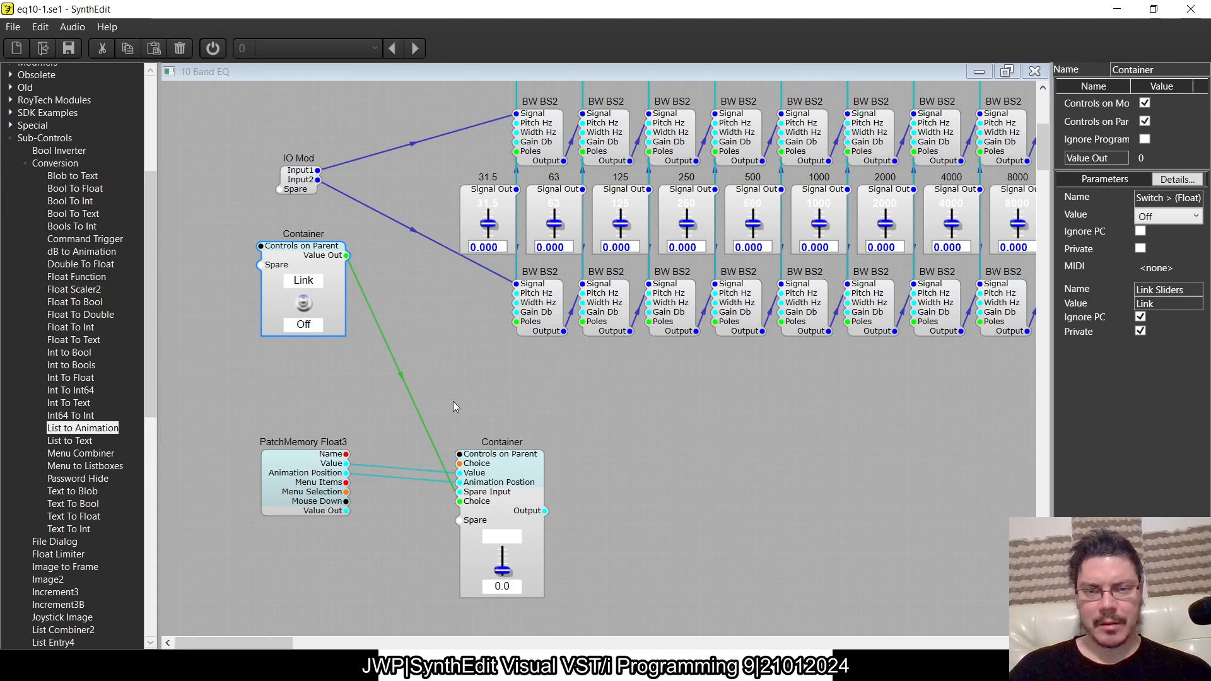
- Set the value of PatchMemory List3 inside the Link switch container to On
{"action": "double_click", "coordinate": [301, 256]}
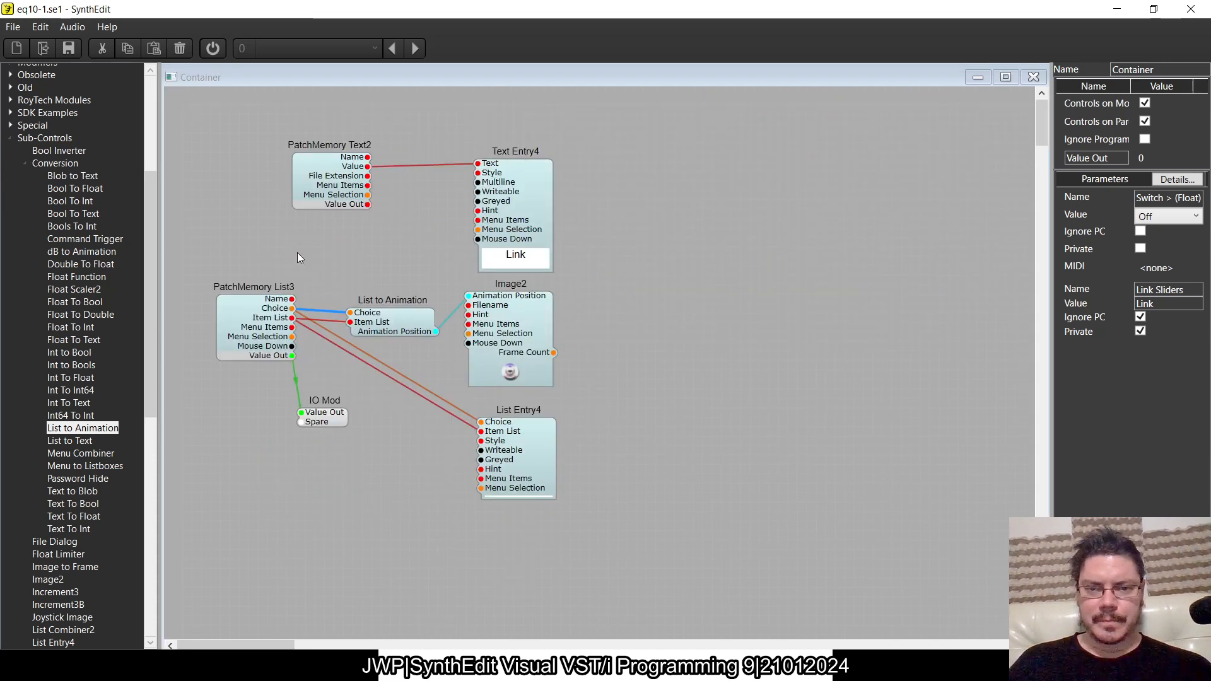
{"action": "left_click", "coordinate": [271, 327]}
{"action": "left_click", "coordinate": [1194, 142]}
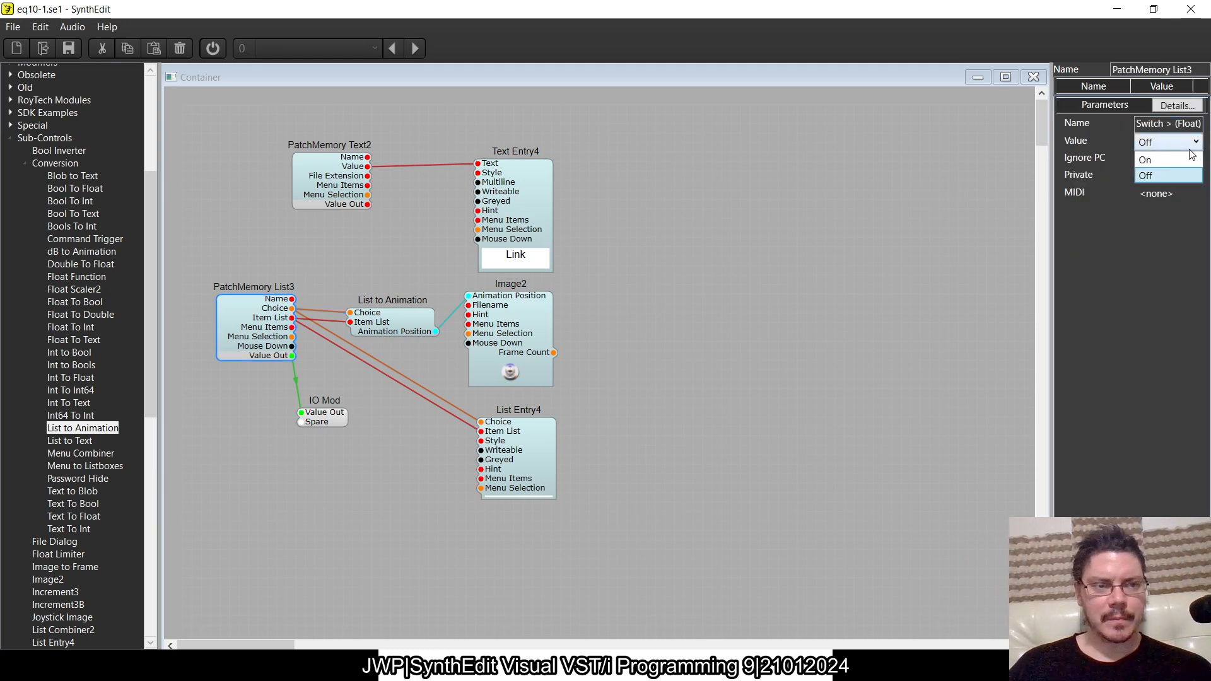
{"action": "left_click", "coordinate": [1176, 158]}
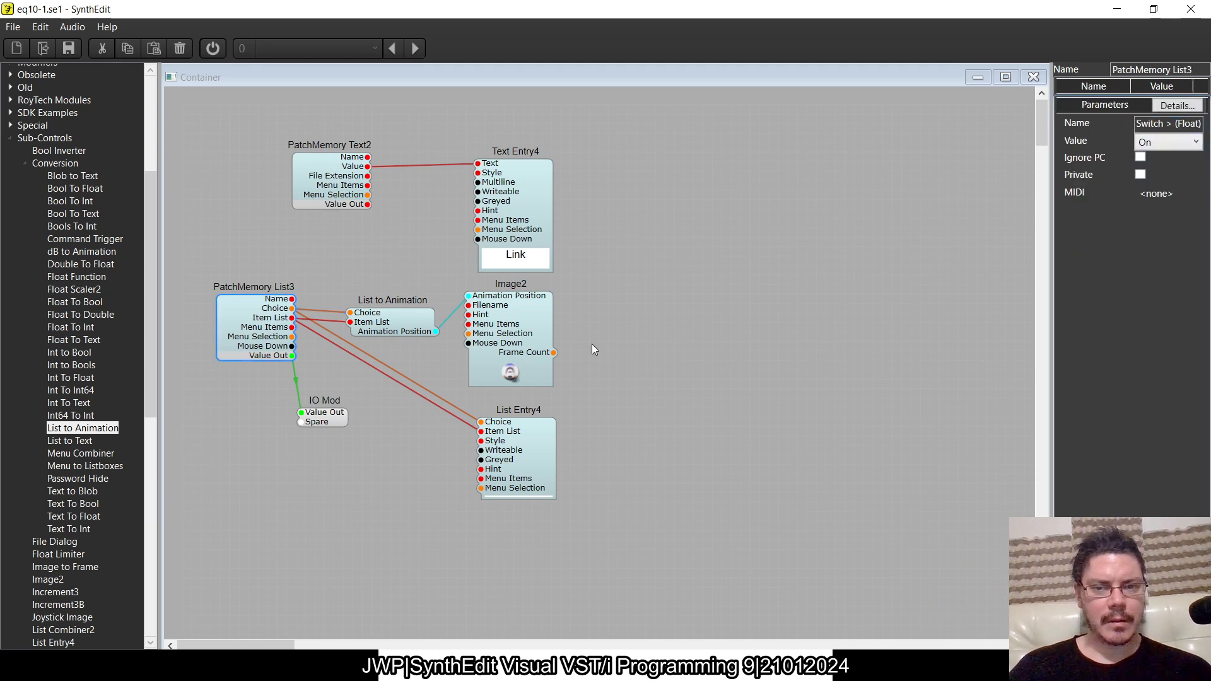
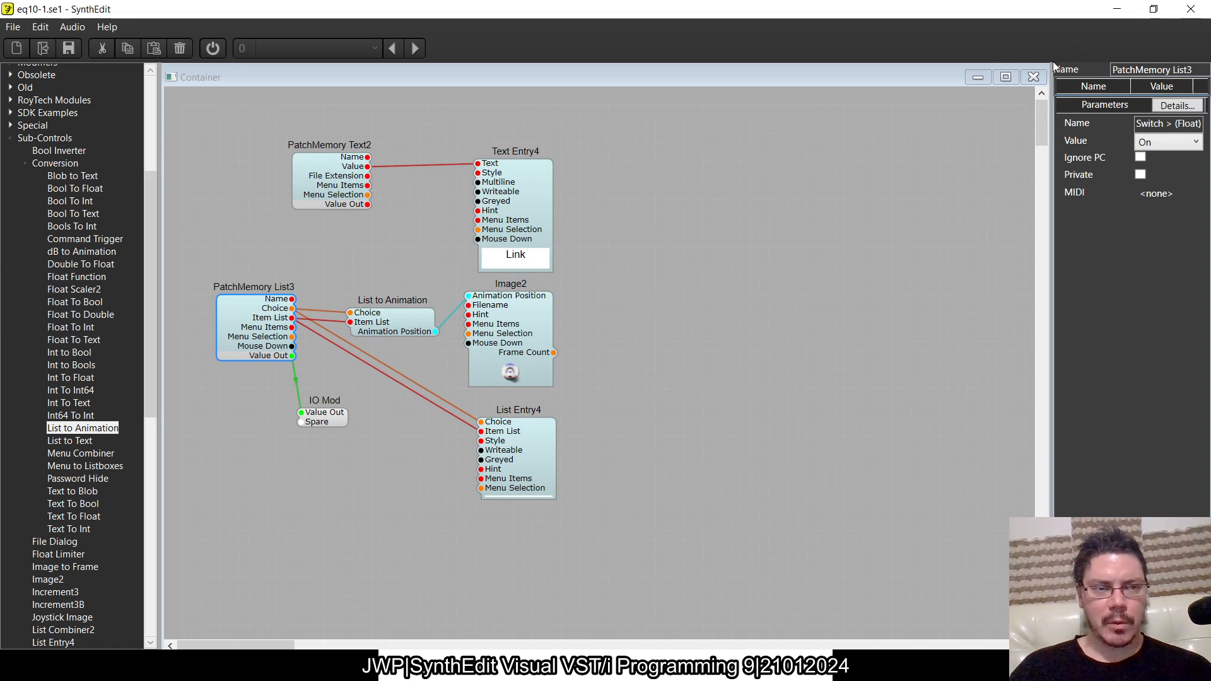
- Examine the wiring inside the custom slider container and shift its upper Switch < (Float) module slightly down
{"action": "left_click", "coordinate": [1033, 76]}
{"action": "double_click", "coordinate": [524, 482]}
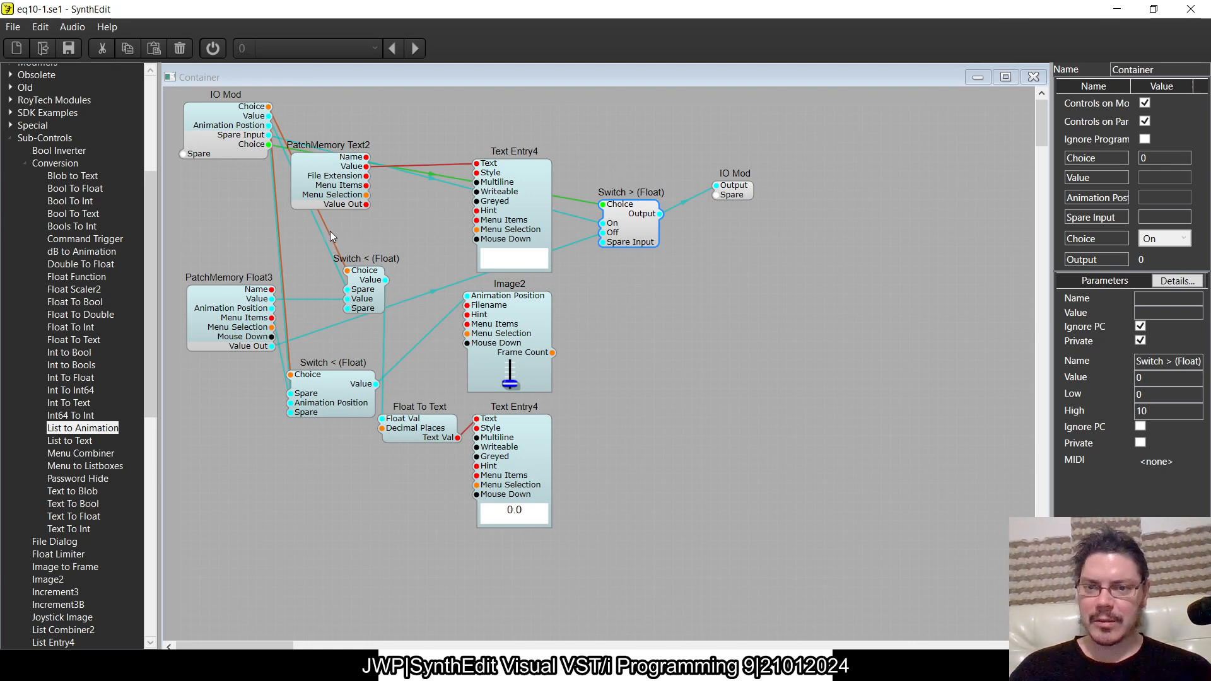
{"action": "left_click", "coordinate": [339, 271]}
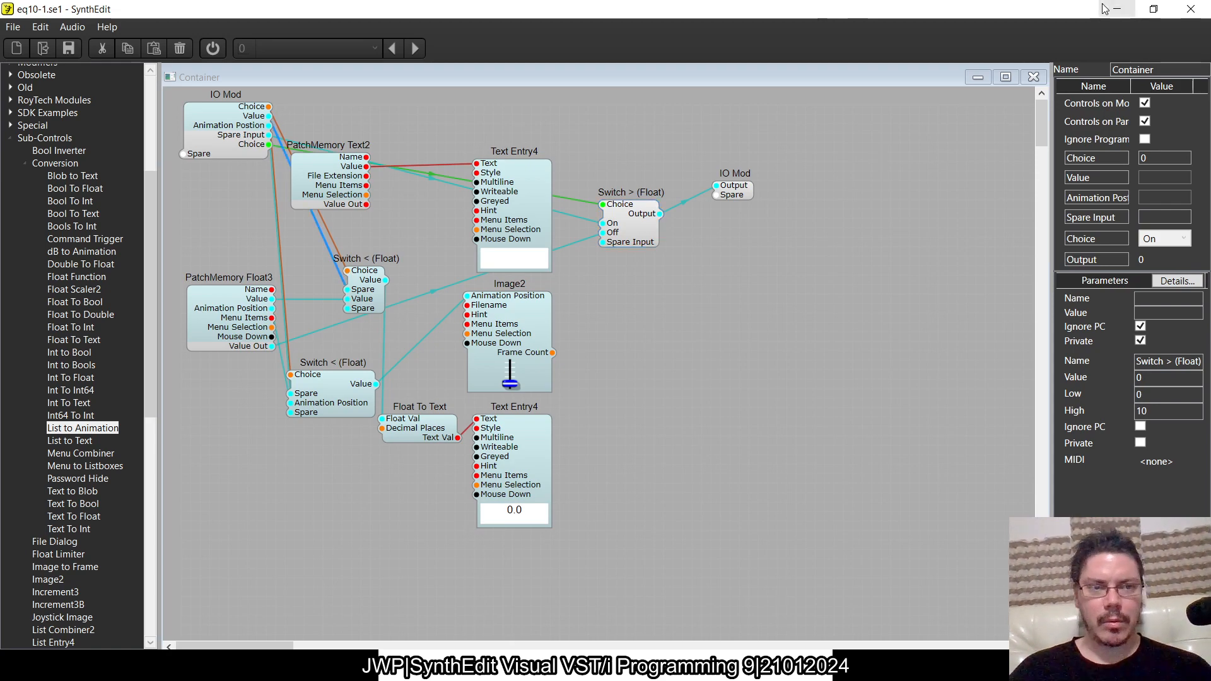
{"action": "left_click", "coordinate": [1033, 77]}
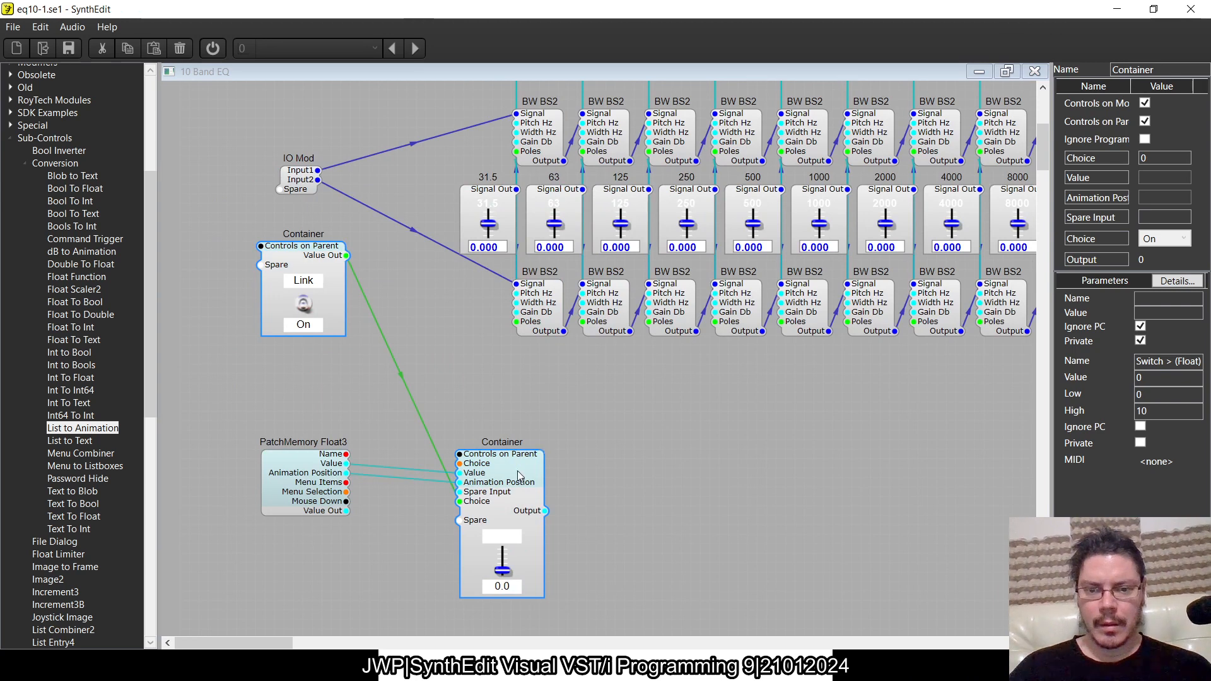
{"action": "mouse_move", "coordinate": [530, 465]}
{"action": "left_mouse_down"}
{"action": "mouse_move", "coordinate": [566, 413]}
{"action": "mouse_move", "coordinate": [529, 451]}
{"action": "left_mouse_up"}
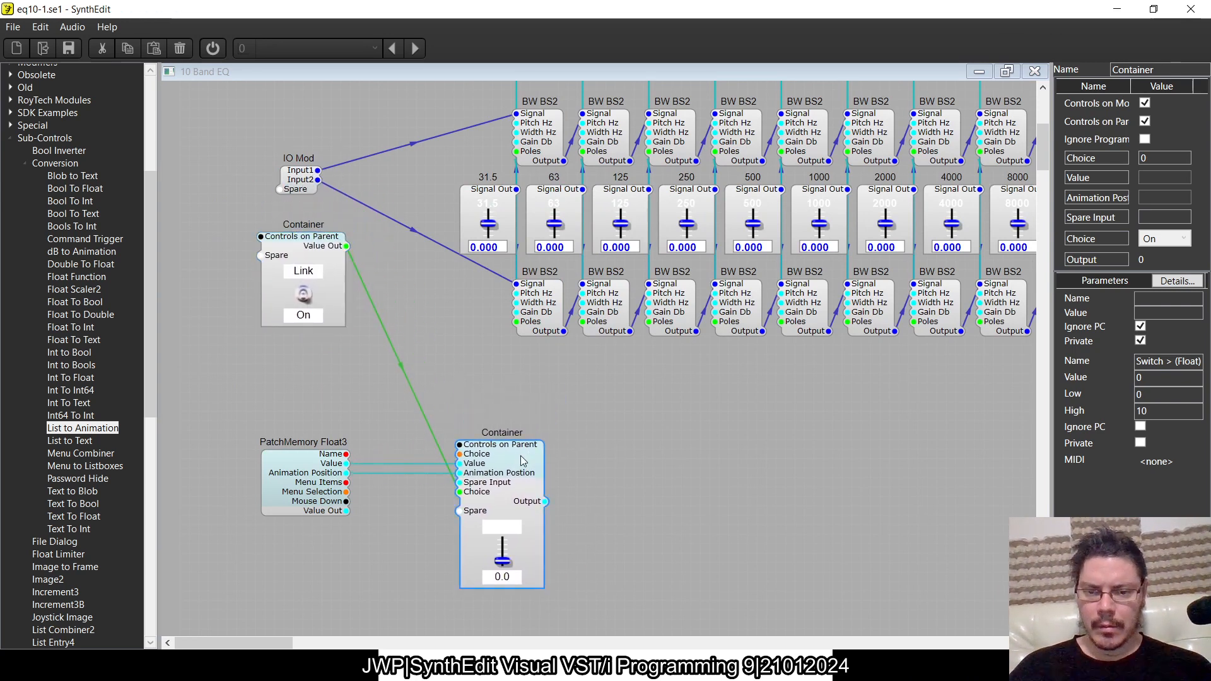
{"action": "double_click", "coordinate": [520, 456]}
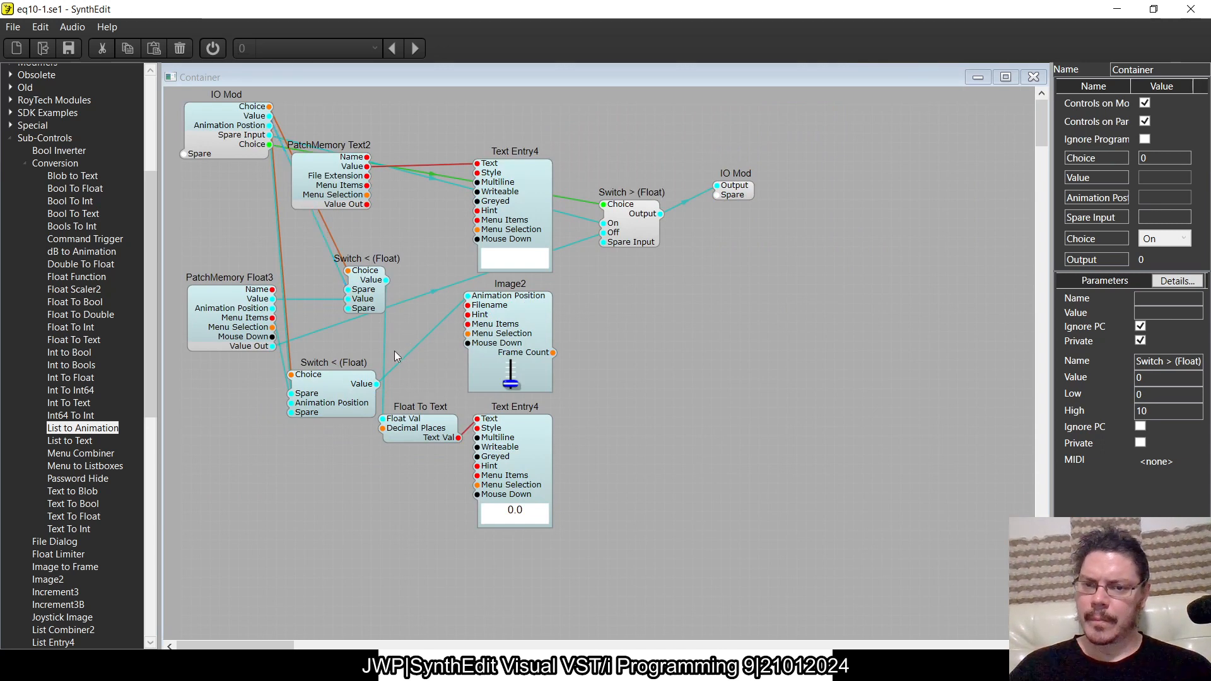
{"action": "mouse_move", "coordinate": [364, 296]}
{"action": "left_mouse_down"}
{"action": "mouse_move", "coordinate": [420, 249]}
{"action": "mouse_move", "coordinate": [372, 275]}
{"action": "mouse_move", "coordinate": [403, 125]}
{"action": "mouse_move", "coordinate": [384, 128]}
{"action": "mouse_move", "coordinate": [361, 312]}
{"action": "mouse_move", "coordinate": [371, 302]}
{"action": "left_mouse_up"}
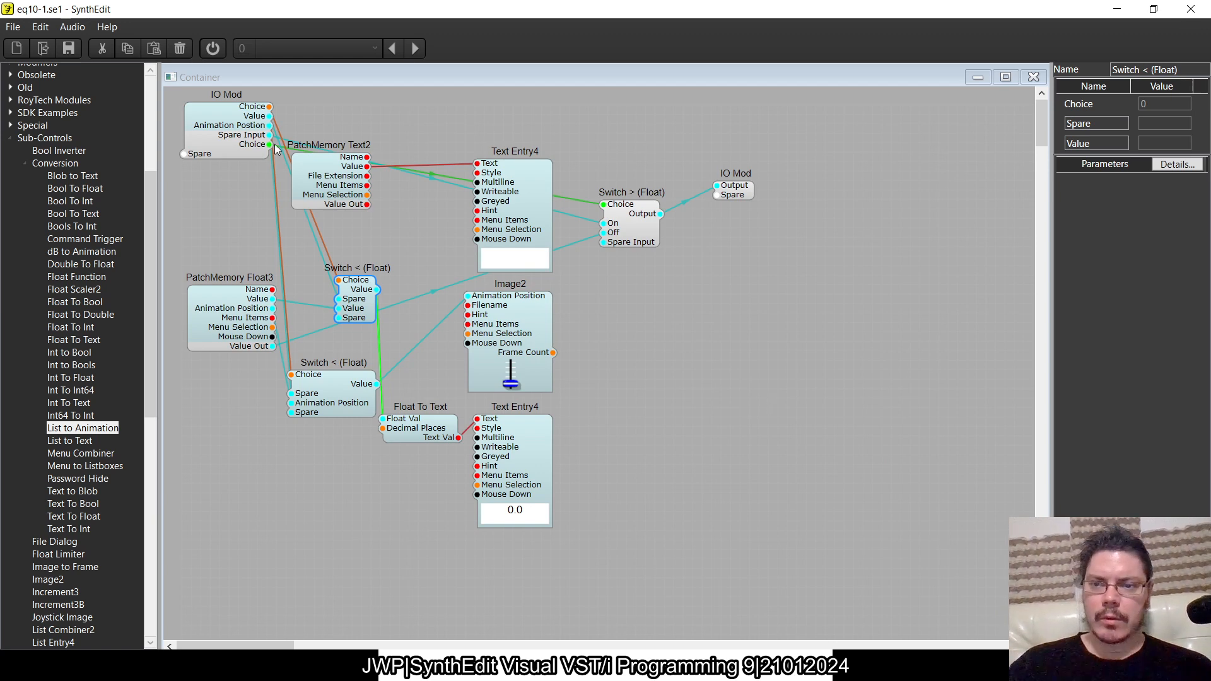
- Rename the Spare Input pin of the slider container's input IO Mod to Value
{"action": "left_click", "coordinate": [222, 128]}
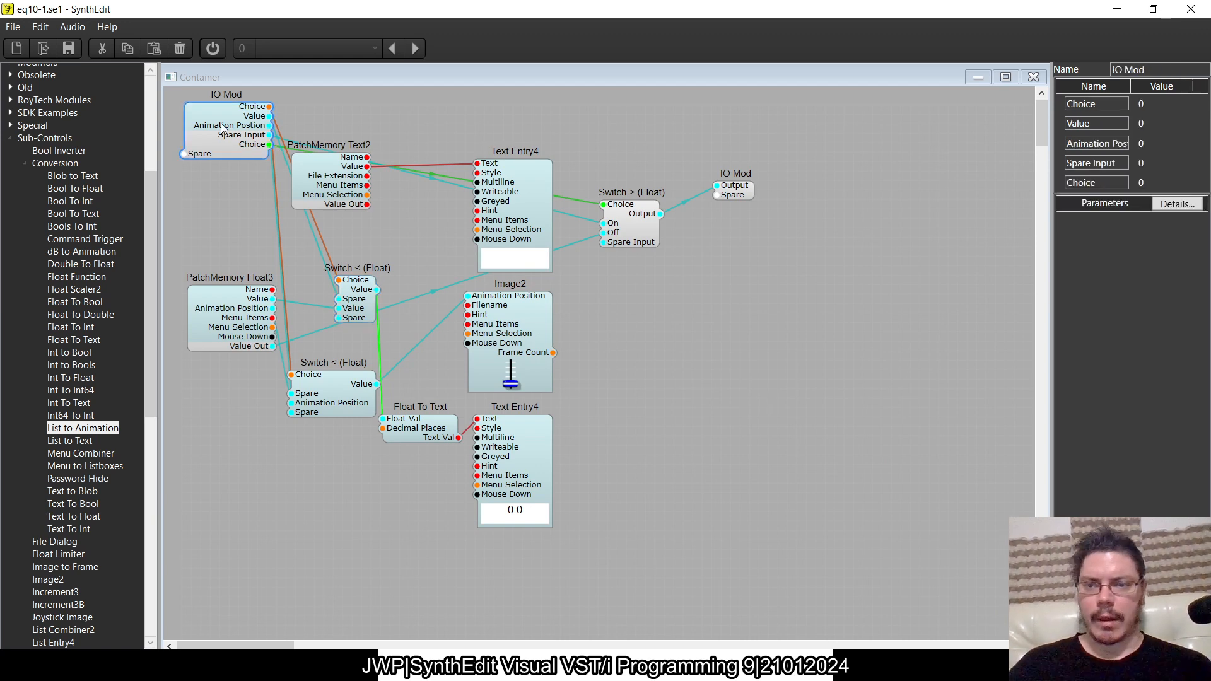
{"action": "double_click", "coordinate": [1121, 166]}
{"action": "type", "text": "Val"}
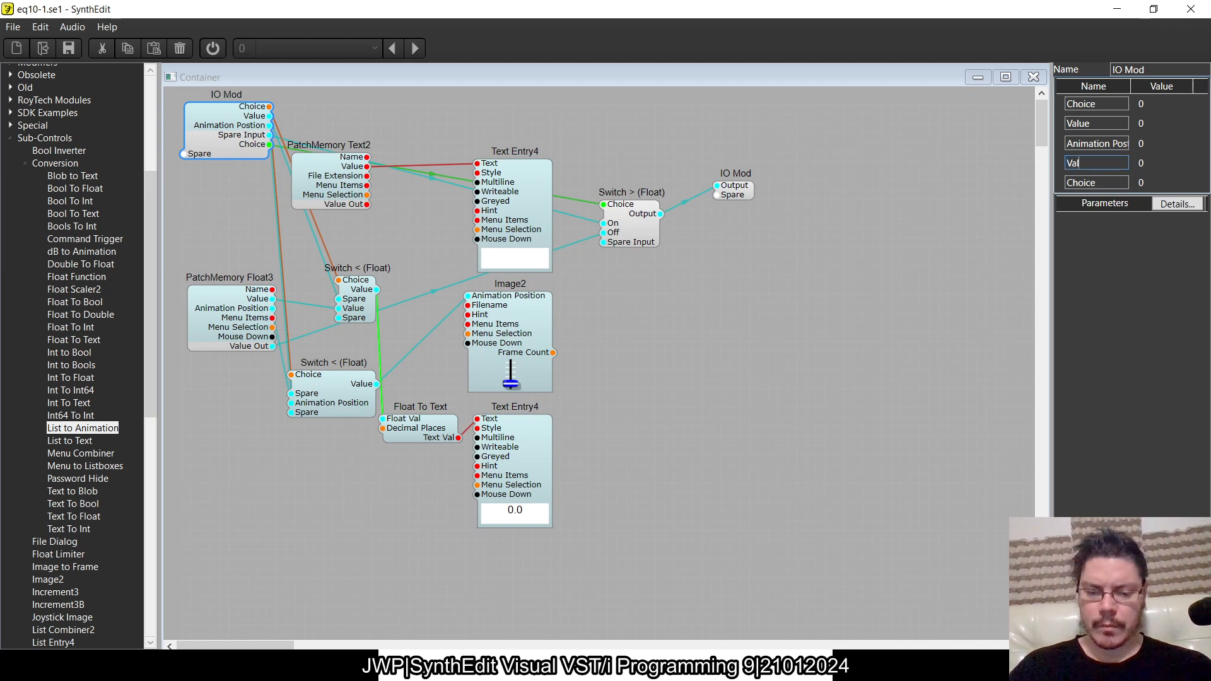
{"action": "type", "text": "ue"}
{"action": "key", "text": "Return"}
{"action": "left_click", "coordinate": [773, 337]}
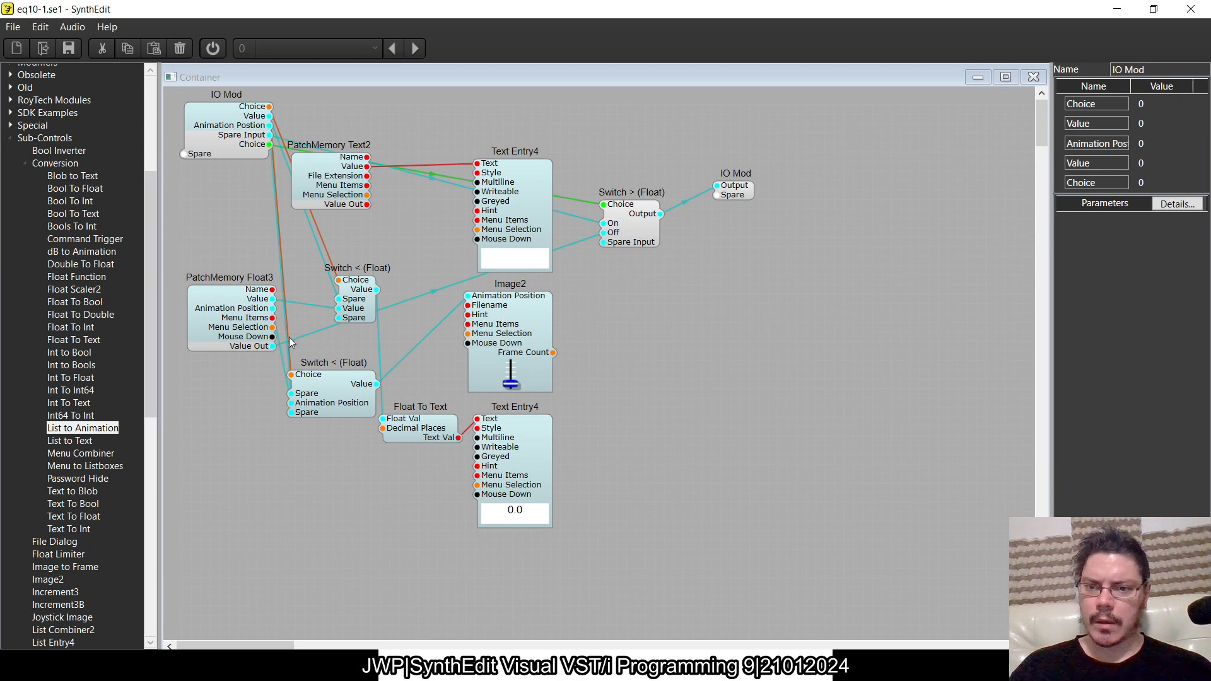
- Delete the IO Mod wires feeding both Switch < (Float) modules' value inputs and the On input of Switch > (Float)
{"action": "left_click", "coordinate": [318, 247]}
{"action": "key", "text": "Delete"}
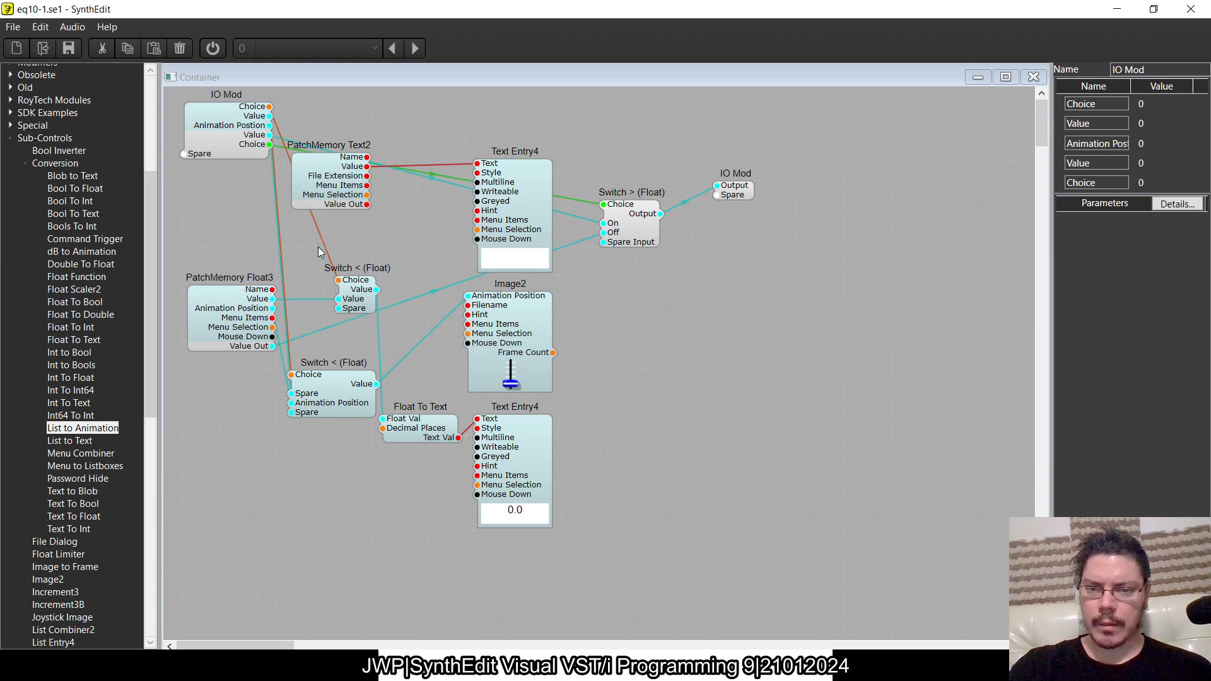
{"action": "left_click_drag", "start_coordinate": [298, 382], "coordinate": [326, 363]}
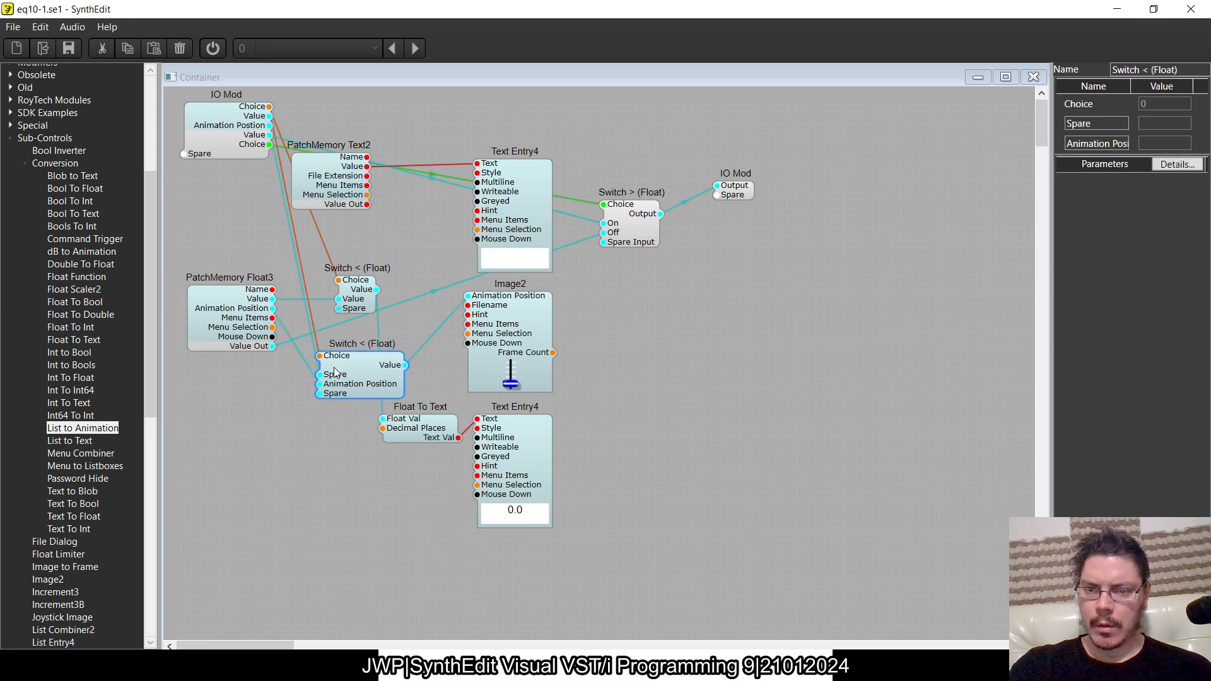
{"action": "key", "text": "Delete"}
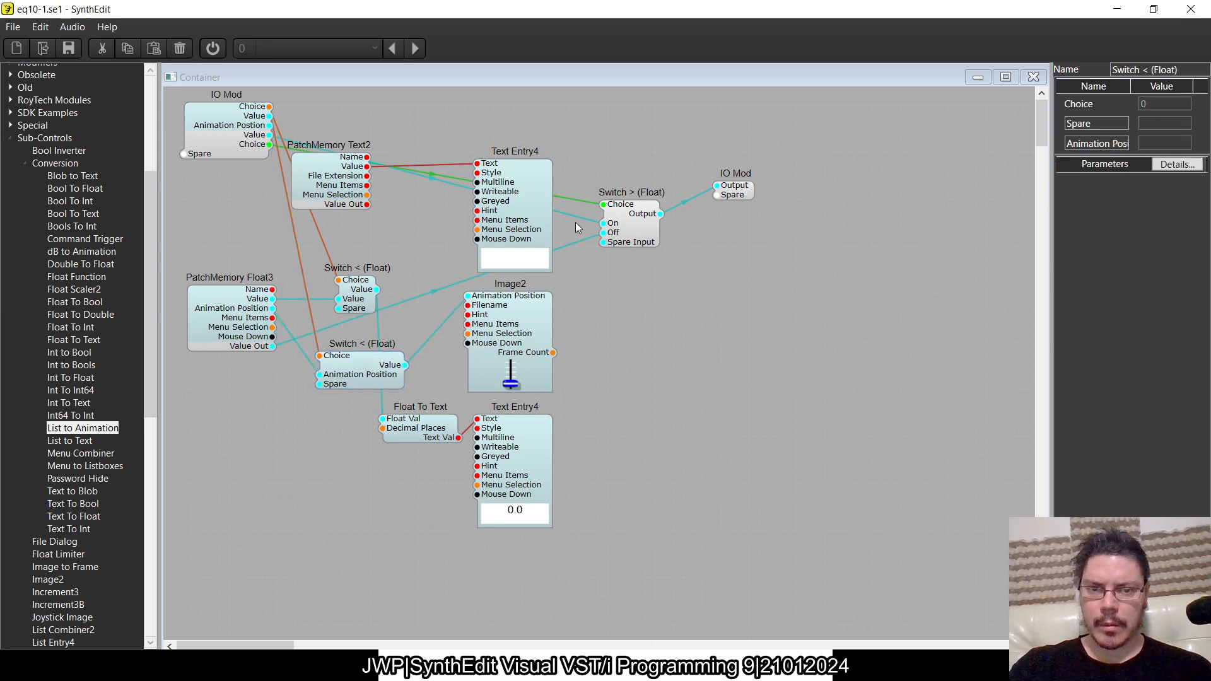
{"action": "key", "text": "Delete"}
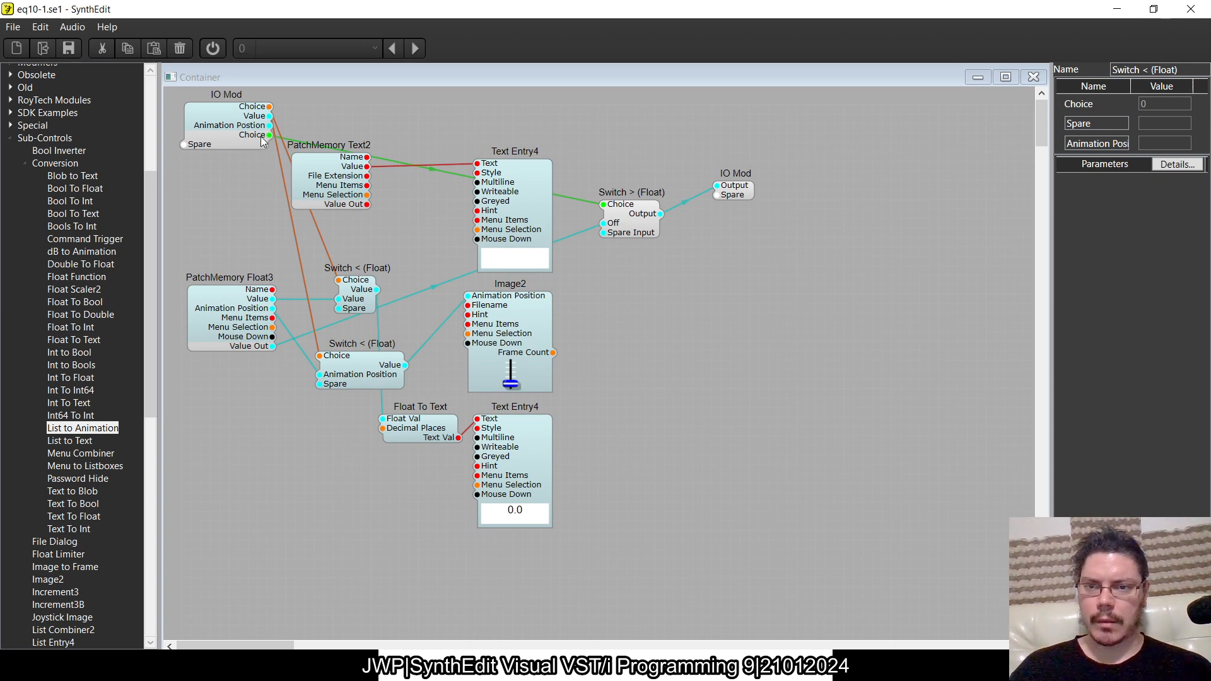
- Wire the input IO Mod's spare pin to the Spare Input of Switch > (Float) and name the pin Value
{"action": "left_click", "coordinate": [185, 146]}
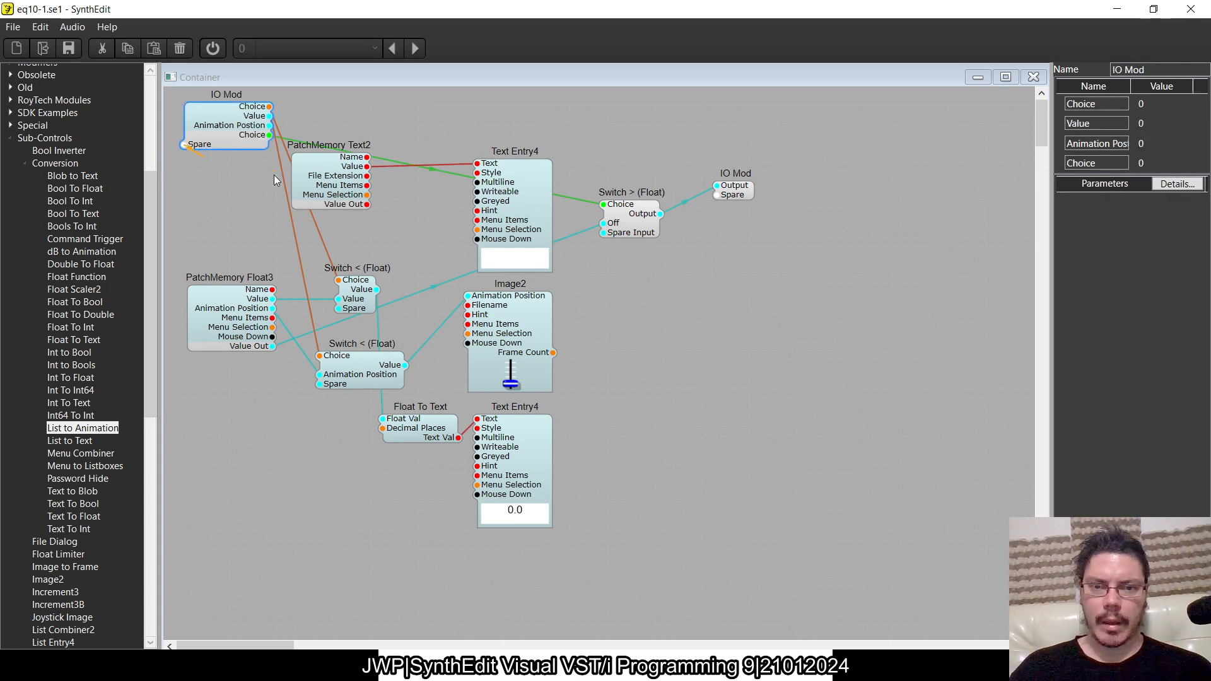
{"action": "left_click_drag", "start_coordinate": [604, 233], "coordinate": [183, 145]}
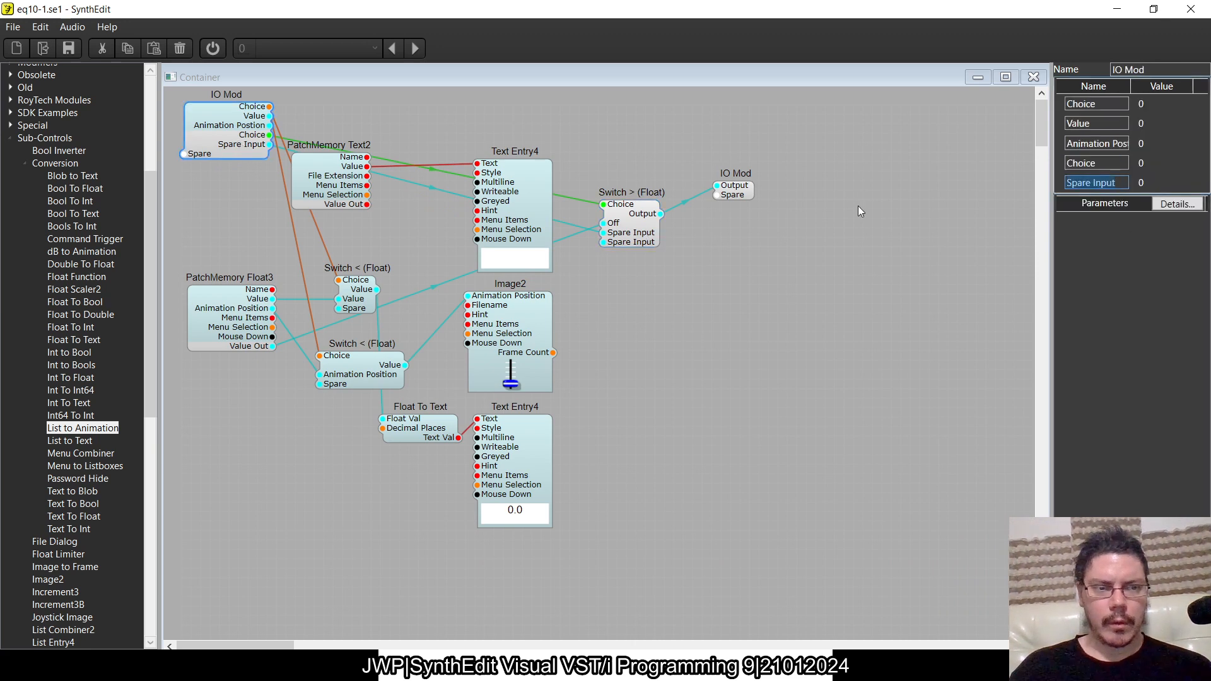
{"action": "type", "text": "Value"}
{"action": "key", "text": "Tab"}
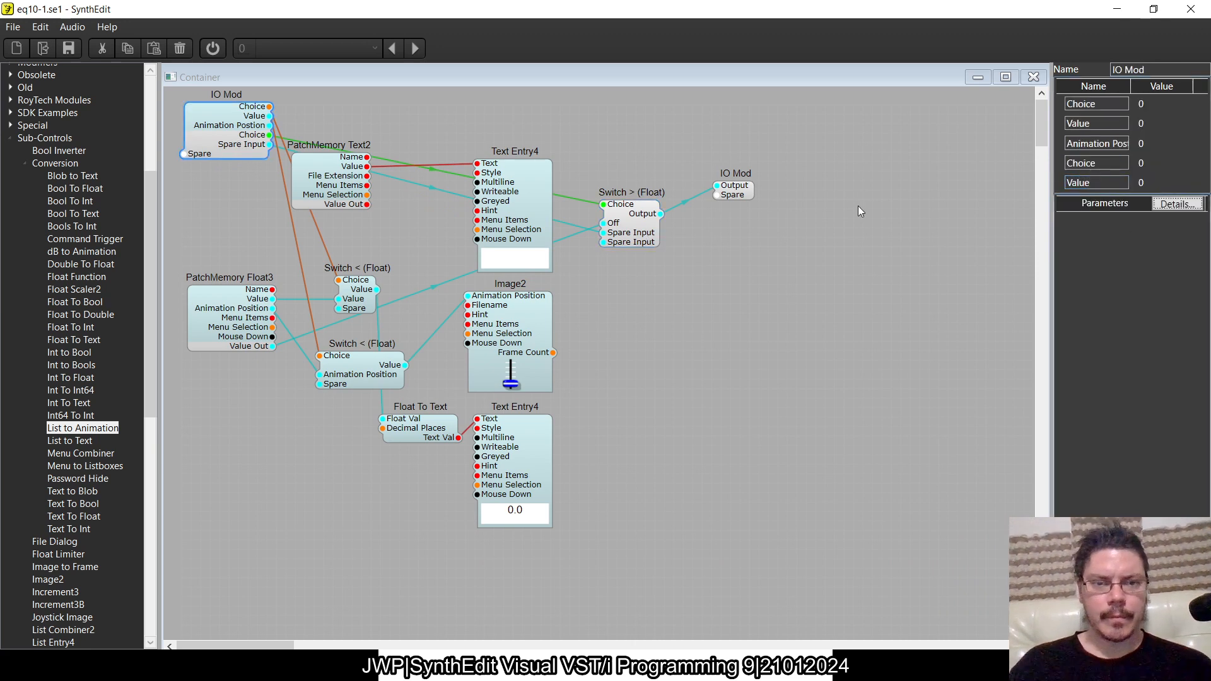
{"action": "left_click", "coordinate": [685, 203]}
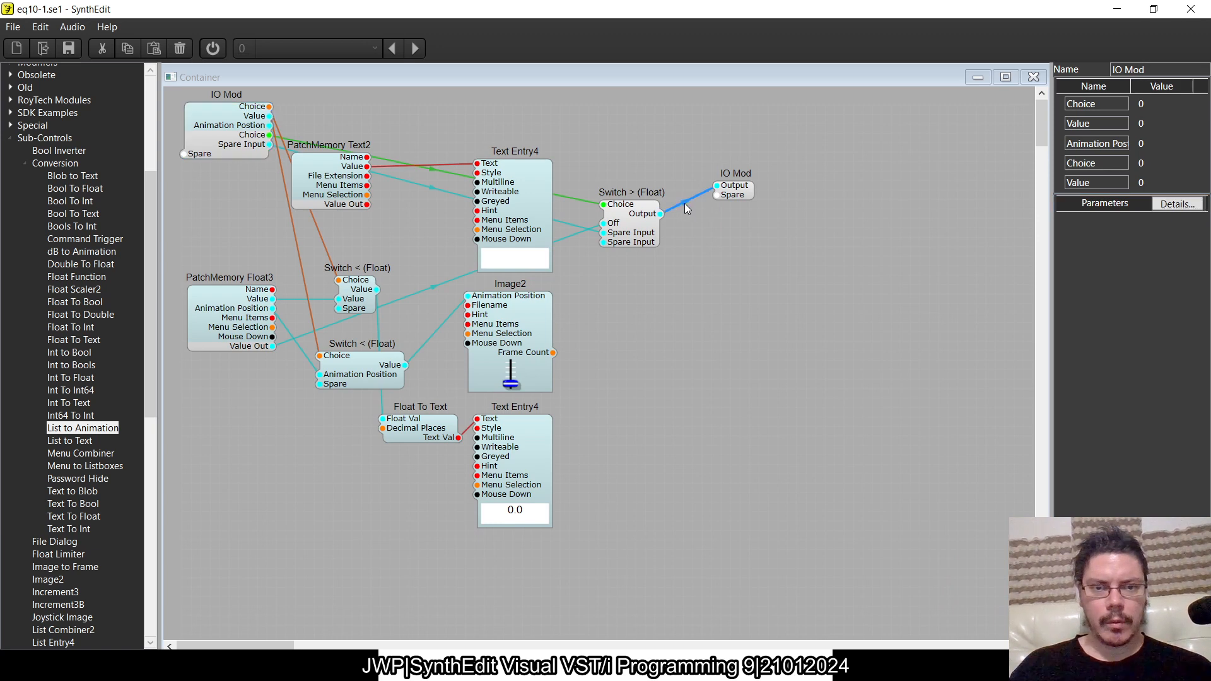
{"action": "key", "text": "Delete"}
{"action": "left_click", "coordinate": [660, 218]}
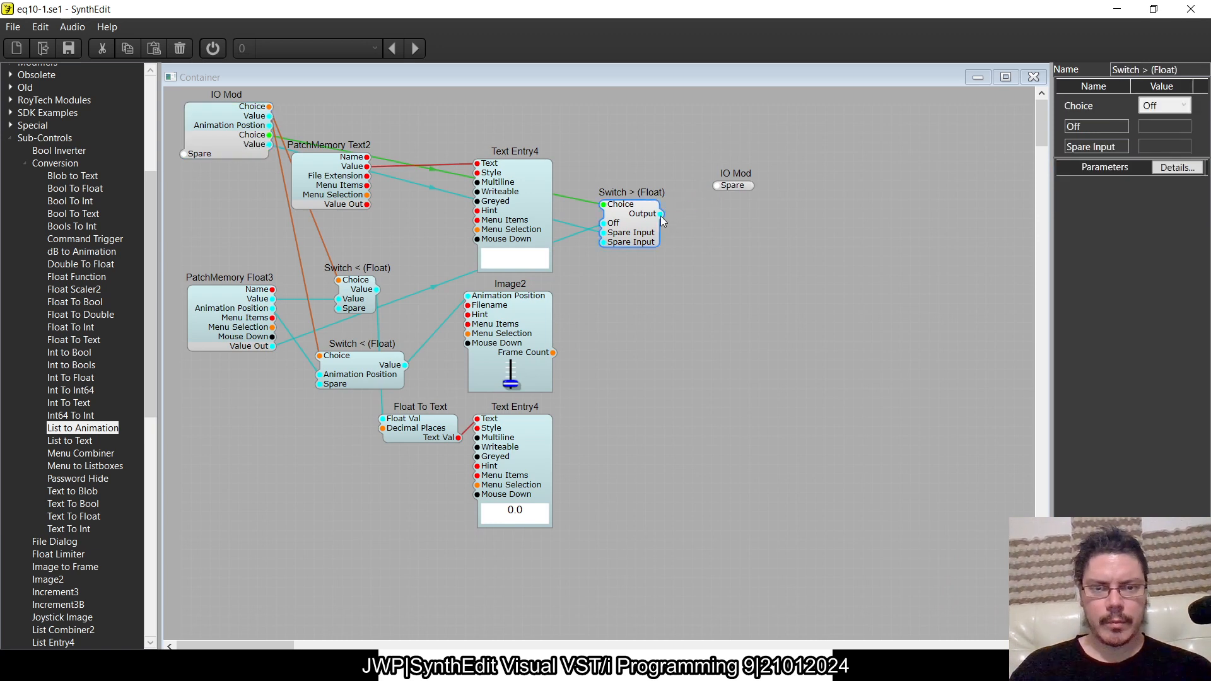
{"action": "key", "text": "ctrl+z"}
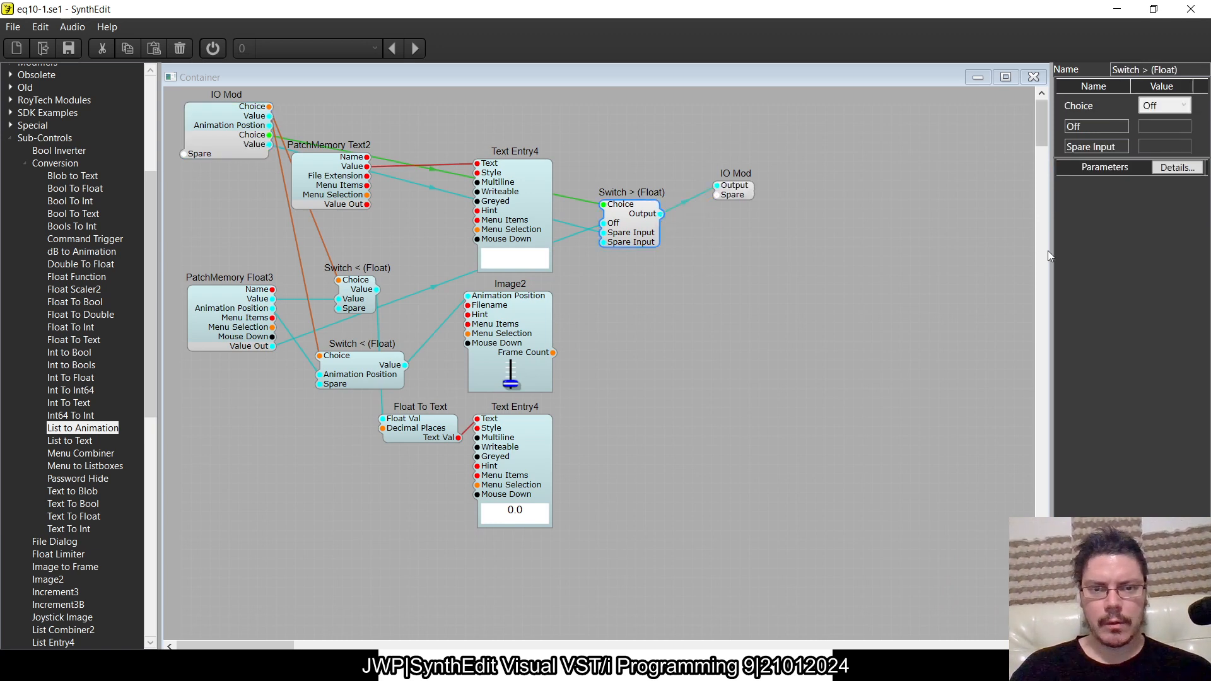
- Rename the connected Spare Input pin of Switch > (Float) to On
{"action": "left_click", "coordinate": [634, 301]}
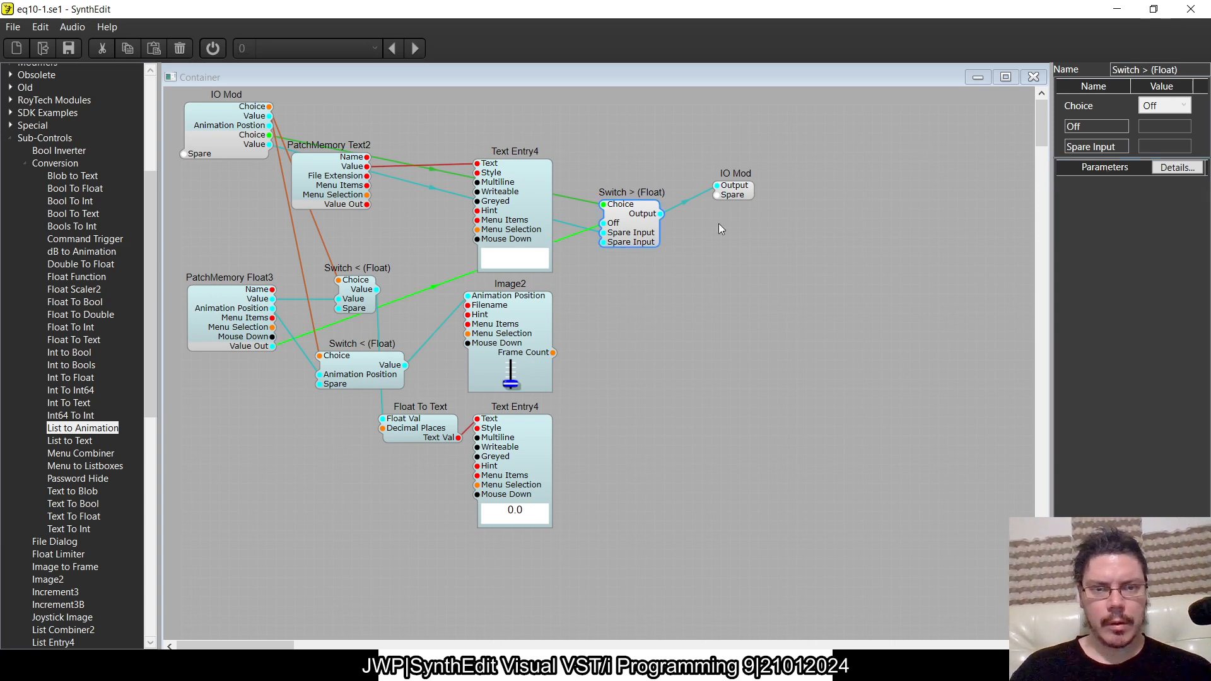
{"action": "left_click", "coordinate": [736, 195]}
{"action": "left_click", "coordinate": [658, 218]}
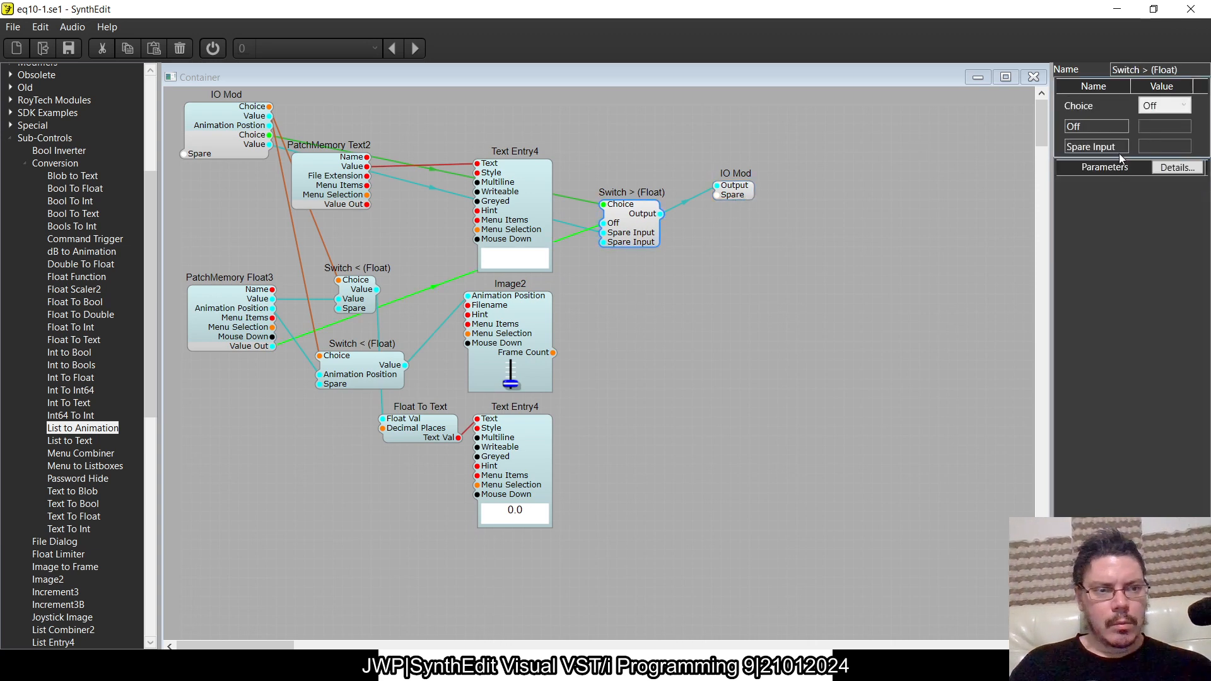
{"action": "type", "text": "On"}
{"action": "key", "text": "Return"}
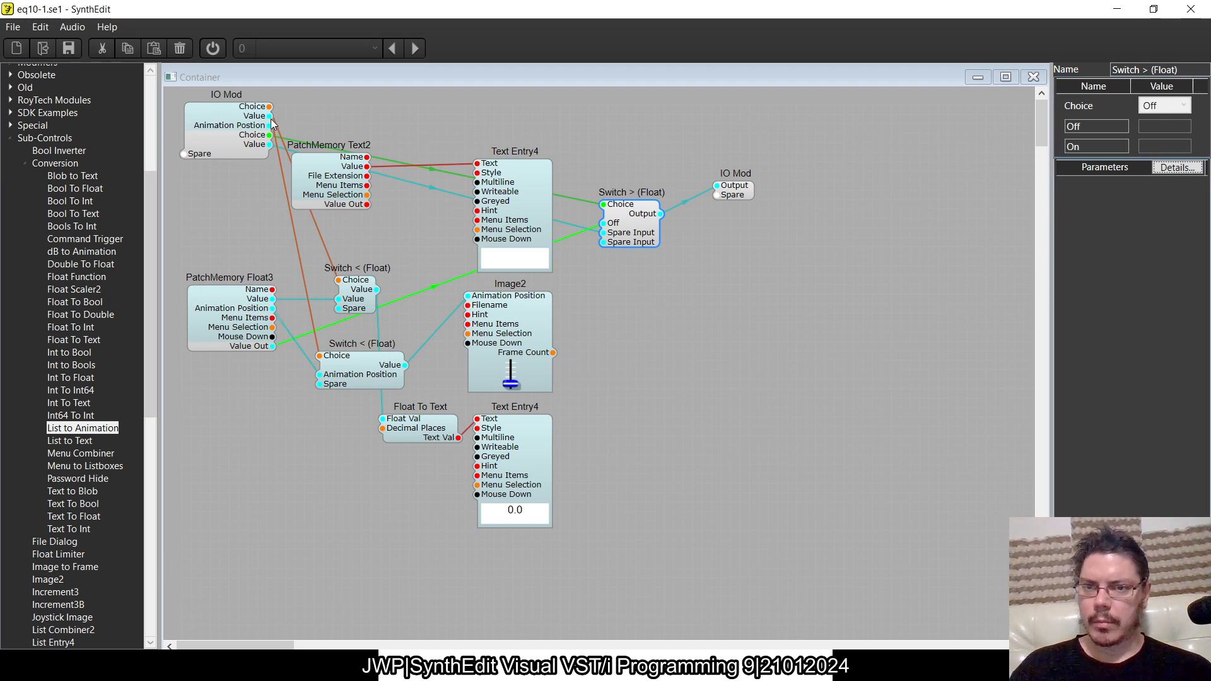
- Wire the IO Mod's Value and Animation Position to the spare inputs of the upper and lower Switch < (Float) modules
{"action": "left_click_drag", "start_coordinate": [270, 118], "coordinate": [339, 309]}
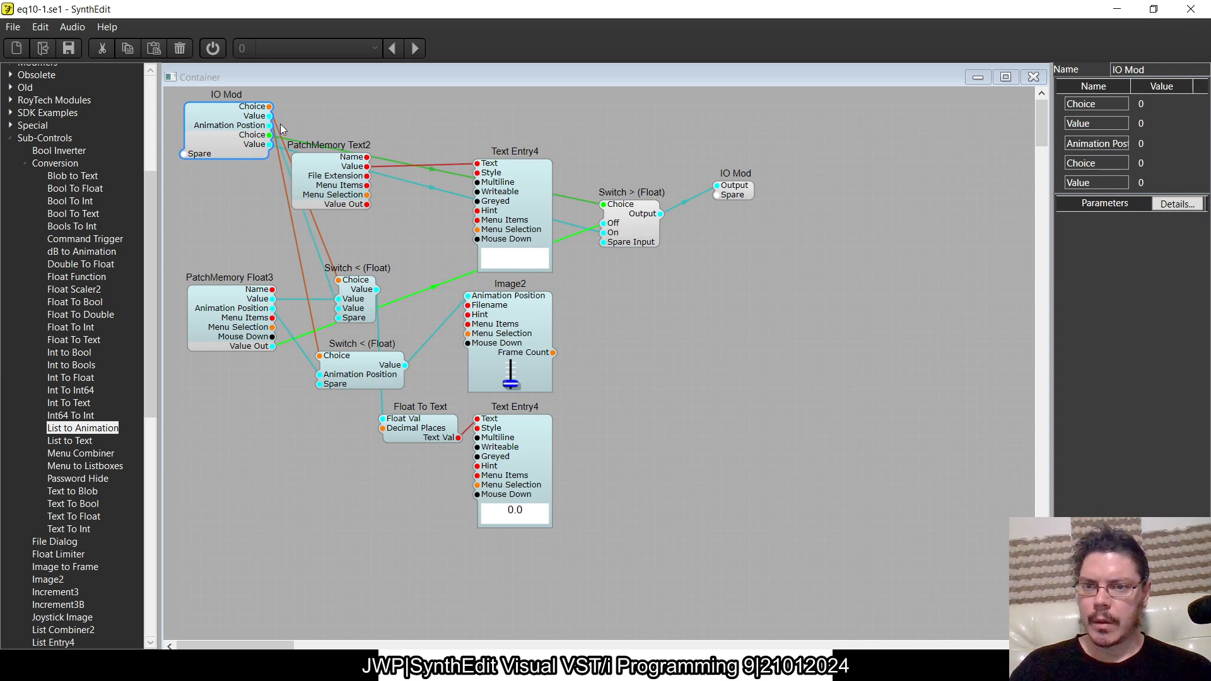
{"action": "left_click_drag", "start_coordinate": [270, 125], "coordinate": [342, 383]}
{"action": "left_click_drag", "start_coordinate": [215, 130], "coordinate": [209, 142]}
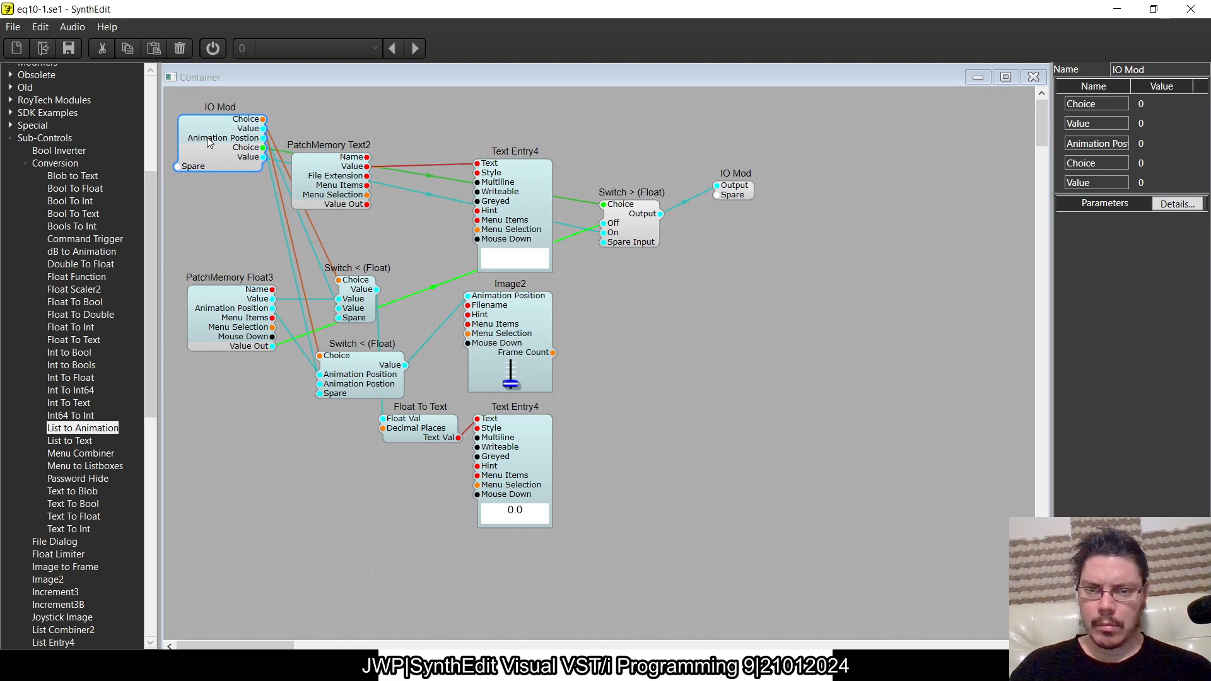
{"action": "left_click", "coordinate": [1034, 76]}
- Set the Link switch to Off and move the custom slider container slightly closer to PatchMemory Float3
{"action": "left_click", "coordinate": [303, 315]}
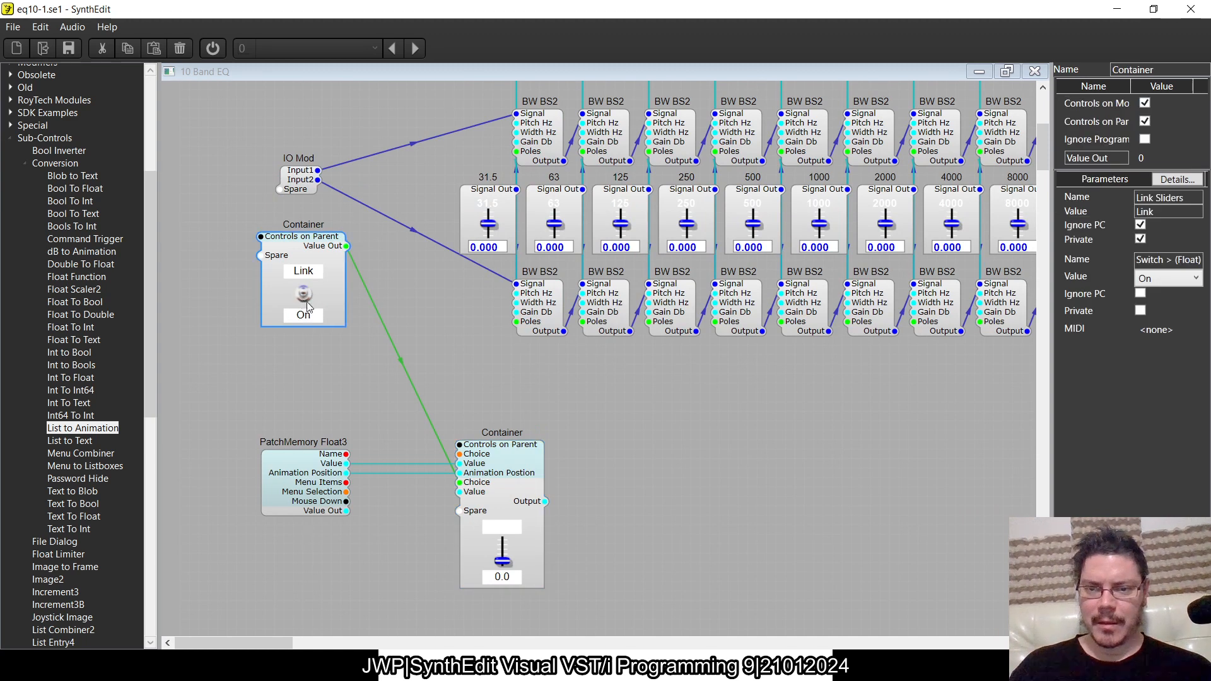
{"action": "left_click", "coordinate": [305, 299]}
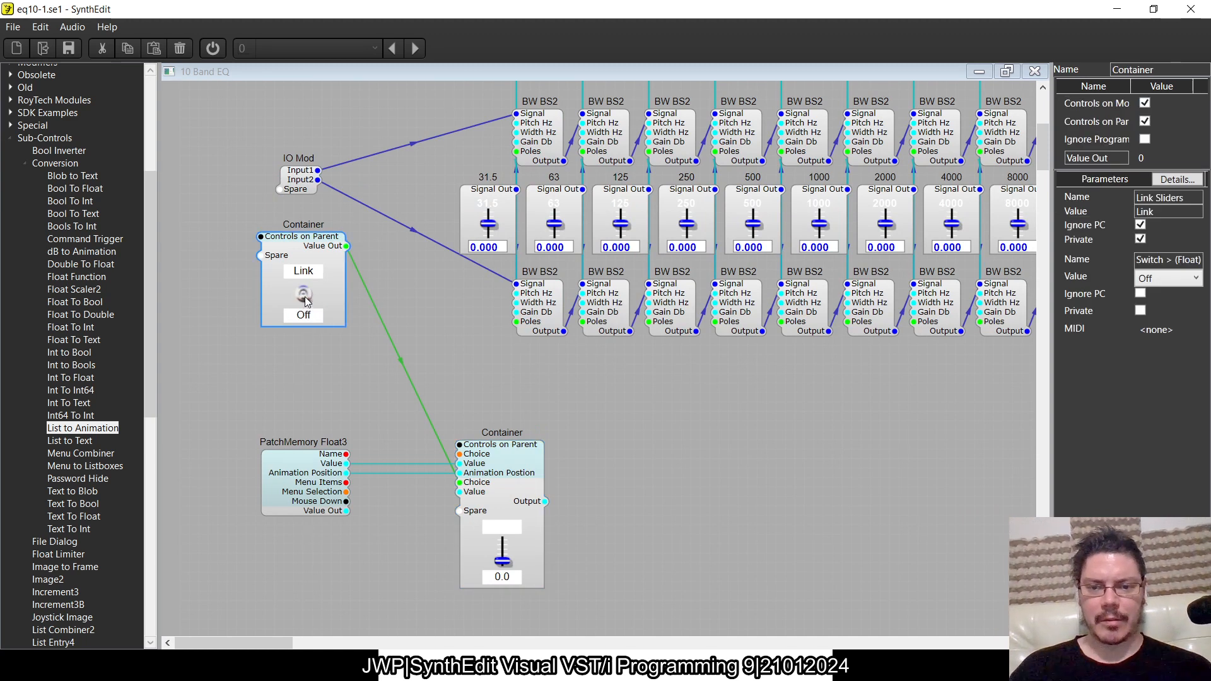
{"action": "left_click_drag", "start_coordinate": [493, 457], "coordinate": [480, 454]}
- Delete the Link switch's Value Out wires, both inside its container and to the custom slider container
{"action": "left_click", "coordinate": [318, 258]}
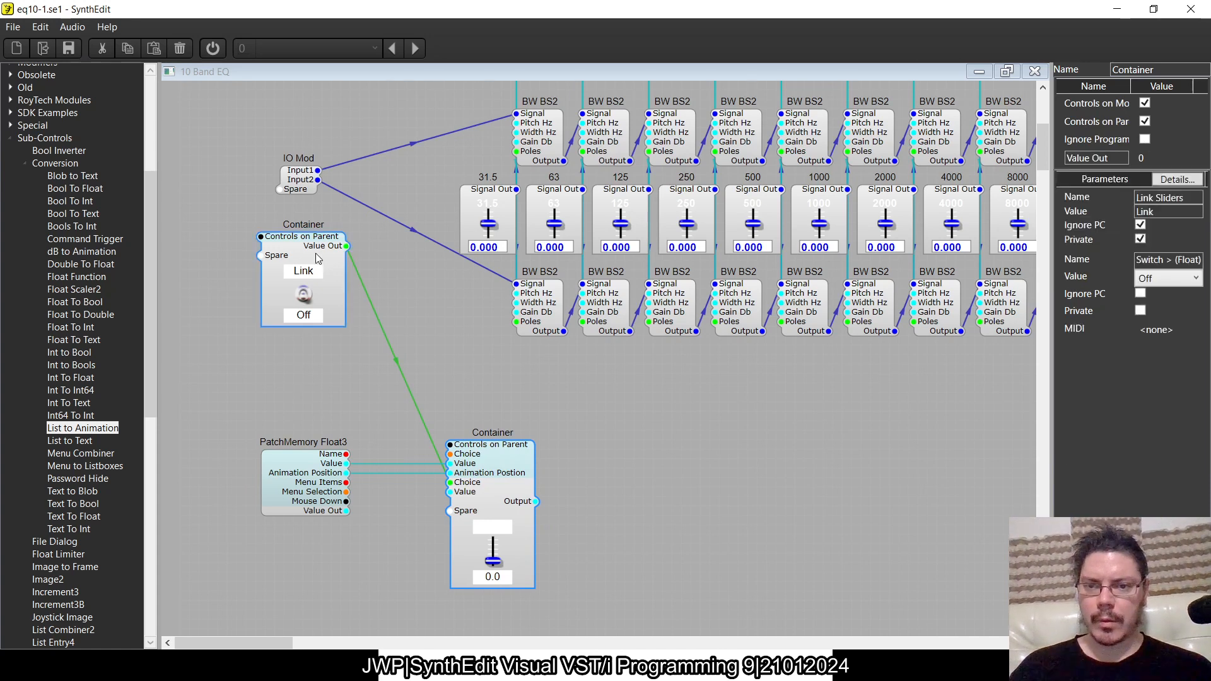
{"action": "double_click", "coordinate": [318, 258]}
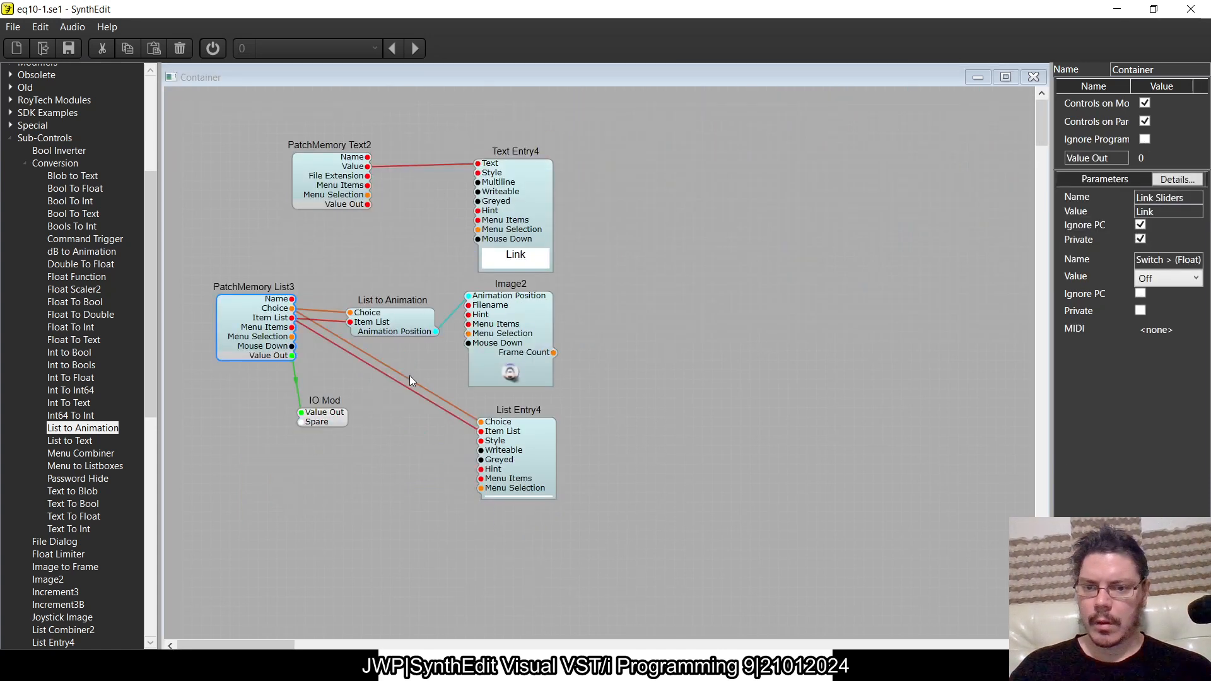
{"action": "left_click", "coordinate": [296, 380]}
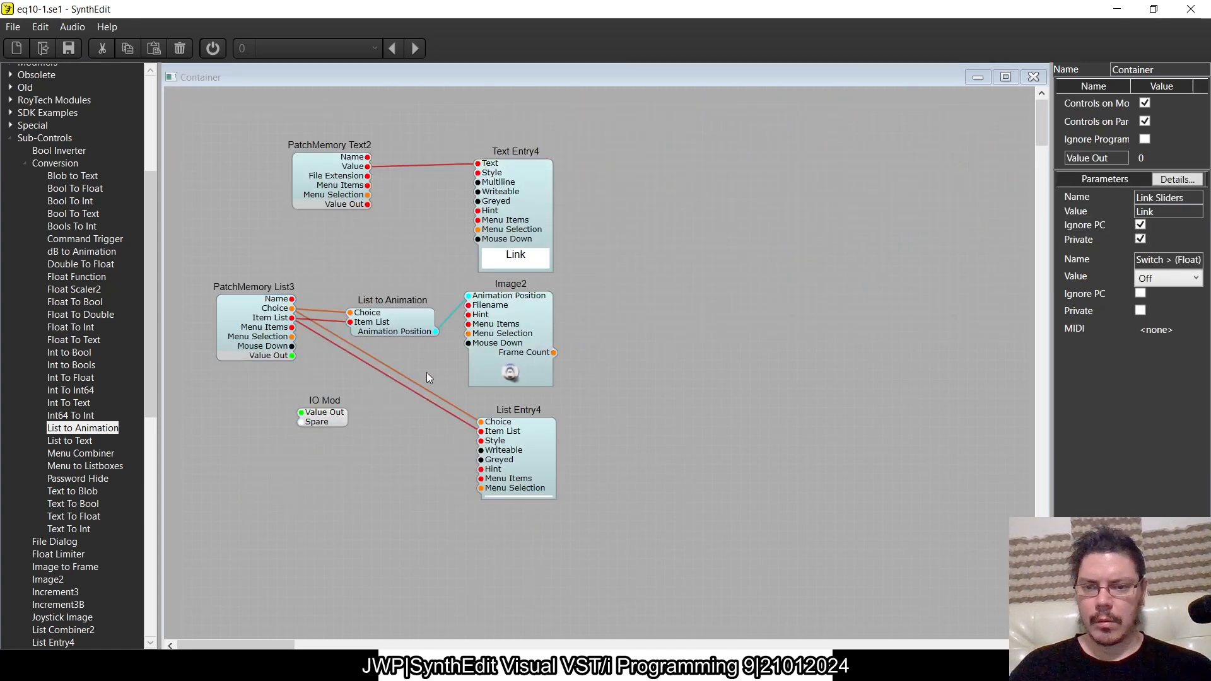
{"action": "left_click", "coordinate": [1034, 77]}
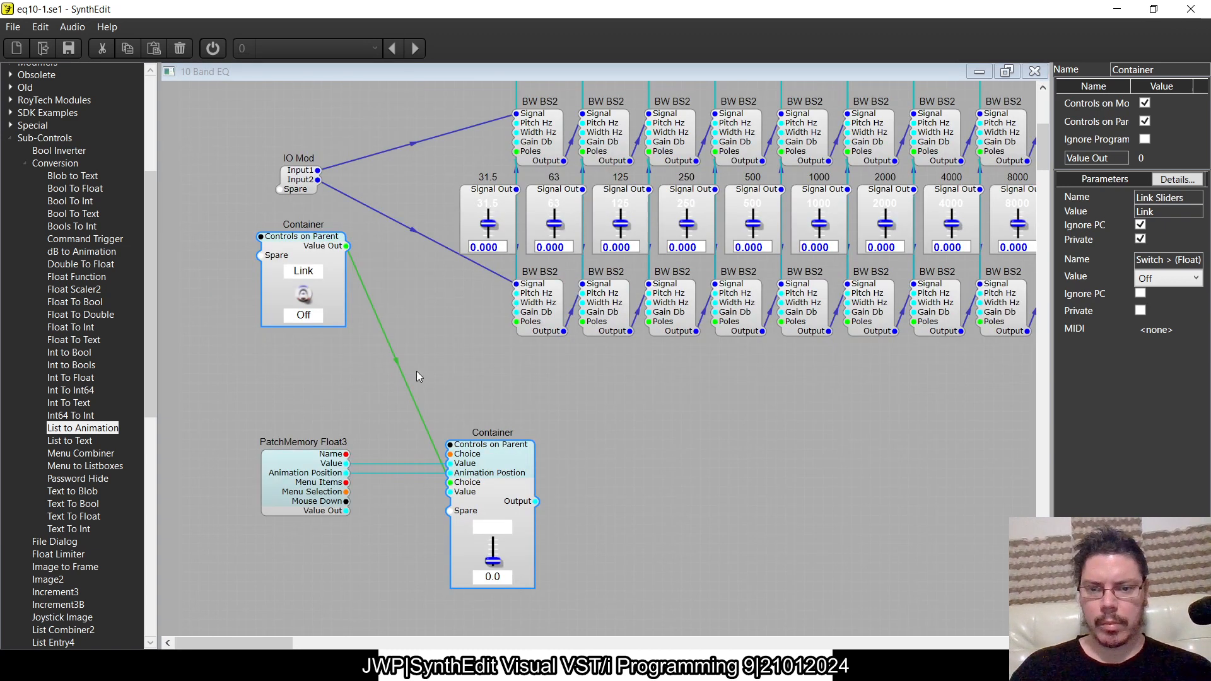
{"action": "left_click", "coordinate": [397, 363]}
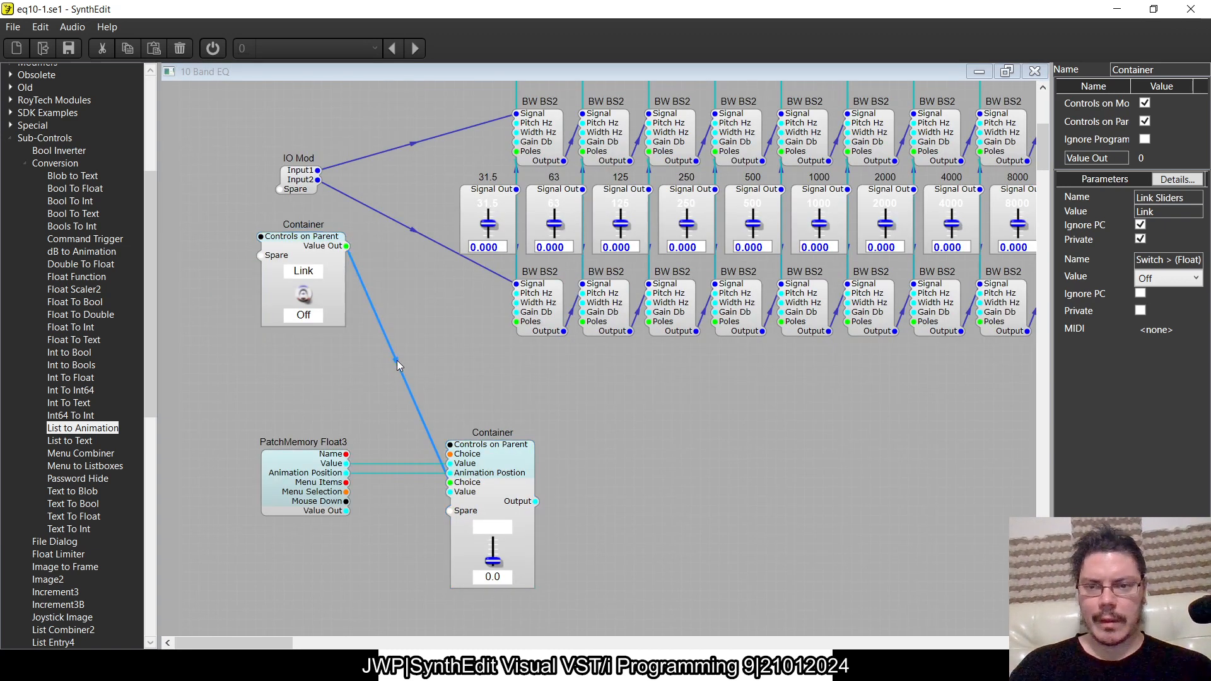
- Inside the Link switch container, wire PatchMemory List3's Choice and Value Out to the IO Mod
{"action": "double_click", "coordinate": [311, 249]}
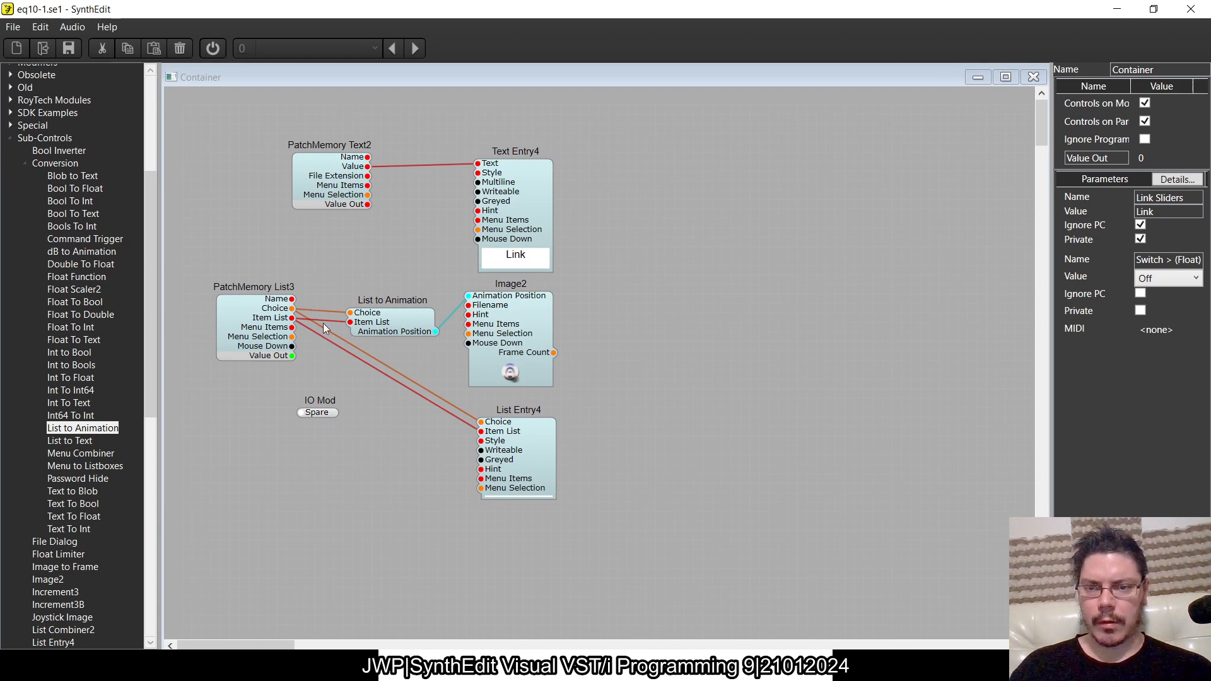
{"action": "left_click_drag", "start_coordinate": [294, 309], "coordinate": [302, 413]}
{"action": "left_click_drag", "start_coordinate": [290, 357], "coordinate": [307, 426]}
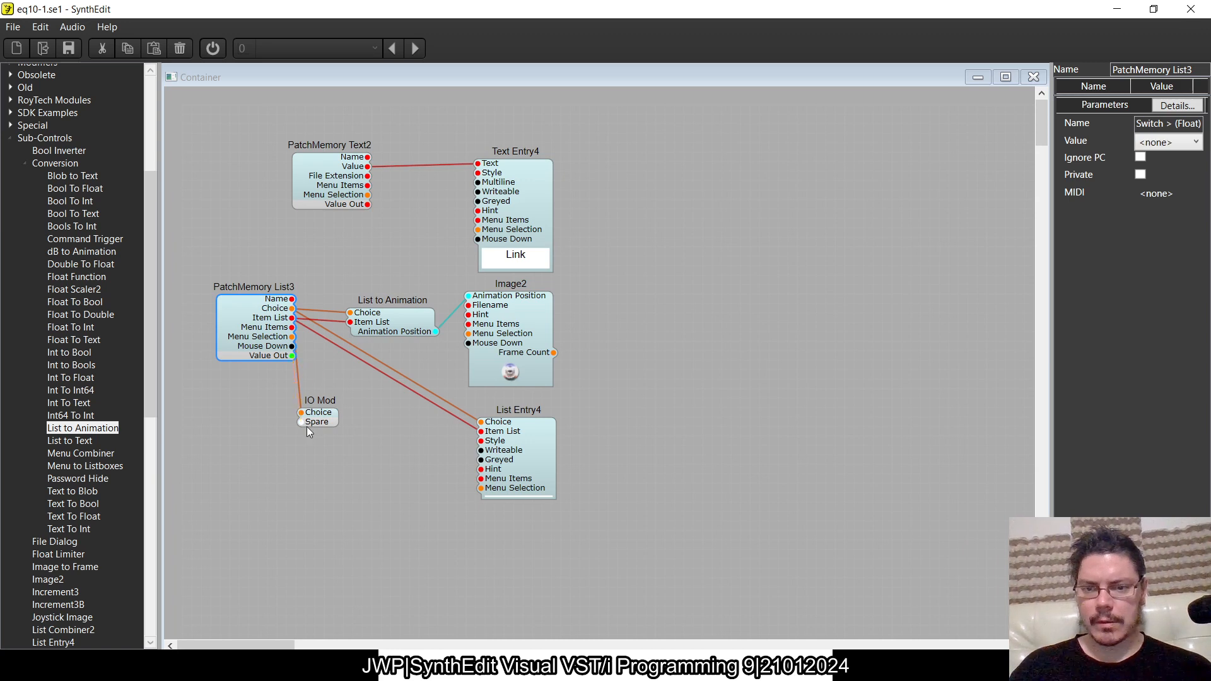
{"action": "left_click", "coordinate": [1034, 76]}
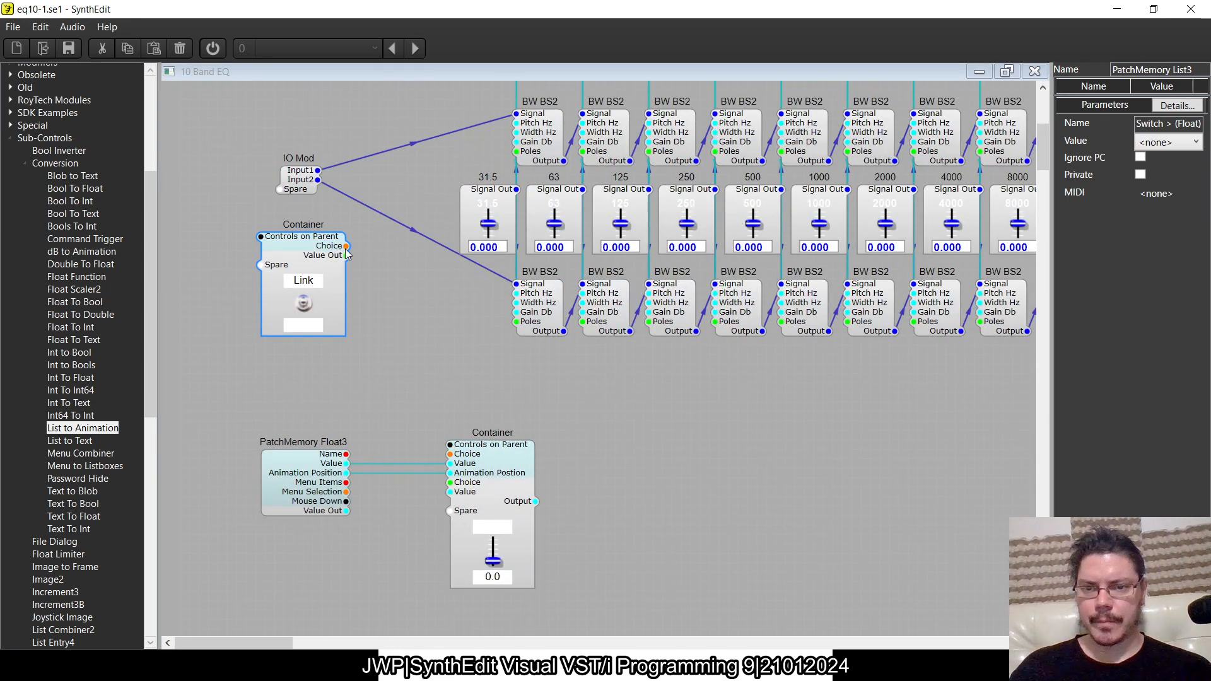
- Wire the Link container's Choice and Value Out to the slider container's orange and green Choice inputs, and switch Link to On
{"action": "mouse_move", "coordinate": [347, 255]}
{"action": "left_mouse_down"}
{"action": "mouse_move", "coordinate": [486, 365]}
{"action": "mouse_move", "coordinate": [467, 457]}
{"action": "mouse_move", "coordinate": [452, 454]}
{"action": "mouse_move", "coordinate": [347, 256]}
{"action": "left_mouse_up"}
{"action": "left_click", "coordinate": [304, 304]}
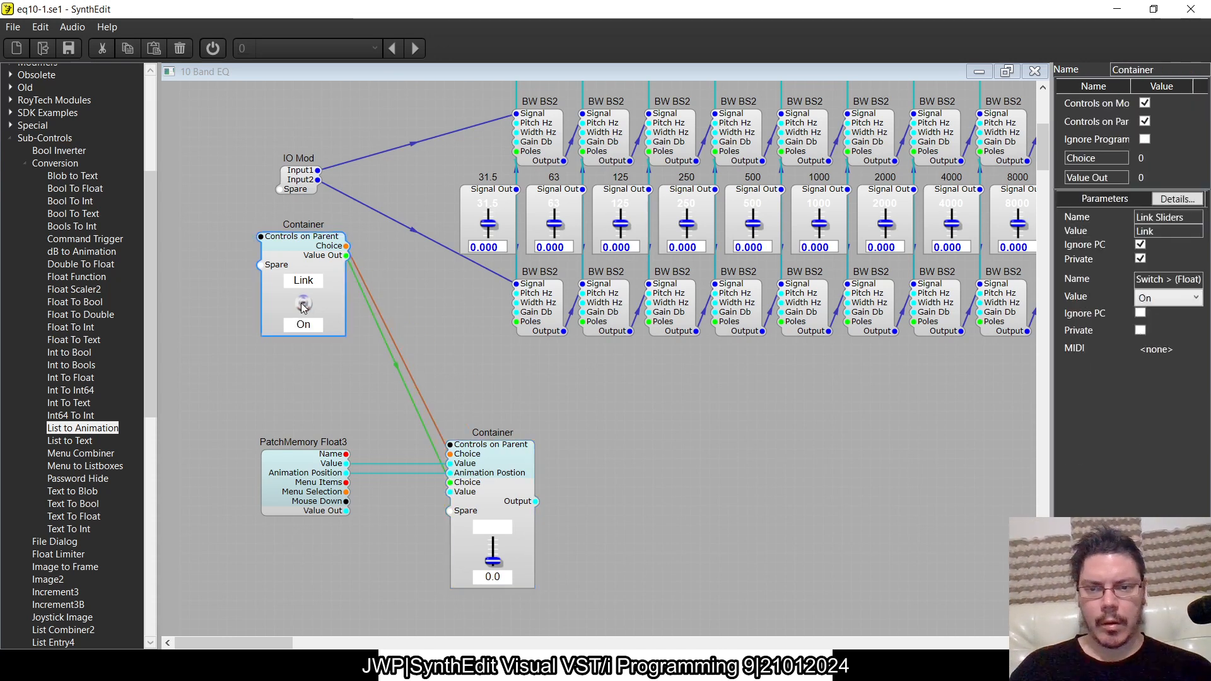
- Switch Link to Off and review the wiring inside the Link switch container
{"action": "double_click", "coordinate": [302, 305]}
{"action": "left_click", "coordinate": [1033, 77]}
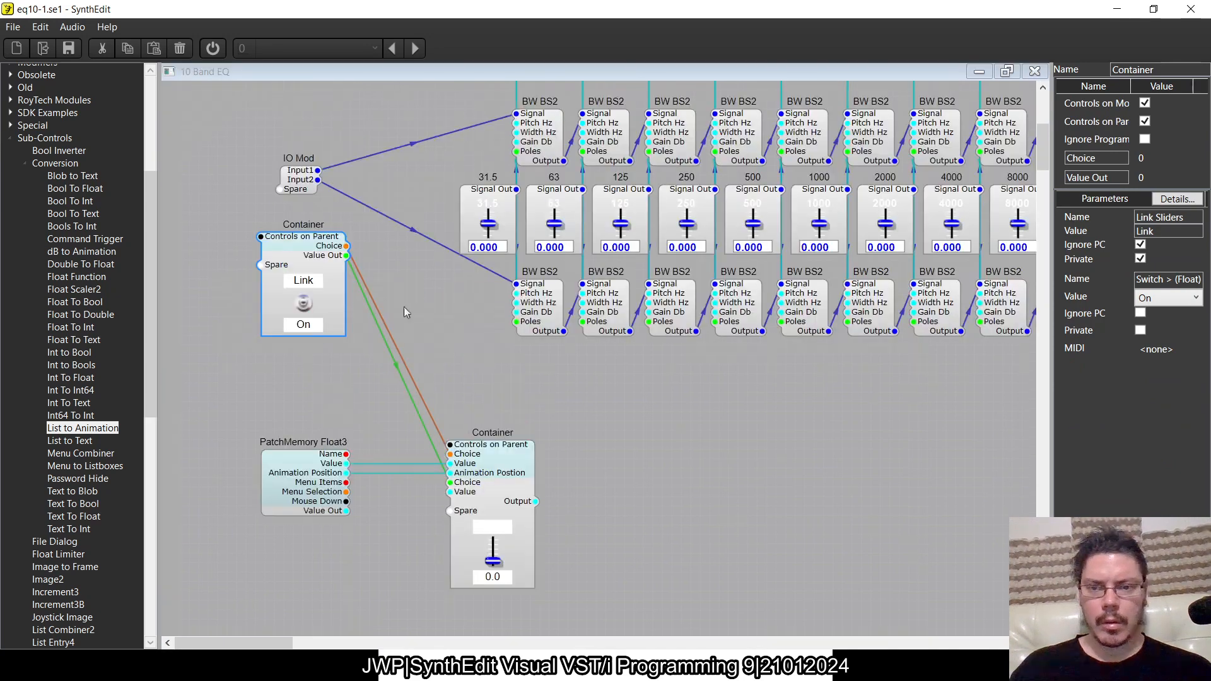
{"action": "double_click", "coordinate": [309, 315]}
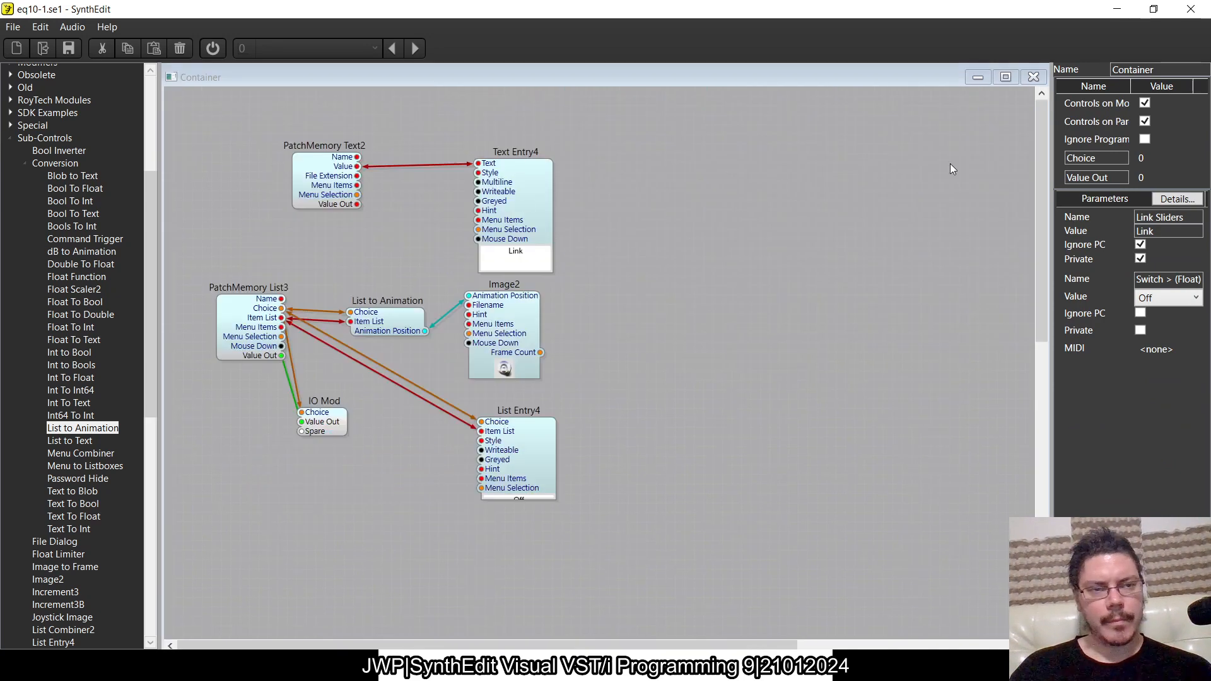
{"action": "left_click", "coordinate": [1034, 77]}
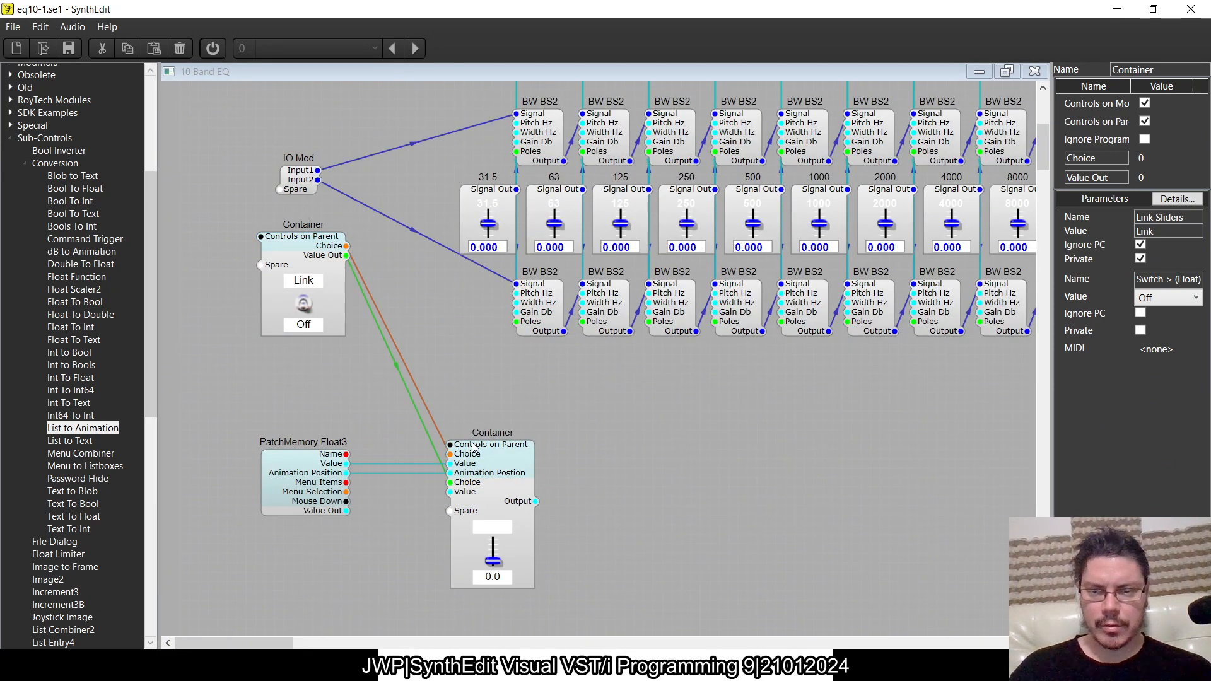
- Set the custom slider to 5.00 and review the wiring inside its container
{"action": "left_click_drag", "start_coordinate": [497, 564], "coordinate": [502, 561]}
{"action": "left_click", "coordinate": [305, 501]}
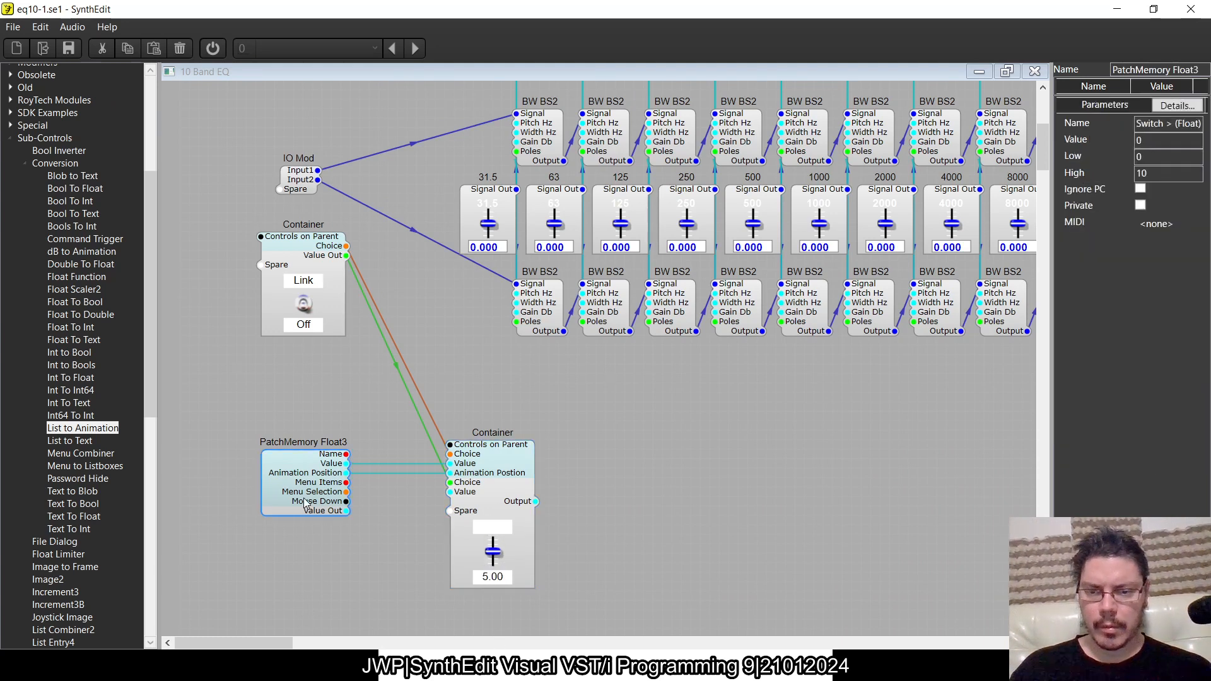
{"action": "double_click", "coordinate": [485, 465]}
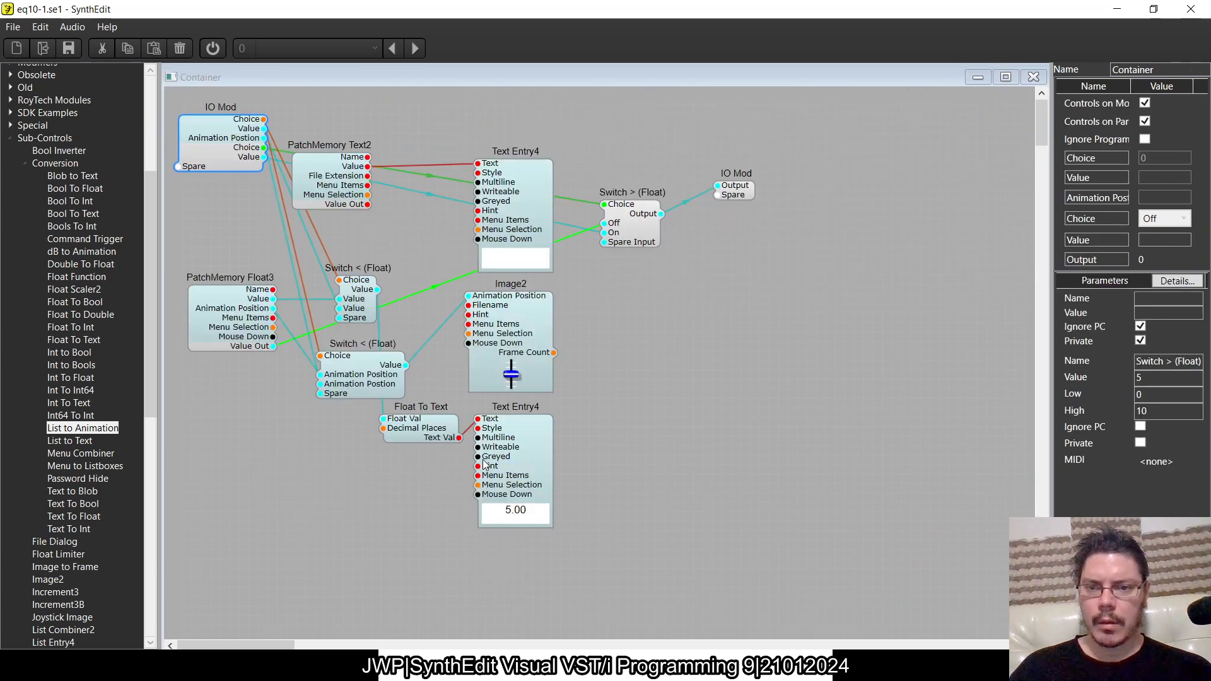
{"action": "left_click", "coordinate": [1035, 72]}
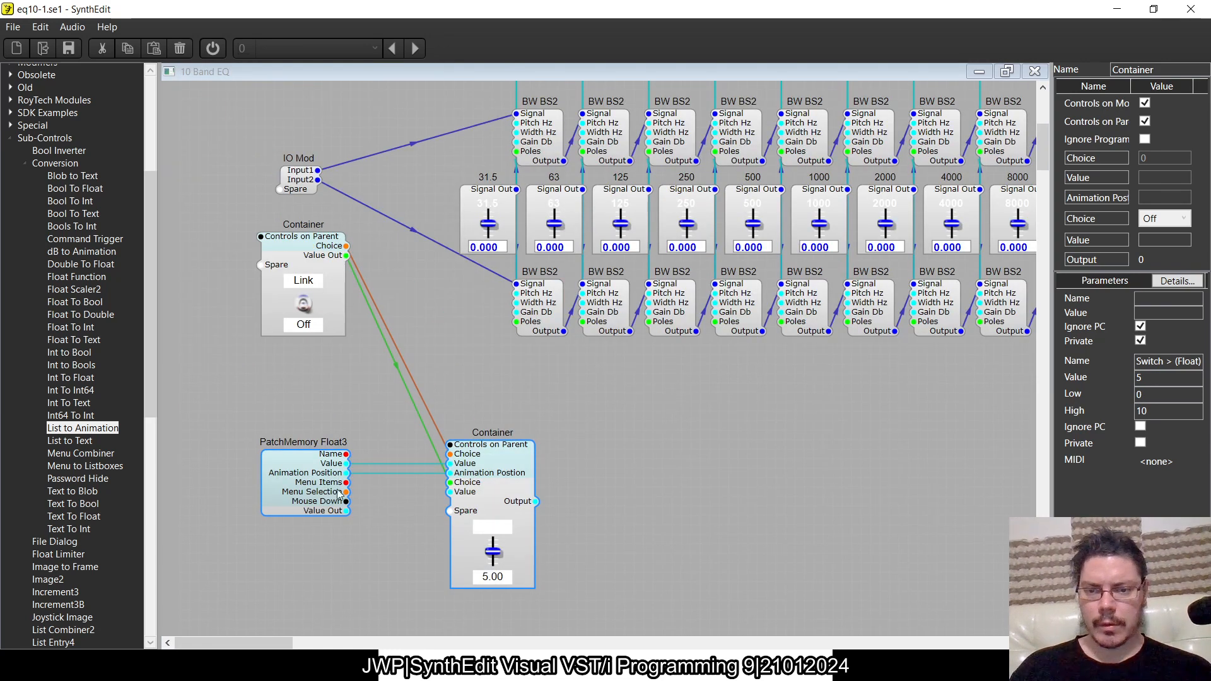
- Set PatchMemory Float3's Low to -12 and High to 12
{"action": "left_click", "coordinate": [318, 491]}
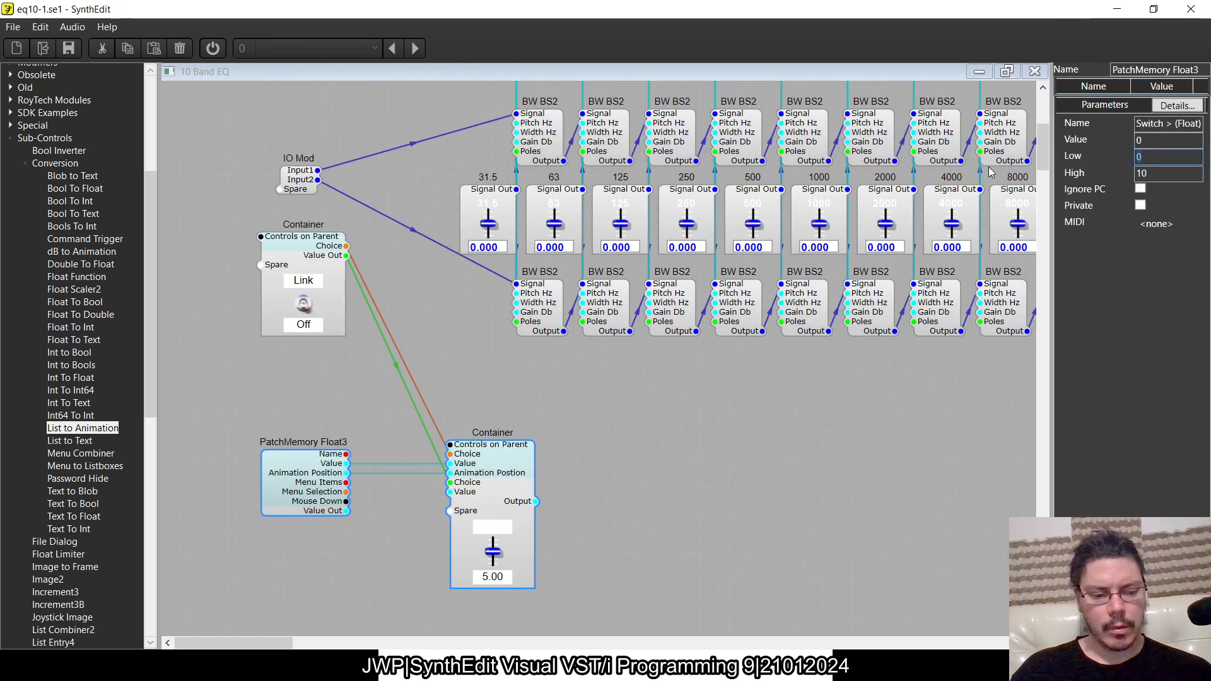
{"action": "type", "text": "-12"}
{"action": "left_click", "coordinate": [1180, 171]}
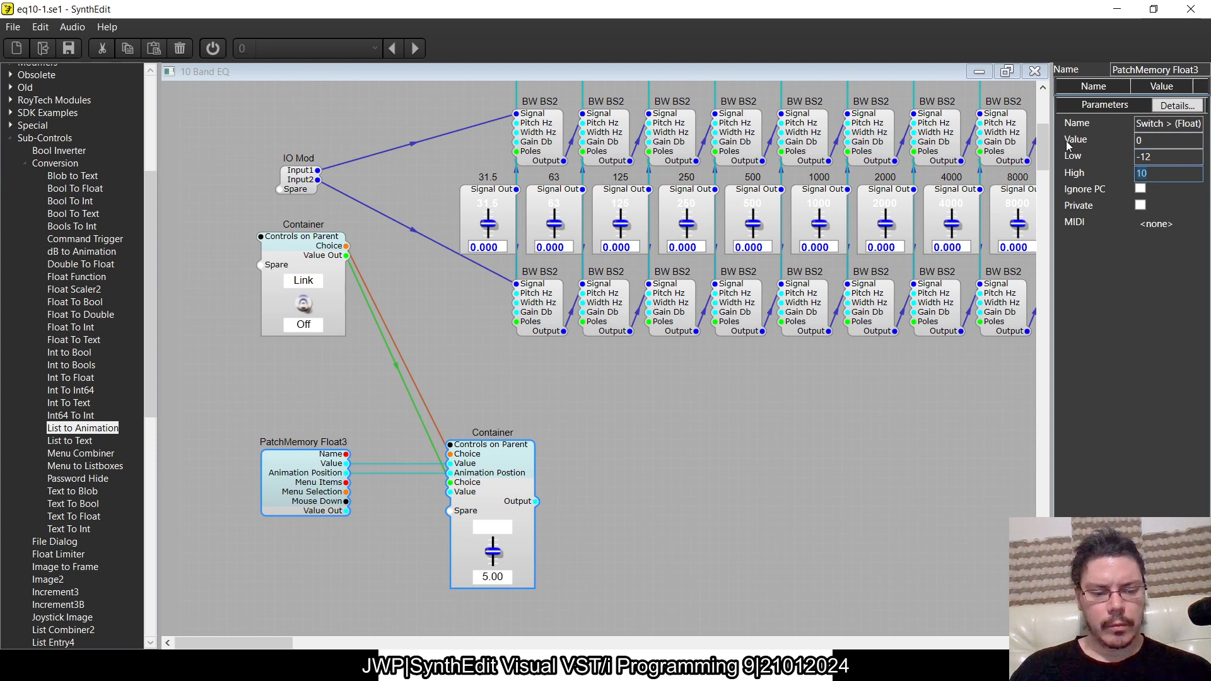
{"action": "type", "text": "12"}
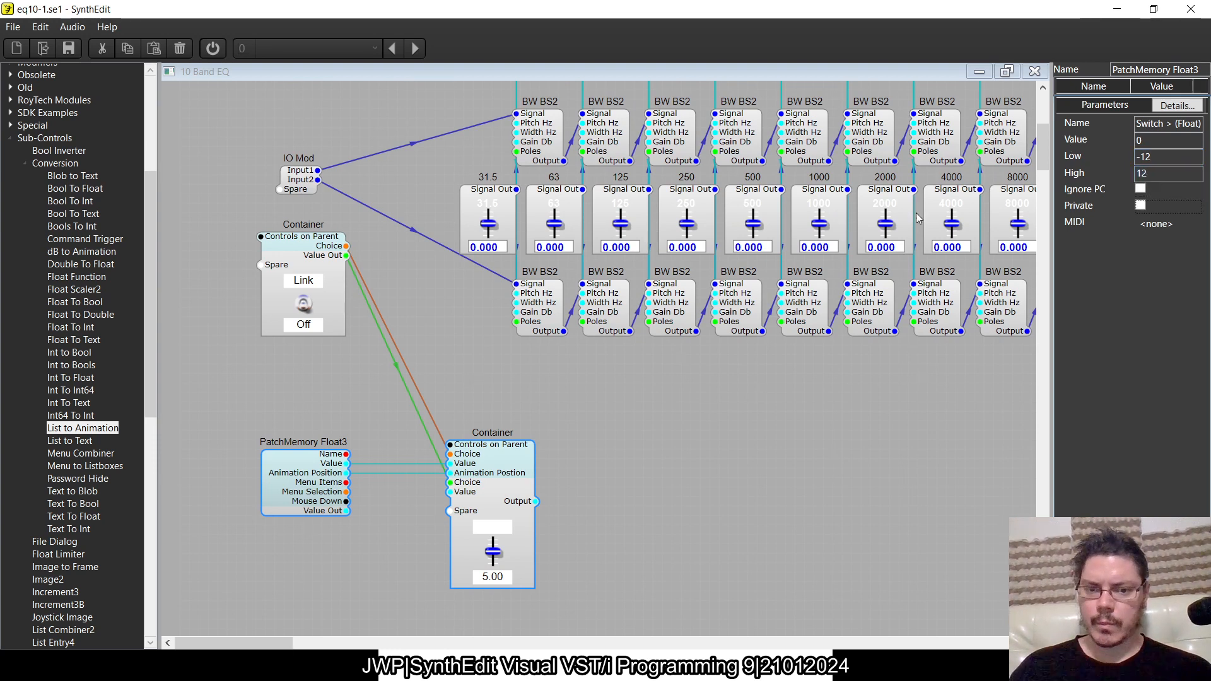
- Close and reopen the 10 Band EQ container and test the Link switch, leaving it at Off
{"action": "left_click", "coordinate": [1034, 70]}
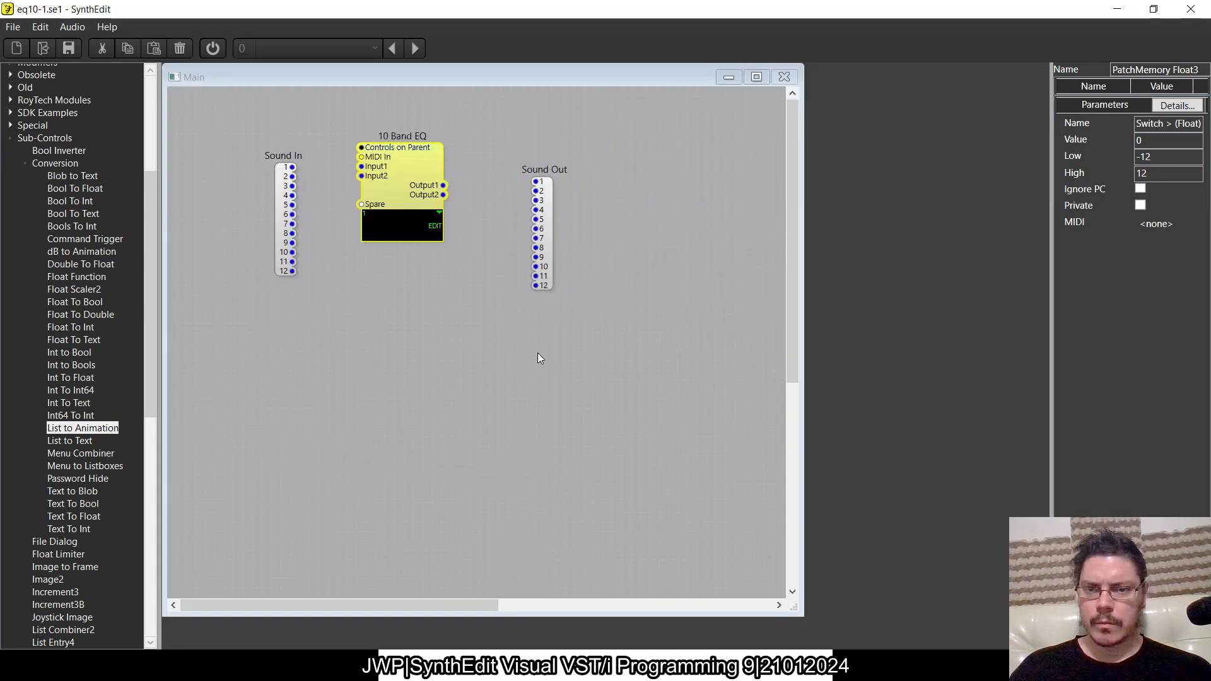
{"action": "double_click", "coordinate": [419, 168]}
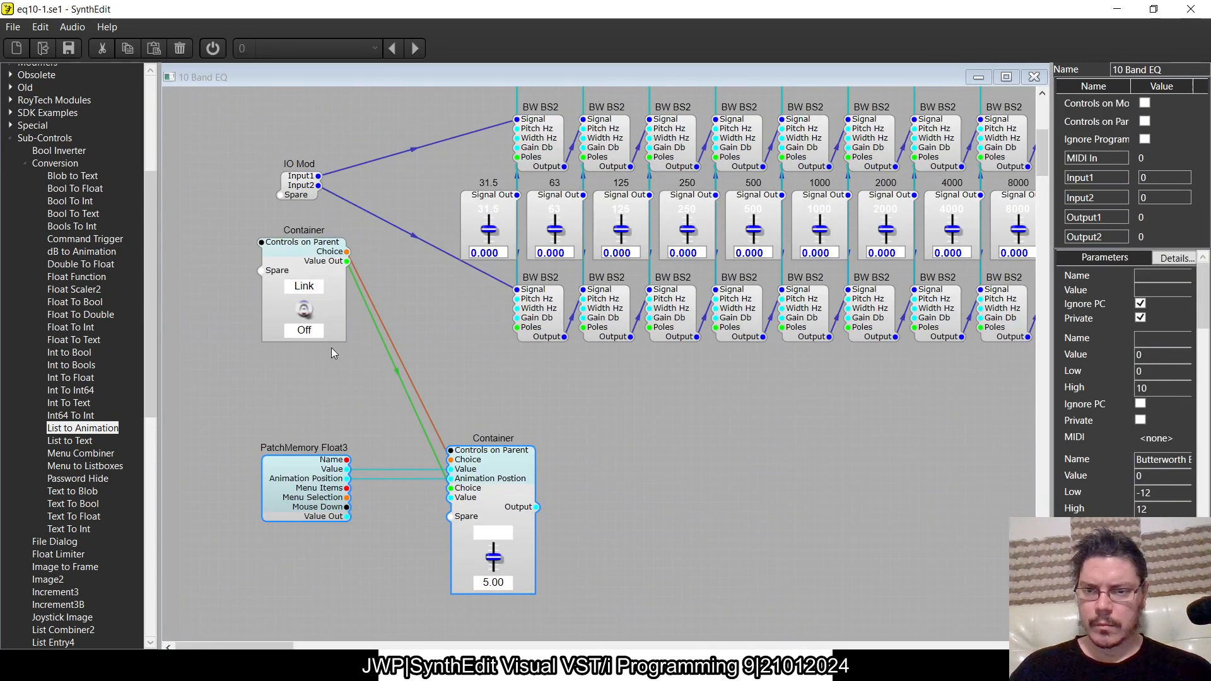
{"action": "left_click", "coordinate": [304, 315]}
{"action": "left_click", "coordinate": [303, 310]}
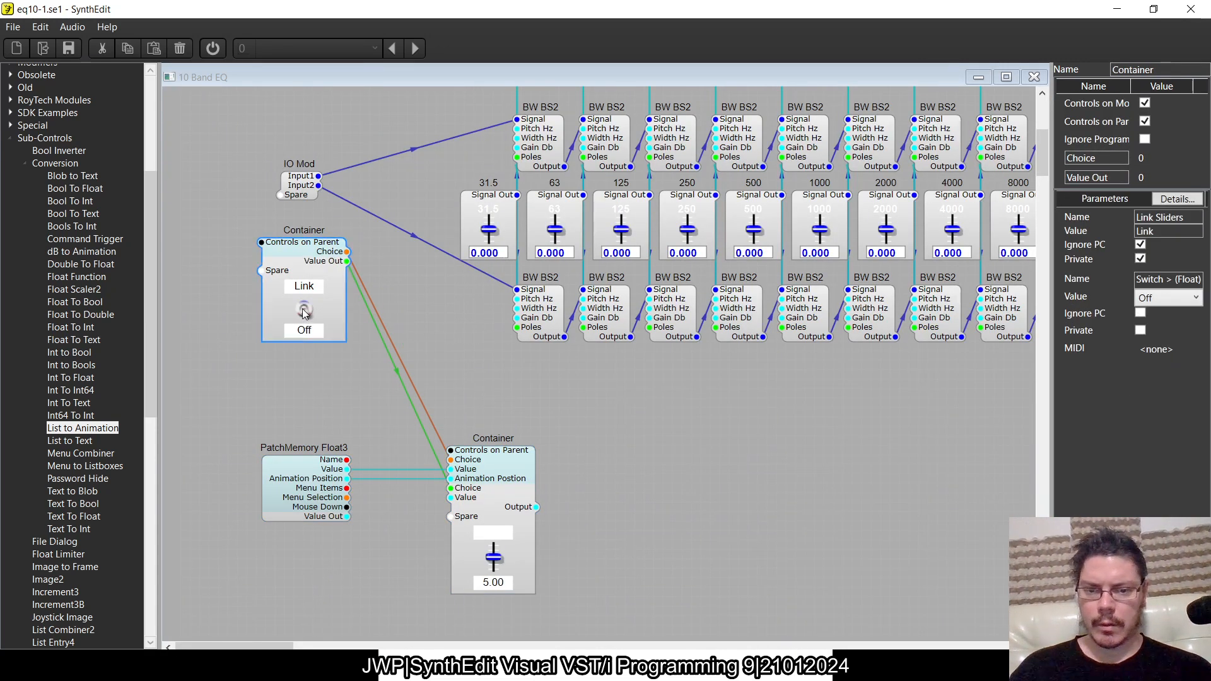
{"action": "left_click", "coordinate": [303, 309]}
{"action": "left_click", "coordinate": [304, 310]}
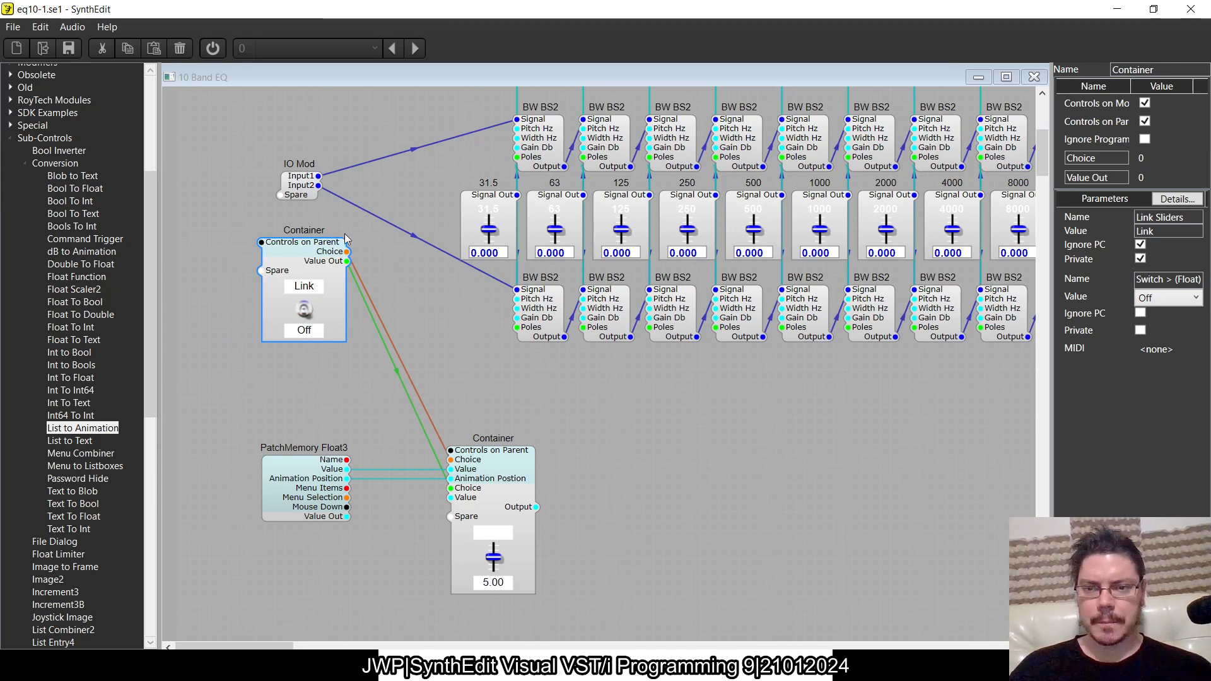
- Move the Link container down nearer the slider container and place PatchMemory Float3 directly below the slider container
{"action": "left_click_drag", "start_coordinate": [320, 268], "coordinate": [320, 349]}
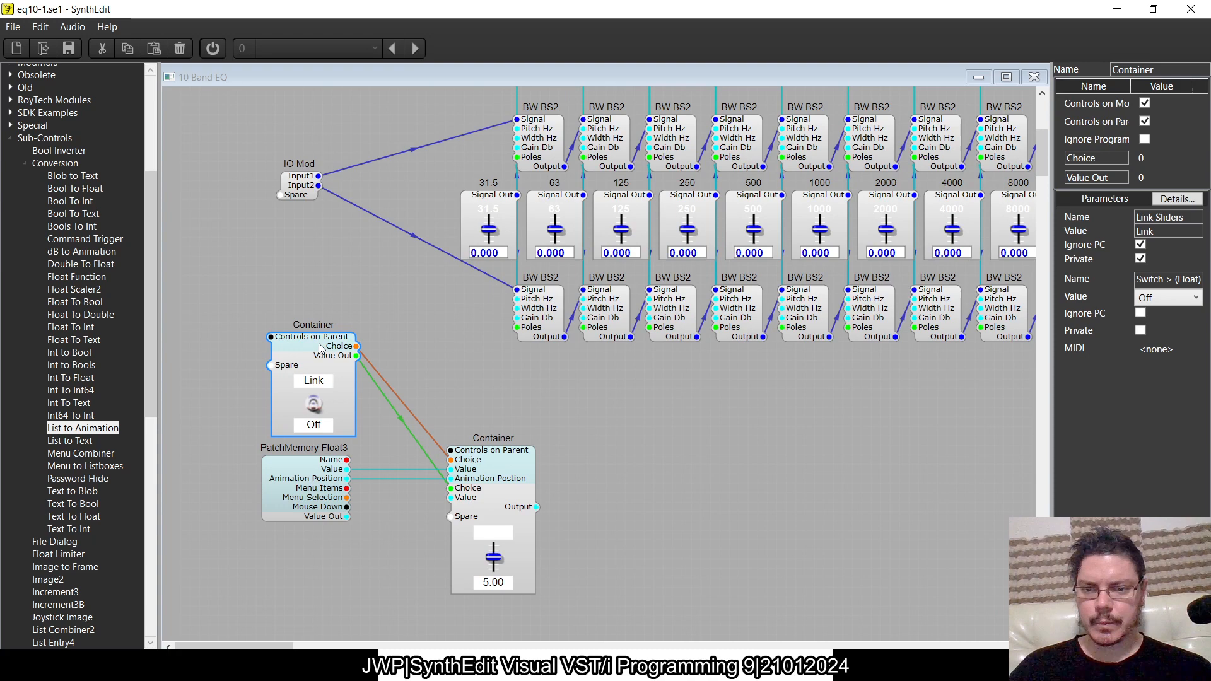
{"action": "left_click", "coordinate": [409, 342]}
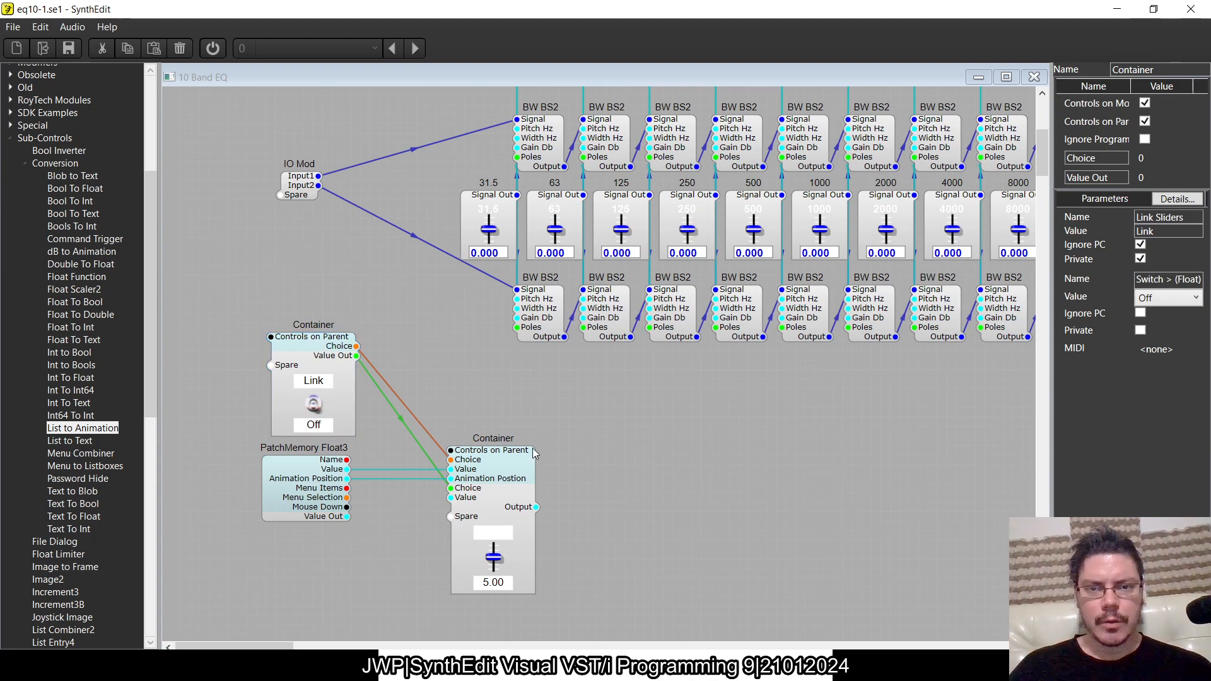
{"action": "scroll", "coordinate": [533, 453], "scroll_direction": "down", "scroll_amount": 5}
{"action": "scroll", "coordinate": [533, 453], "scroll_direction": "up", "scroll_amount": 3}
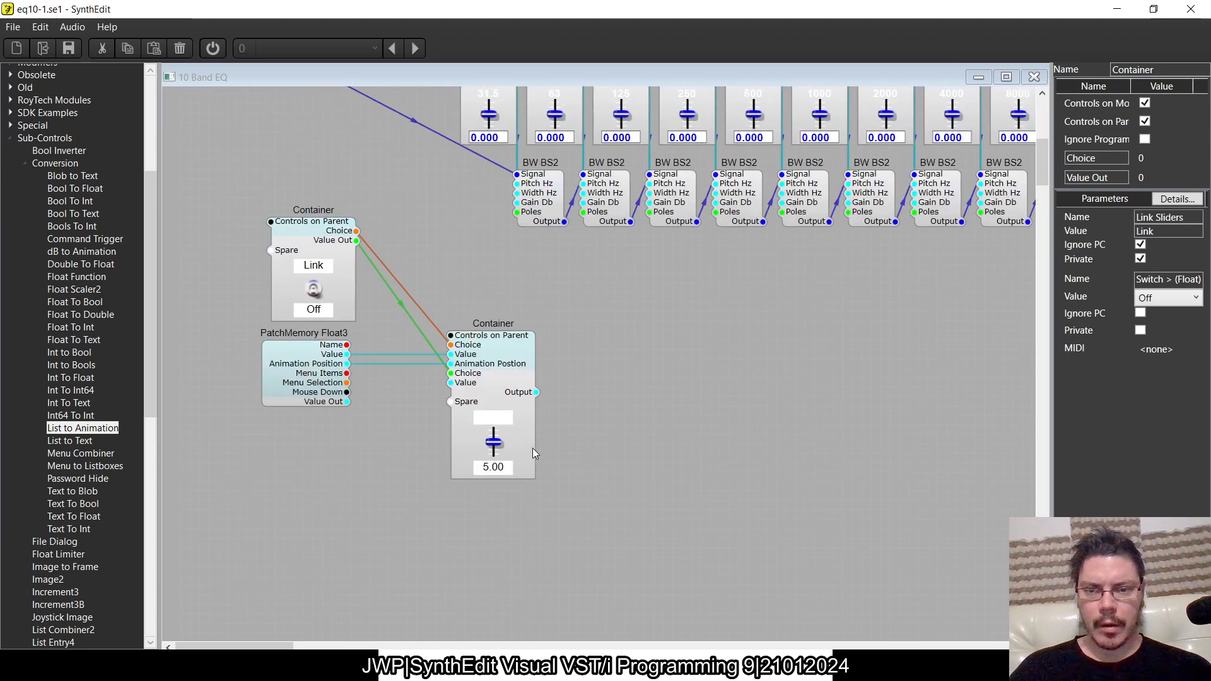
{"action": "left_click_drag", "start_coordinate": [323, 377], "coordinate": [516, 487]}
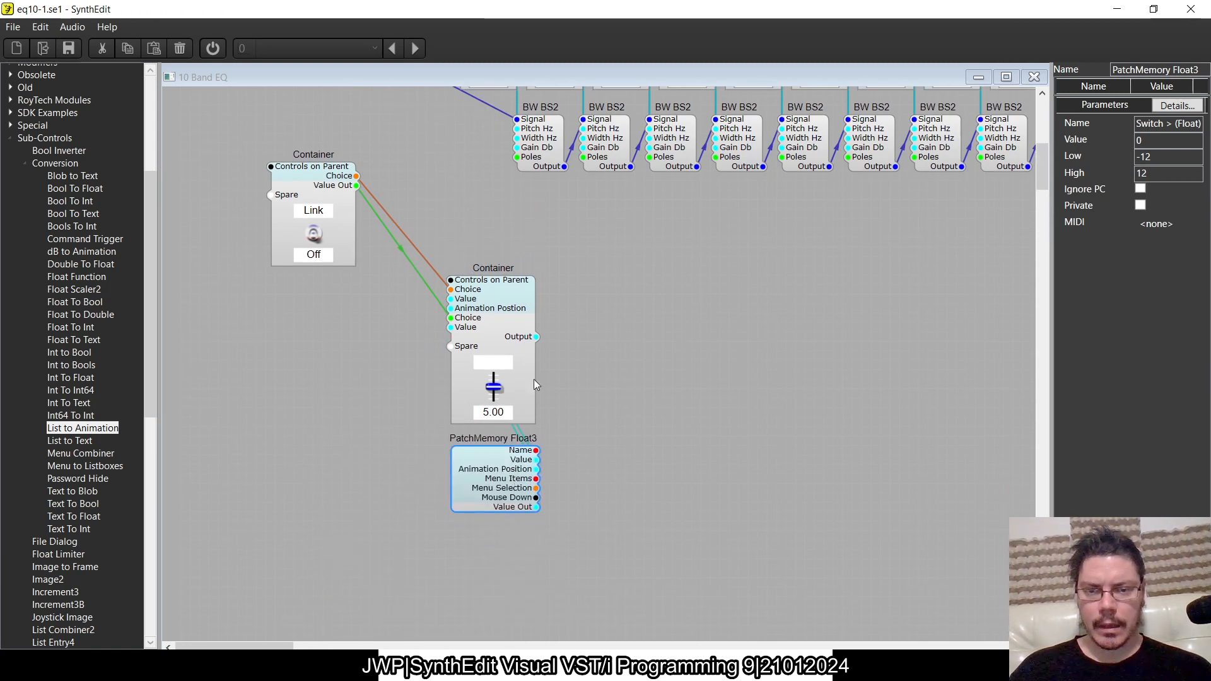
- Duplicate the custom slider container and place the copy directly below PatchMemory Float3
{"action": "left_click", "coordinate": [495, 316]}
{"action": "key", "text": "ctrl+c"}
{"action": "key", "text": "ctrl+v"}
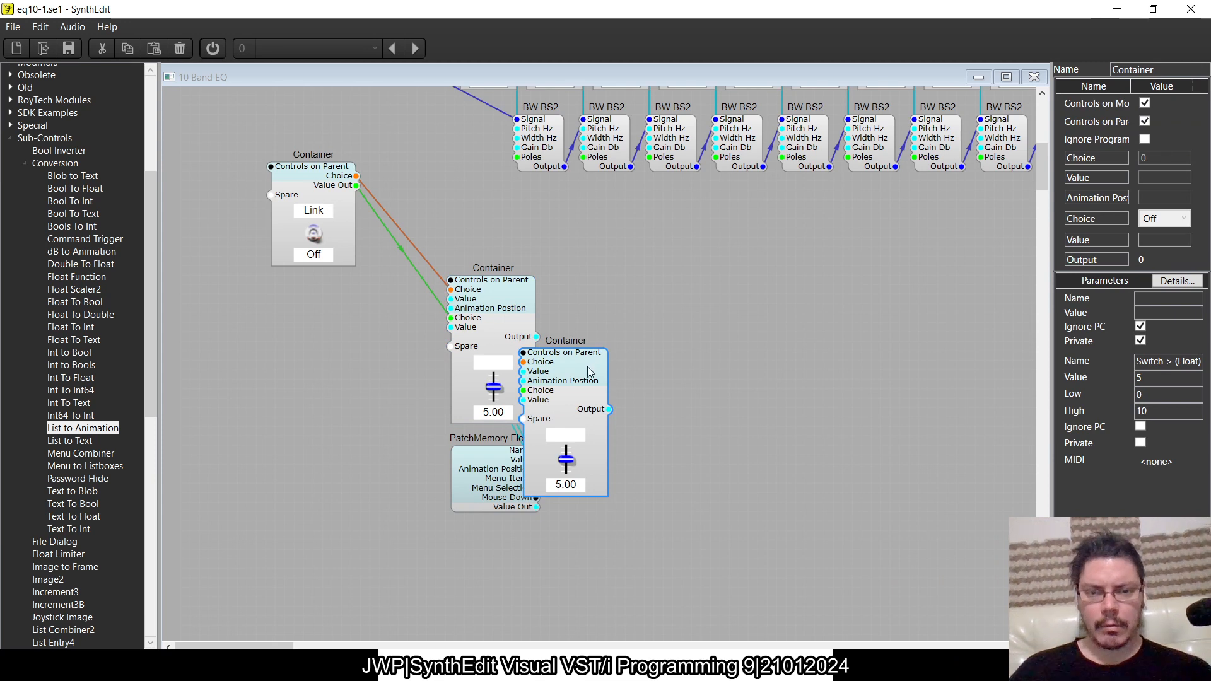
{"action": "left_click_drag", "start_coordinate": [610, 349], "coordinate": [513, 424]}
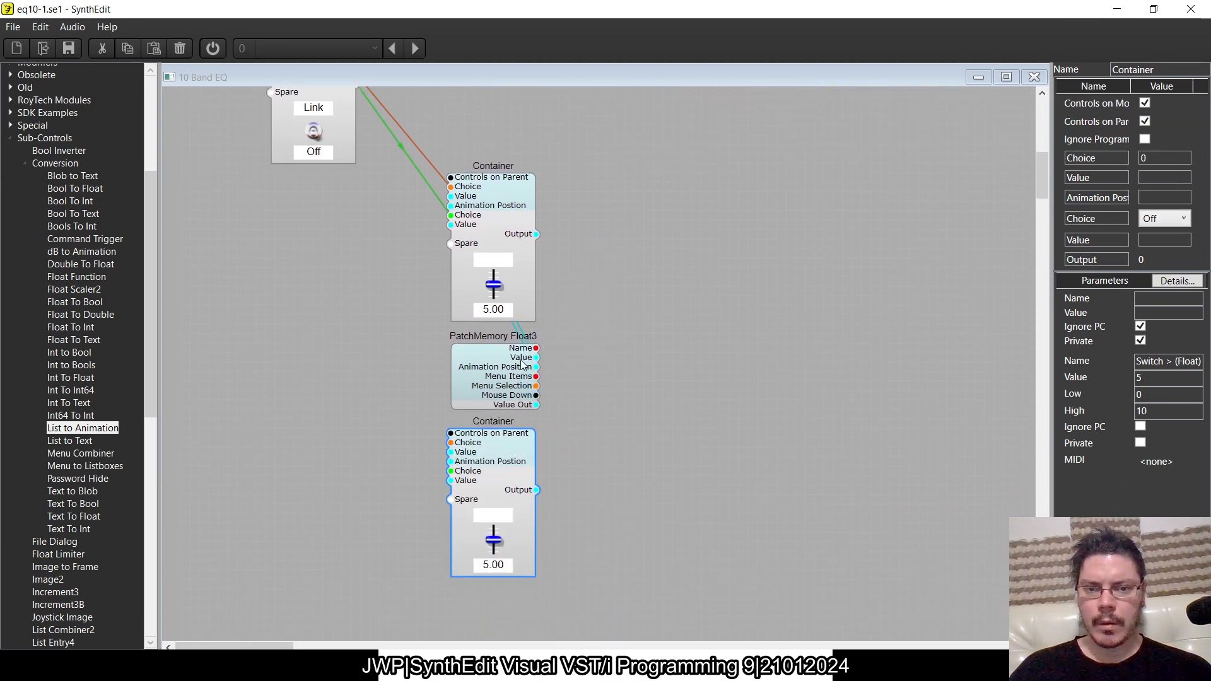
- Move the Link container down and wire its Choice and Value Out, plus PatchMemory Float3's Value and Animation Position, to the copied slider container
{"action": "scroll", "coordinate": [350, 179], "scroll_direction": "up", "scroll_amount": 3}
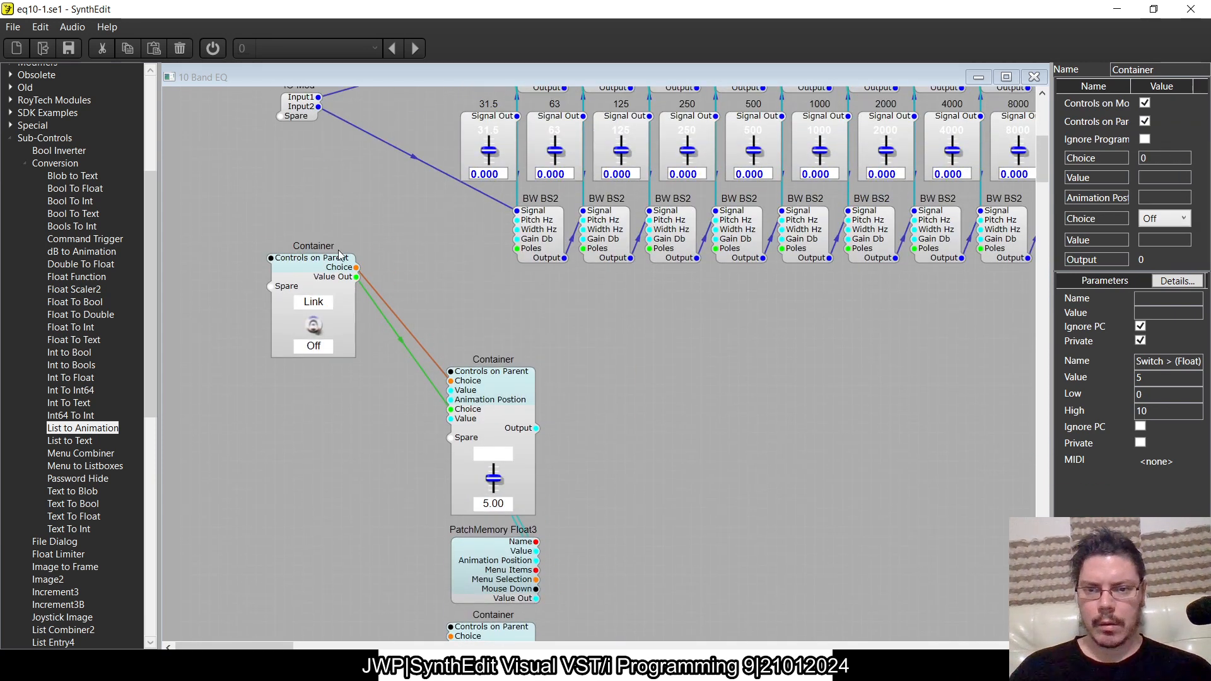
{"action": "left_click_drag", "start_coordinate": [323, 285], "coordinate": [451, 468]}
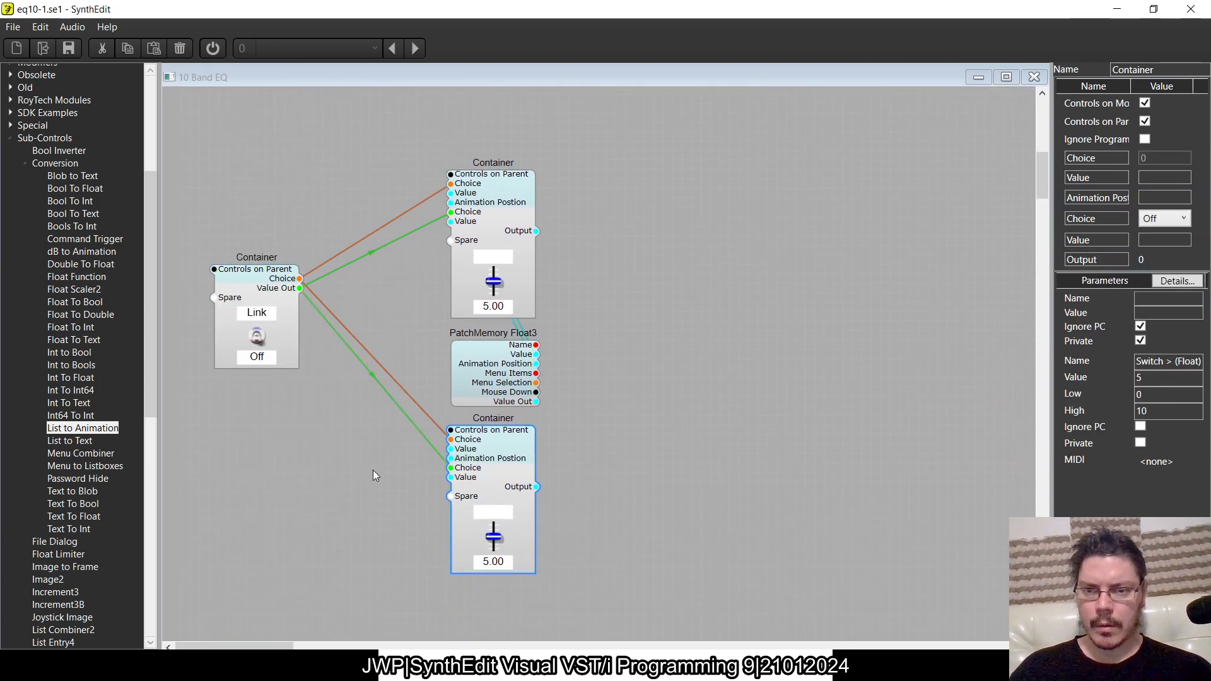
{"action": "left_click", "coordinate": [482, 382]}
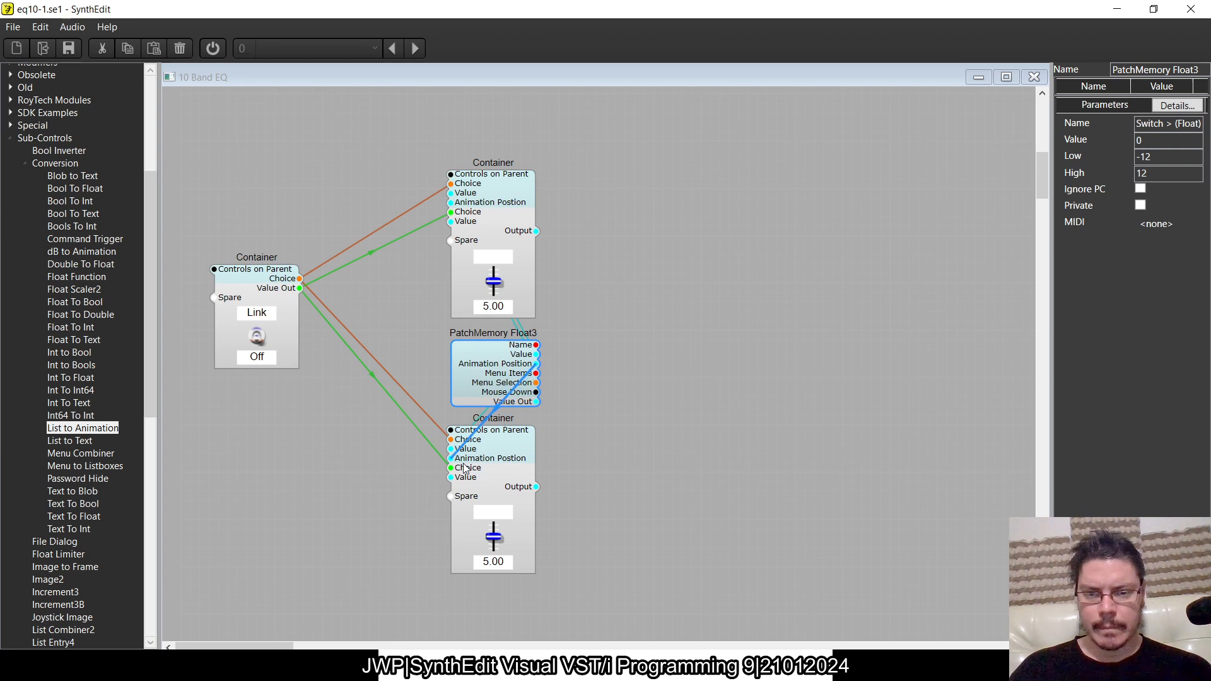
- Copy the first pair of BW BS2 filters (31.5 Hz) and move the Link, slider and PatchMemory modules together to clear space around them
{"action": "scroll", "coordinate": [628, 372], "scroll_direction": "up", "scroll_amount": 5}
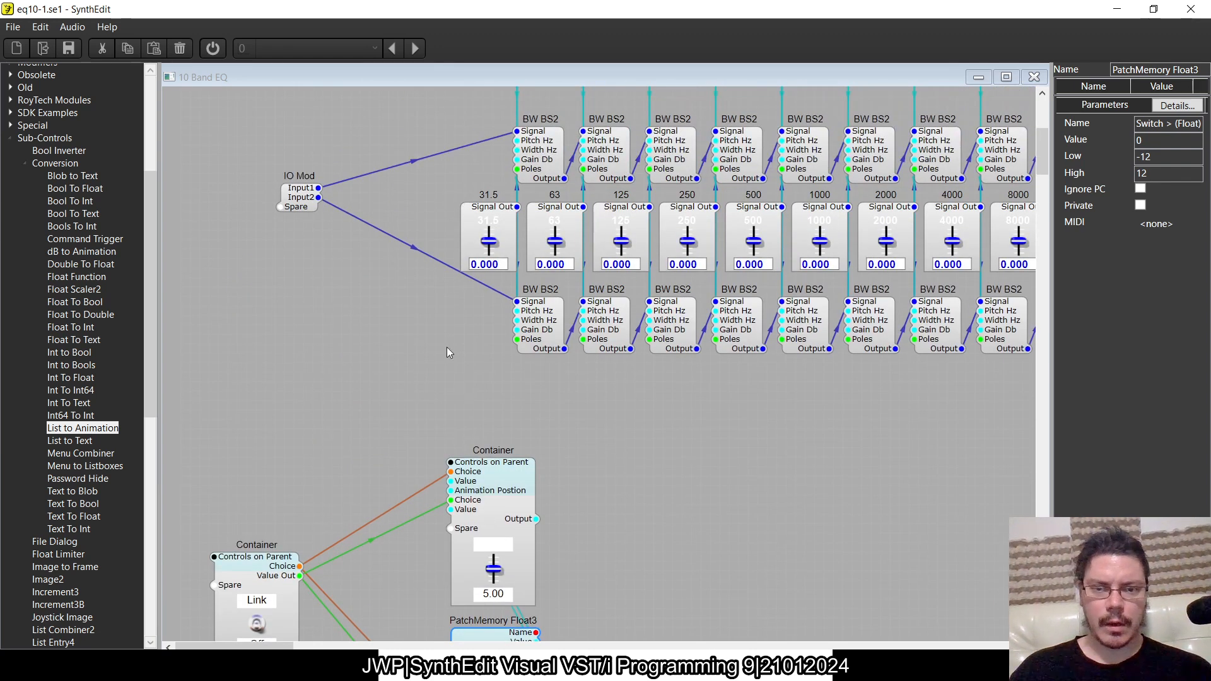
{"action": "left_click", "coordinate": [543, 180]}
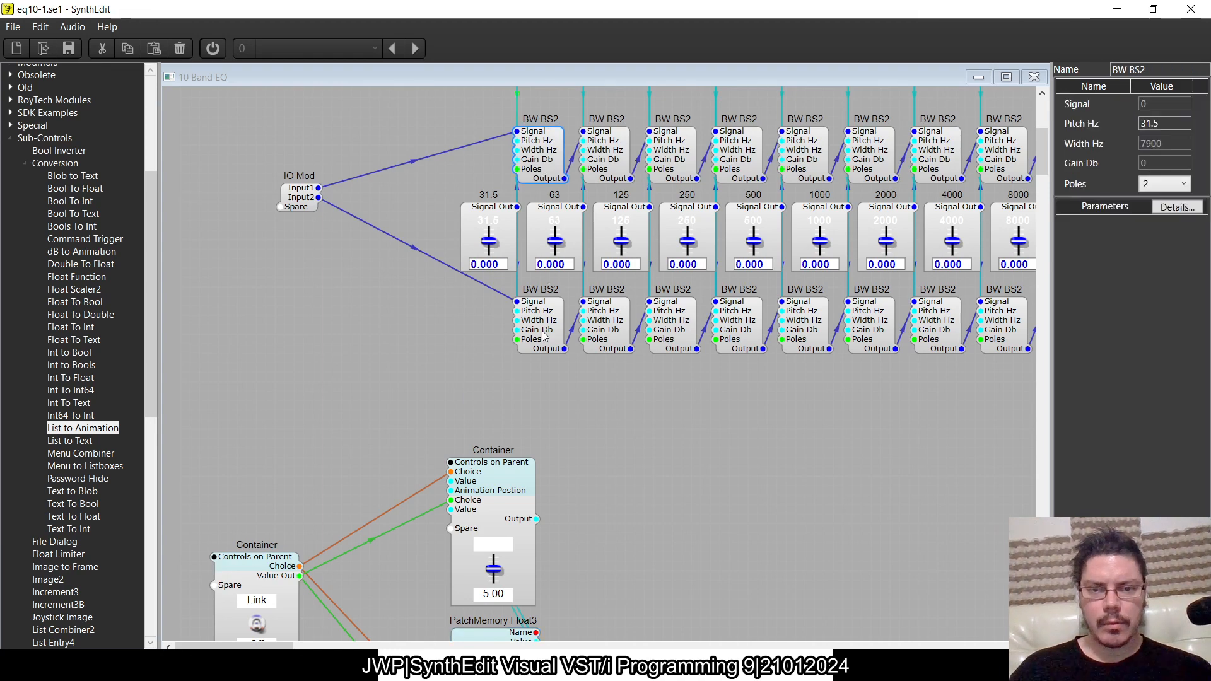
{"action": "scroll", "coordinate": [570, 425], "scroll_direction": "down", "scroll_amount": 8}
{"action": "scroll", "coordinate": [570, 425], "scroll_direction": "down", "scroll_amount": 2}
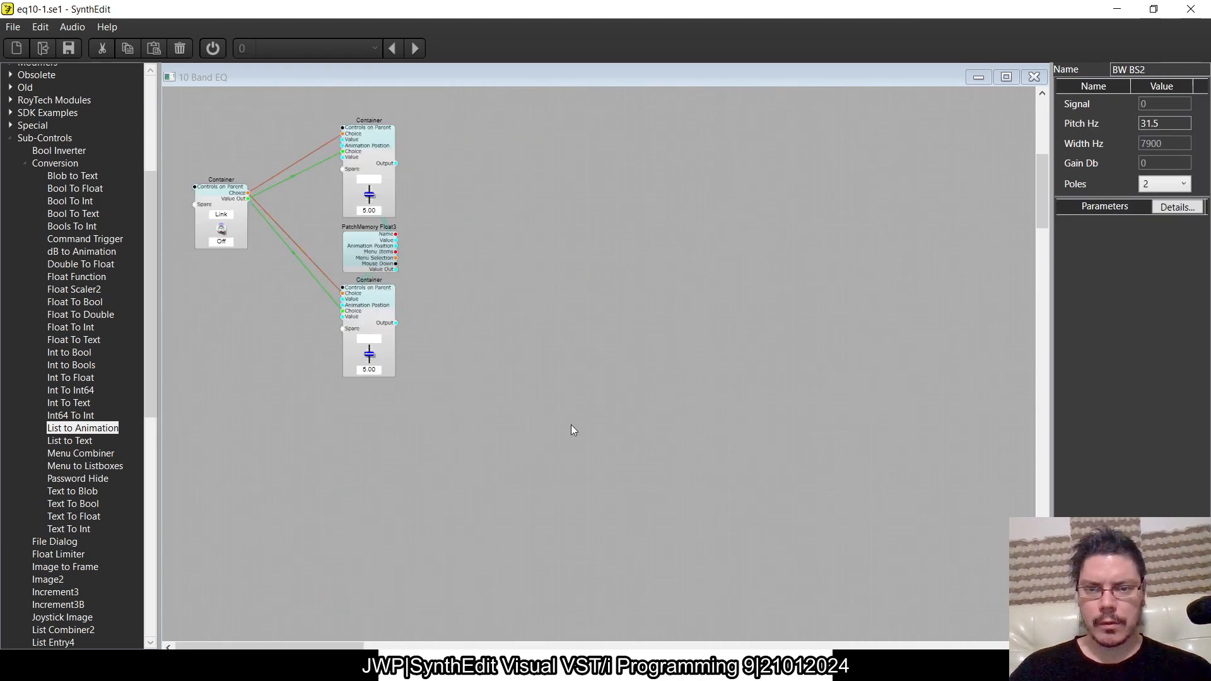
{"action": "scroll", "coordinate": [508, 526], "scroll_direction": "up", "scroll_amount": 6}
{"action": "scroll", "coordinate": [509, 526], "scroll_direction": "down", "scroll_amount": 4}
{"action": "left_click_drag", "start_coordinate": [491, 575], "coordinate": [163, 209]}
{"action": "left_click_drag", "start_coordinate": [375, 293], "coordinate": [523, 399]}
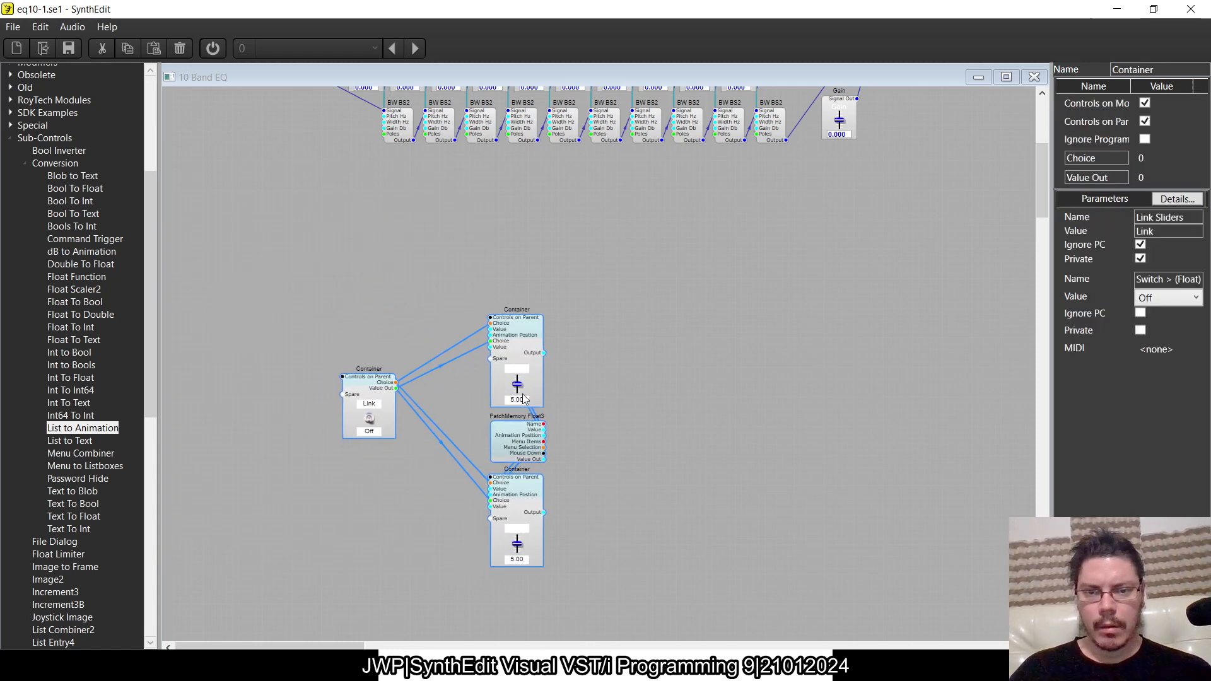
- Paste the two BW BS2 filters, placing one above the upper slider container and the other below the lower one
{"action": "right_click", "coordinate": [617, 377]}
{"action": "left_click", "coordinate": [657, 415]}
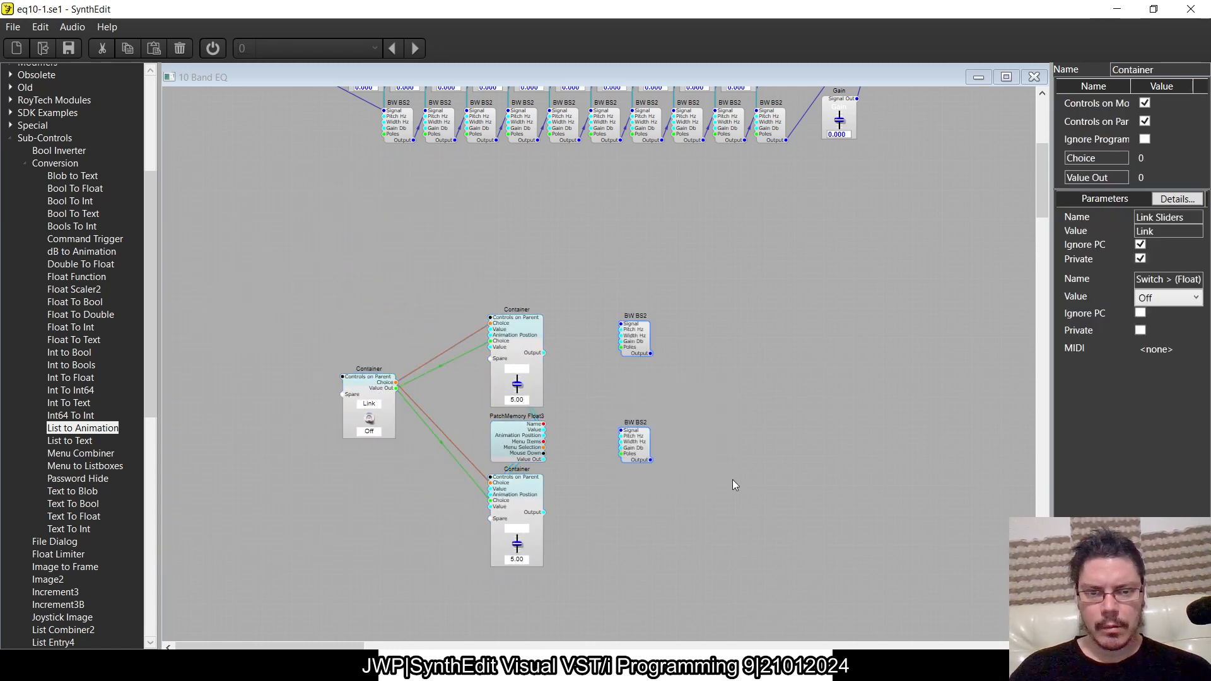
{"action": "left_click", "coordinate": [637, 338]}
{"action": "left_click_drag", "start_coordinate": [637, 338], "coordinate": [524, 273]}
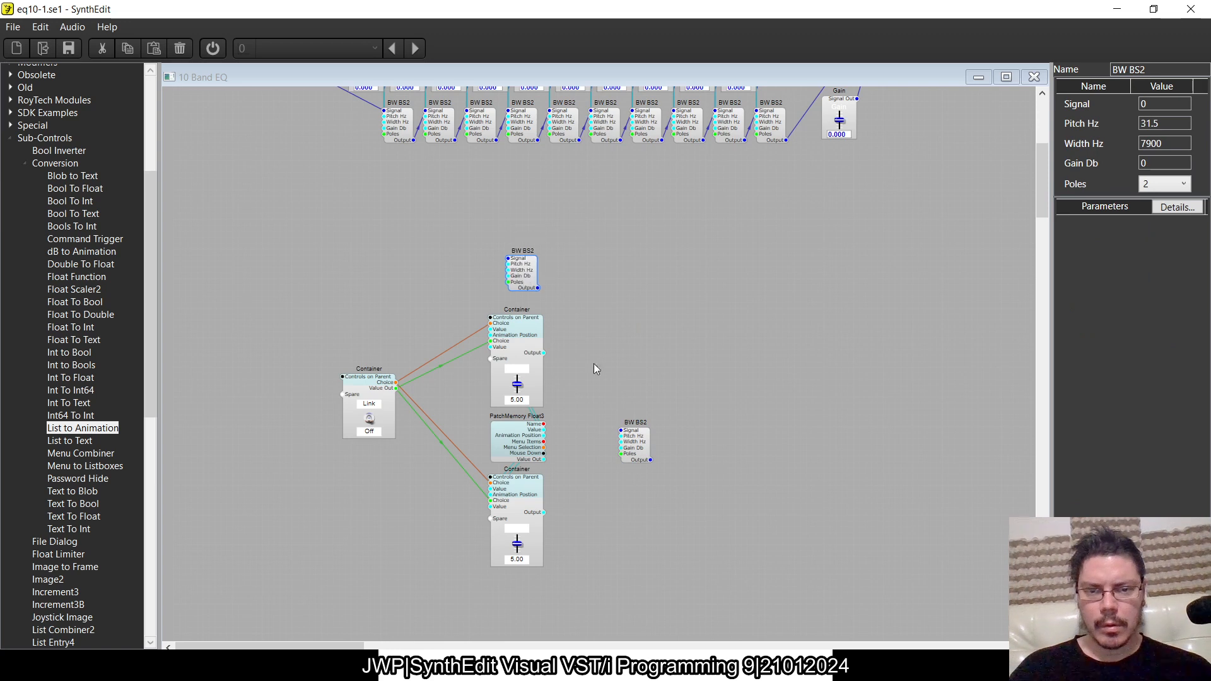
{"action": "left_click_drag", "start_coordinate": [633, 456], "coordinate": [520, 485]}
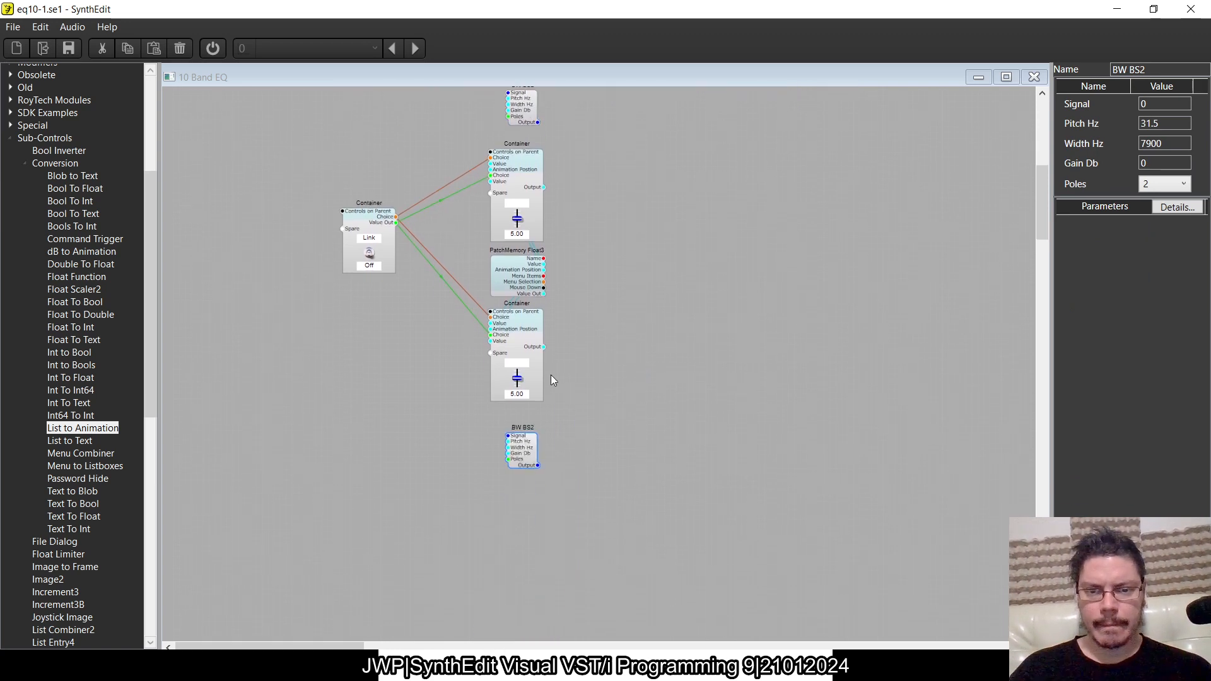
- Wire PatchMemory Float3's Value Out to both slider containers' Value inputs, and each slider container's Output to its adjacent BW BS2 filter
{"action": "scroll", "coordinate": [550, 375], "scroll_direction": "up", "scroll_amount": 4}
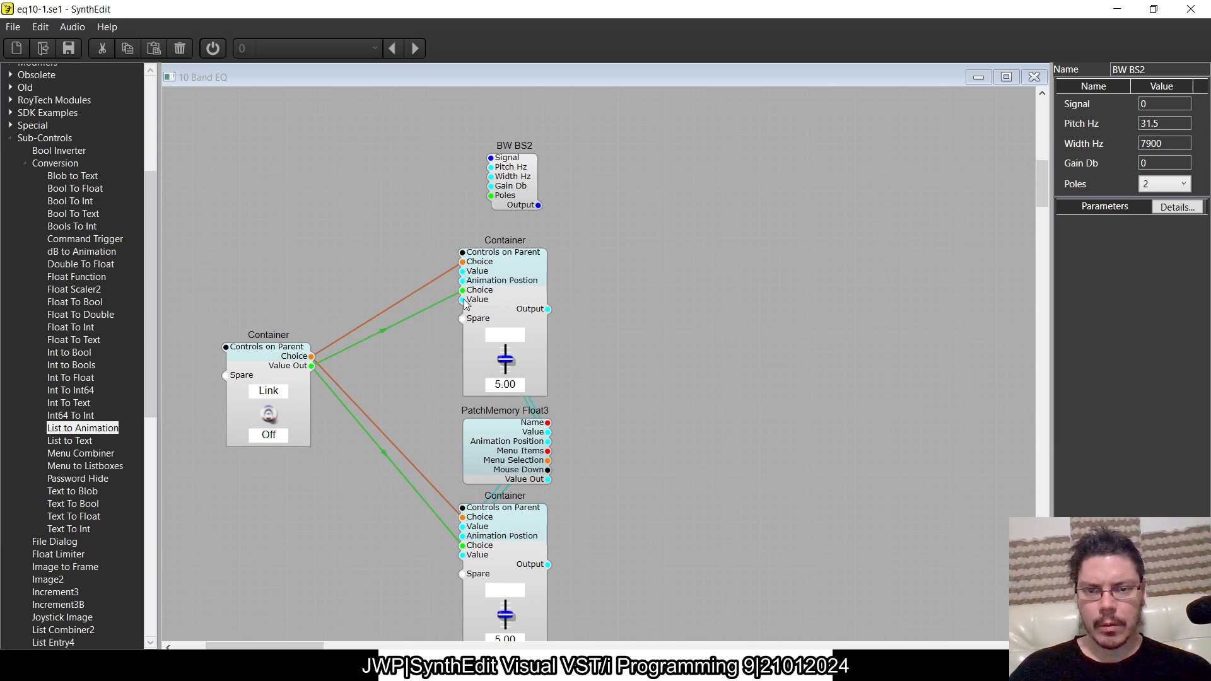
{"action": "left_click", "coordinate": [546, 480]}
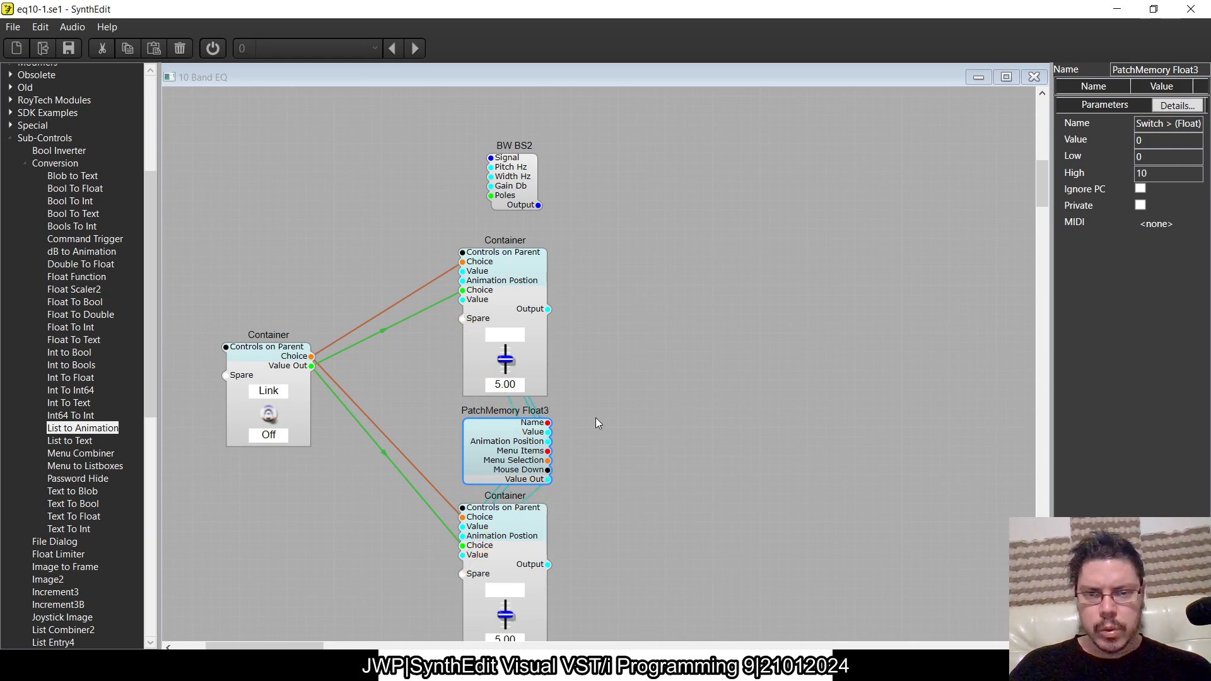
{"action": "left_click", "coordinate": [540, 308]}
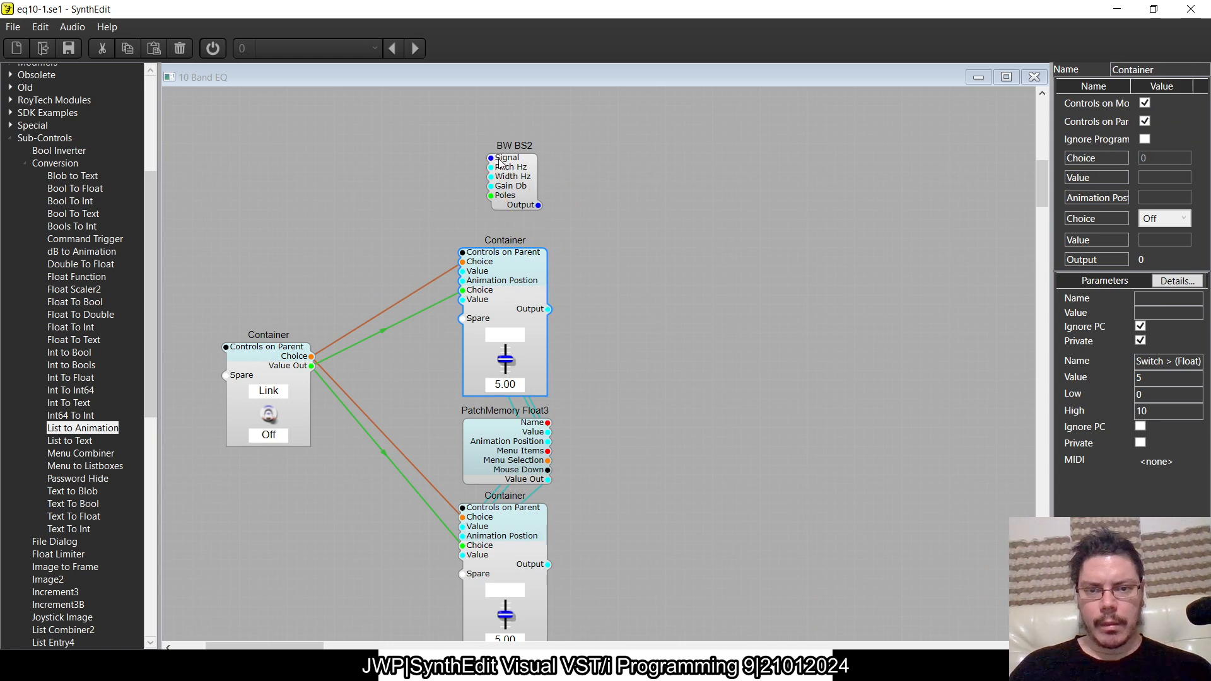
{"action": "scroll", "coordinate": [639, 543], "scroll_direction": "down", "scroll_amount": 7}
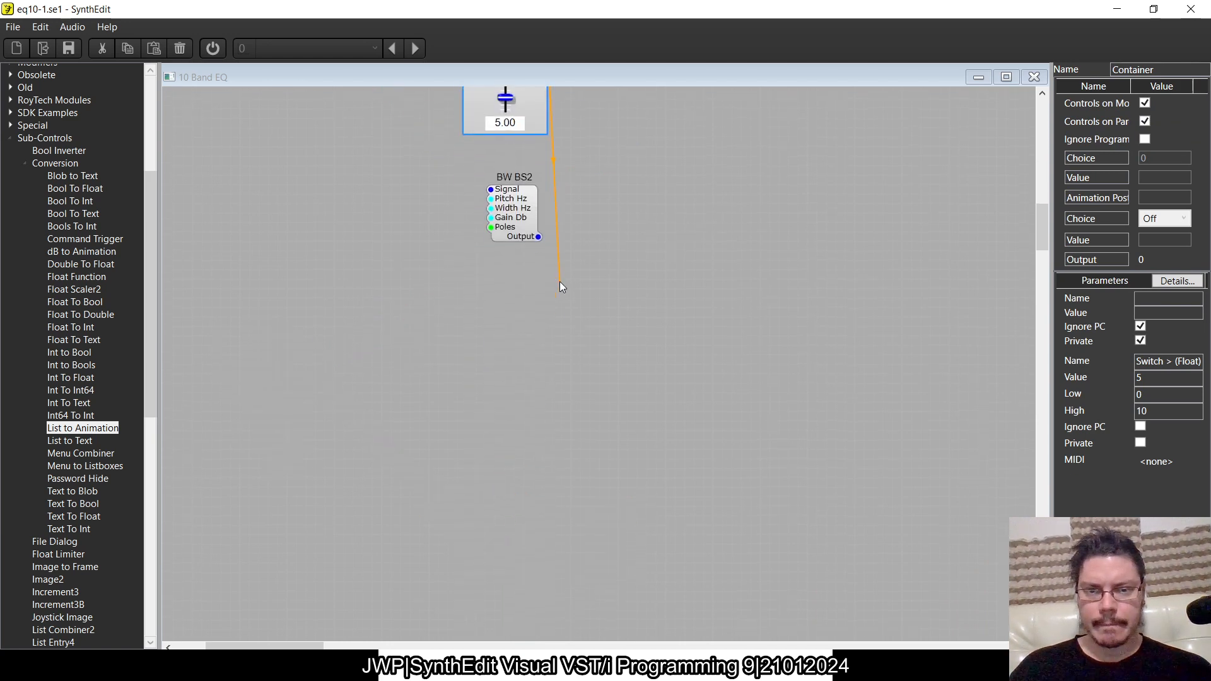
{"action": "scroll", "coordinate": [611, 266], "scroll_direction": "up", "scroll_amount": 5}
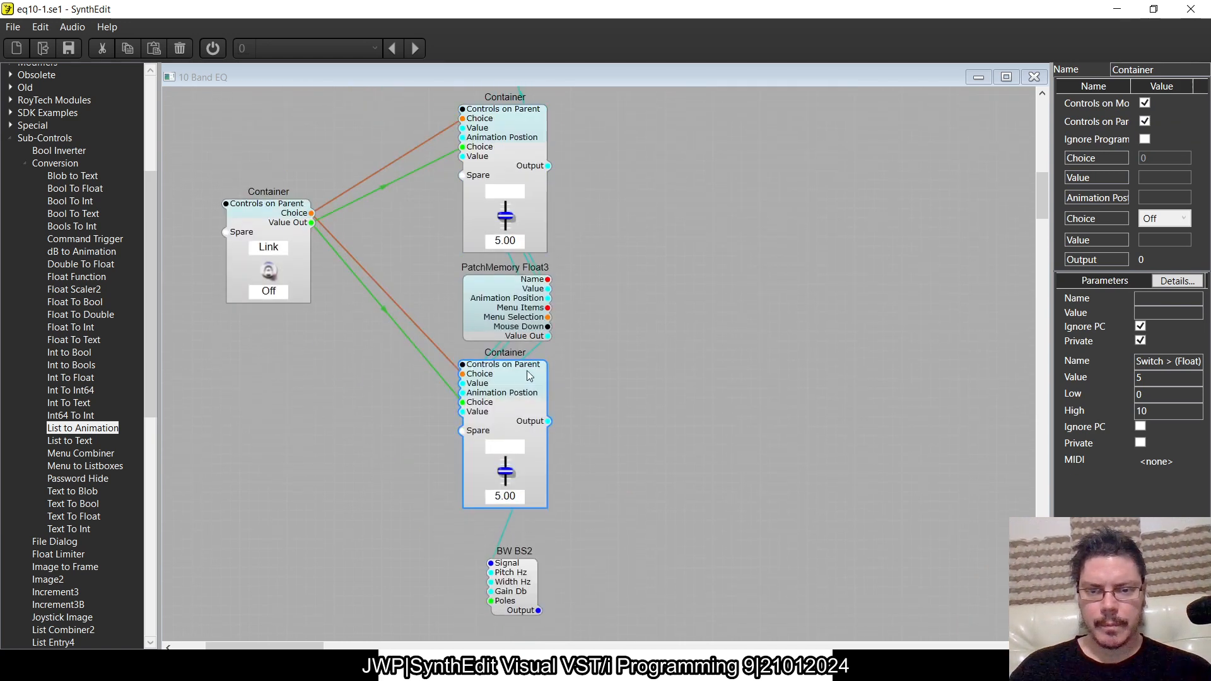
{"action": "left_click", "coordinate": [493, 301]}
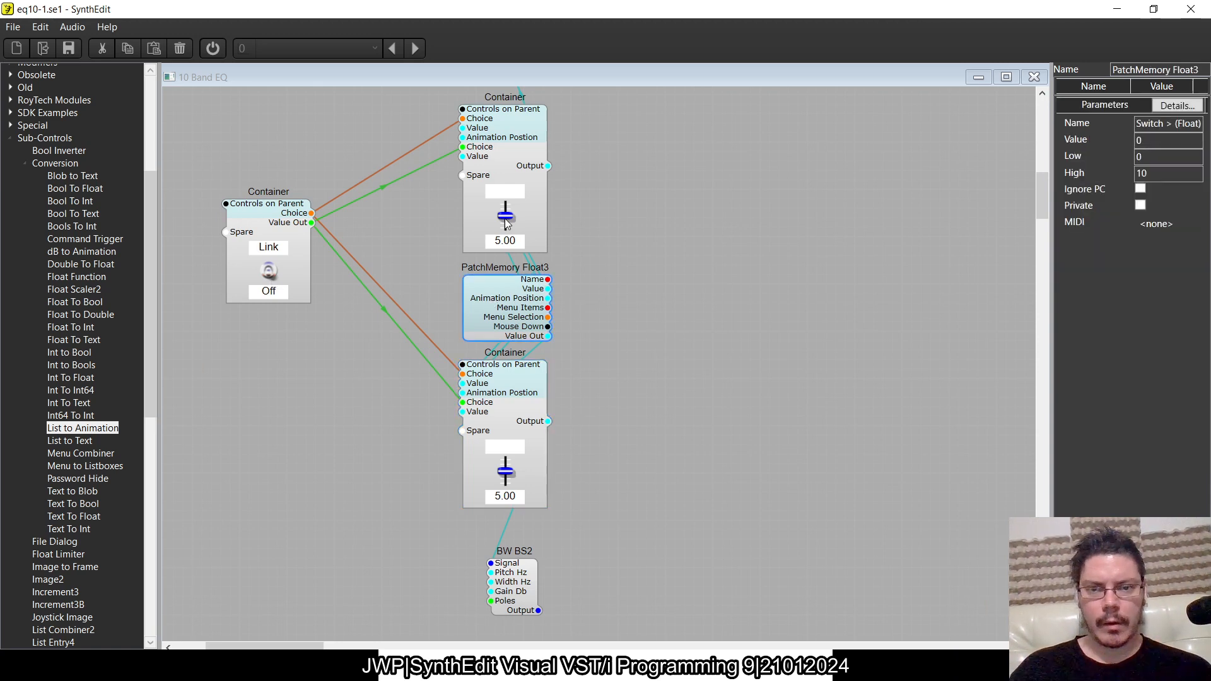
- Nudge the upper slider container's slider to about 5.24 and set its range to Low -12 and High 12
{"action": "mouse_move", "coordinate": [508, 218]}
{"action": "left_mouse_down"}
{"action": "mouse_move", "coordinate": [505, 283]}
{"action": "mouse_move", "coordinate": [510, 212]}
{"action": "left_mouse_up"}
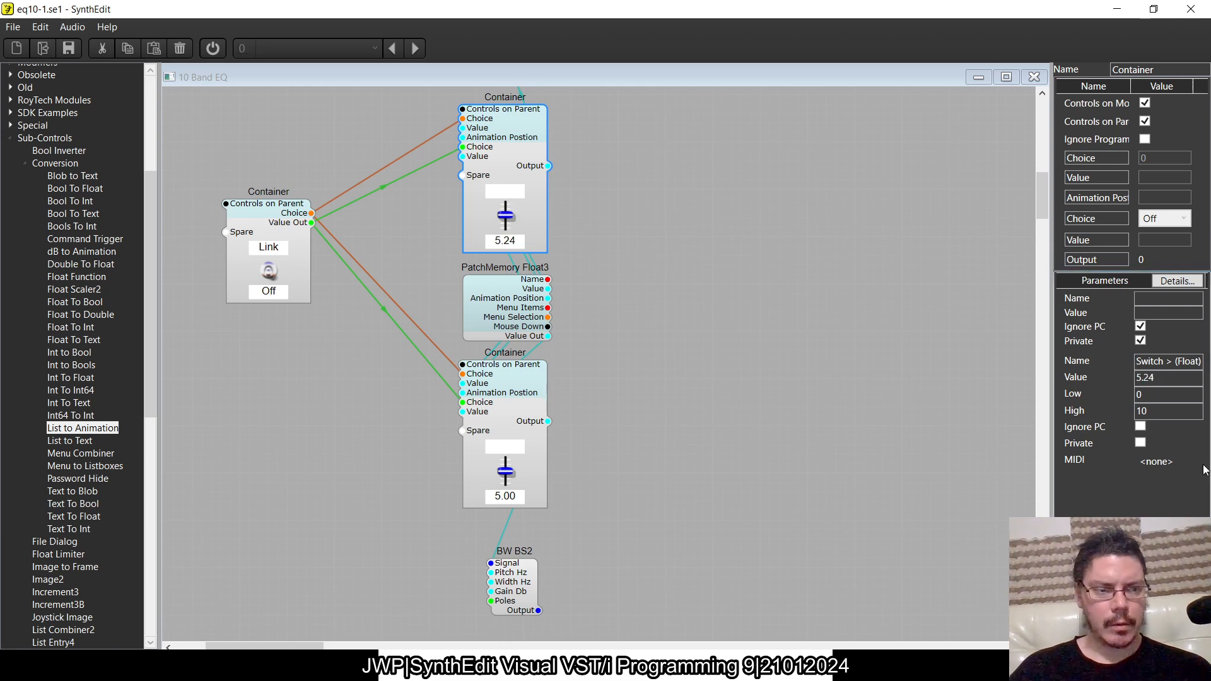
{"action": "left_click_drag", "start_coordinate": [1152, 396], "coordinate": [950, 378]}
{"action": "type", "text": "-12"}
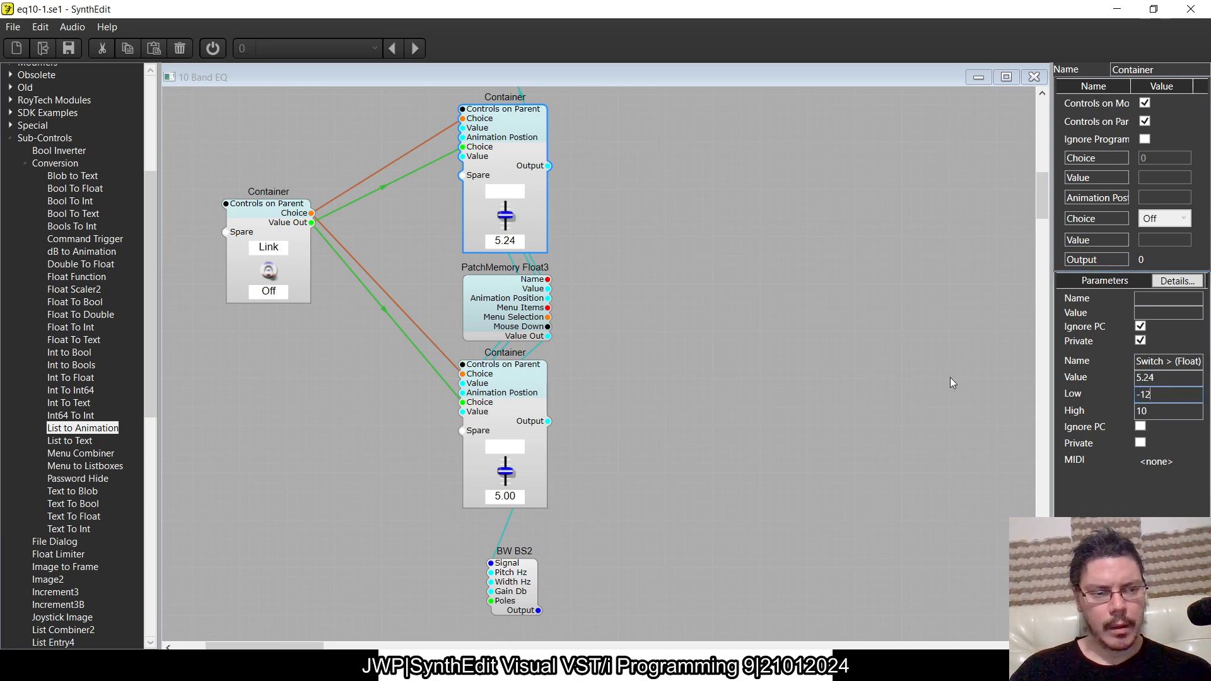
{"action": "key", "text": "Tab"}
{"action": "type", "text": "12"}
{"action": "key", "text": "Tab"}
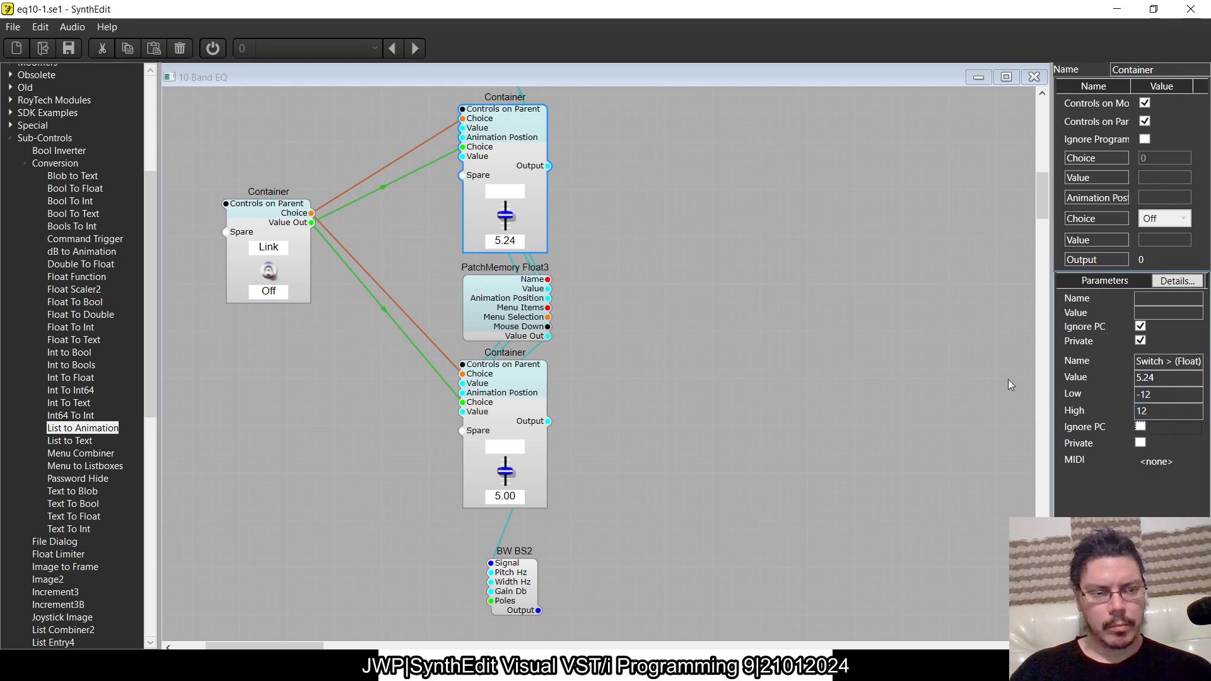
- Set the lower slider container's range to Low -12 and High 12
{"action": "left_click", "coordinate": [501, 389]}
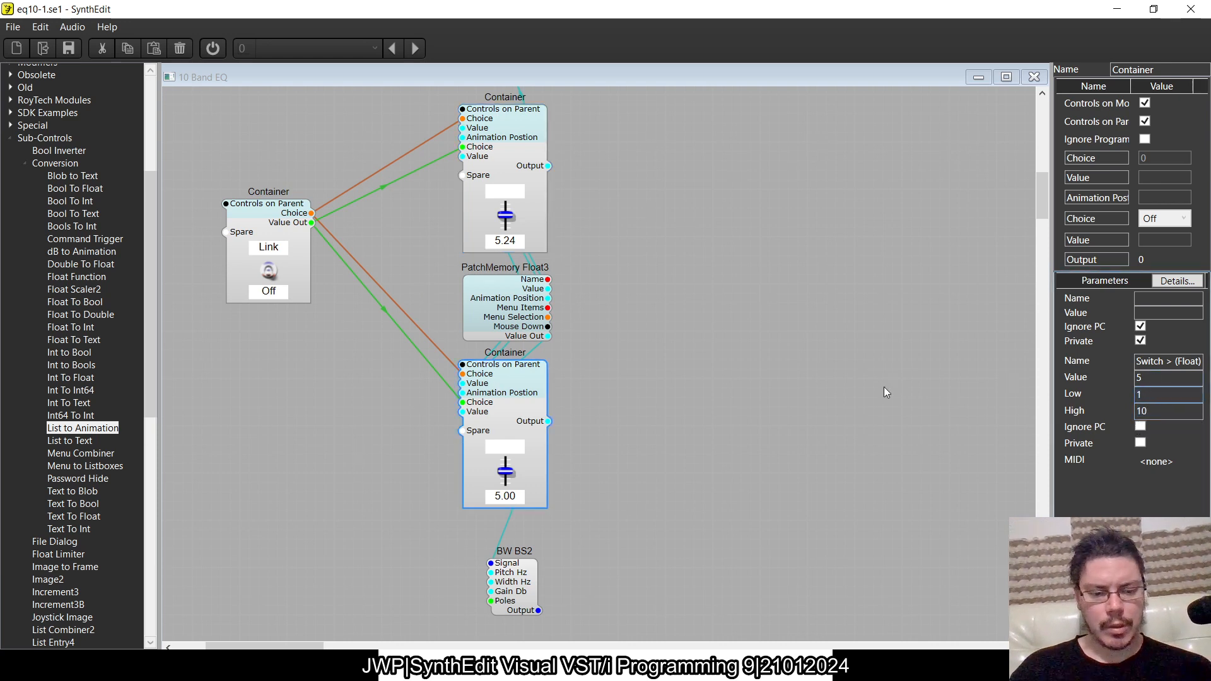
{"action": "type", "text": "-12"}
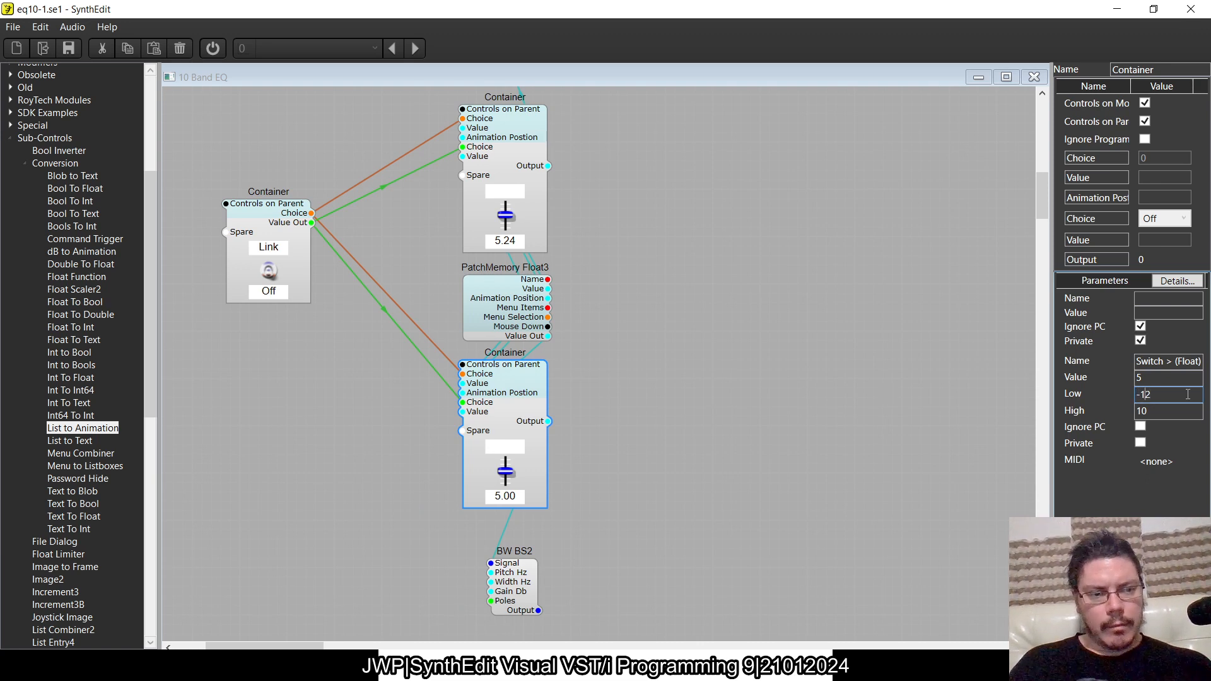
{"action": "key", "text": "Tab"}
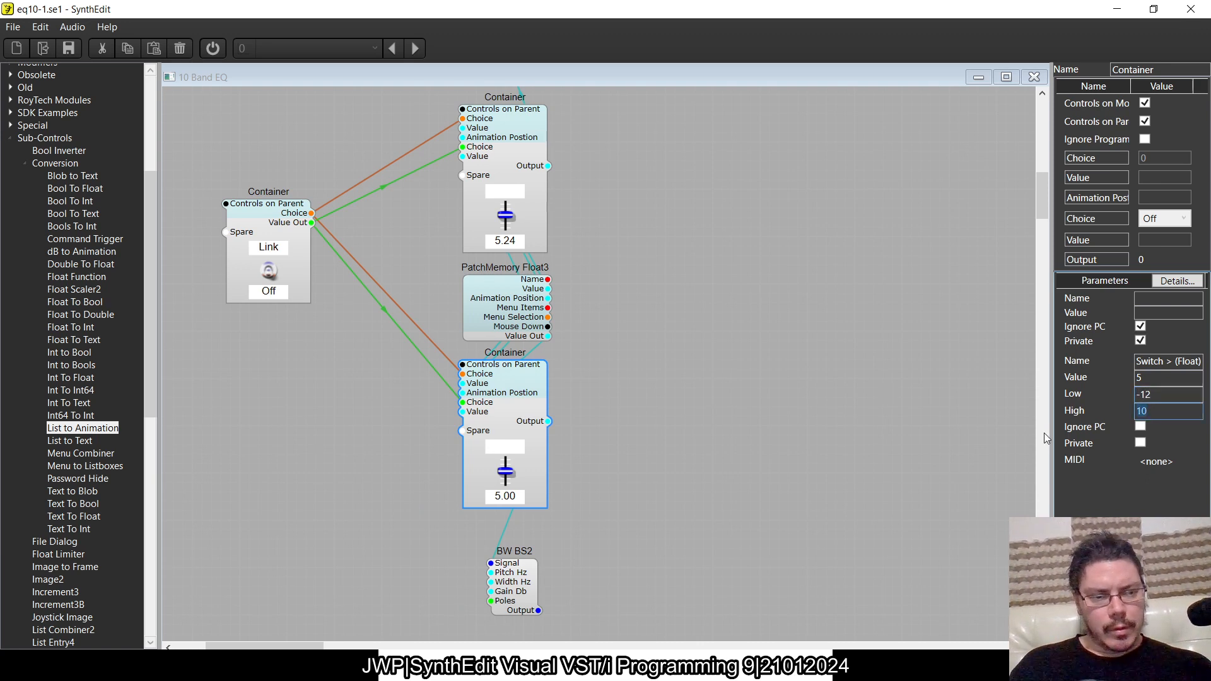
{"action": "type", "text": "12"}
{"action": "key", "text": "Tab"}
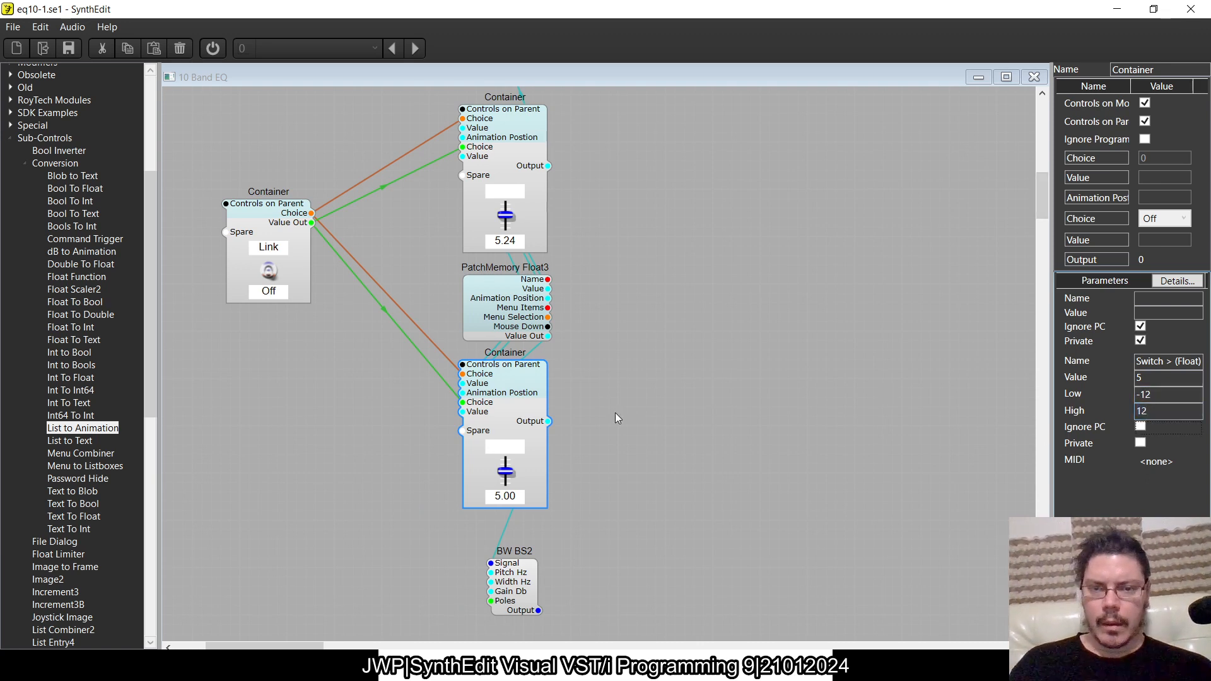
- With Link off, set the upper slider to about 11.8 and the lower slider to about 0.86, keeping the lower container in place
{"action": "mouse_move", "coordinate": [513, 219]}
{"action": "left_mouse_down"}
{"action": "mouse_move", "coordinate": [506, 232]}
{"action": "mouse_move", "coordinate": [506, 206]}
{"action": "left_mouse_up"}
{"action": "left_click_drag", "start_coordinate": [505, 462], "coordinate": [505, 492]}
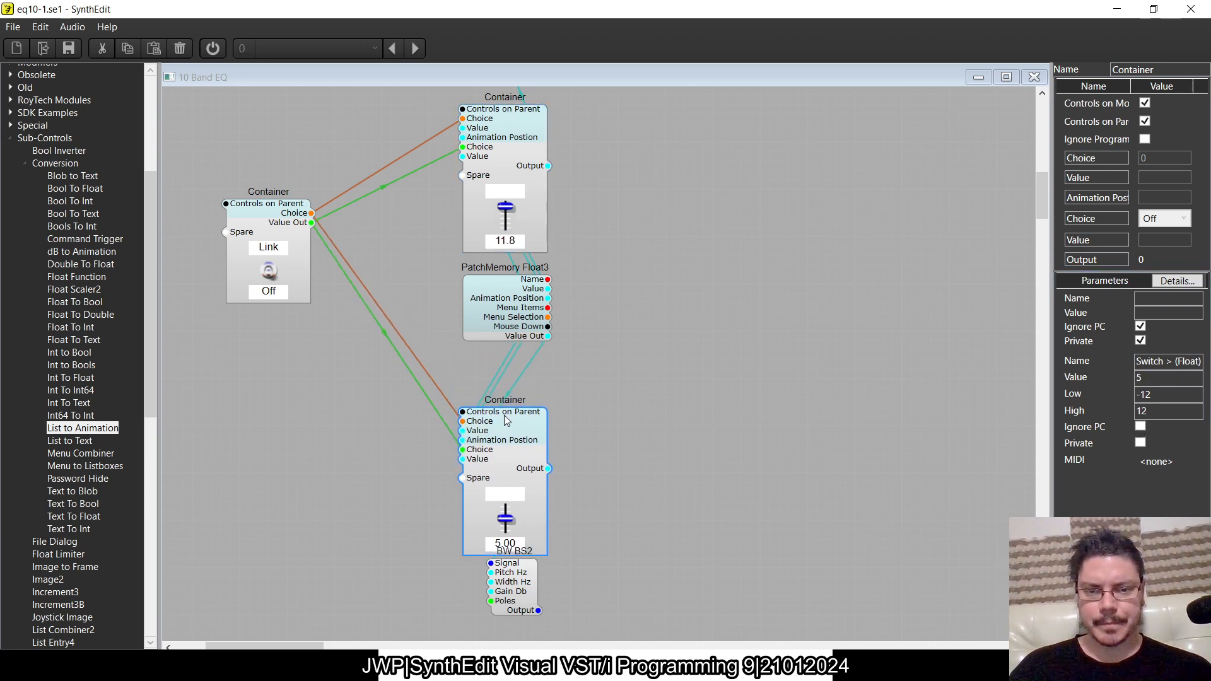
{"action": "left_click_drag", "start_coordinate": [505, 417], "coordinate": [506, 370]}
{"action": "left_click_drag", "start_coordinate": [507, 472], "coordinate": [540, 490]}
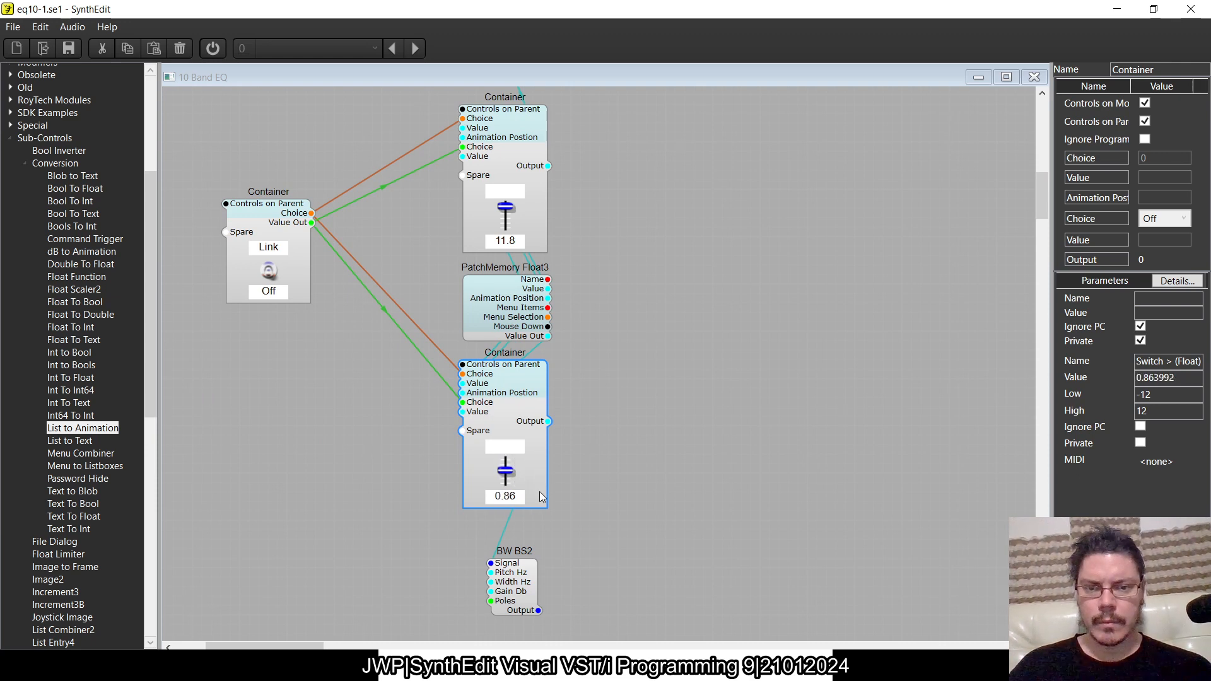
- Switch Link on and raise the linked sliders to 10.00 from the lower container
{"action": "left_click", "coordinate": [268, 278]}
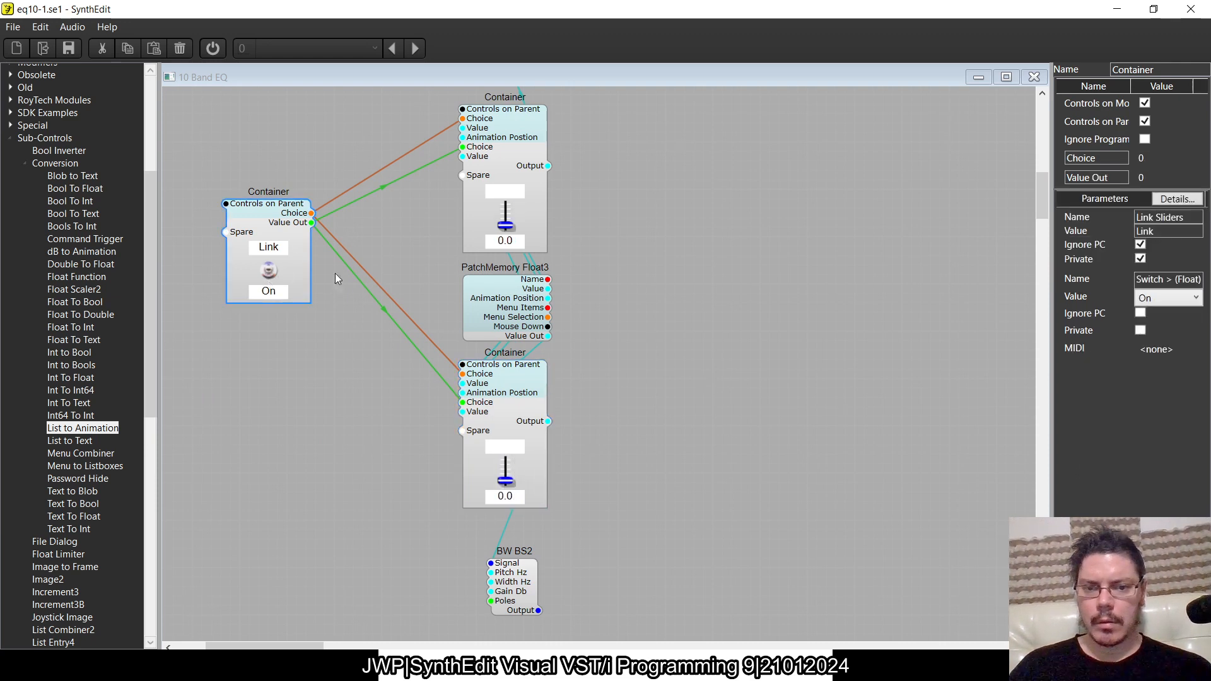
{"action": "left_click_drag", "start_coordinate": [515, 481], "coordinate": [484, 243]}
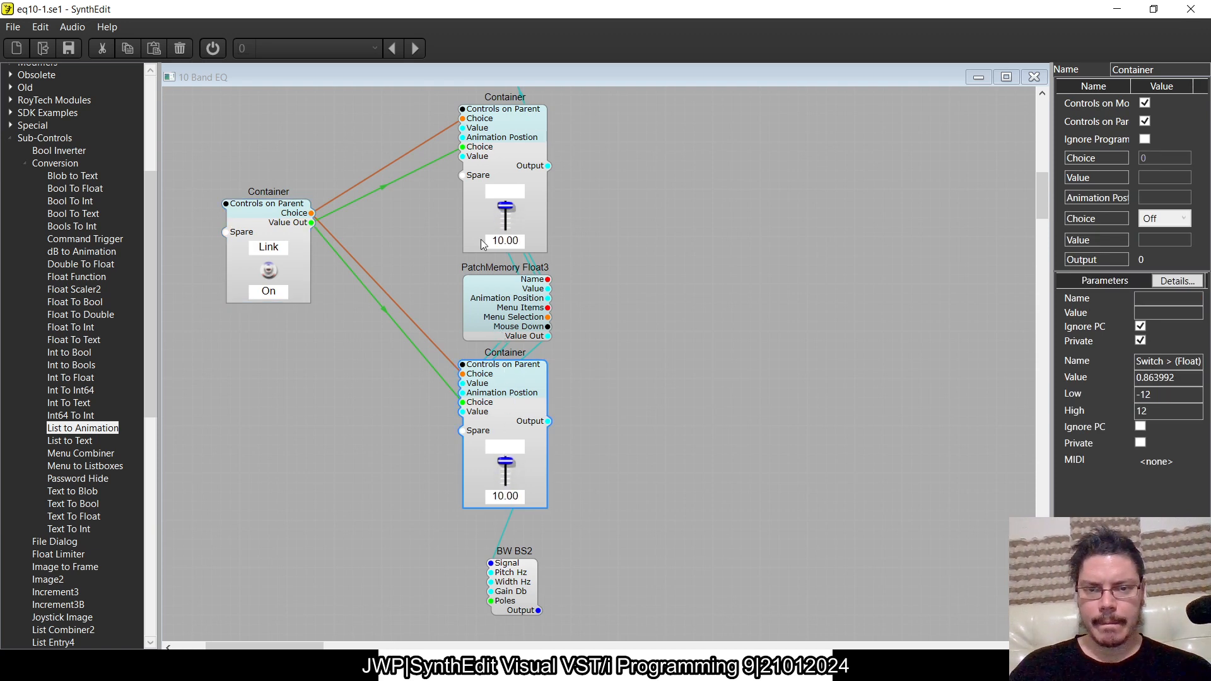
{"action": "left_click", "coordinate": [257, 225]}
- Set PatchMemory Float3's range to Low -12 and High 12
{"action": "left_click", "coordinate": [512, 292]}
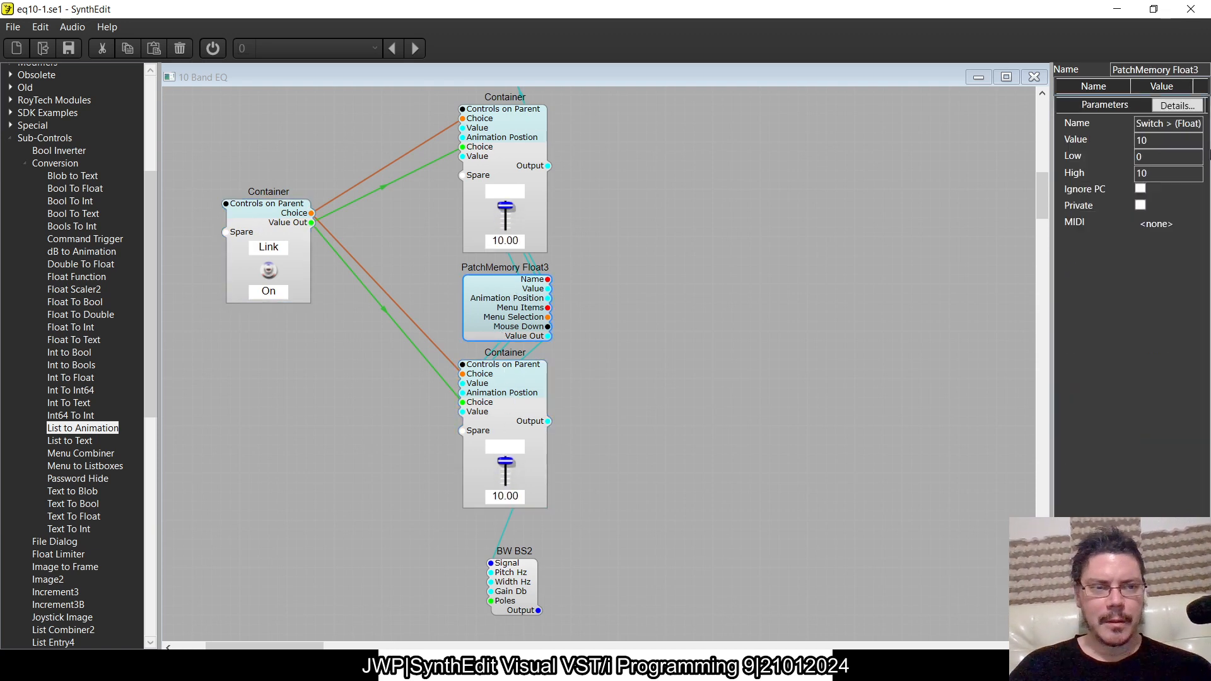
{"action": "key", "text": "BackSpace"}
{"action": "type", "text": "-12"}
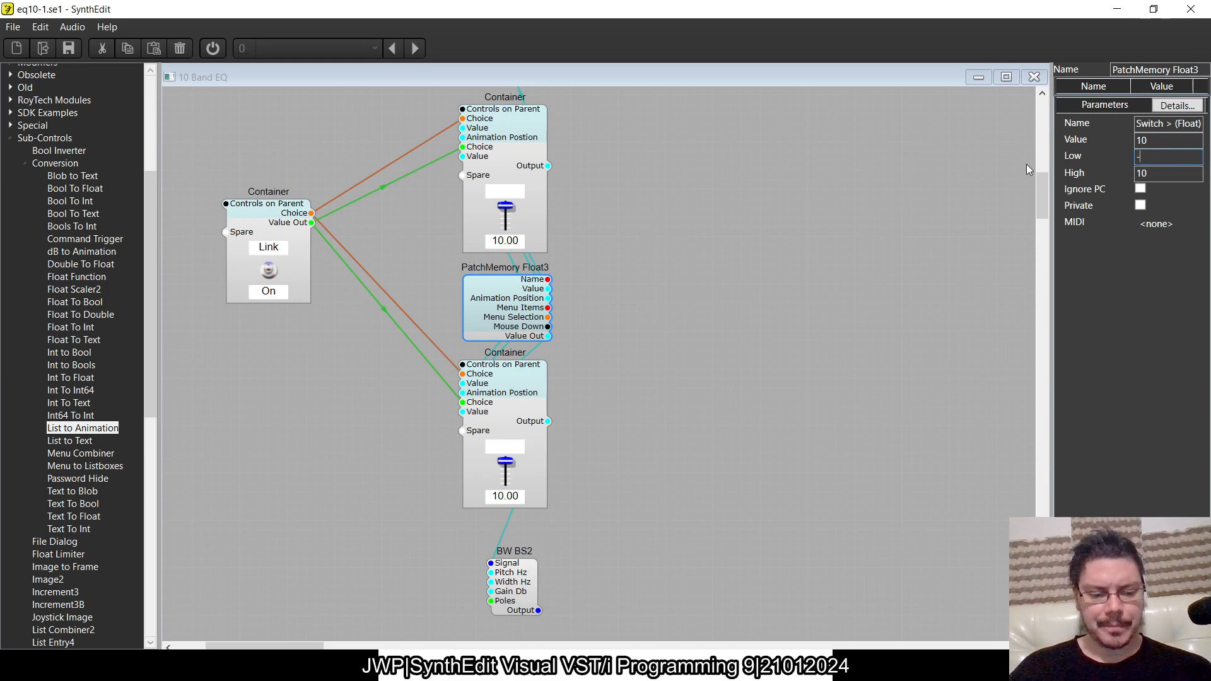
{"action": "key", "text": "Tab"}
{"action": "type", "text": "12"}
{"action": "key", "text": "Delete"}
{"action": "key", "text": "Delete"}
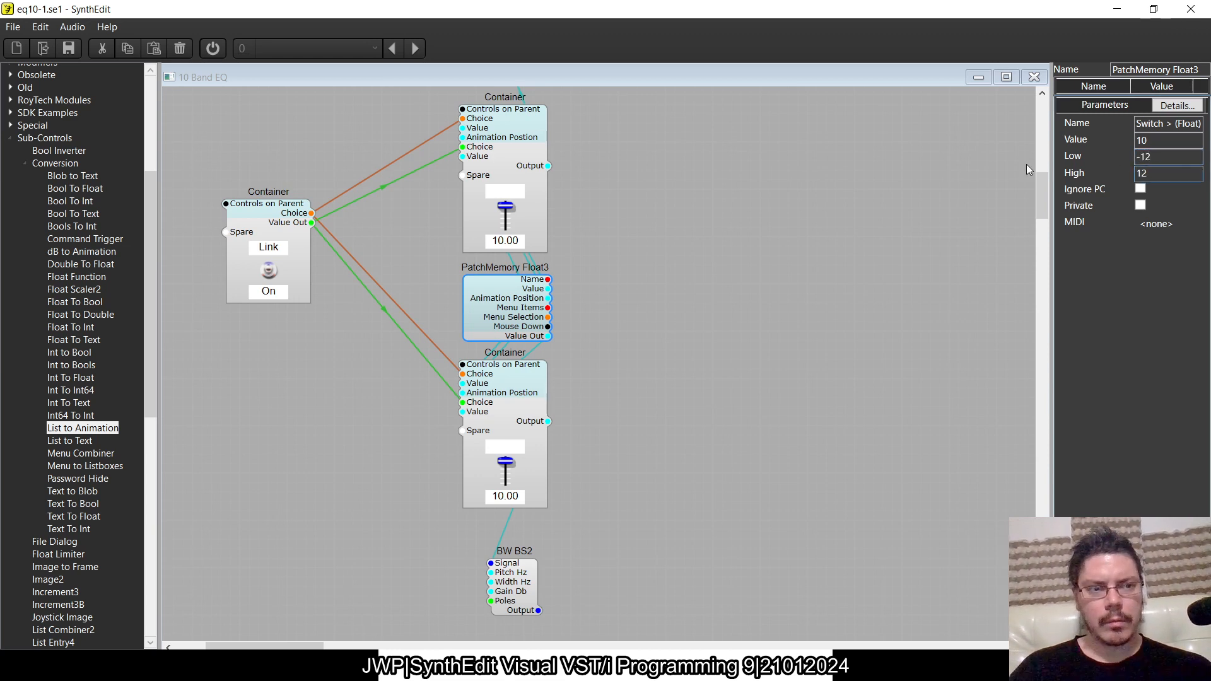
{"action": "key", "text": "Tab"}
- Set the linked sliders to about -1.06 from the upper container and switch Link off
{"action": "left_click_drag", "start_coordinate": [498, 222], "coordinate": [529, 309]}
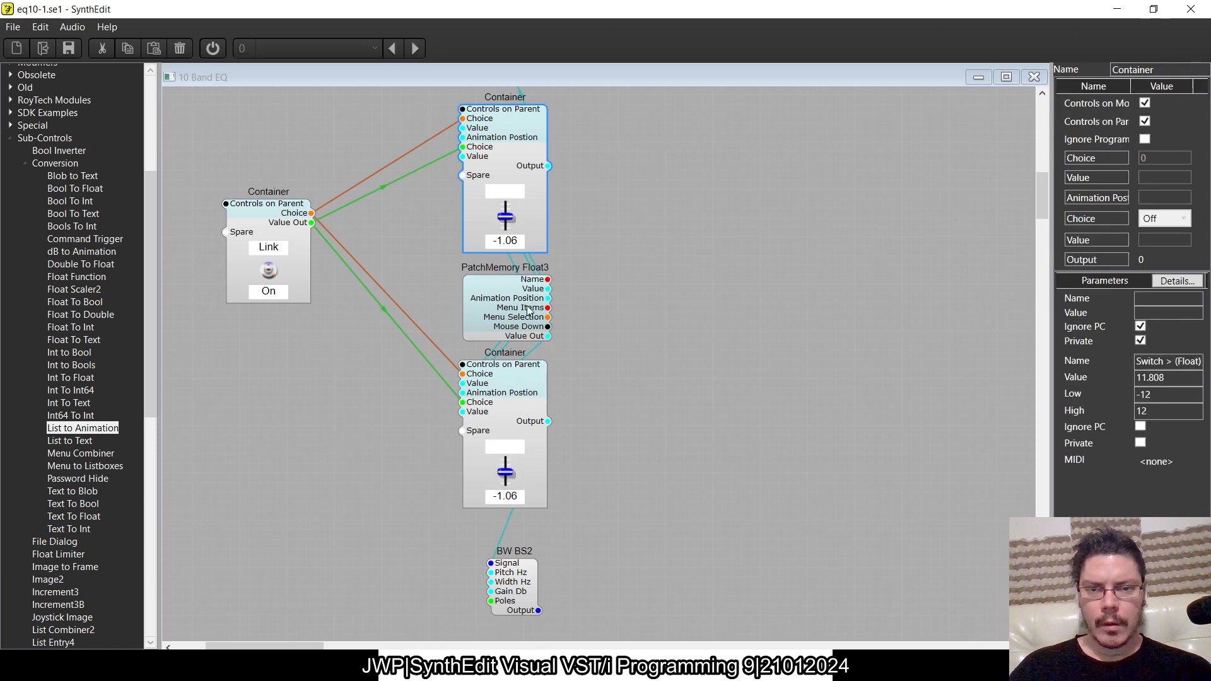
{"action": "left_click", "coordinate": [269, 278]}
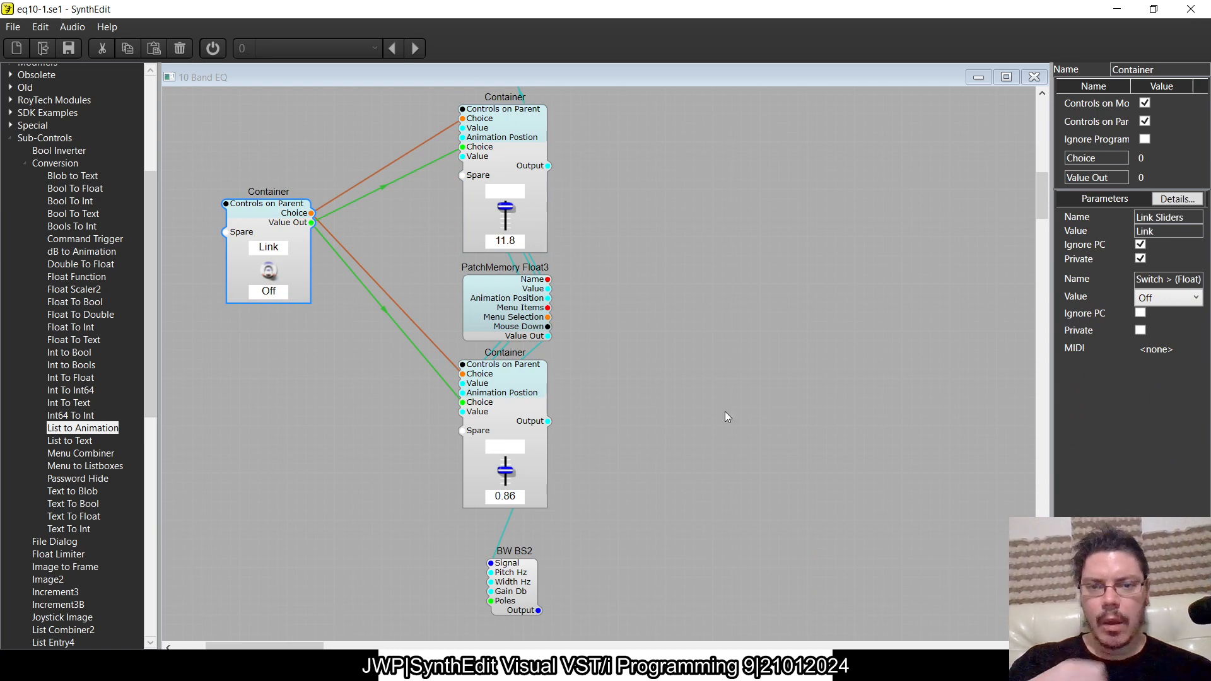
- Set the unlinked upper slider to about -5.28 and toggle Link on and back off to compare linked and separate values
{"action": "left_click_drag", "start_coordinate": [505, 208], "coordinate": [505, 251]}
{"action": "left_click_drag", "start_coordinate": [503, 367], "coordinate": [495, 323]}
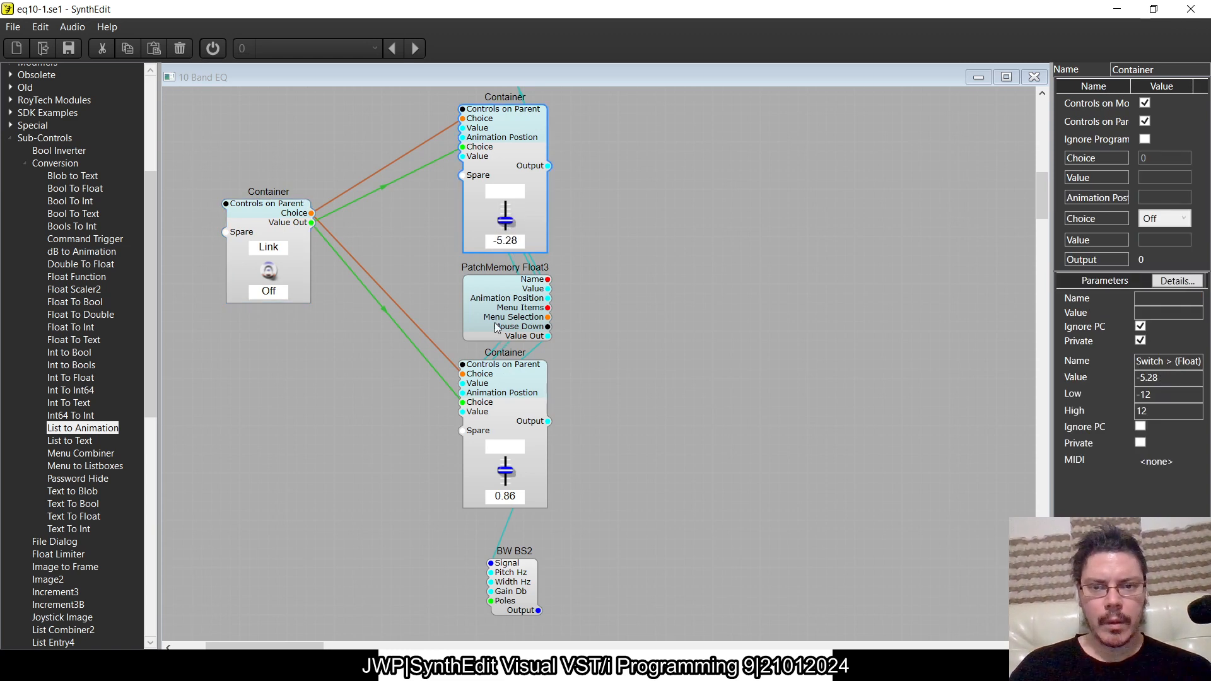
{"action": "left_click", "coordinate": [270, 272]}
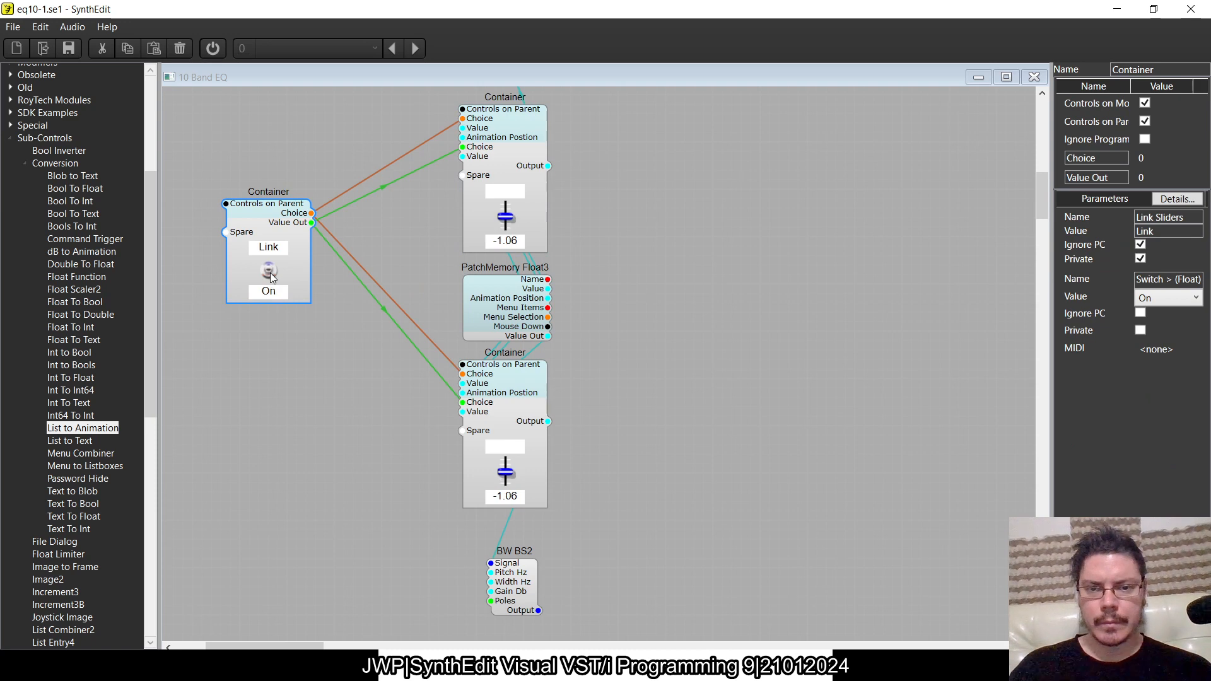
{"action": "left_click", "coordinate": [270, 272]}
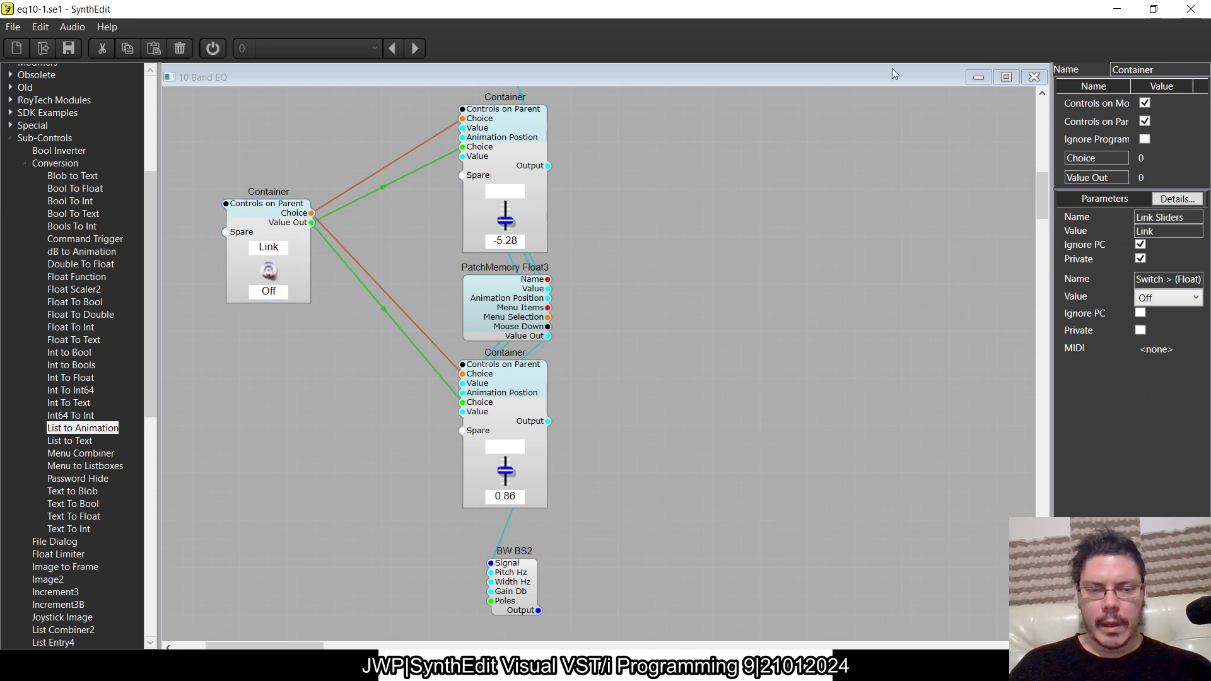
- Close the 10 Band EQ structure window to return to the Main window
{"action": "left_click", "coordinate": [1034, 77]}
{"action": "key", "text": "alt+Tab"}
{"action": "key", "text": "Tab"}
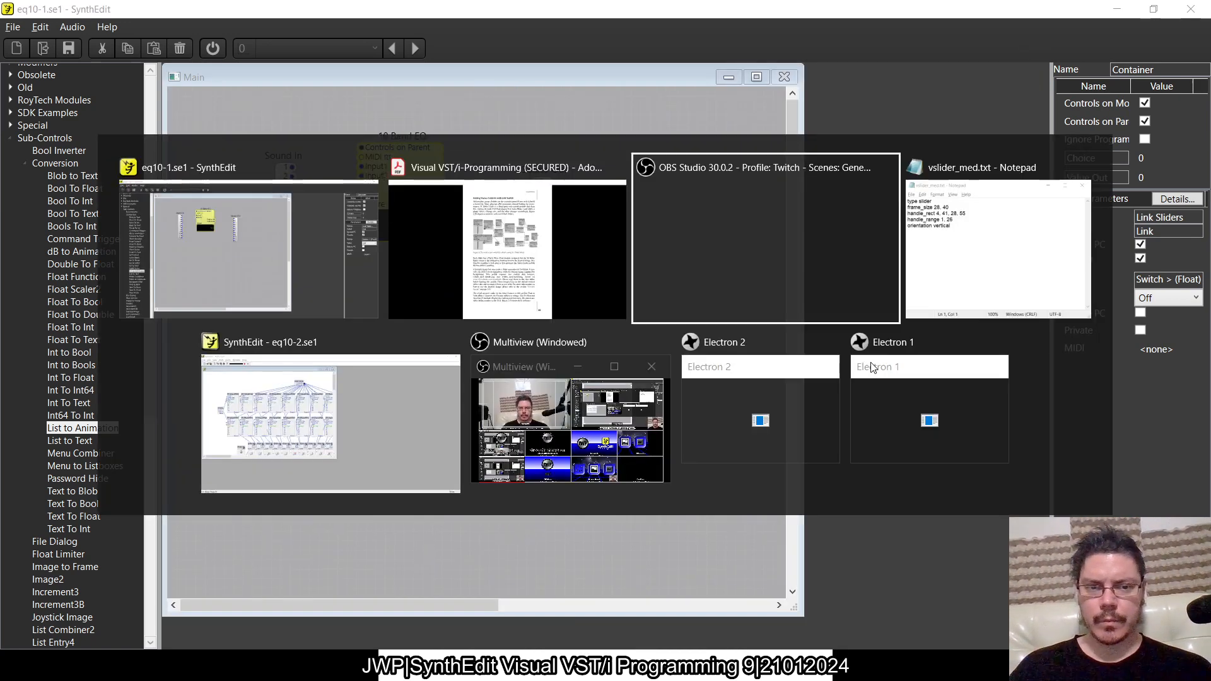
{"action": "key", "text": "alt+Tab"}
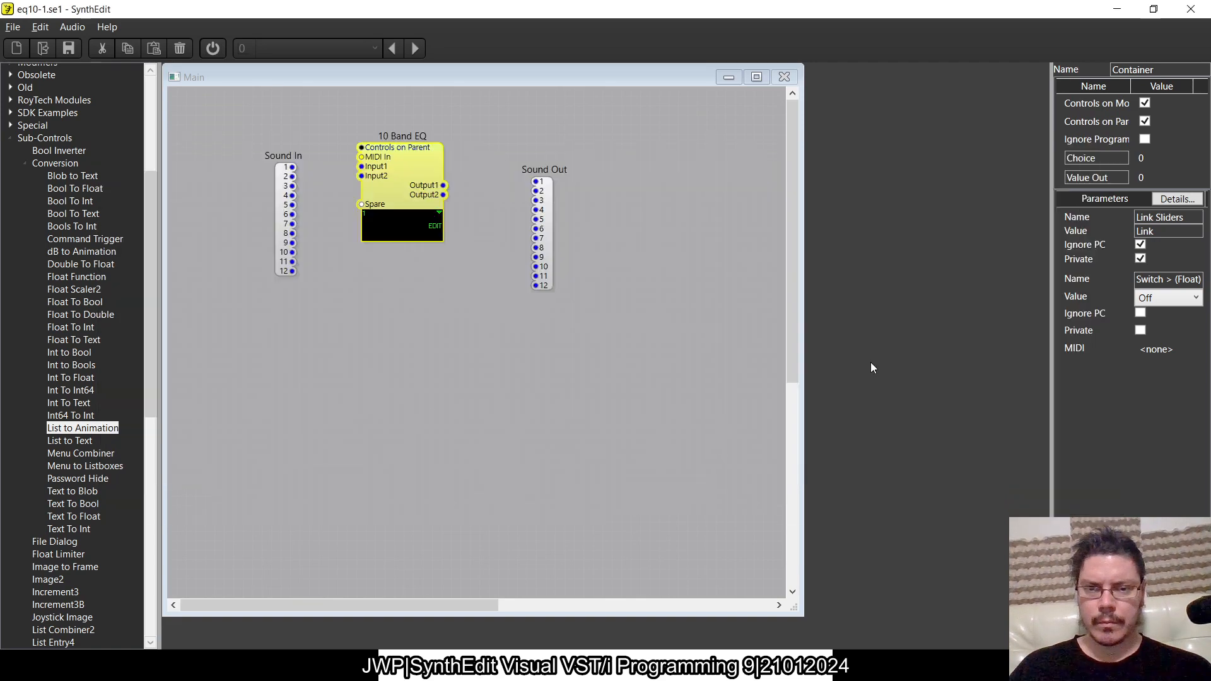